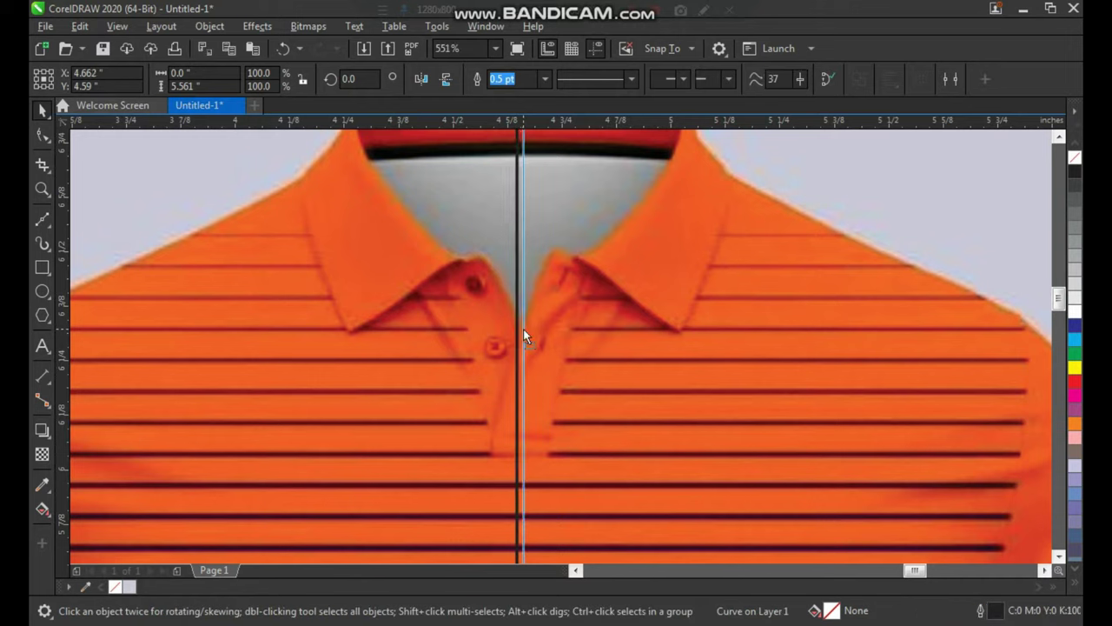
Set the outline width of the vertical centre line over the shirt to 2.0 pt.
{"action": "left_click", "coordinate": [563, 342]}
{"action": "key", "text": "shift+F2"}
{"action": "key", "text": "Escape"}
{"action": "key", "text": "z"}
{"action": "left_click_drag", "start_coordinate": [546, 144], "coordinate": [619, 211]}
{"action": "key", "text": "space"}
{"action": "left_click", "coordinate": [441, 202]}
{"action": "left_click", "coordinate": [546, 84]}
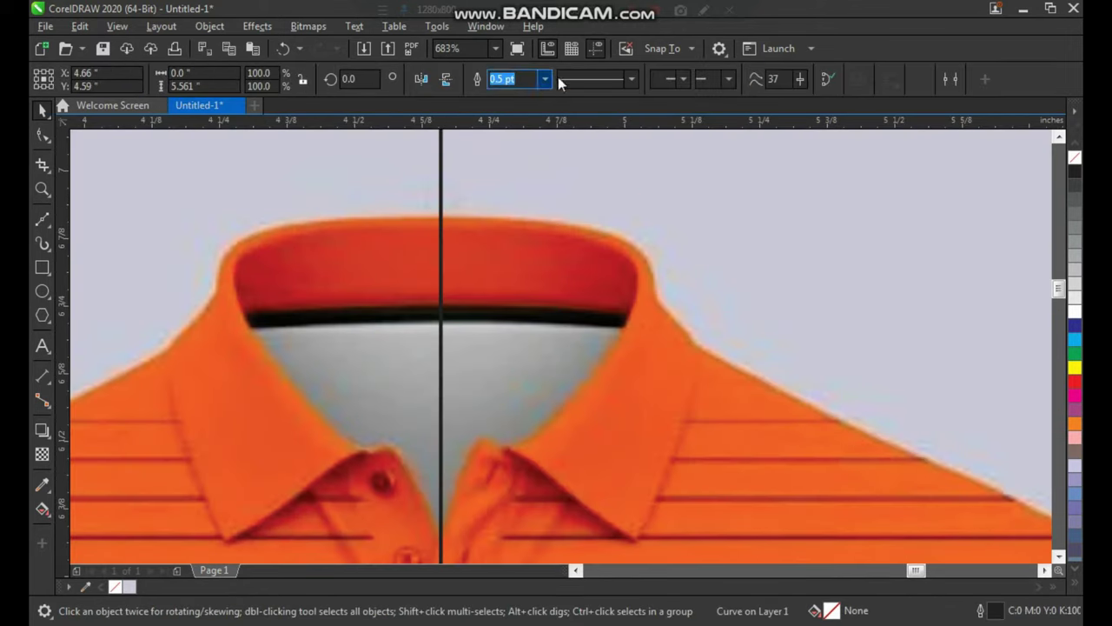
{"action": "left_click", "coordinate": [540, 79]}
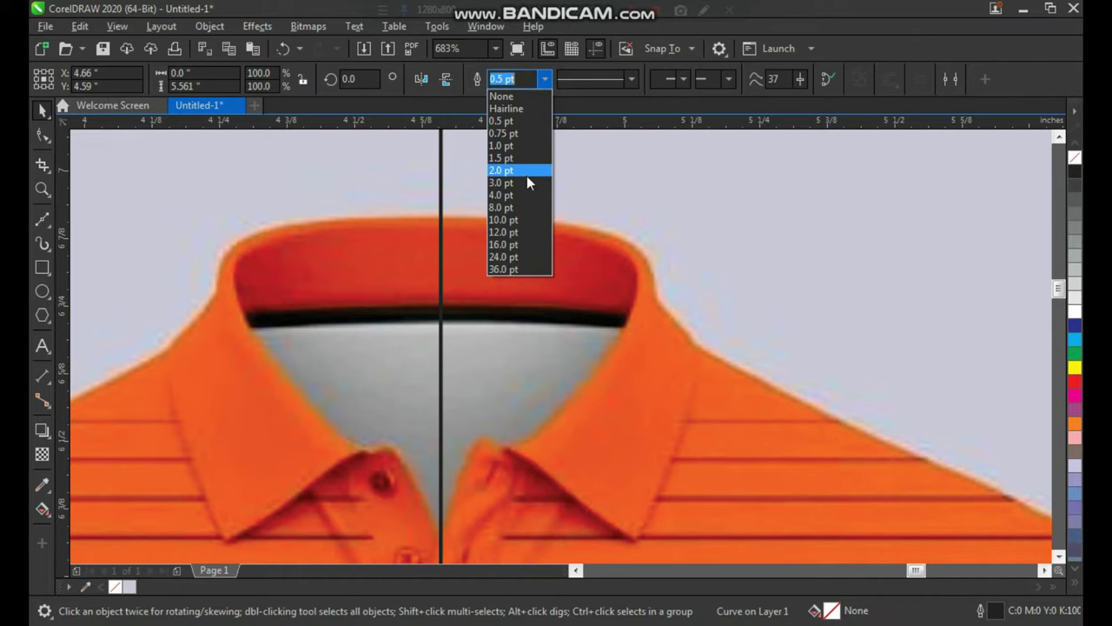
{"action": "left_click", "coordinate": [526, 176]}
{"action": "scroll", "coordinate": [513, 293], "scroll_direction": "down", "scroll_amount": 5}
{"action": "key", "text": "Escape"}
Start a Bézier outline at the collar's top centre, with points at the right neck side and the inner end of the shoulder.
{"action": "key", "text": "z"}
{"action": "scroll", "coordinate": [652, 384], "scroll_direction": "up", "scroll_amount": 2}
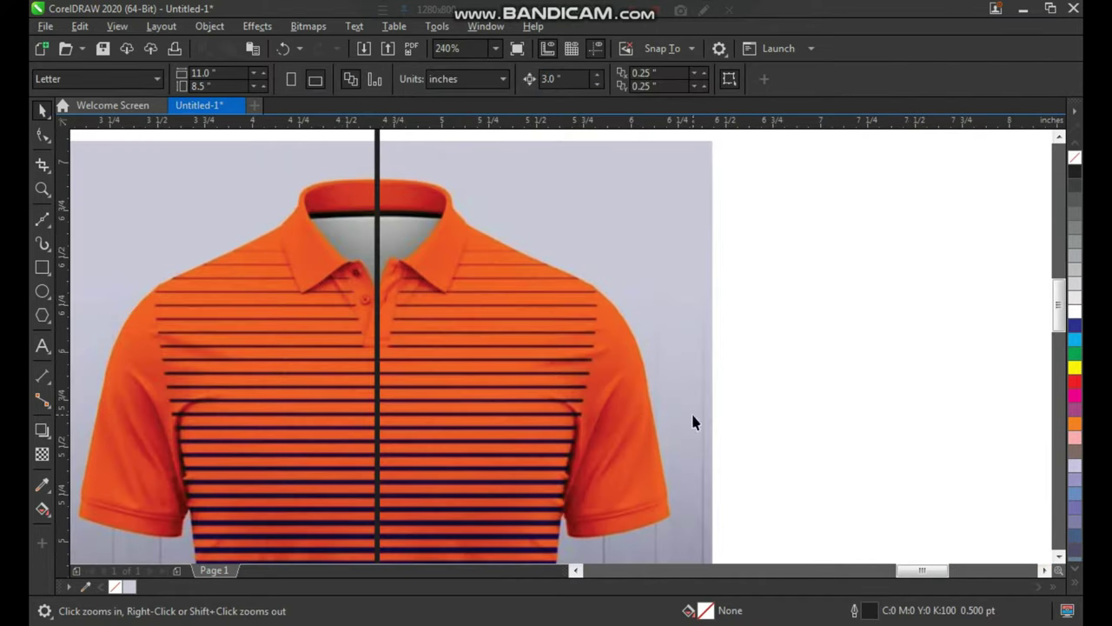
{"action": "left_click_drag", "start_coordinate": [351, 154], "coordinate": [568, 330]}
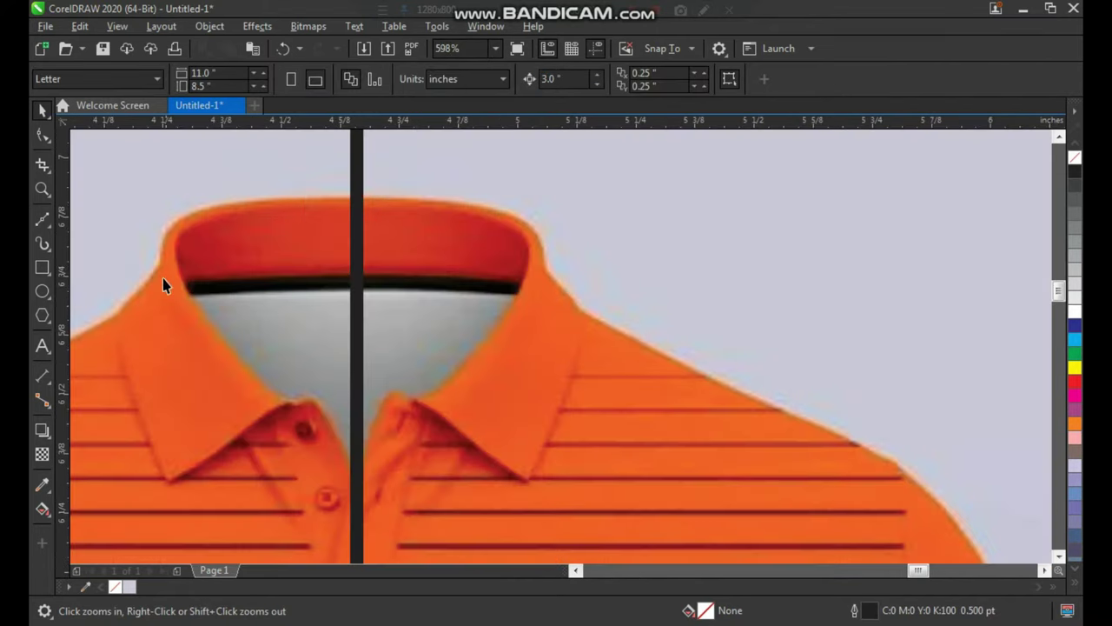
{"action": "left_click", "coordinate": [42, 222]}
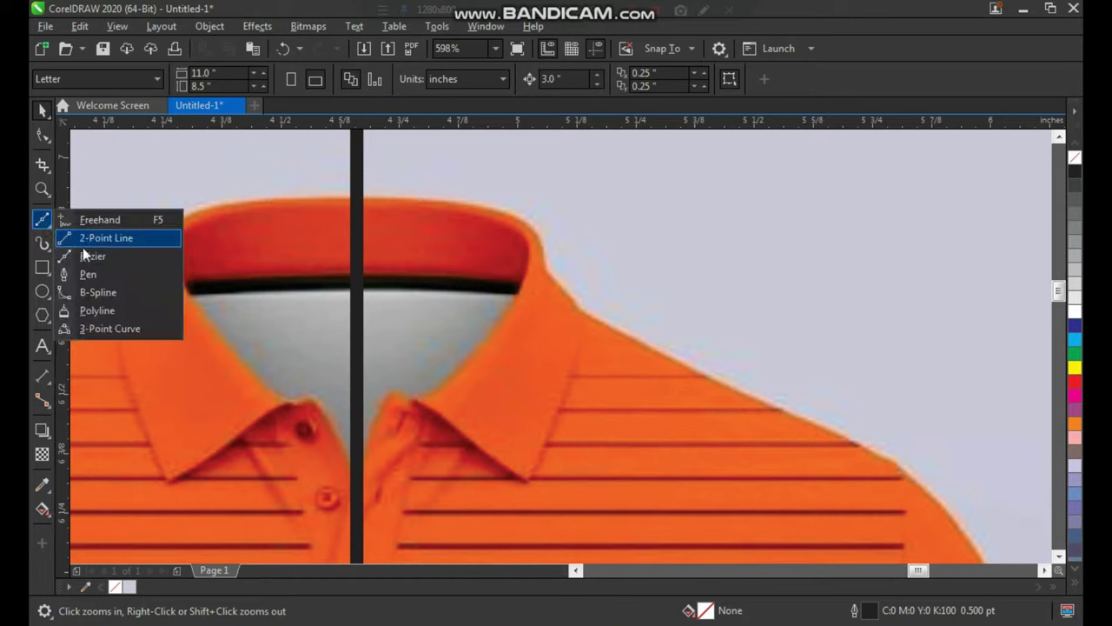
{"action": "left_click", "coordinate": [87, 253]}
{"action": "left_click", "coordinate": [344, 203]}
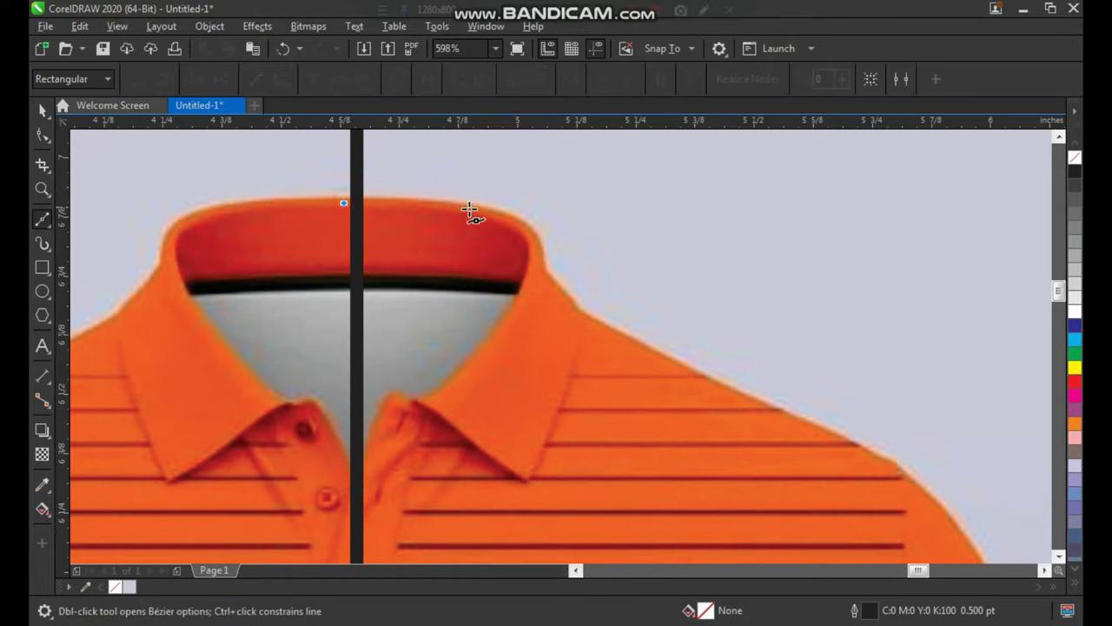
{"action": "left_click", "coordinate": [543, 263]}
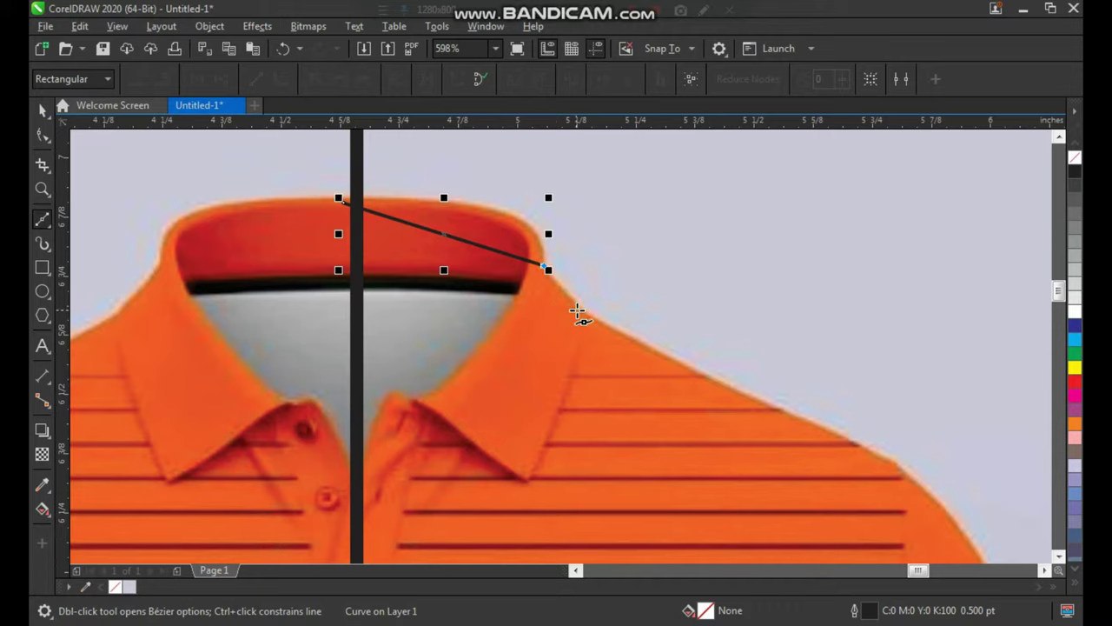
{"action": "left_click", "coordinate": [582, 316]}
Continue the Bézier outline along the right shoulder and down the sleeve's outer edge to the cuff.
{"action": "scroll", "coordinate": [578, 317], "scroll_direction": "down", "scroll_amount": 2}
{"action": "key", "text": "z"}
{"action": "left_click_drag", "start_coordinate": [609, 333], "coordinate": [829, 502]}
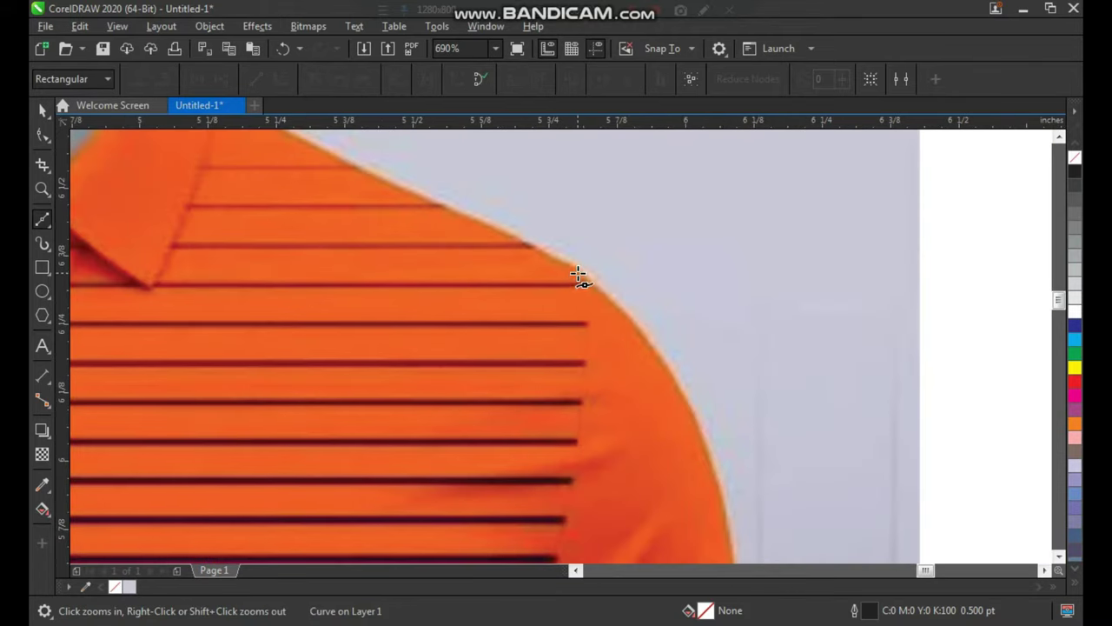
{"action": "scroll", "coordinate": [574, 296], "scroll_direction": "down", "scroll_amount": 4}
{"action": "scroll", "coordinate": [577, 329], "scroll_direction": "up", "scroll_amount": 4}
{"action": "left_click", "coordinate": [569, 297]}
{"action": "left_click", "coordinate": [578, 334]}
Extend the outline across the bottom of the right sleeve cuff and up to the armpit.
{"action": "key", "text": "F2"}
{"action": "left_click_drag", "start_coordinate": [507, 292], "coordinate": [255, 442]}
{"action": "left_click", "coordinate": [409, 388]}
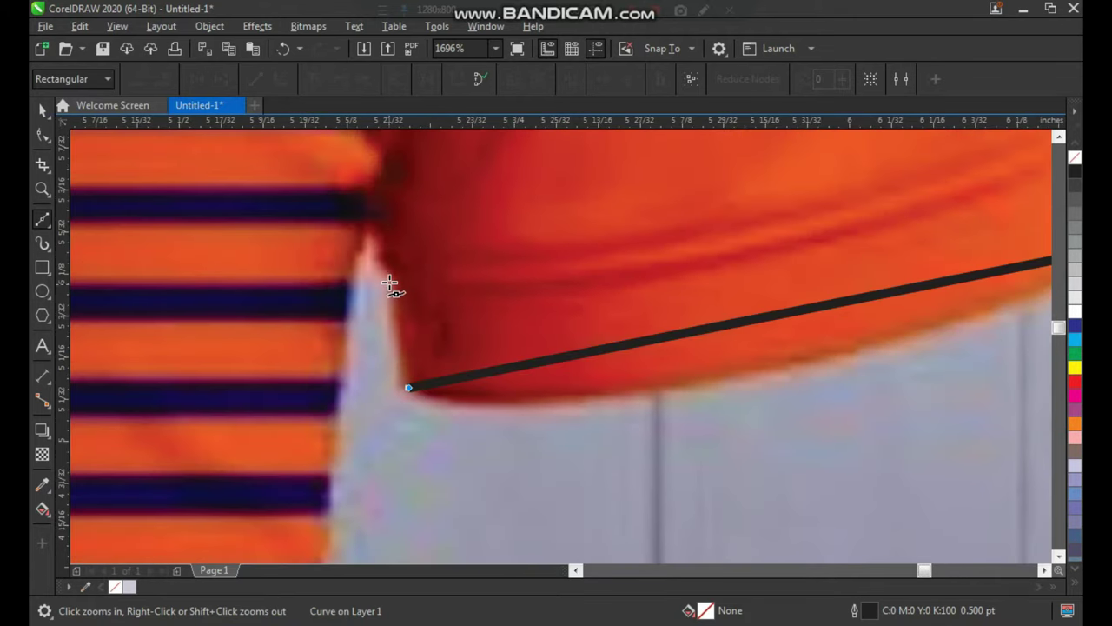
{"action": "left_click", "coordinate": [367, 220]}
Extend the outline from the armpit through the waist down to the shirt's right hem corner.
{"action": "scroll", "coordinate": [375, 310], "scroll_direction": "down", "scroll_amount": 2}
{"action": "scroll", "coordinate": [375, 309], "scroll_direction": "down", "scroll_amount": 3}
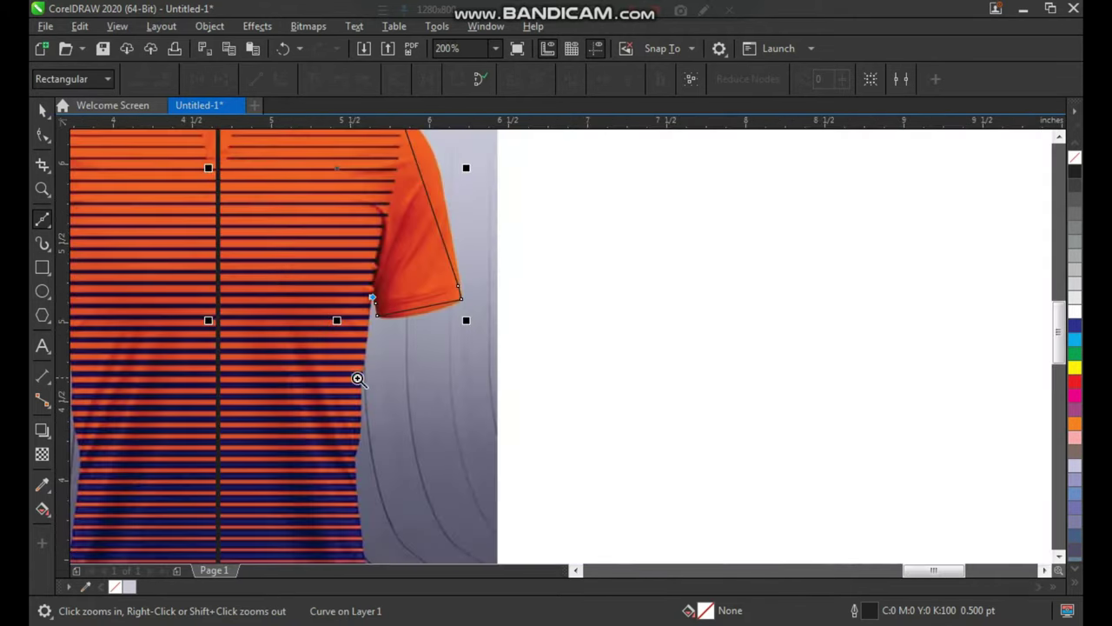
{"action": "scroll", "coordinate": [360, 377], "scroll_direction": "up", "scroll_amount": 2}
{"action": "scroll", "coordinate": [484, 423], "scroll_direction": "down", "scroll_amount": 4}
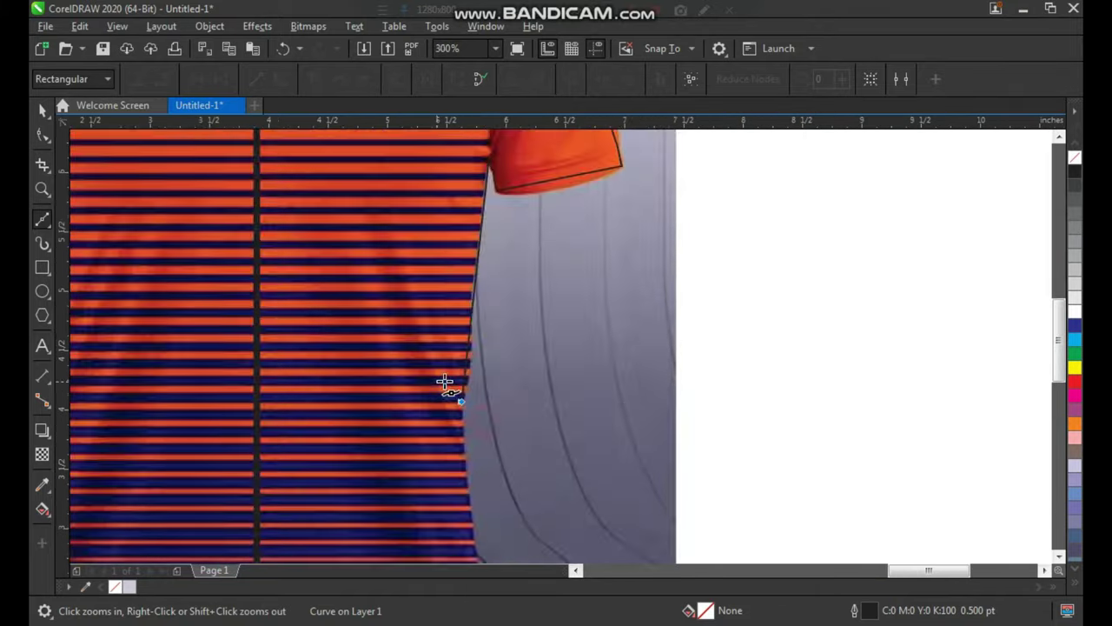
{"action": "scroll", "coordinate": [516, 504], "scroll_direction": "up", "scroll_amount": 3}
{"action": "left_click", "coordinate": [557, 475]}
Carry the outline around the right hem corner and along the hem to the centre line, finishing the curve.
{"action": "scroll", "coordinate": [550, 491], "scroll_direction": "up", "scroll_amount": 4}
{"action": "left_click", "coordinate": [561, 348]}
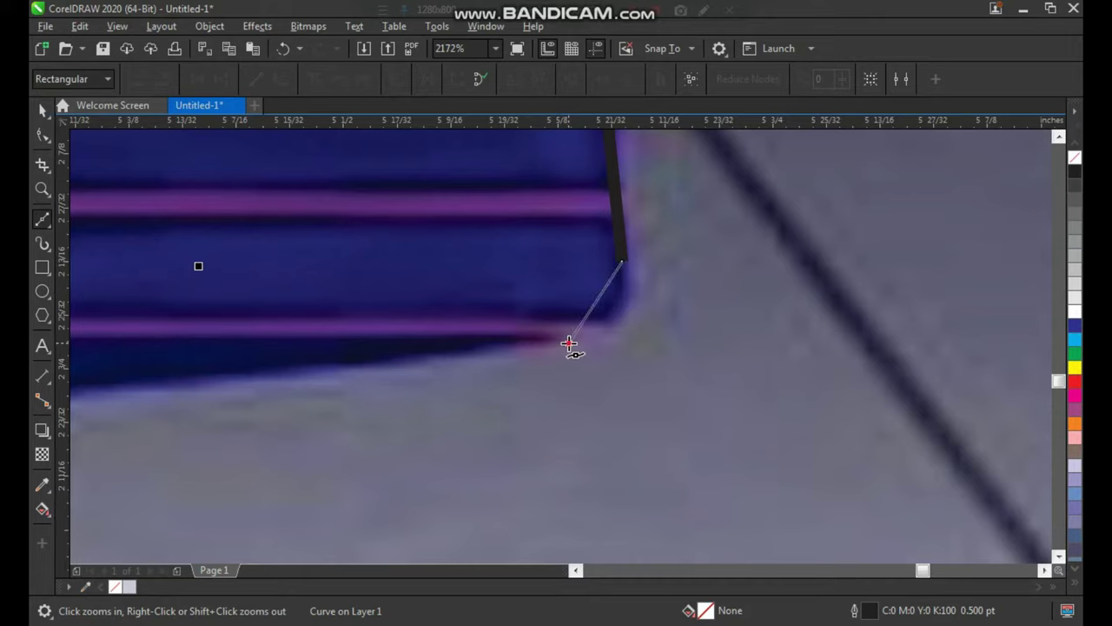
{"action": "scroll", "coordinate": [563, 349], "scroll_direction": "down", "scroll_amount": 3}
{"action": "scroll", "coordinate": [274, 401], "scroll_direction": "up", "scroll_amount": 3}
{"action": "left_click", "coordinate": [338, 354]}
{"action": "scroll", "coordinate": [348, 382], "scroll_direction": "down", "scroll_amount": 4}
{"action": "key", "text": "space"}
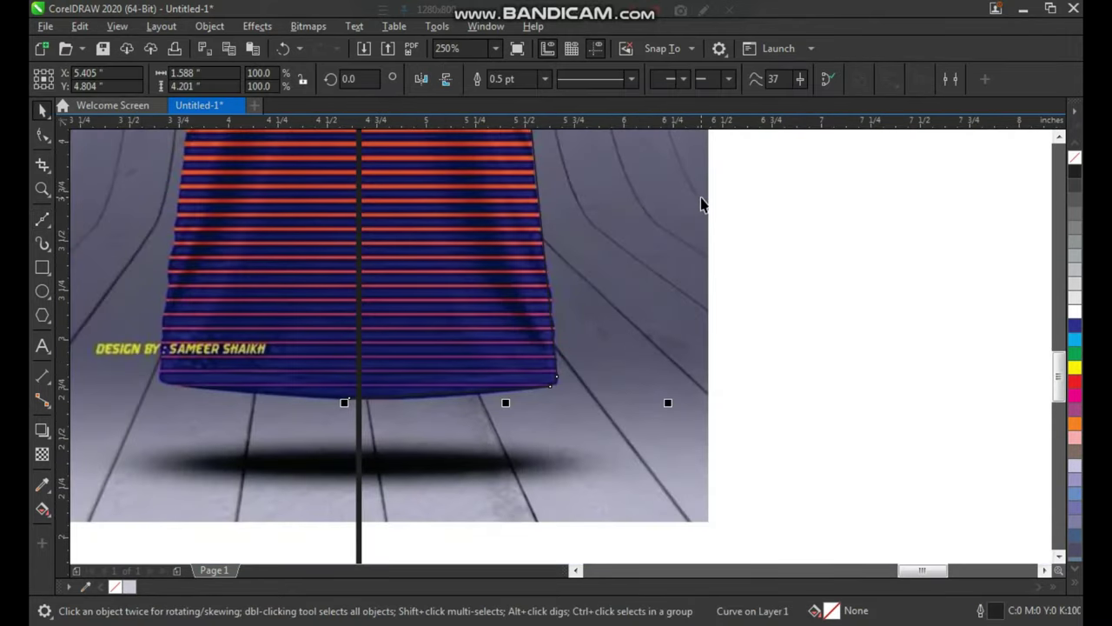
Set the outline width of the traced half-shirt curve to 1.0 pt.
{"action": "key", "text": "shift+F2"}
{"action": "key", "text": "F2"}
{"action": "left_click_drag", "start_coordinate": [461, 165], "coordinate": [703, 340]}
{"action": "left_click", "coordinate": [547, 80]}
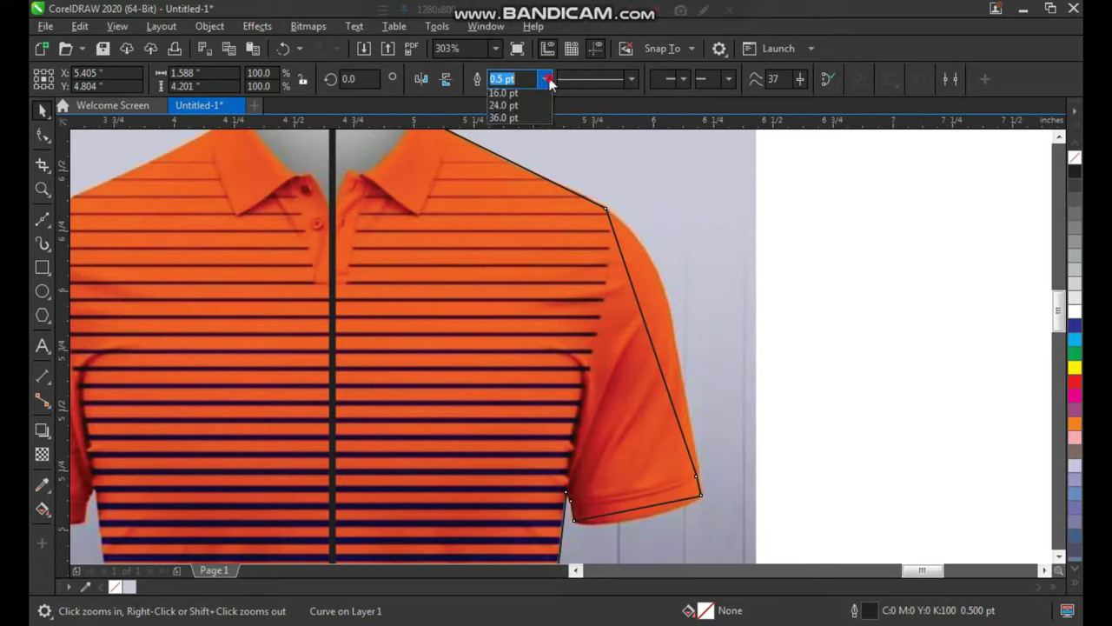
{"action": "left_click", "coordinate": [547, 79]}
{"action": "left_click", "coordinate": [520, 143]}
Select all nodes of the traced outline and convert its straight segments to curves.
{"action": "scroll", "coordinate": [552, 278], "scroll_direction": "down", "scroll_amount": 3}
{"action": "key", "text": "z"}
{"action": "left_click", "coordinate": [653, 415]}
{"action": "key", "text": "F10"}
{"action": "left_click_drag", "start_coordinate": [631, 165], "coordinate": [370, 525]}
{"action": "left_click", "coordinate": [277, 80]}
Bend the outline's top collar segment and the short neck-side segment to follow the collar edge.
{"action": "key", "text": "F2"}
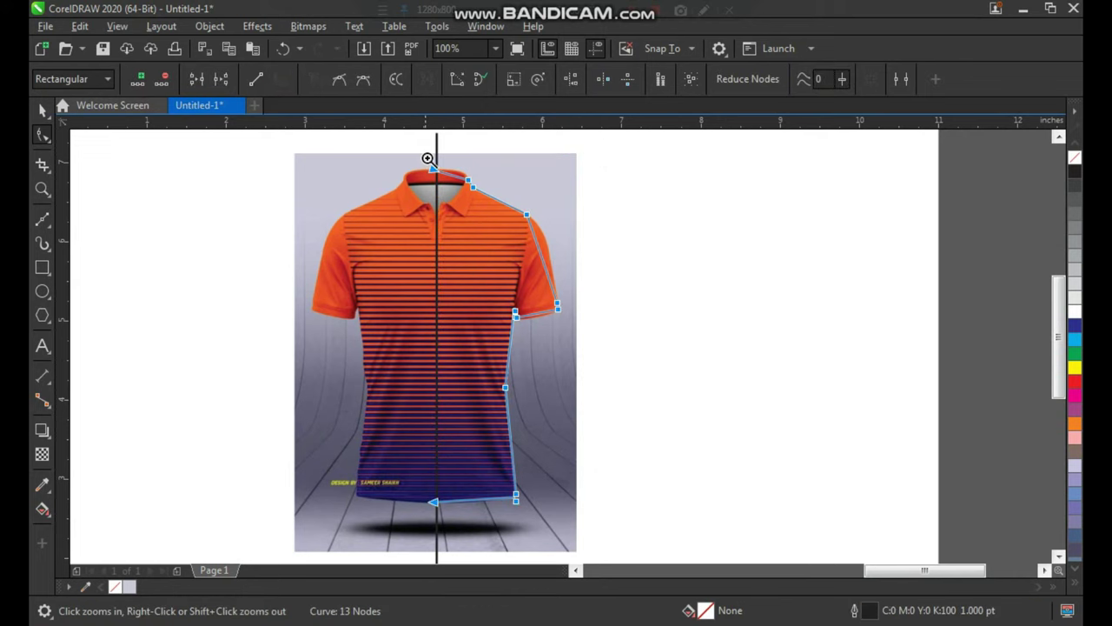
{"action": "left_click_drag", "start_coordinate": [426, 158], "coordinate": [467, 190]}
{"action": "left_click_drag", "start_coordinate": [589, 345], "coordinate": [626, 332]}
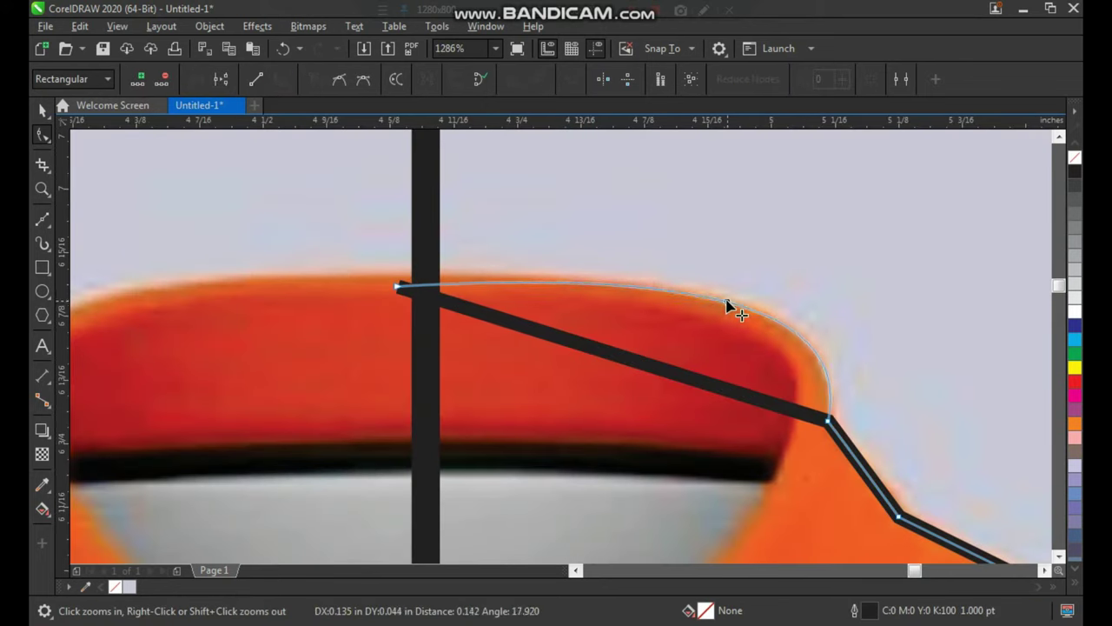
{"action": "scroll", "coordinate": [721, 301], "scroll_direction": "down", "scroll_amount": 2}
{"action": "left_click", "coordinate": [789, 405]}
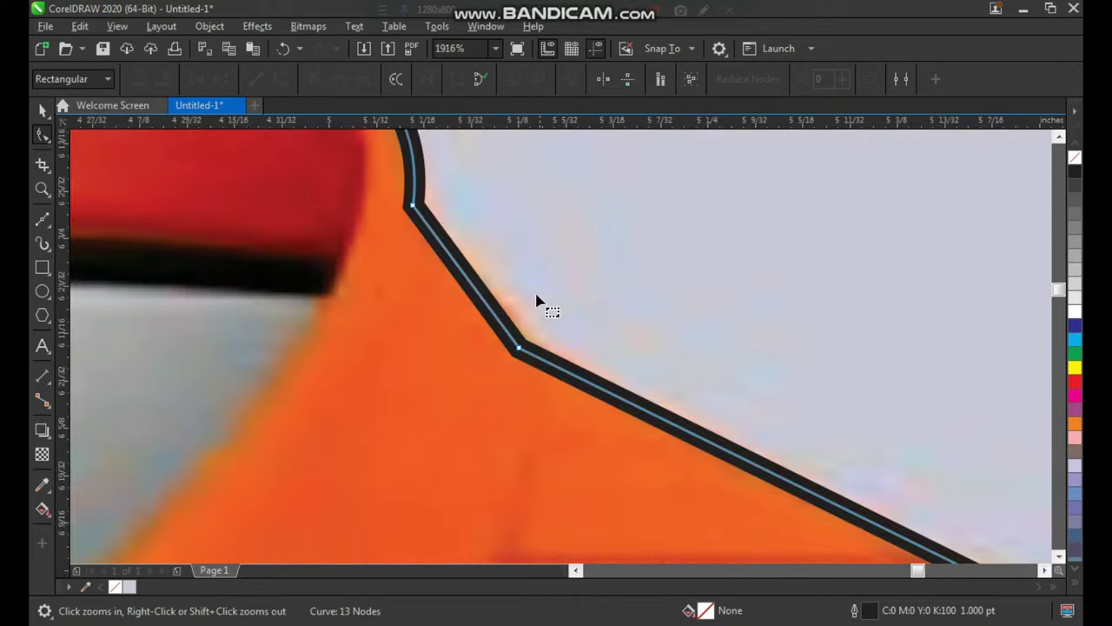
{"action": "left_click_drag", "start_coordinate": [463, 280], "coordinate": [472, 273]}
{"action": "scroll", "coordinate": [558, 330], "scroll_direction": "down", "scroll_amount": 5}
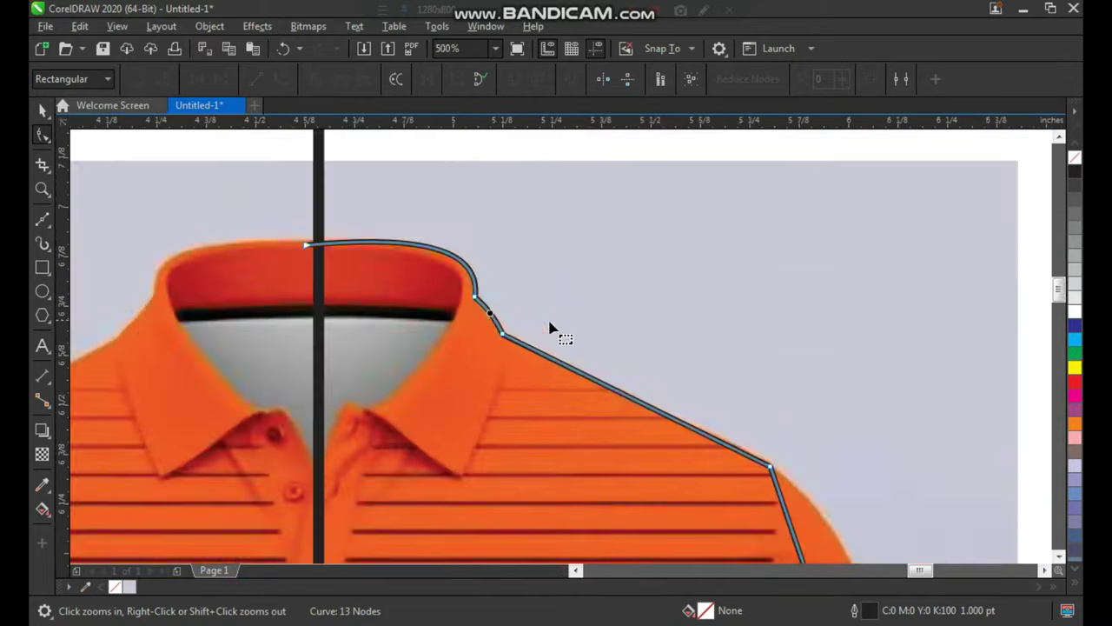
Bend the outer sleeve segment so it follows the rounded shoulder down to the cuff.
{"action": "scroll", "coordinate": [608, 370], "scroll_direction": "up", "scroll_amount": 2}
{"action": "left_click_drag", "start_coordinate": [603, 345], "coordinate": [635, 294]}
{"action": "scroll", "coordinate": [627, 343], "scroll_direction": "down", "scroll_amount": 2}
{"action": "left_click_drag", "start_coordinate": [496, 228], "coordinate": [720, 461]}
{"action": "scroll", "coordinate": [548, 235], "scroll_direction": "down", "scroll_amount": 2}
{"action": "scroll", "coordinate": [563, 247], "scroll_direction": "up", "scroll_amount": 5}
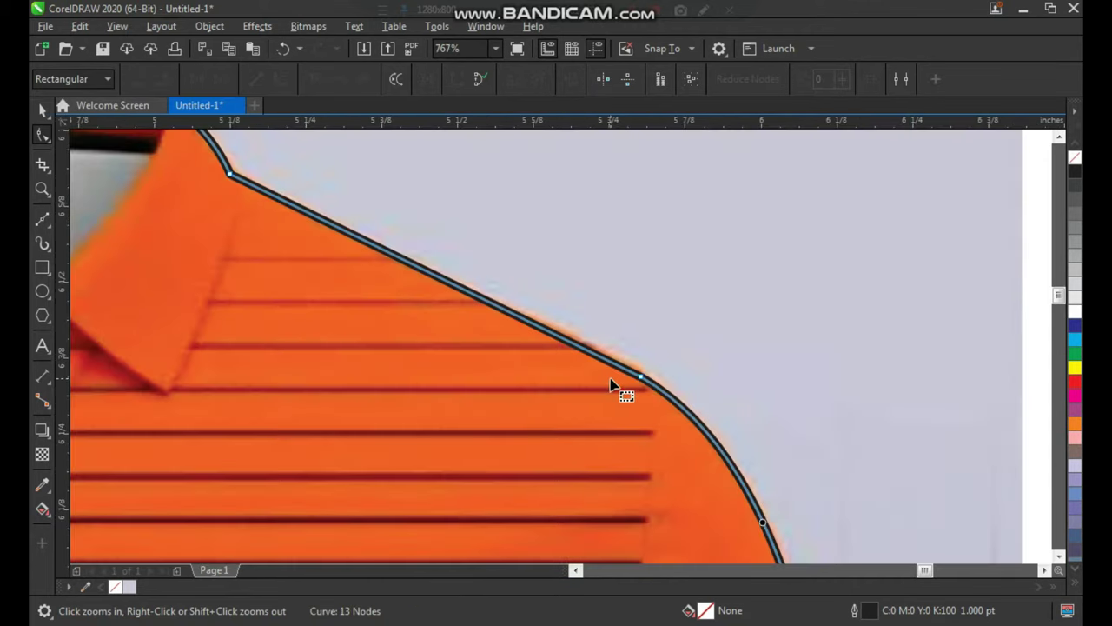
{"action": "scroll", "coordinate": [690, 459], "scroll_direction": "up", "scroll_amount": 4}
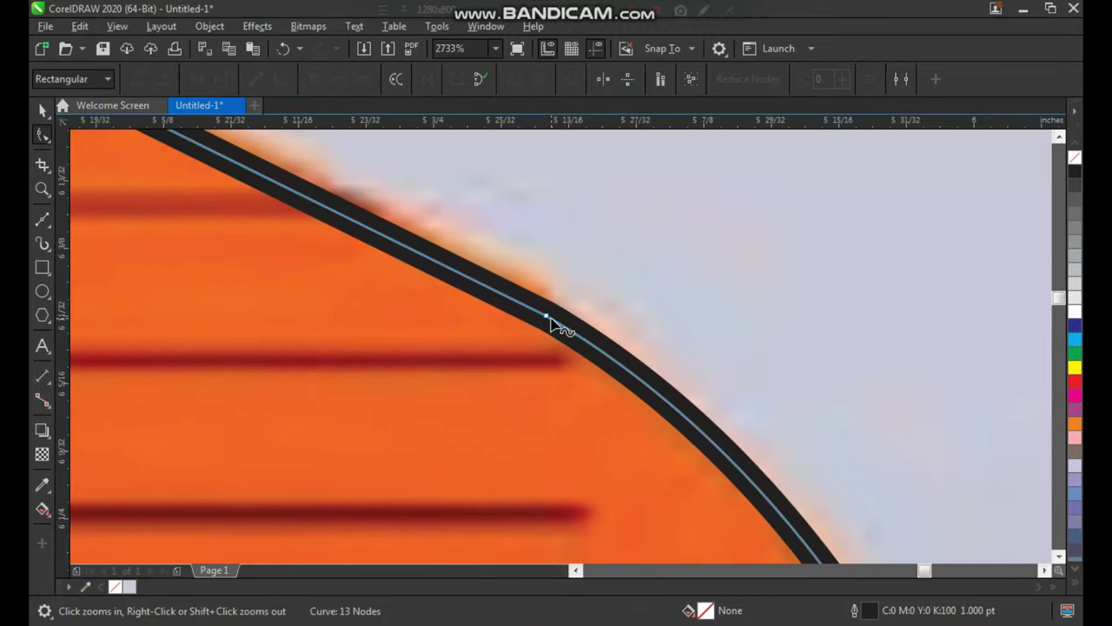
{"action": "scroll", "coordinate": [548, 323], "scroll_direction": "down", "scroll_amount": 8}
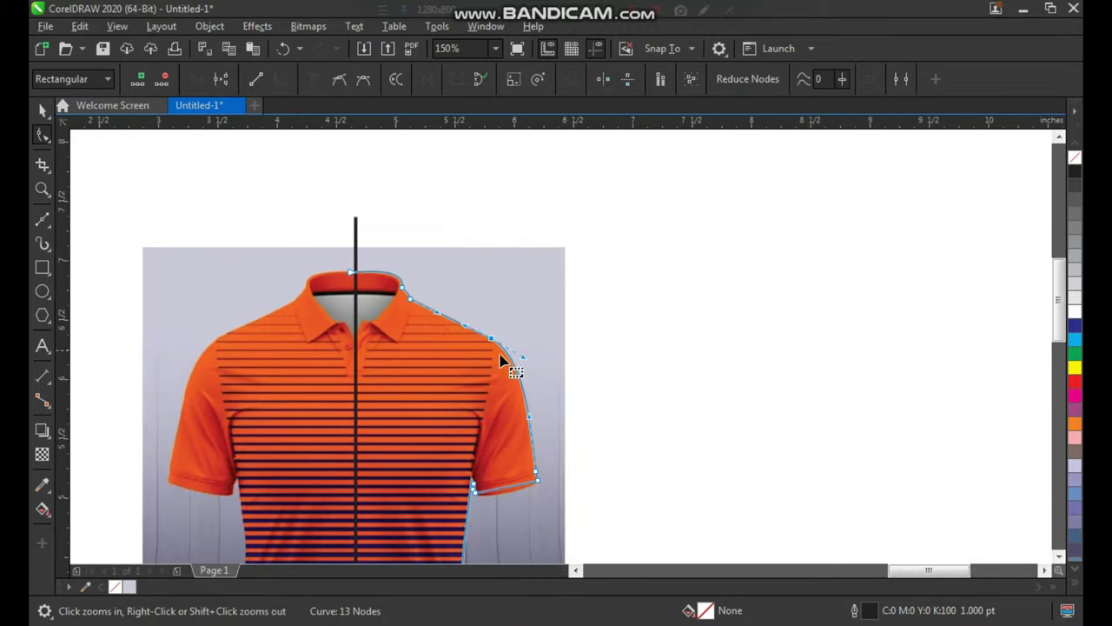
Bow the segment beneath the right sleeve cuff downward to match the cuff's bottom edge.
{"action": "left_click_drag", "start_coordinate": [436, 321], "coordinate": [599, 547]}
{"action": "scroll", "coordinate": [521, 373], "scroll_direction": "up", "scroll_amount": 4}
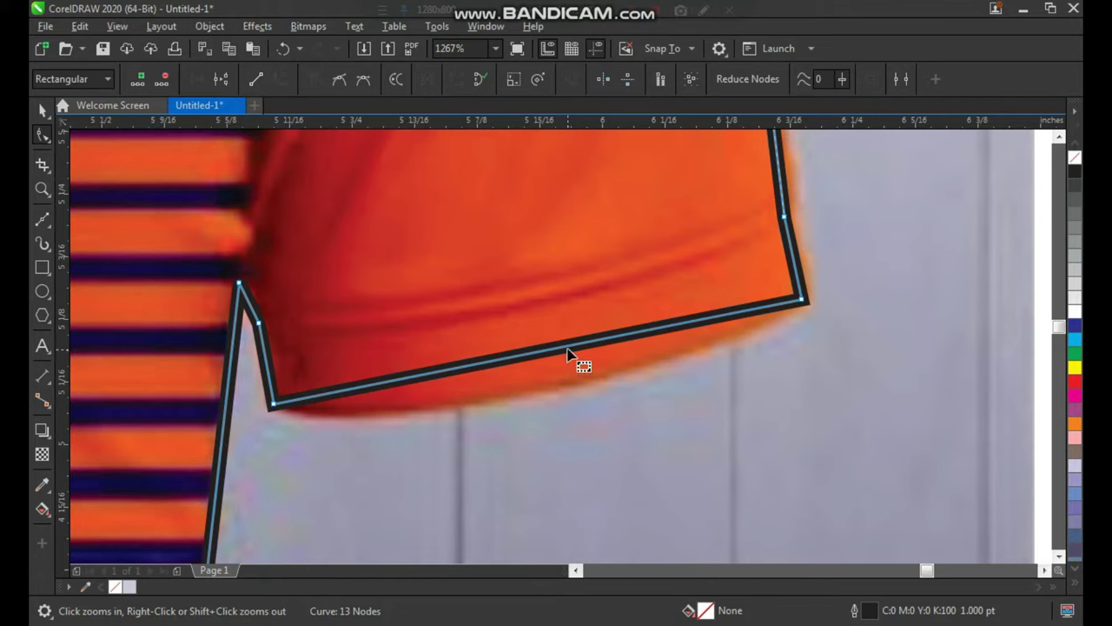
{"action": "left_click_drag", "start_coordinate": [567, 375], "coordinate": [536, 418]}
{"action": "scroll", "coordinate": [360, 397], "scroll_direction": "down", "scroll_amount": 5}
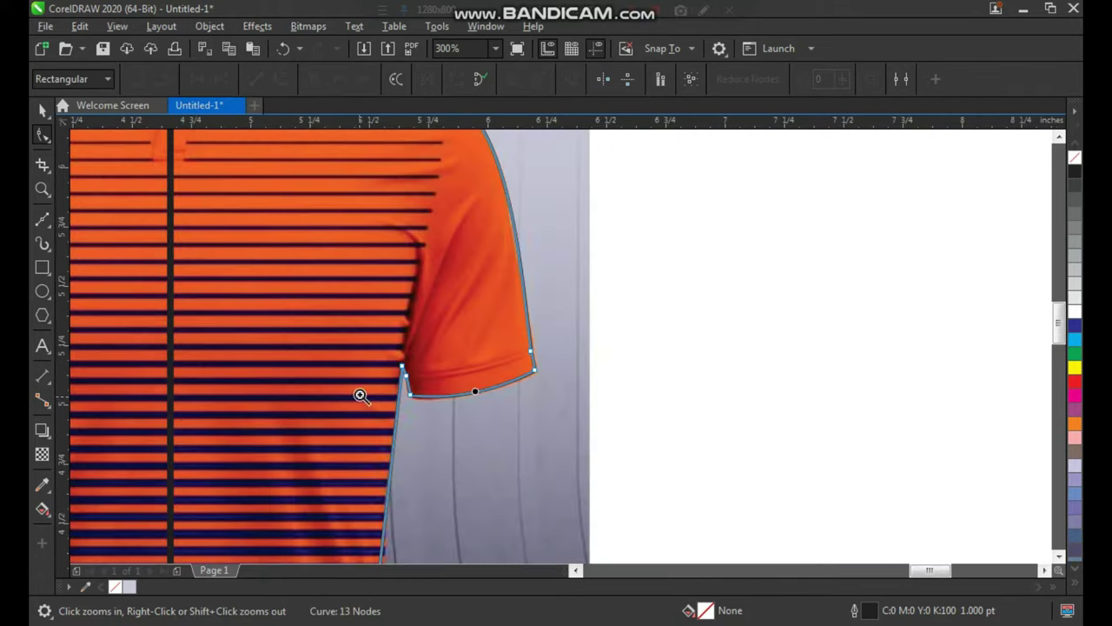
Adjust the curve handles of the side segment between armpit and waist to fit the shirt's edge.
{"action": "scroll", "coordinate": [322, 380], "scroll_direction": "up", "scroll_amount": 3}
{"action": "left_click", "coordinate": [482, 510]}
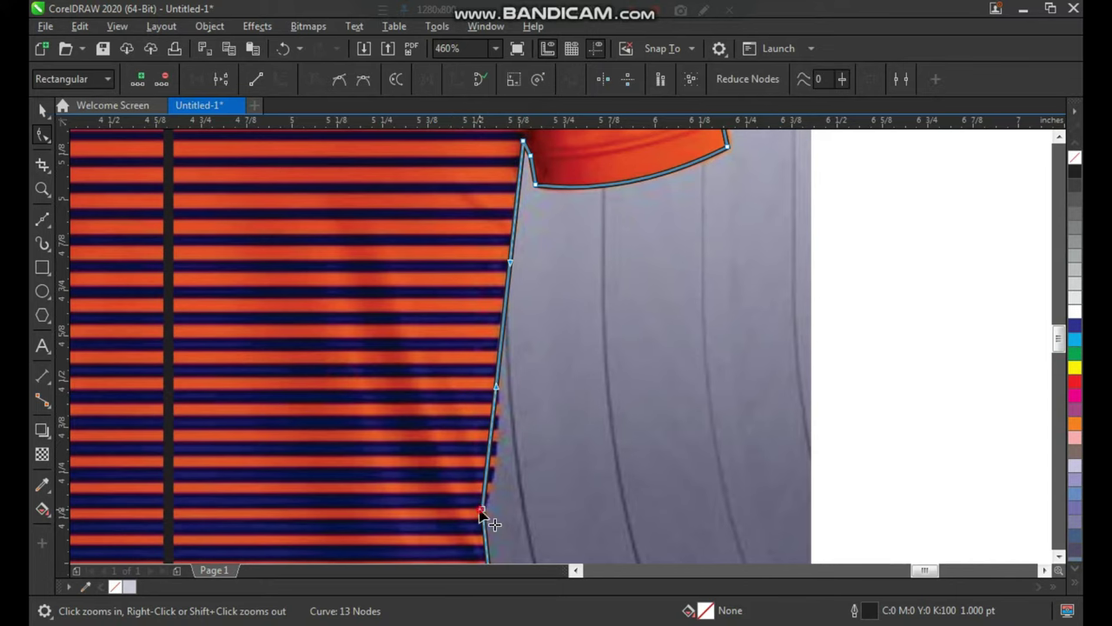
{"action": "scroll", "coordinate": [474, 388], "scroll_direction": "up", "scroll_amount": 2}
{"action": "left_click_drag", "start_coordinate": [583, 284], "coordinate": [568, 372]}
{"action": "scroll", "coordinate": [600, 299], "scroll_direction": "down", "scroll_amount": 2}
{"action": "scroll", "coordinate": [599, 299], "scroll_direction": "up", "scroll_amount": 1}
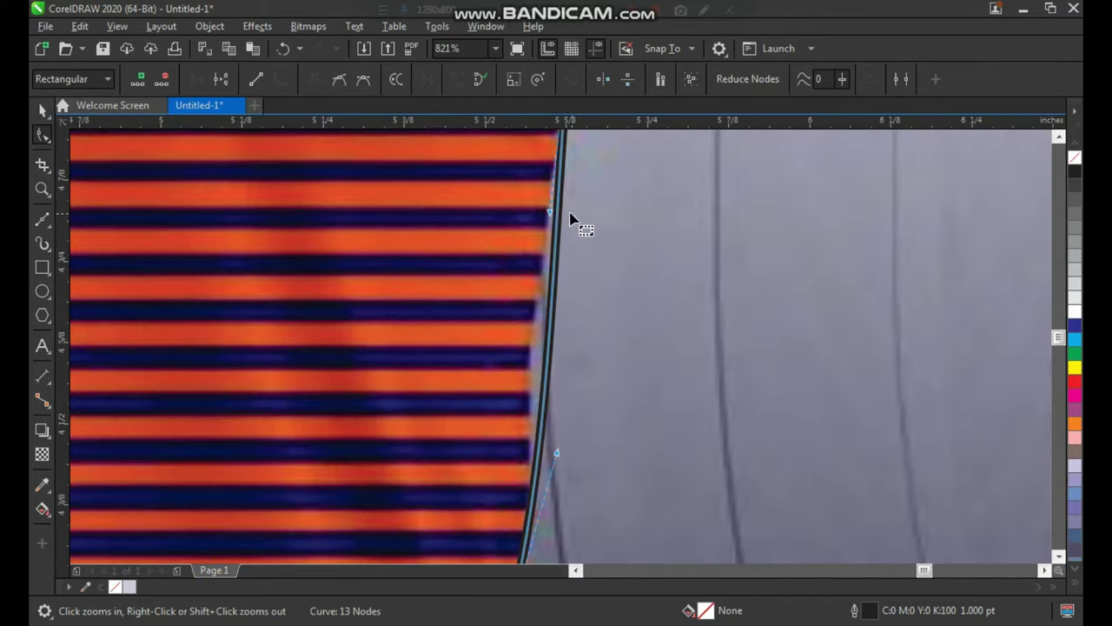
{"action": "left_click_drag", "start_coordinate": [549, 216], "coordinate": [524, 258]}
Round the outline's short segment at the right hem corner to match the shirt.
{"action": "scroll", "coordinate": [462, 370], "scroll_direction": "down", "scroll_amount": 3}
{"action": "scroll", "coordinate": [571, 432], "scroll_direction": "up", "scroll_amount": 1}
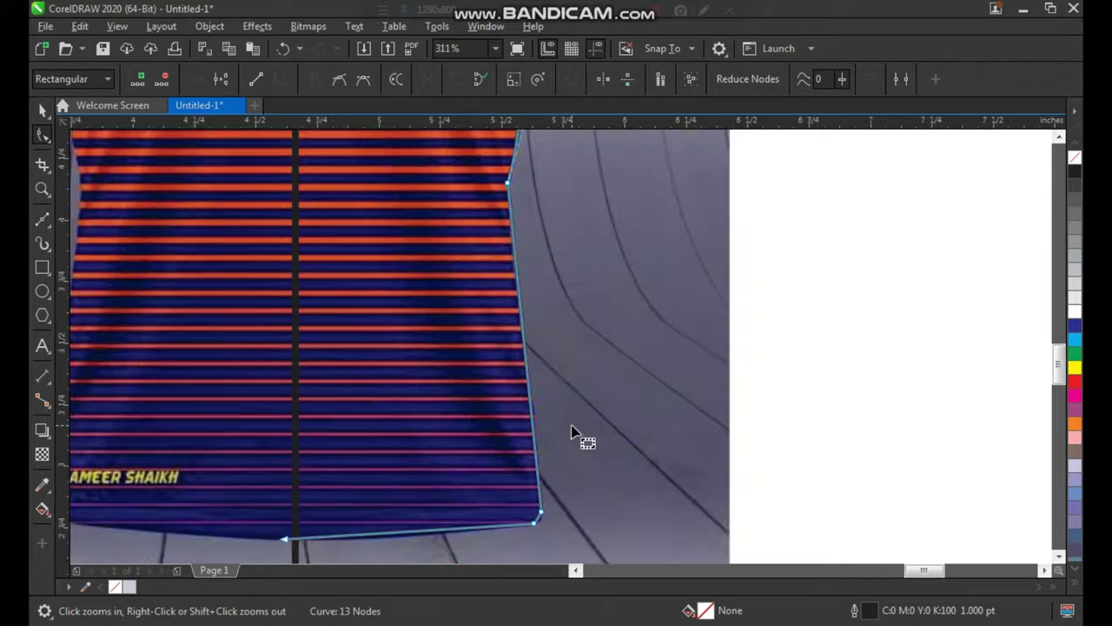
{"action": "scroll", "coordinate": [565, 493], "scroll_direction": "up", "scroll_amount": 1}
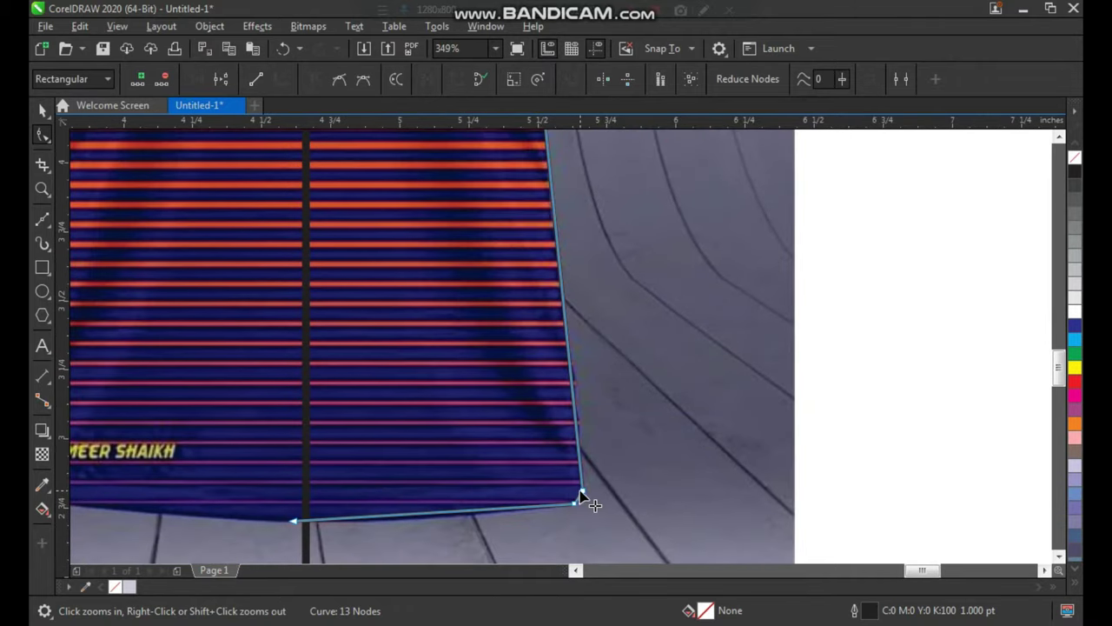
{"action": "scroll", "coordinate": [591, 502], "scroll_direction": "up", "scroll_amount": 9}
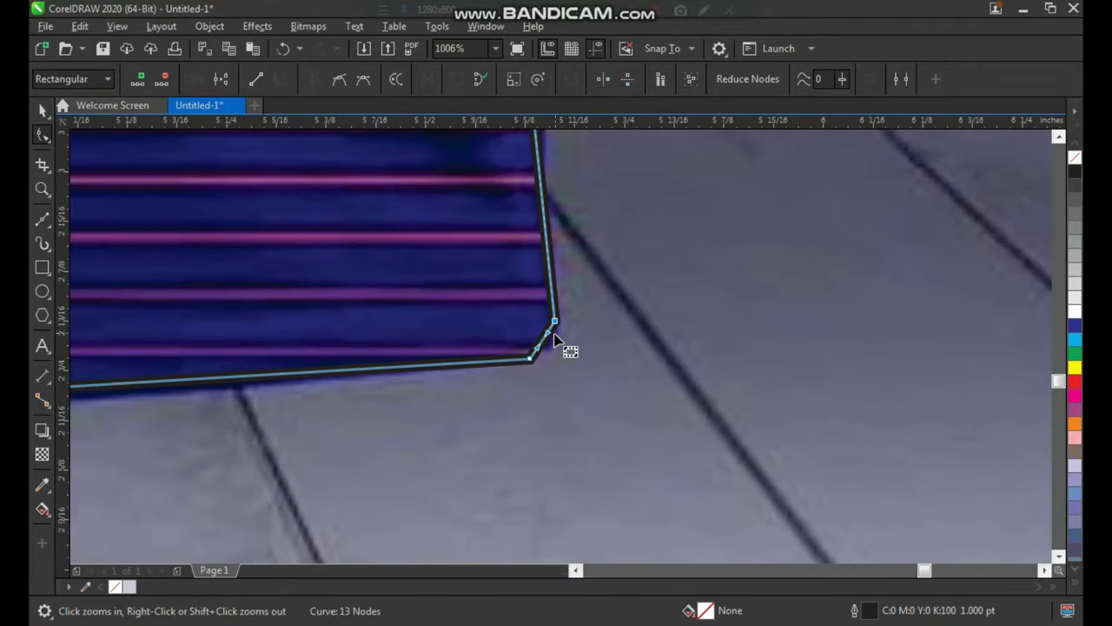
{"action": "scroll", "coordinate": [520, 310], "scroll_direction": "up", "scroll_amount": 6}
{"action": "left_click_drag", "start_coordinate": [489, 278], "coordinate": [531, 307]}
{"action": "scroll", "coordinate": [521, 375], "scroll_direction": "down", "scroll_amount": 3}
Bow the bottom hem segment slightly downward to follow the shirt's lower edge.
{"action": "scroll", "coordinate": [521, 375], "scroll_direction": "down", "scroll_amount": 5}
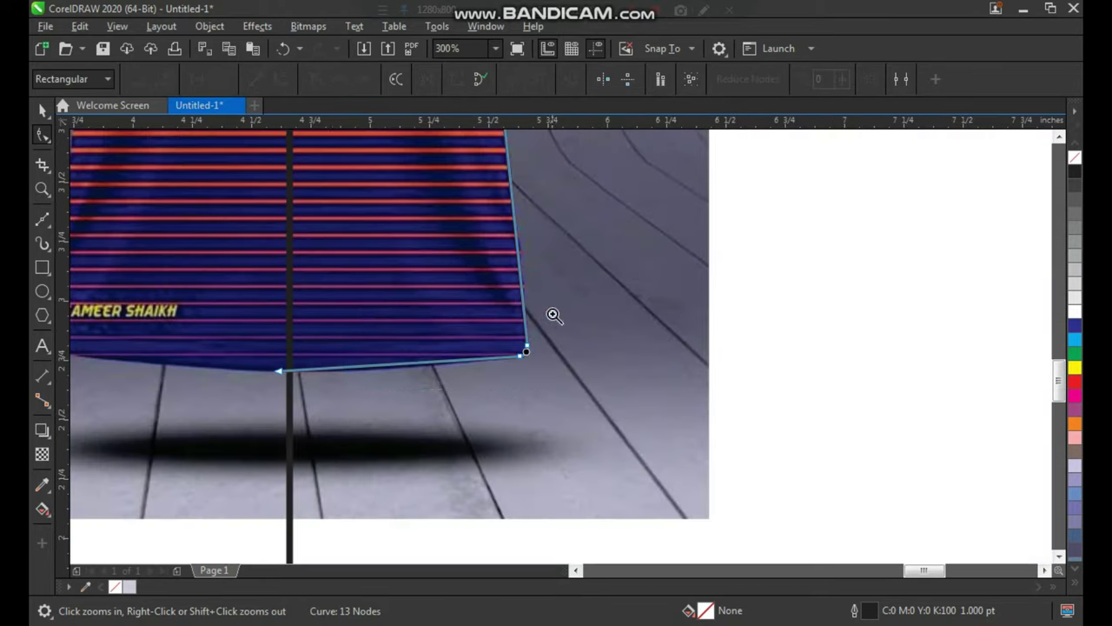
{"action": "scroll", "coordinate": [464, 372], "scroll_direction": "up", "scroll_amount": 4}
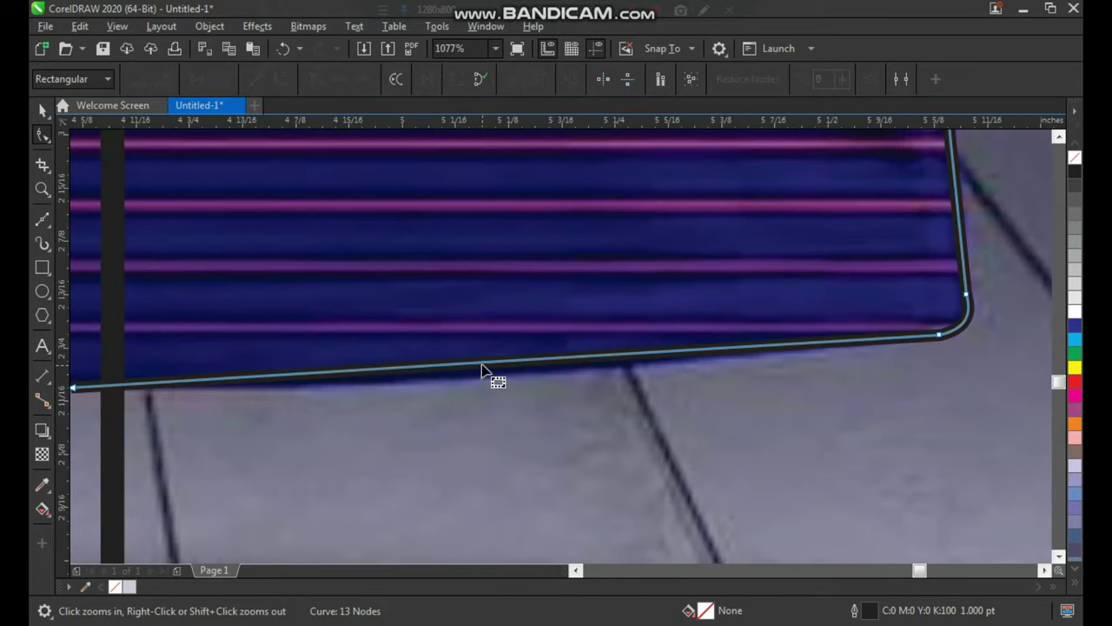
{"action": "left_click_drag", "start_coordinate": [482, 365], "coordinate": [479, 378]}
{"action": "scroll", "coordinate": [478, 378], "scroll_direction": "down", "scroll_amount": 5}
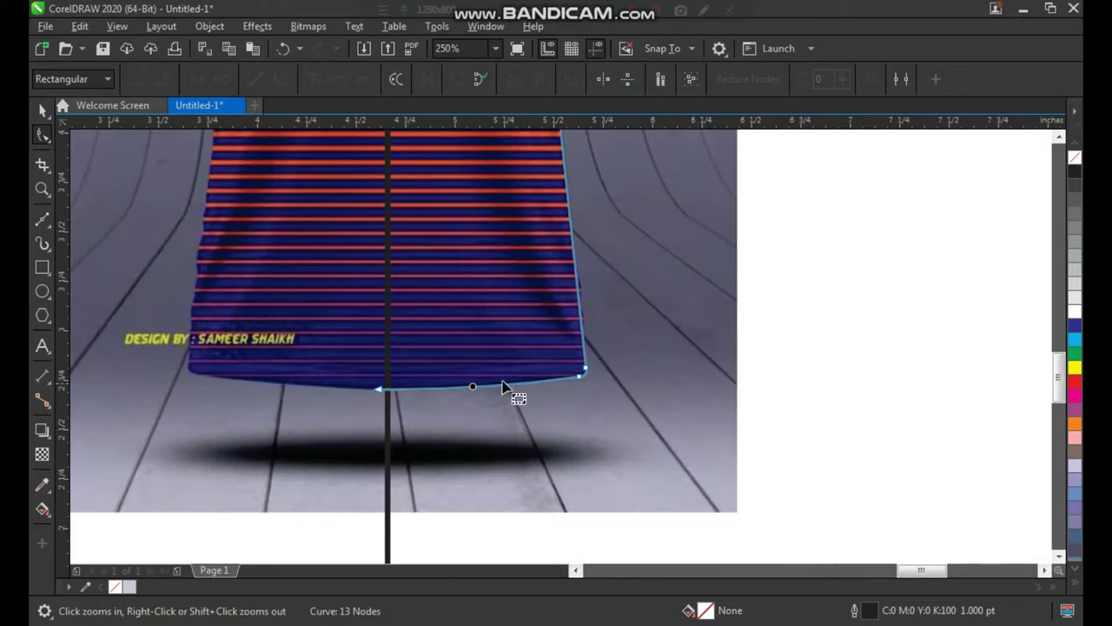
Pull the curve handle of the lower side segment outward to fit the shirt's edge between waist and hem.
{"action": "scroll", "coordinate": [604, 284], "scroll_direction": "up", "scroll_amount": 2}
{"action": "scroll", "coordinate": [567, 405], "scroll_direction": "down", "scroll_amount": 1}
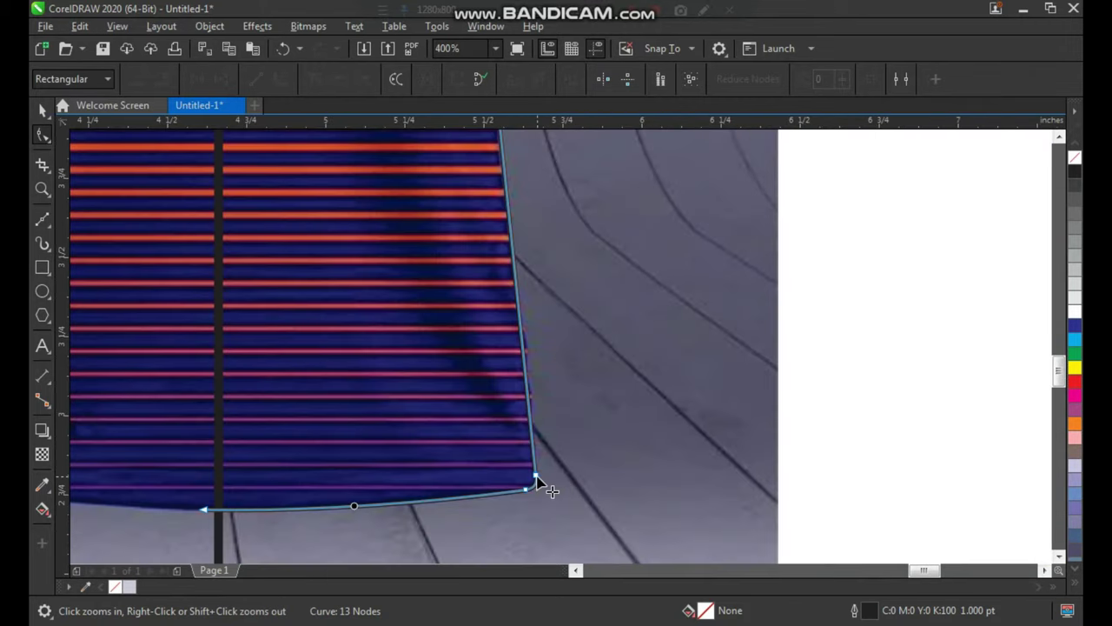
{"action": "left_click_drag", "start_coordinate": [453, 405], "coordinate": [632, 300]}
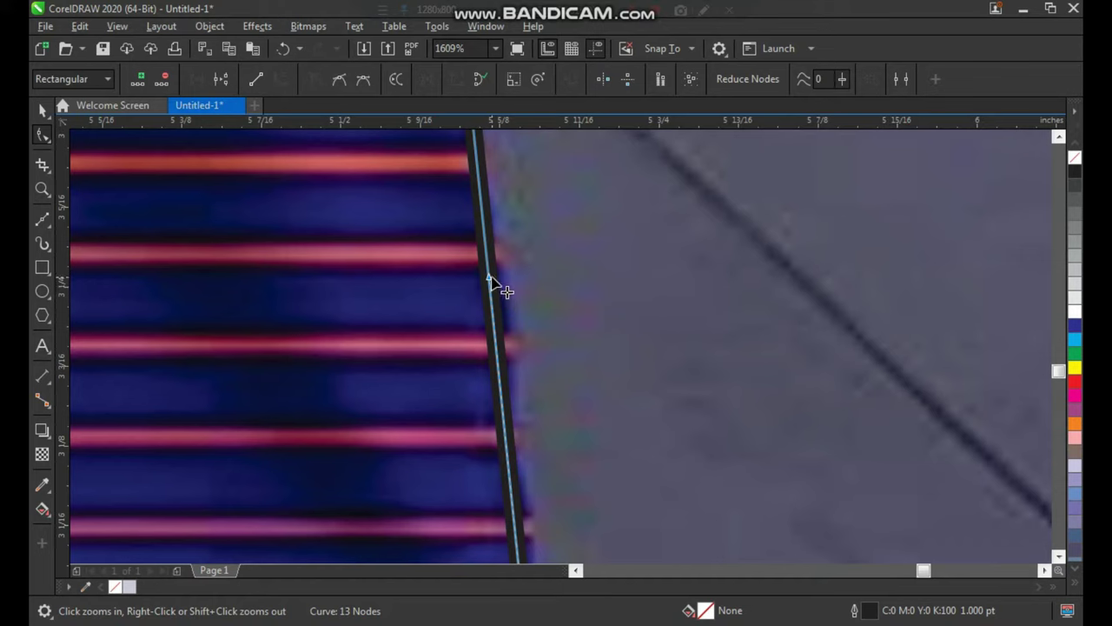
{"action": "left_click_drag", "start_coordinate": [489, 278], "coordinate": [510, 275]}
{"action": "scroll", "coordinate": [511, 362], "scroll_direction": "down", "scroll_amount": 4}
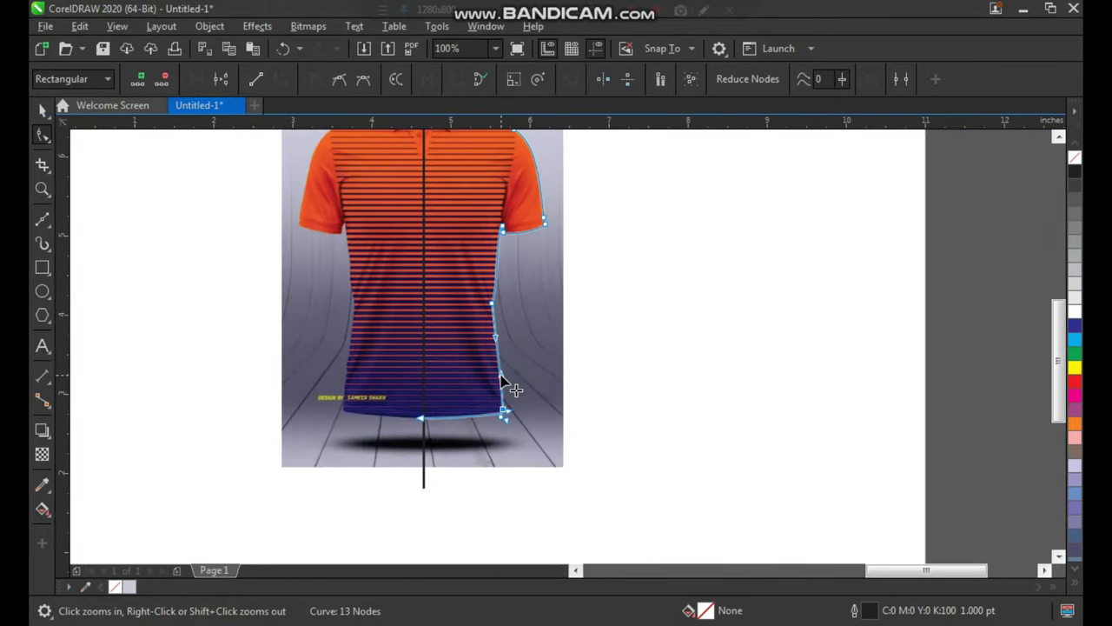
{"action": "left_click_drag", "start_coordinate": [363, 420], "coordinate": [629, 142]}
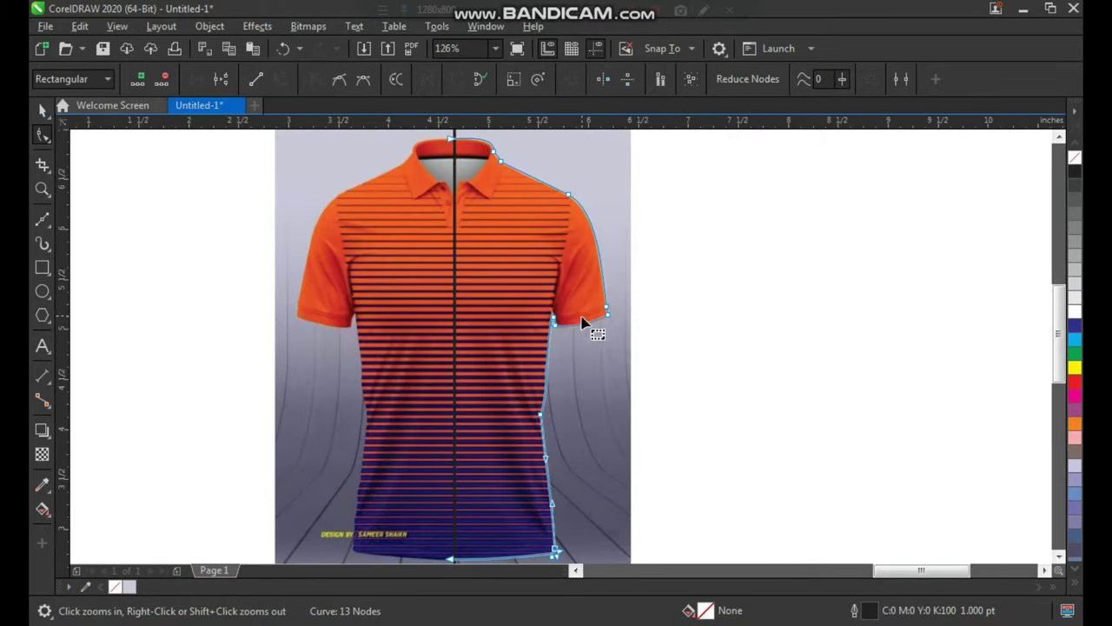
Move the outline's starting node at the collar top slightly outward and refit its curve to the collar's upper edge.
{"action": "key", "text": "space"}
{"action": "left_click", "coordinate": [668, 252]}
{"action": "key", "text": "F2"}
{"action": "left_click_drag", "start_coordinate": [390, 239], "coordinate": [588, 140]}
{"action": "right_click", "coordinate": [515, 356]}
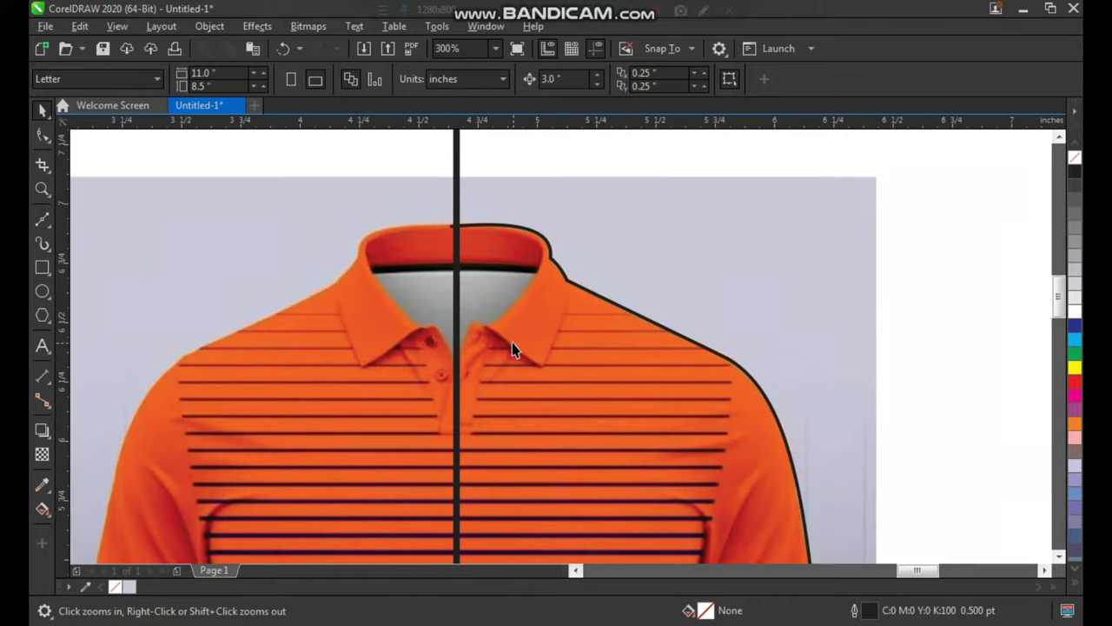
{"action": "left_click_drag", "start_coordinate": [397, 194], "coordinate": [635, 422]}
{"action": "left_click_drag", "start_coordinate": [360, 162], "coordinate": [684, 439]}
{"action": "key", "text": "space"}
{"action": "left_click", "coordinate": [426, 165]}
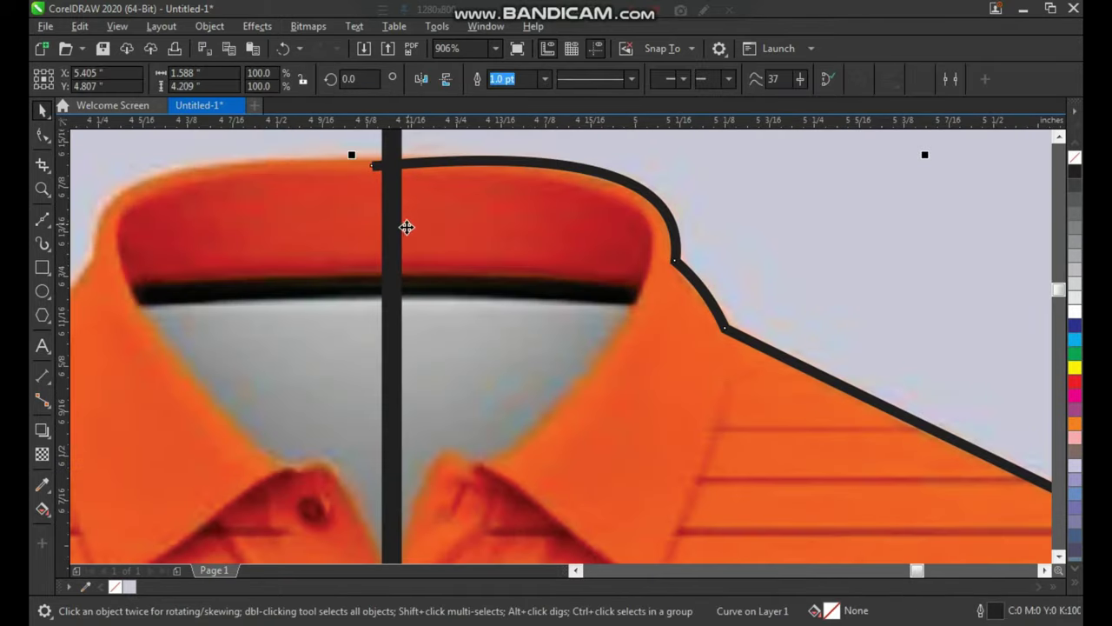
{"action": "key", "text": "F10"}
{"action": "left_click_drag", "start_coordinate": [373, 166], "coordinate": [365, 159]}
{"action": "left_click_drag", "start_coordinate": [605, 137], "coordinate": [620, 145]}
Examine how the outline fits the collar top and the right shoulder.
{"action": "key", "text": "F3"}
{"action": "key", "text": "F2"}
{"action": "mouse_move", "coordinate": [446, 194]}
{"action": "left_mouse_down"}
{"action": "mouse_move", "coordinate": [574, 336]}
{"action": "mouse_move", "coordinate": [698, 445]}
{"action": "left_mouse_up"}
{"action": "key", "text": "space"}
{"action": "key", "text": "F2"}
{"action": "mouse_move", "coordinate": [342, 144]}
{"action": "left_mouse_down"}
{"action": "mouse_move", "coordinate": [656, 324]}
{"action": "mouse_move", "coordinate": [749, 464]}
{"action": "mouse_move", "coordinate": [778, 538]}
{"action": "left_mouse_up"}
{"action": "key", "text": "F3"}
{"action": "key", "text": "F2"}
{"action": "left_click_drag", "start_coordinate": [415, 231], "coordinate": [740, 527]}
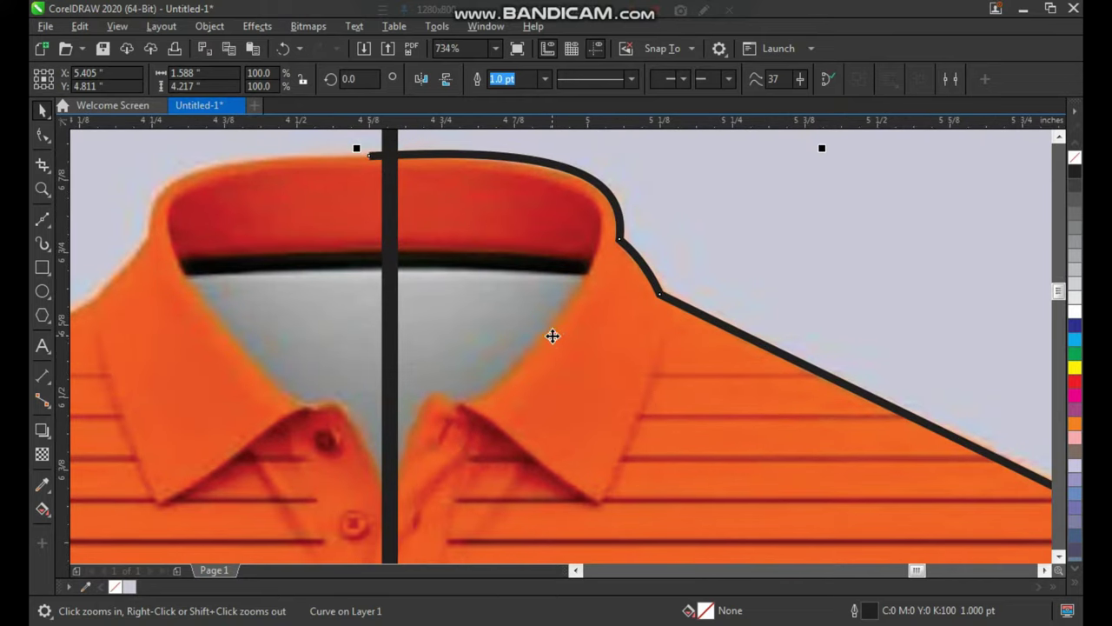
{"action": "key", "text": "space"}
{"action": "key", "text": "space"}
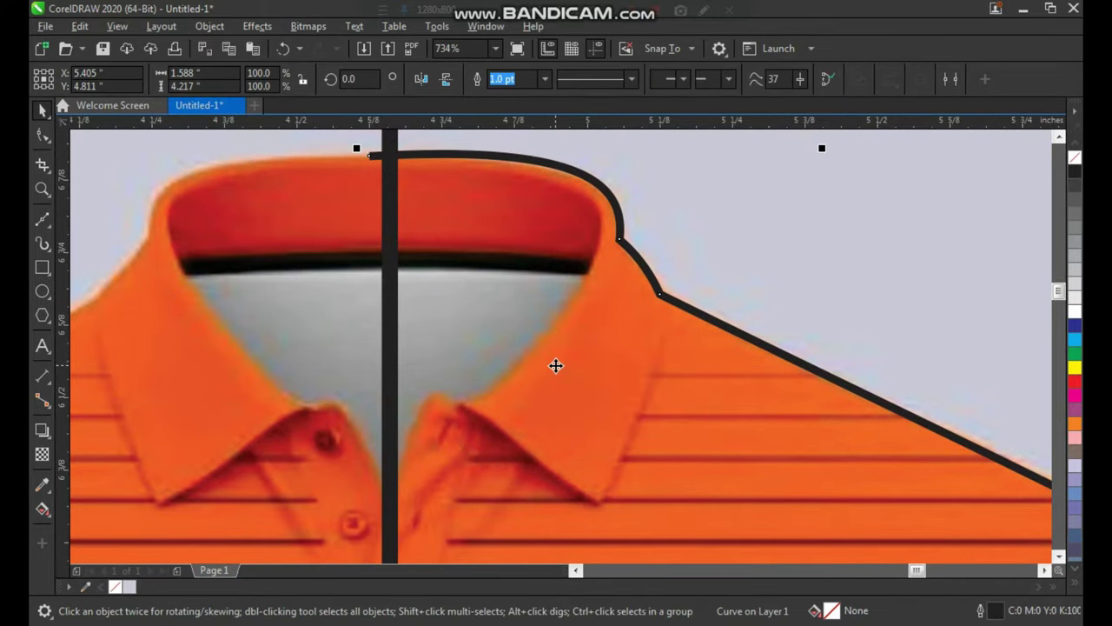
Trace the right collar with straight Bézier segments from the centre line through the inner neck corner, collar front and collar tip to the shoulder.
{"action": "left_click", "coordinate": [43, 220]}
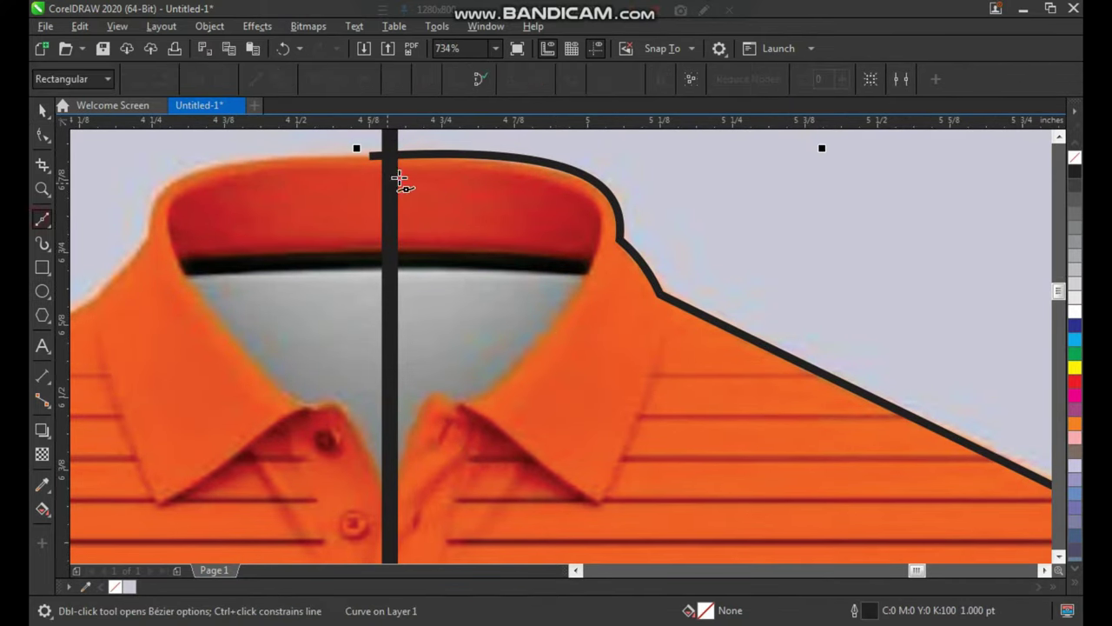
{"action": "scroll", "coordinate": [509, 271], "scroll_direction": "up", "scroll_amount": 1}
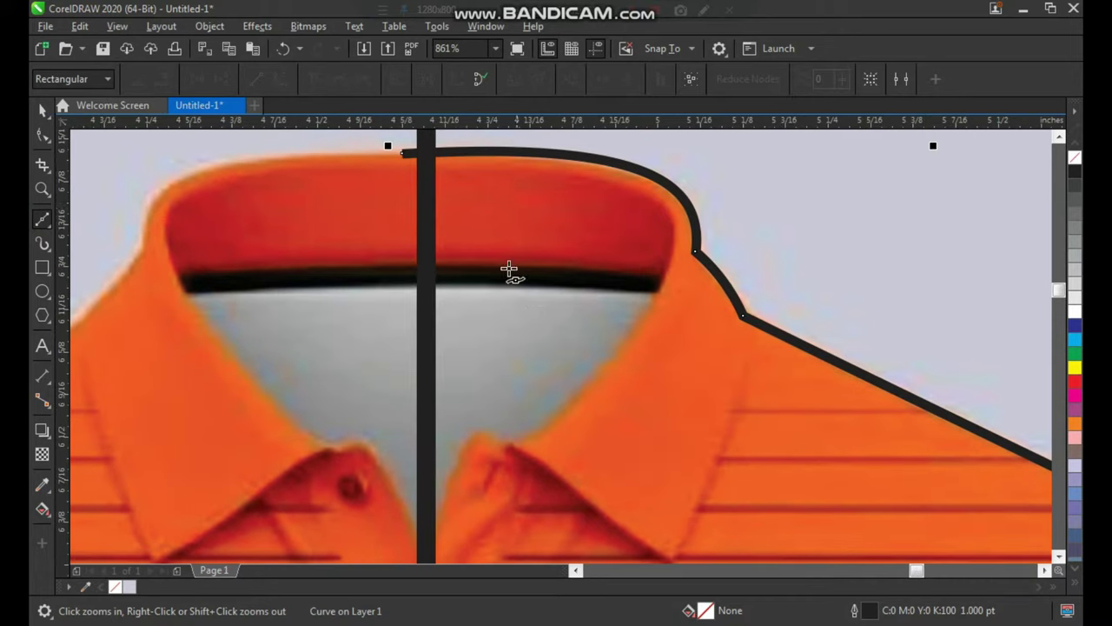
{"action": "left_click", "coordinate": [424, 169]}
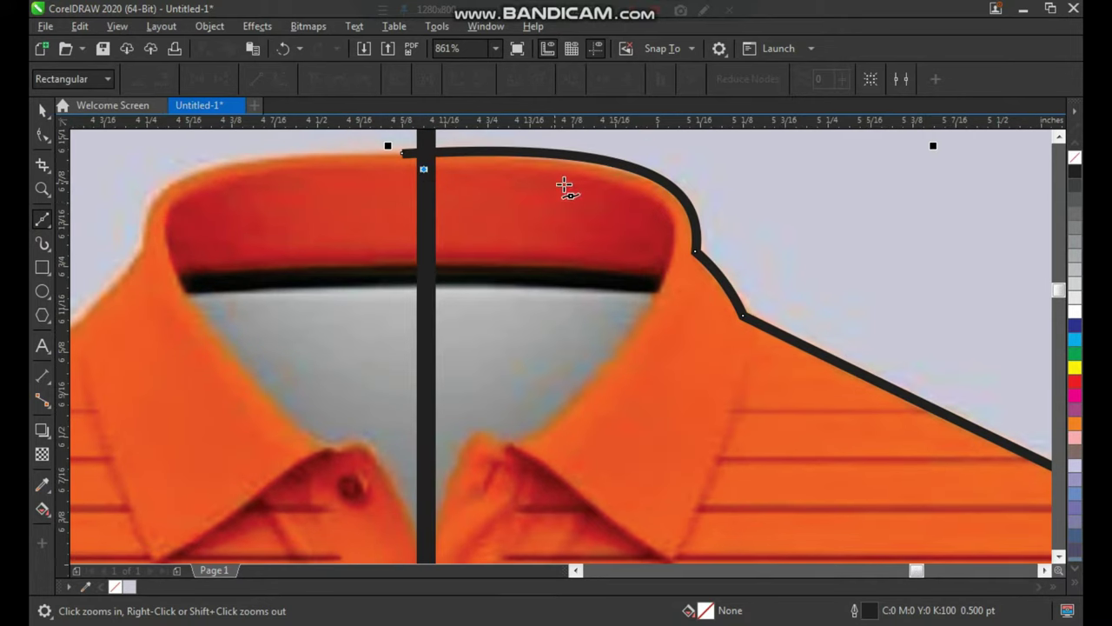
{"action": "left_click", "coordinate": [662, 284]}
{"action": "left_click", "coordinate": [518, 444]}
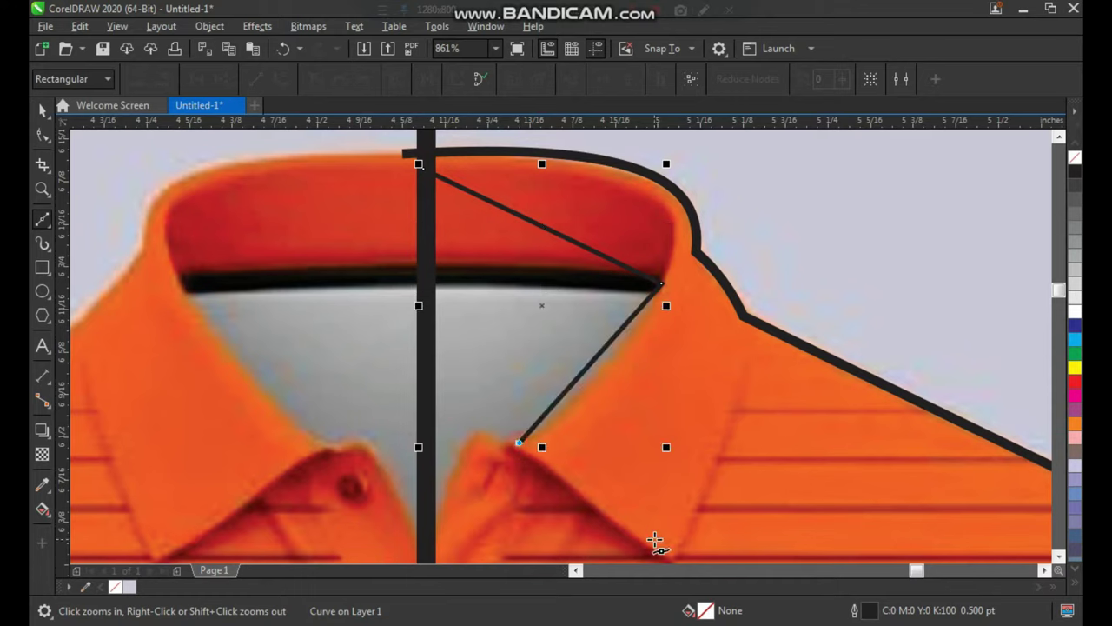
{"action": "scroll", "coordinate": [565, 372], "scroll_direction": "down", "scroll_amount": 2}
{"action": "scroll", "coordinate": [660, 487], "scroll_direction": "up", "scroll_amount": 2}
{"action": "left_click", "coordinate": [566, 426]}
{"action": "left_click", "coordinate": [658, 172]}
{"action": "scroll", "coordinate": [600, 343], "scroll_direction": "down", "scroll_amount": 2}
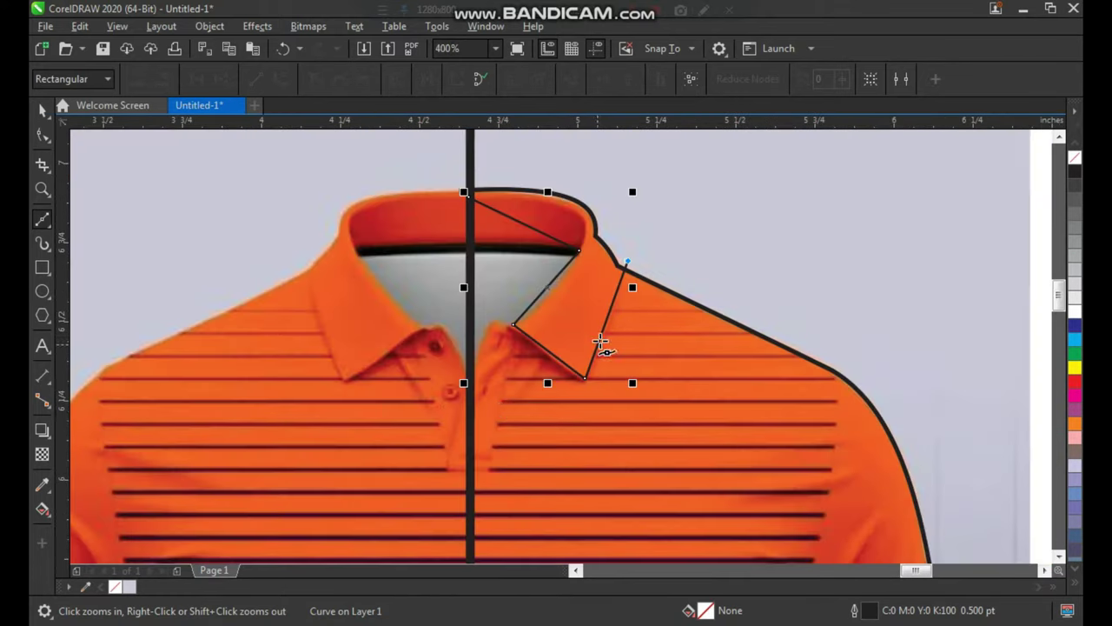
{"action": "scroll", "coordinate": [633, 172], "scroll_direction": "up", "scroll_amount": 1}
{"action": "key", "text": "space"}
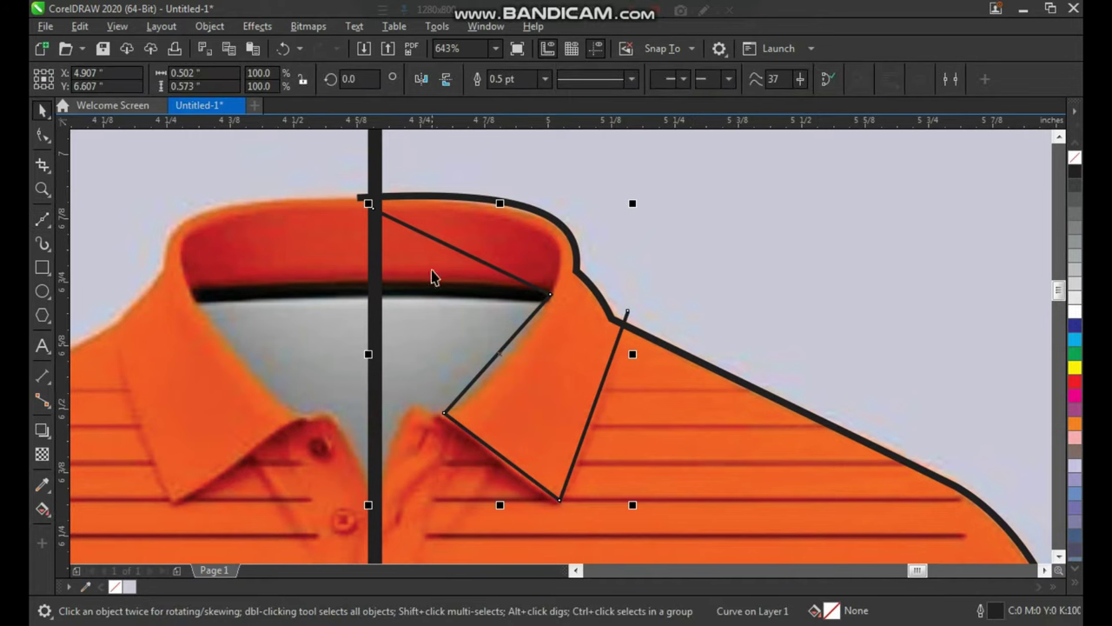
Curve the collar's inner upper segment along the red neckband and extend its end node past the centre line.
{"action": "key", "text": "F10"}
{"action": "key", "text": "F2"}
{"action": "left_click_drag", "start_coordinate": [340, 144], "coordinate": [550, 365]}
{"action": "left_click_drag", "start_coordinate": [612, 348], "coordinate": [739, 283]}
{"action": "left_click_drag", "start_coordinate": [416, 258], "coordinate": [393, 257]}
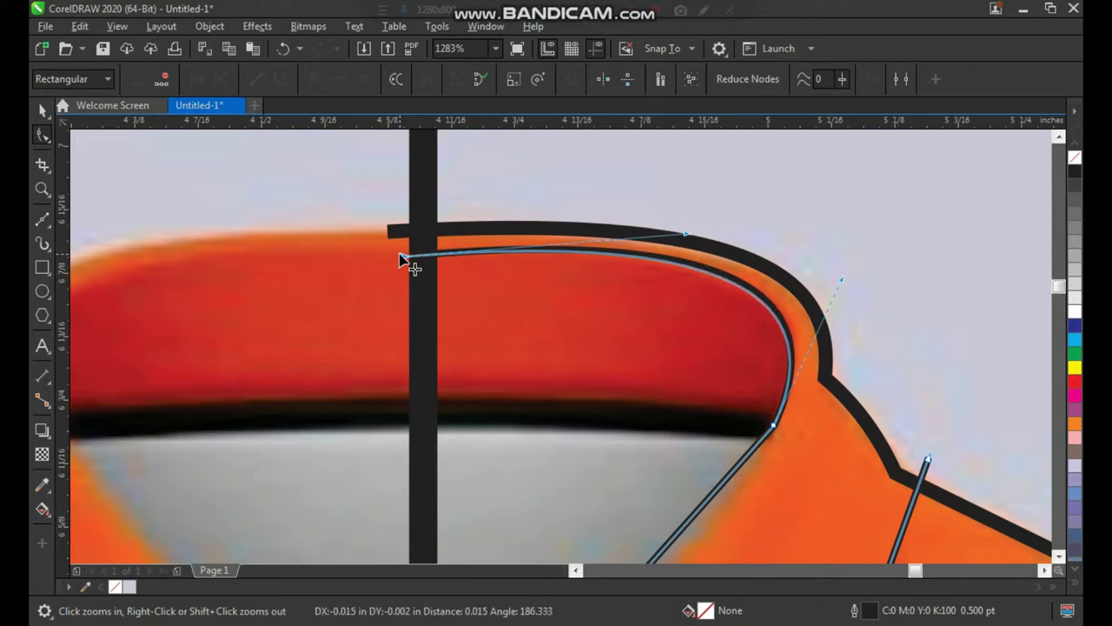
{"action": "left_click_drag", "start_coordinate": [673, 235], "coordinate": [704, 241]}
{"action": "scroll", "coordinate": [656, 261], "scroll_direction": "down", "scroll_amount": 1}
Bow the neck opening segment between the inner neck corner and the collar front to follow the collar's inner edge.
{"action": "key", "text": "F2"}
{"action": "left_click_drag", "start_coordinate": [564, 323], "coordinate": [723, 484]}
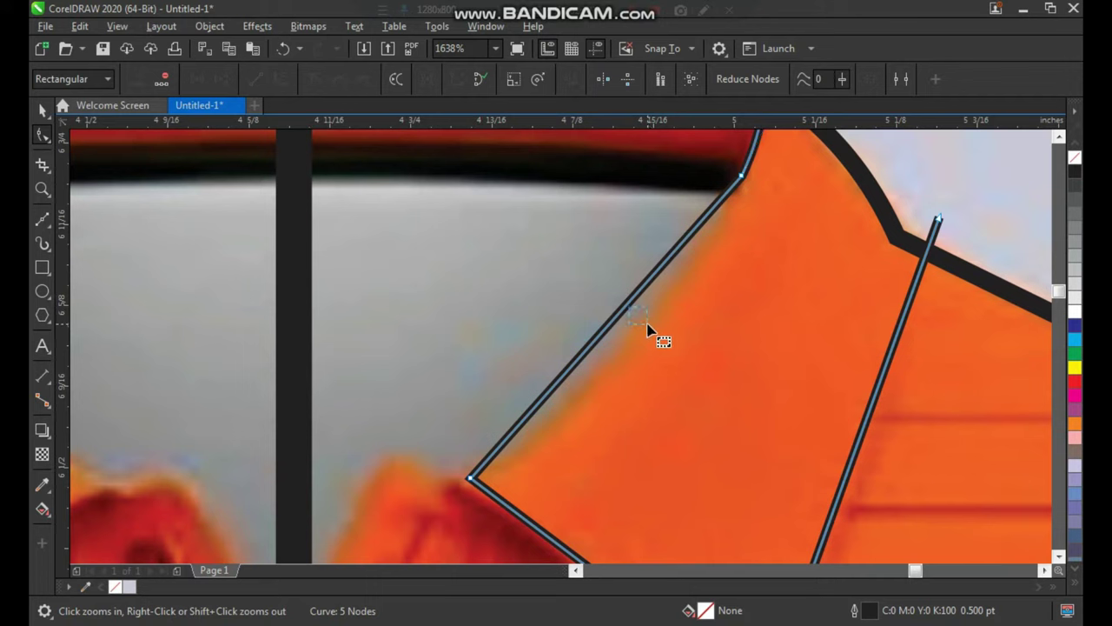
{"action": "left_click", "coordinate": [652, 327]}
{"action": "left_click_drag", "start_coordinate": [629, 310], "coordinate": [653, 332]}
{"action": "scroll", "coordinate": [654, 332], "scroll_direction": "down", "scroll_amount": 2}
{"action": "scroll", "coordinate": [751, 351], "scroll_direction": "up", "scroll_amount": 1}
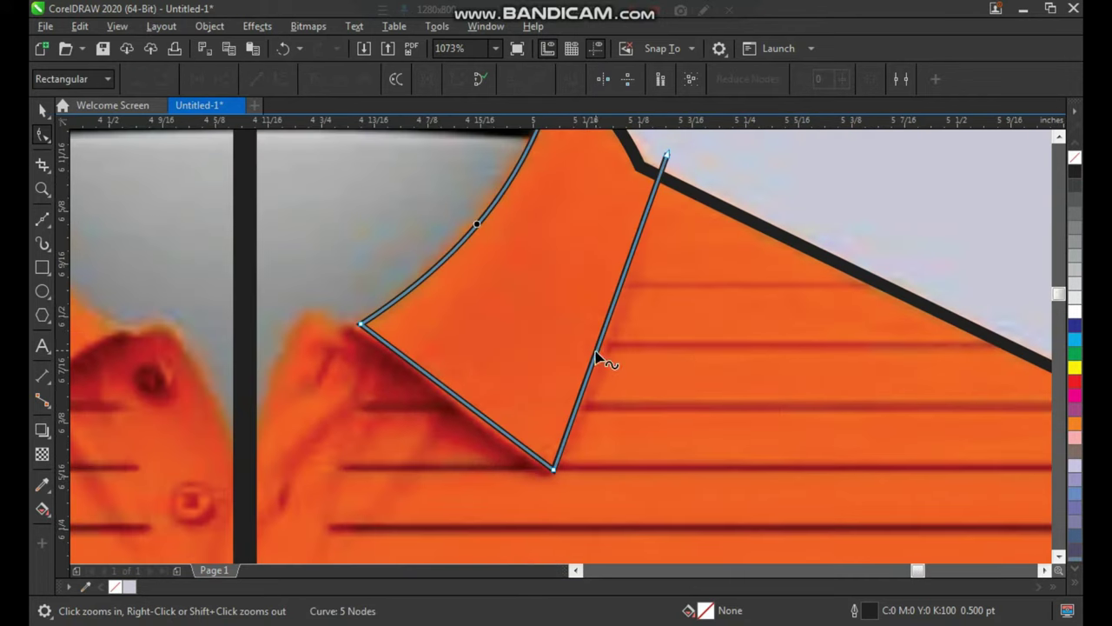
Bend the collar flap's outer segment between the tip and the shoulder slightly to fit the collar.
{"action": "left_click_drag", "start_coordinate": [601, 340], "coordinate": [609, 335]}
{"action": "left_click", "coordinate": [463, 408]}
{"action": "key", "text": "space"}
{"action": "scroll", "coordinate": [431, 390], "scroll_direction": "down", "scroll_amount": 2}
Draw a straight line along the upper edge of the black neck band from the centre line past the right collar edge.
{"action": "key", "text": "F2"}
{"action": "left_click_drag", "start_coordinate": [211, 347], "coordinate": [634, 208]}
{"action": "left_click_drag", "start_coordinate": [794, 267], "coordinate": [241, 459]}
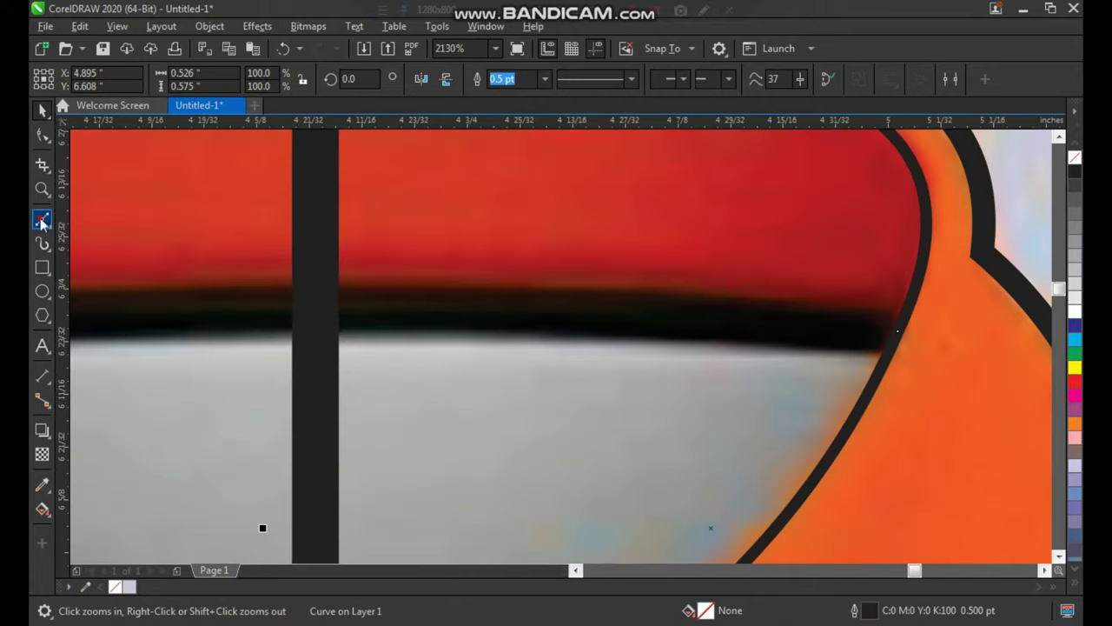
{"action": "left_click", "coordinate": [41, 221]}
{"action": "left_click", "coordinate": [270, 288]}
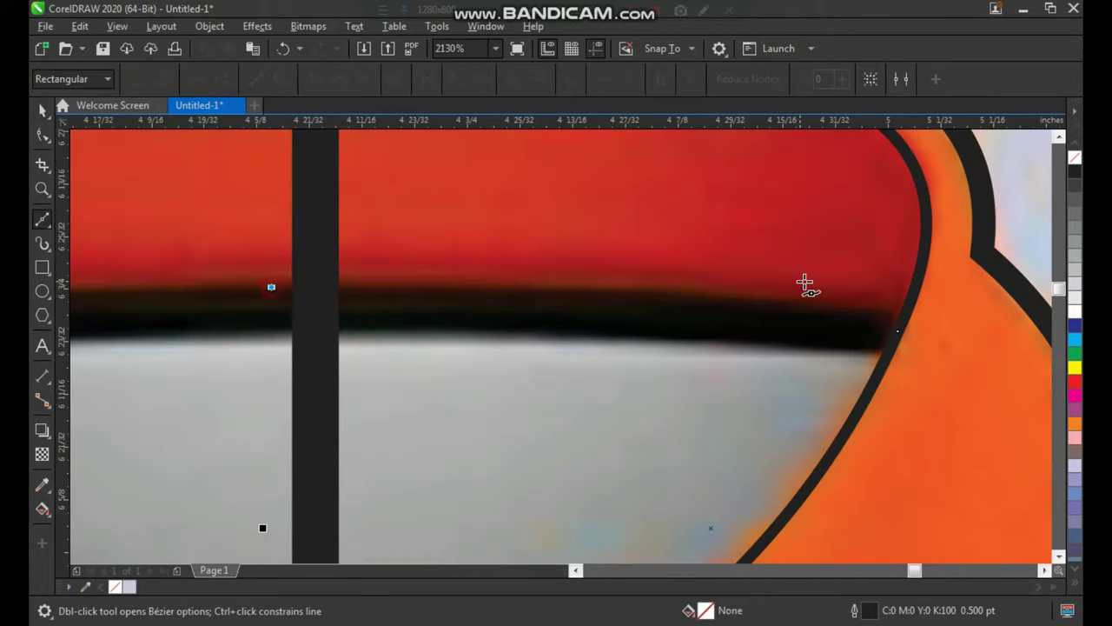
{"action": "left_click", "coordinate": [926, 314]}
{"action": "key", "text": "space"}
Convert the neck band line to a curve and bow it slightly upward to follow the band's upper edge.
{"action": "key", "text": "F10"}
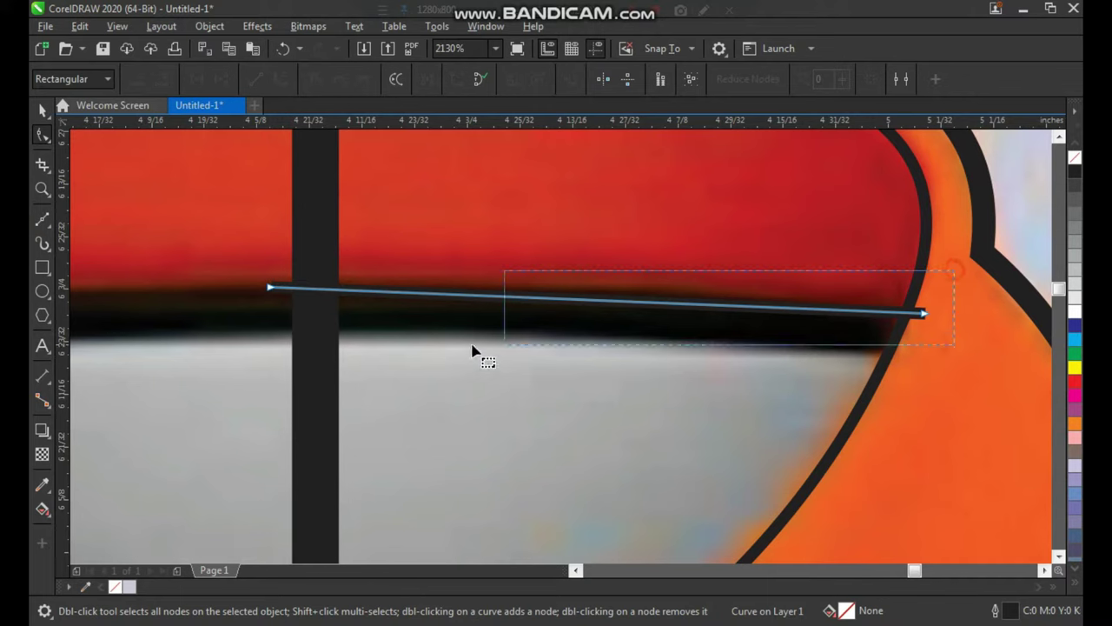
{"action": "left_click", "coordinate": [280, 80]}
{"action": "left_click_drag", "start_coordinate": [640, 304], "coordinate": [646, 295]}
{"action": "key", "text": "space"}
Colour the neck band curve's outline yellow and place a copy of it along the black band's lower edge.
{"action": "key", "text": "F3"}
{"action": "key", "text": "F2"}
{"action": "left_click_drag", "start_coordinate": [280, 224], "coordinate": [834, 459]}
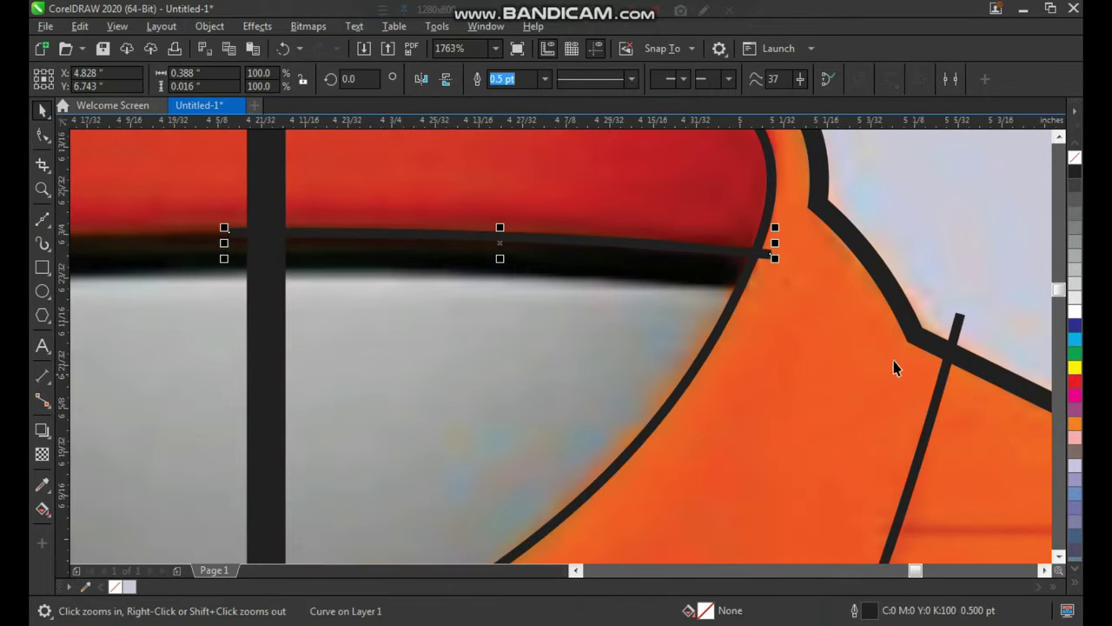
{"action": "right_click", "coordinate": [1075, 366]}
{"action": "left_click_drag", "start_coordinate": [691, 252], "coordinate": [694, 293]}
{"action": "right_click", "coordinate": [693, 292]}
Review the collar lines and the full right-side outline against the shirt image.
{"action": "key", "text": "F3"}
{"action": "key", "text": "F2"}
{"action": "left_click_drag", "start_coordinate": [324, 244], "coordinate": [712, 591]}
{"action": "key", "text": "F3"}
{"action": "key", "text": "F2"}
{"action": "left_click_drag", "start_coordinate": [412, 167], "coordinate": [760, 469]}
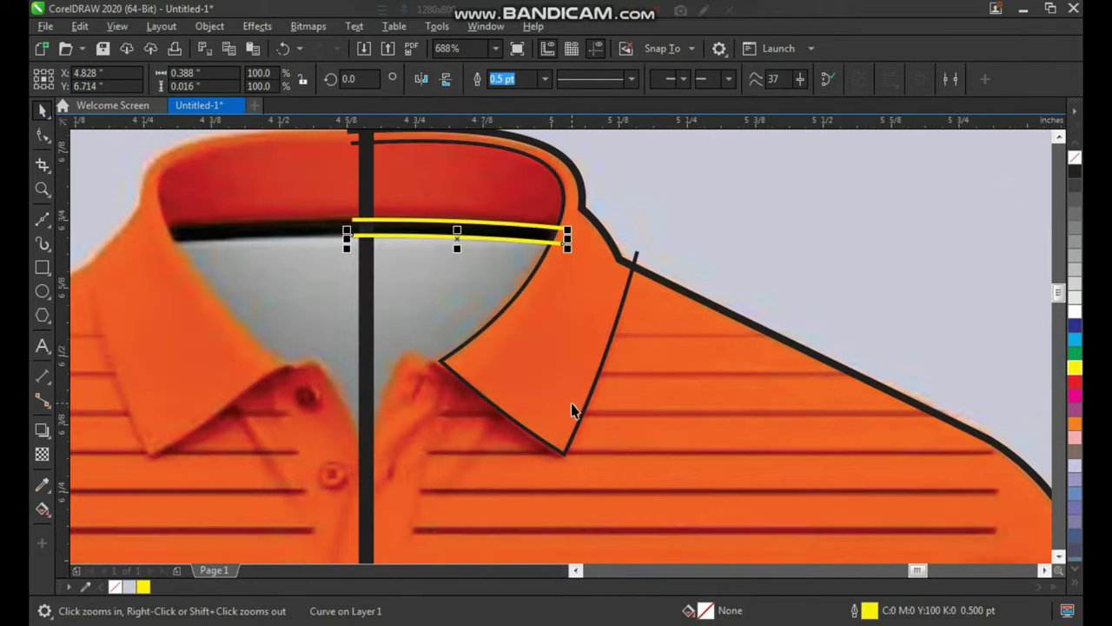
{"action": "scroll", "coordinate": [467, 292], "scroll_direction": "down", "scroll_amount": 2}
{"action": "scroll", "coordinate": [472, 304], "scroll_direction": "up", "scroll_amount": 1}
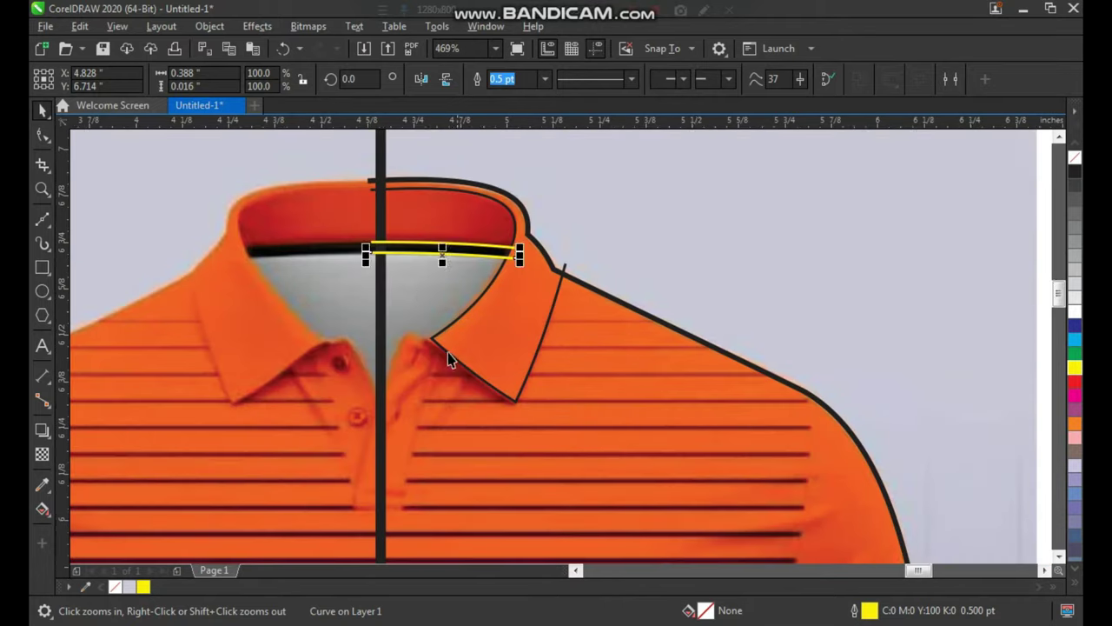
{"action": "scroll", "coordinate": [399, 278], "scroll_direction": "down", "scroll_amount": 3}
{"action": "left_click_drag", "start_coordinate": [342, 224], "coordinate": [708, 580]}
{"action": "left_click", "coordinate": [682, 282]}
{"action": "key", "text": "F2"}
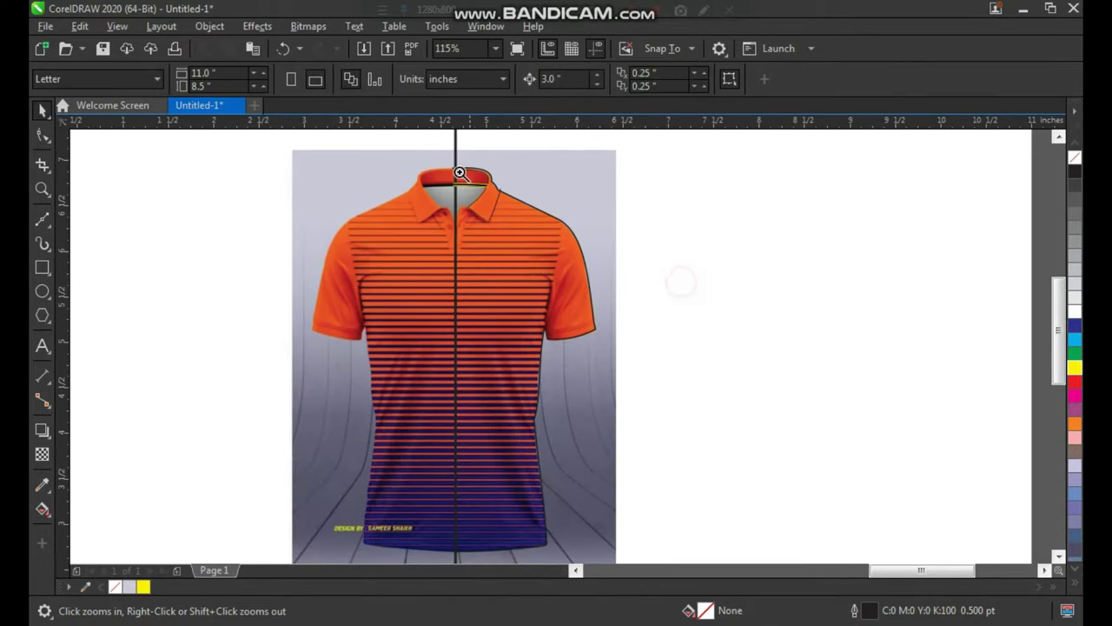
{"action": "left_click_drag", "start_coordinate": [513, 214], "coordinate": [545, 259]}
{"action": "left_click", "coordinate": [566, 417]}
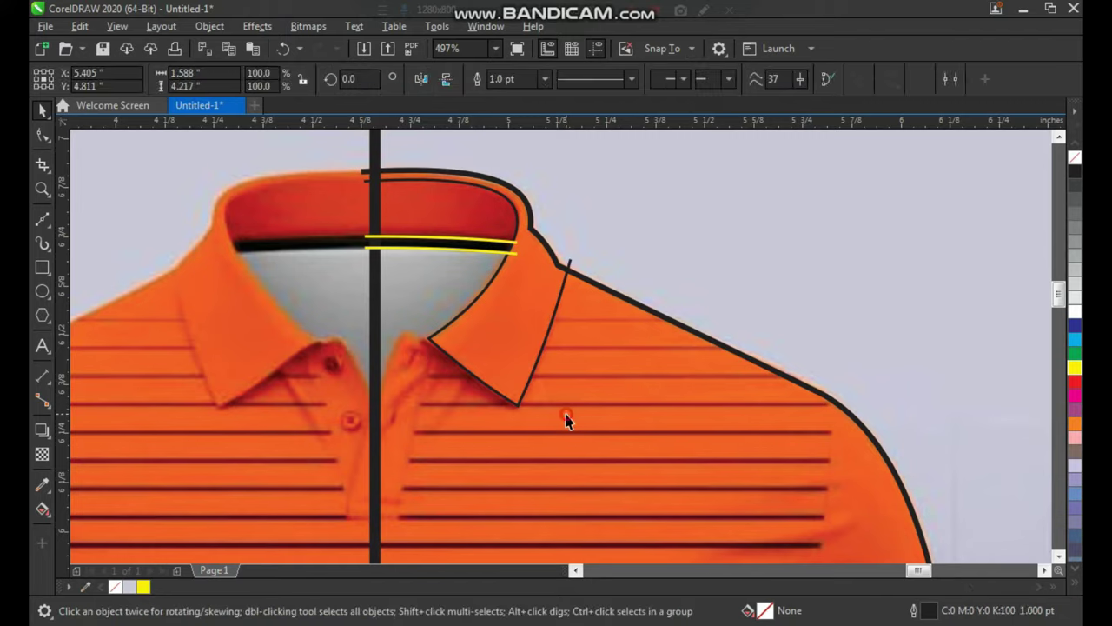
{"action": "key", "text": "shift+F2"}
{"action": "left_click", "coordinate": [782, 314]}
Draw a straight line about 1.27 inches tall along the right sleeve seam from the shoulder down to the armpit.
{"action": "key", "text": "F2"}
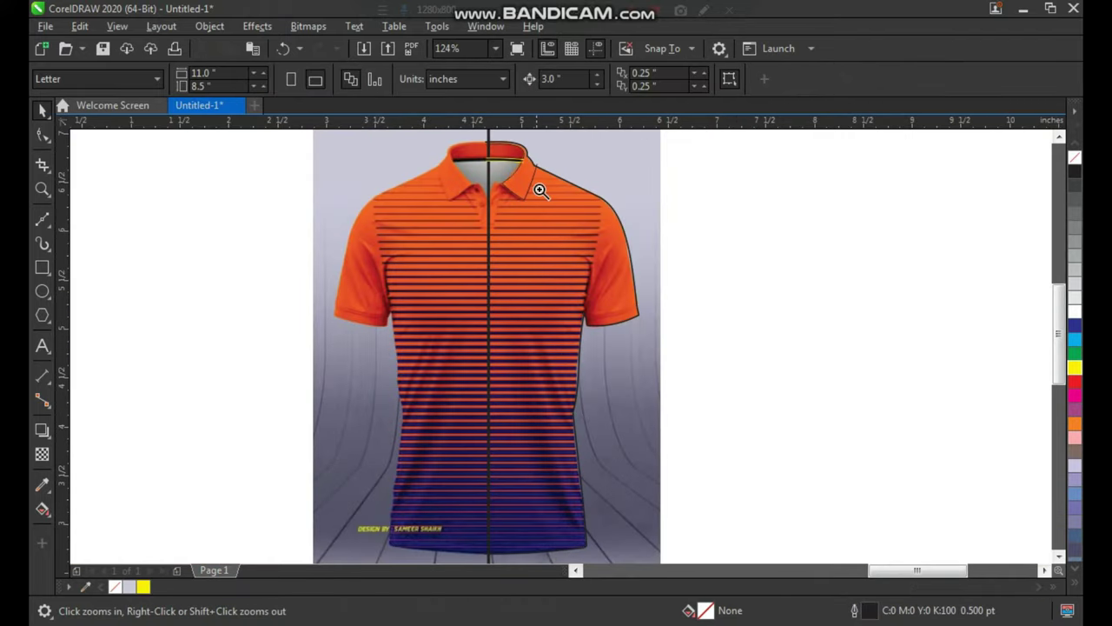
{"action": "left_click_drag", "start_coordinate": [534, 196], "coordinate": [705, 323]}
{"action": "left_click_drag", "start_coordinate": [615, 151], "coordinate": [376, 567]}
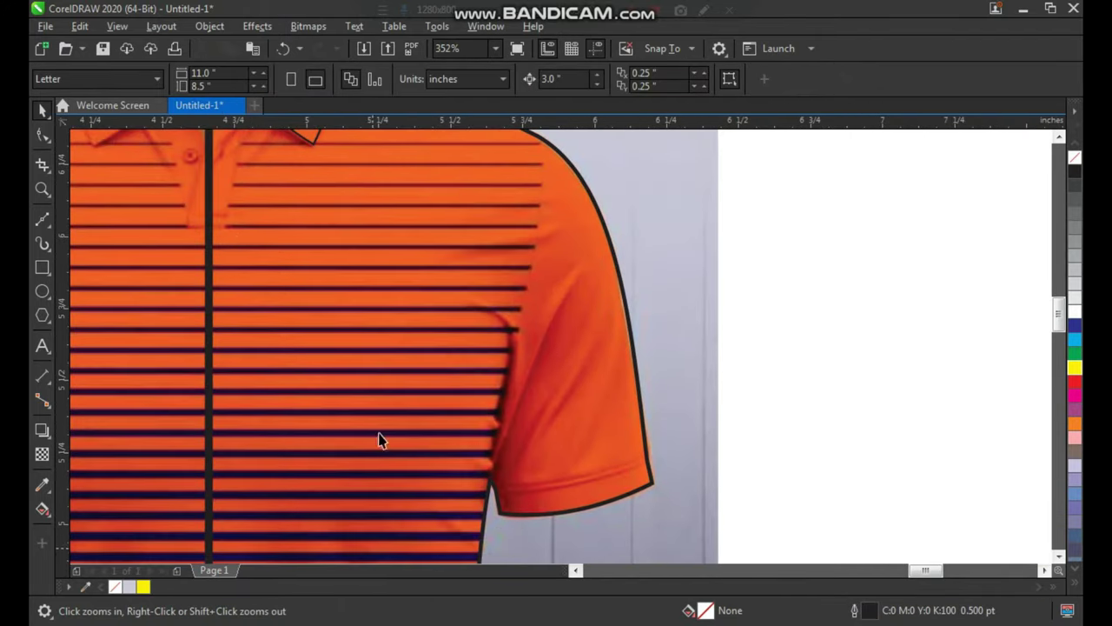
{"action": "left_click", "coordinate": [42, 223]}
{"action": "scroll", "coordinate": [351, 264], "scroll_direction": "down", "scroll_amount": 2}
{"action": "key", "text": "F2"}
{"action": "left_click_drag", "start_coordinate": [394, 159], "coordinate": [536, 433]}
{"action": "left_click", "coordinate": [546, 184]}
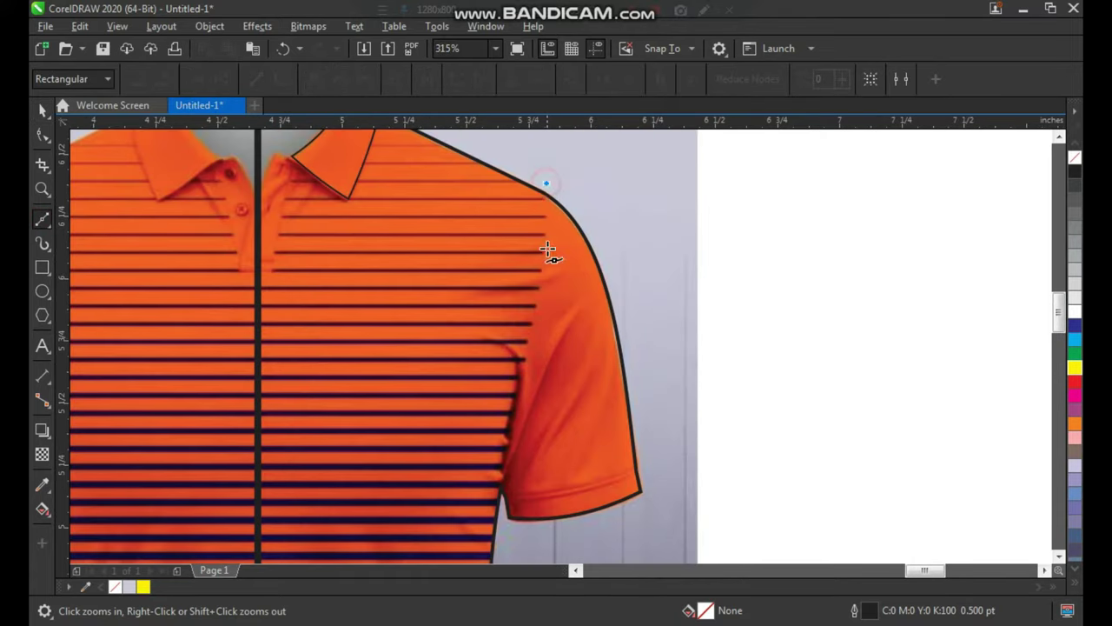
{"action": "left_click", "coordinate": [499, 504]}
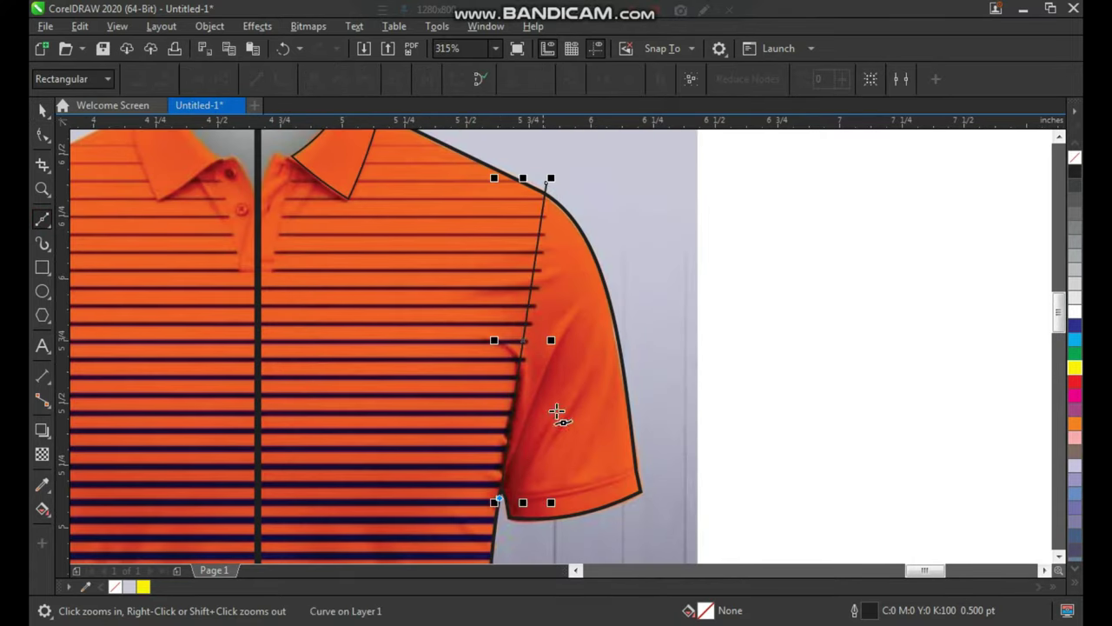
{"action": "key", "text": "space"}
Set the sleeve seam line's outline width to 1.0 pt.
{"action": "scroll", "coordinate": [521, 213], "scroll_direction": "up", "scroll_amount": 1}
{"action": "left_click", "coordinate": [544, 78]}
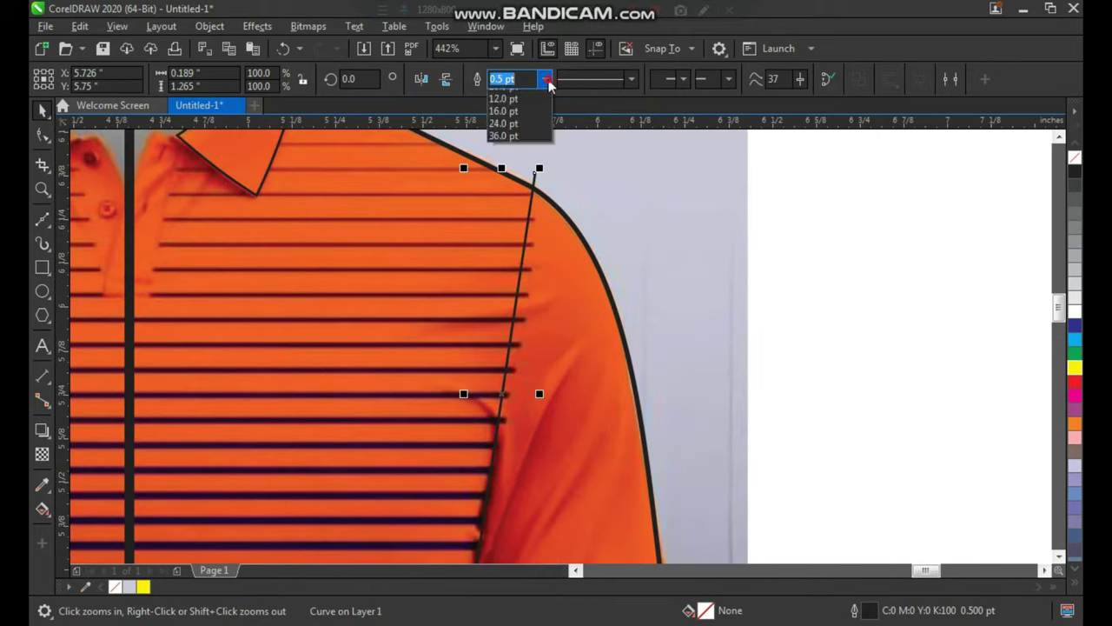
{"action": "left_click", "coordinate": [526, 144]}
{"action": "scroll", "coordinate": [464, 214], "scroll_direction": "down", "scroll_amount": 2}
{"action": "scroll", "coordinate": [463, 215], "scroll_direction": "up", "scroll_amount": 1}
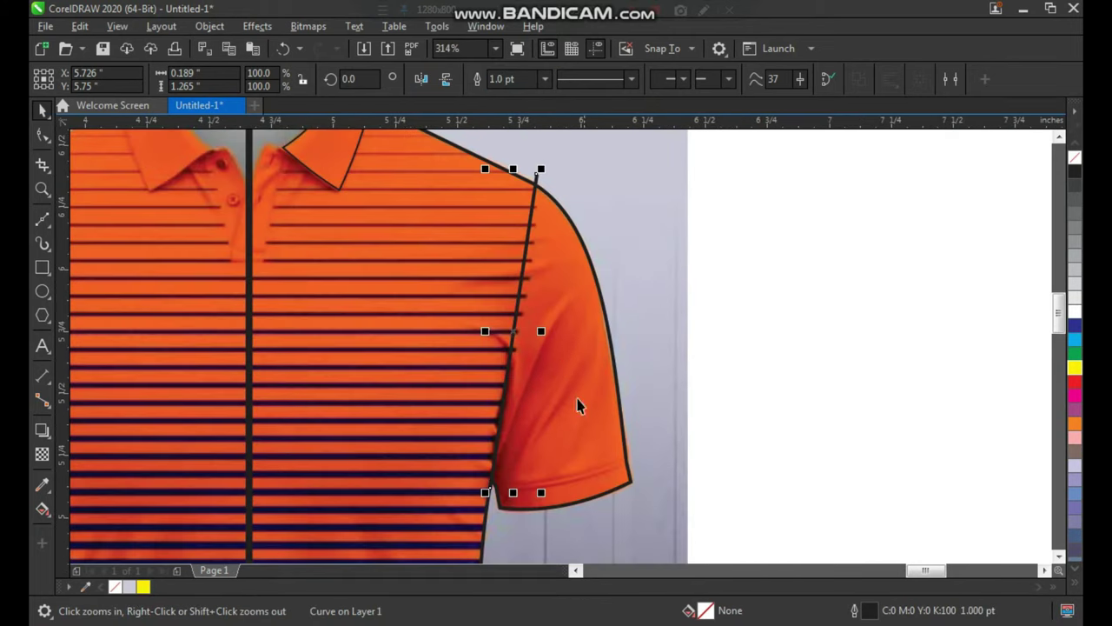
Convert the sleeve seam line to a curve and shape it to follow the armhole from shoulder to armpit.
{"action": "key", "text": "F10"}
{"action": "left_click", "coordinate": [531, 225]}
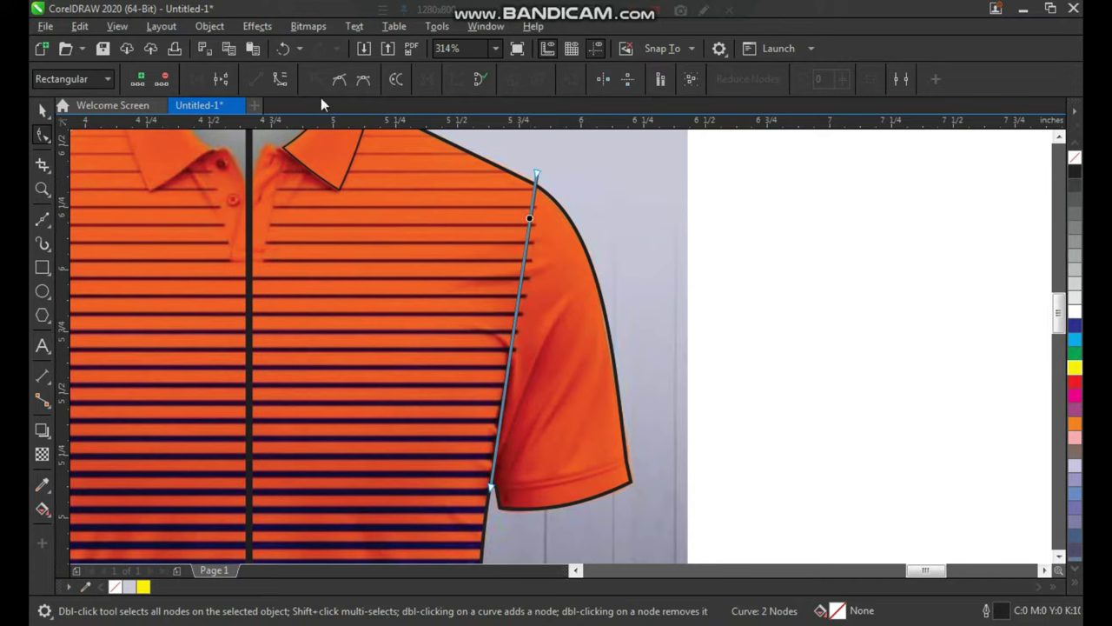
{"action": "left_click_drag", "start_coordinate": [524, 282], "coordinate": [508, 344]}
{"action": "left_click_drag", "start_coordinate": [506, 385], "coordinate": [524, 515]}
{"action": "key", "text": "F2"}
{"action": "left_click_drag", "start_coordinate": [552, 415], "coordinate": [560, 418]}
{"action": "scroll", "coordinate": [528, 268], "scroll_direction": "down", "scroll_amount": 3}
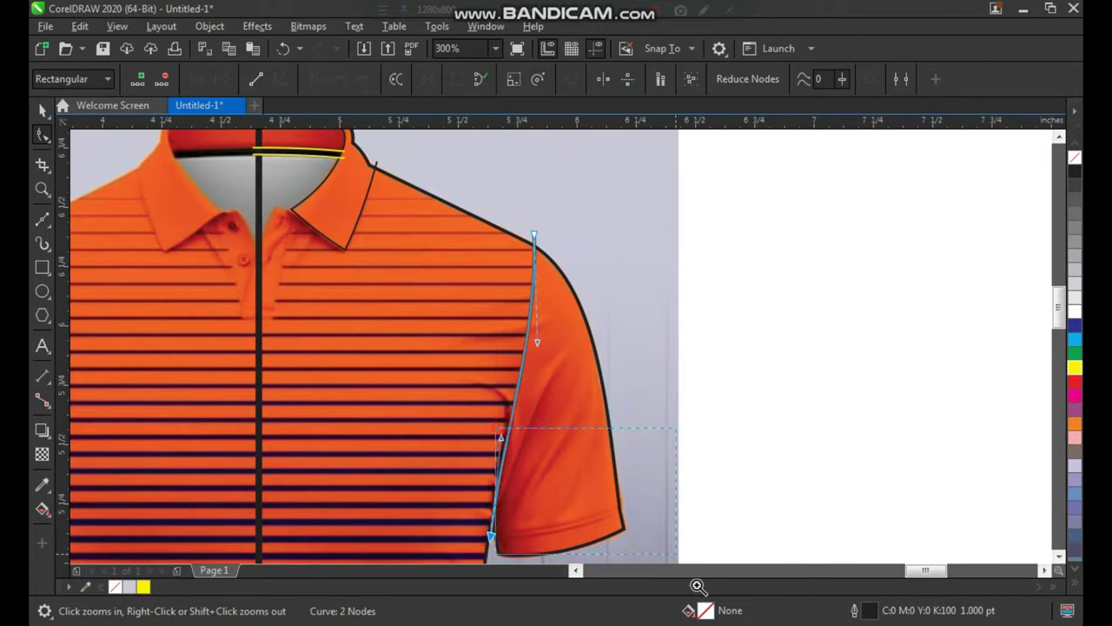
Draw a straight line across the right sleeve cuff from the sleeve's outer edge to the armpit.
{"action": "left_click_drag", "start_coordinate": [696, 586], "coordinate": [696, 595]}
{"action": "key", "text": "F2"}
{"action": "left_click_drag", "start_coordinate": [688, 272], "coordinate": [270, 479]}
{"action": "key", "text": "space"}
{"action": "left_click", "coordinate": [43, 220]}
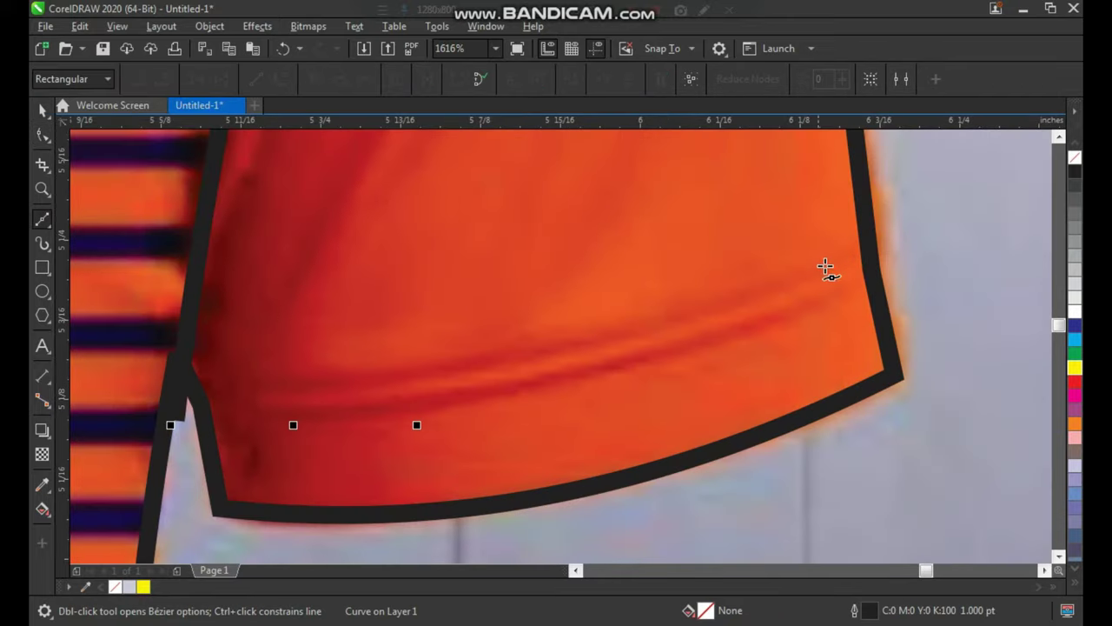
{"action": "left_click", "coordinate": [877, 242]}
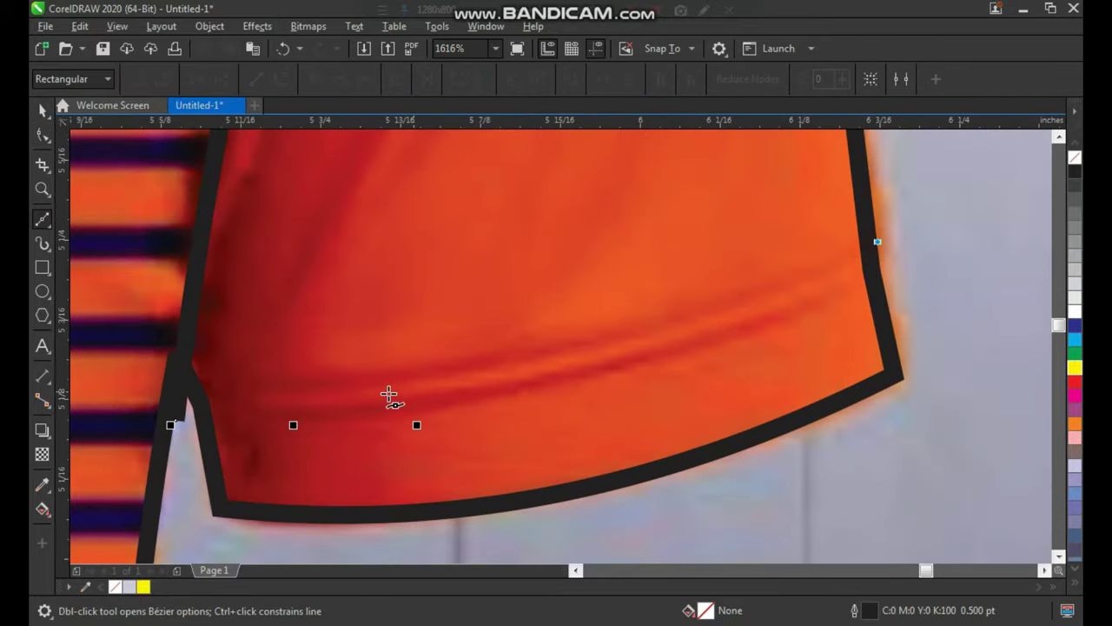
{"action": "left_click", "coordinate": [186, 389]}
{"action": "key", "text": "space"}
Convert the cuff line to a curve and bow it downward to follow the sleeve's upper stitch line.
{"action": "key", "text": "F10"}
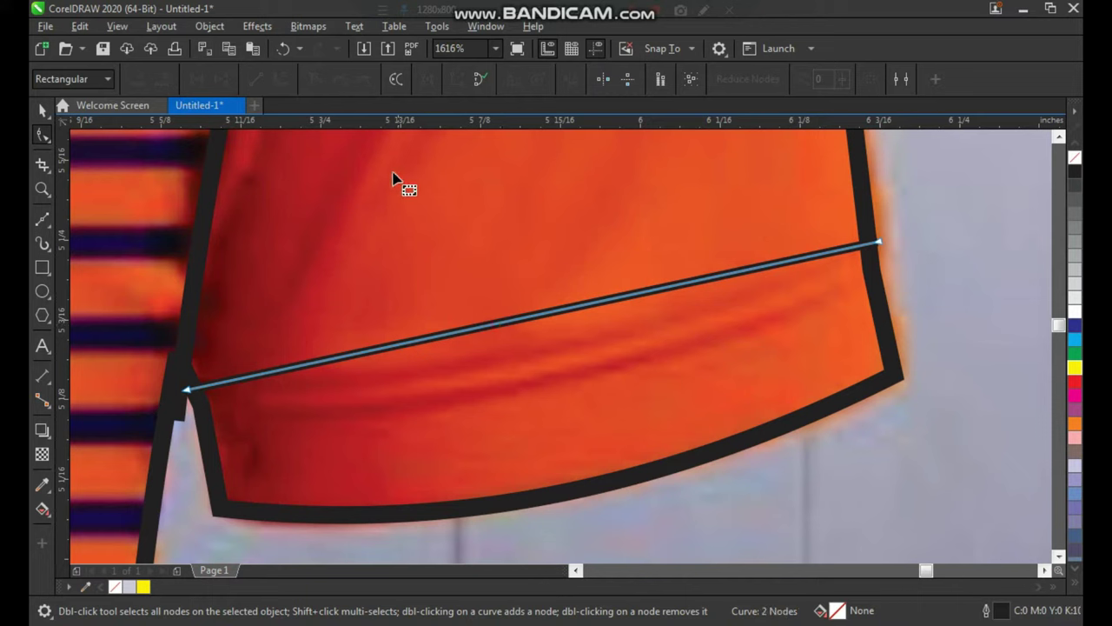
{"action": "left_click", "coordinate": [521, 319]}
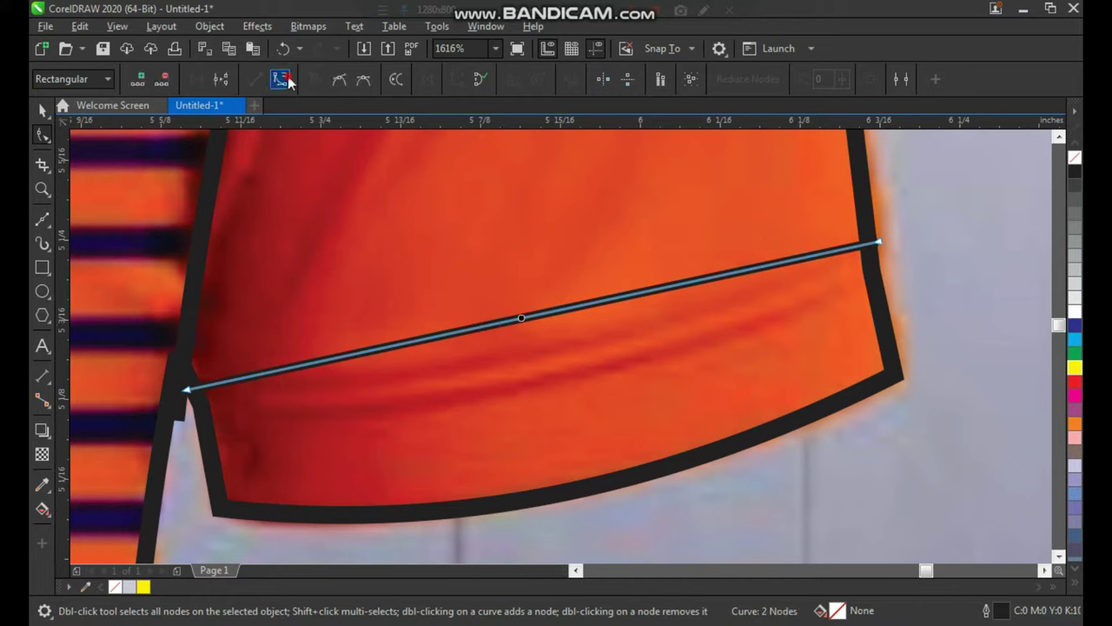
{"action": "left_click", "coordinate": [288, 82]}
{"action": "left_click_drag", "start_coordinate": [537, 323], "coordinate": [535, 359]}
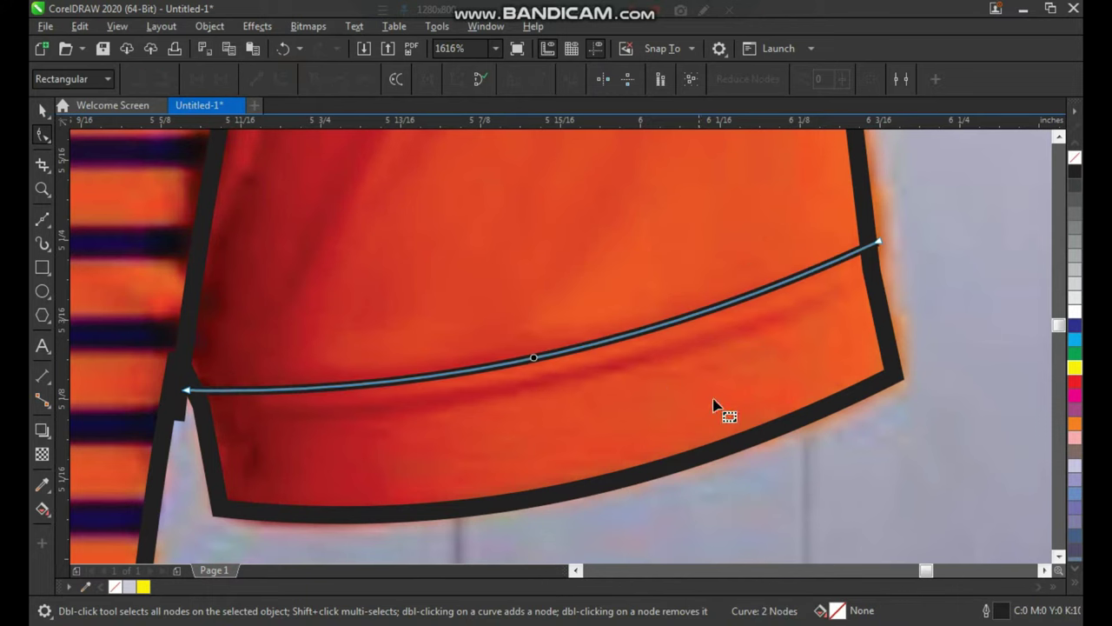
Place a copy of the cuff curve along the lower stitch line and scale it to 106.2% so it spans the sleeve.
{"action": "key", "text": "space"}
{"action": "left_click_drag", "start_coordinate": [734, 301], "coordinate": [746, 335]}
{"action": "left_click_drag", "start_coordinate": [876, 437], "coordinate": [906, 454]}
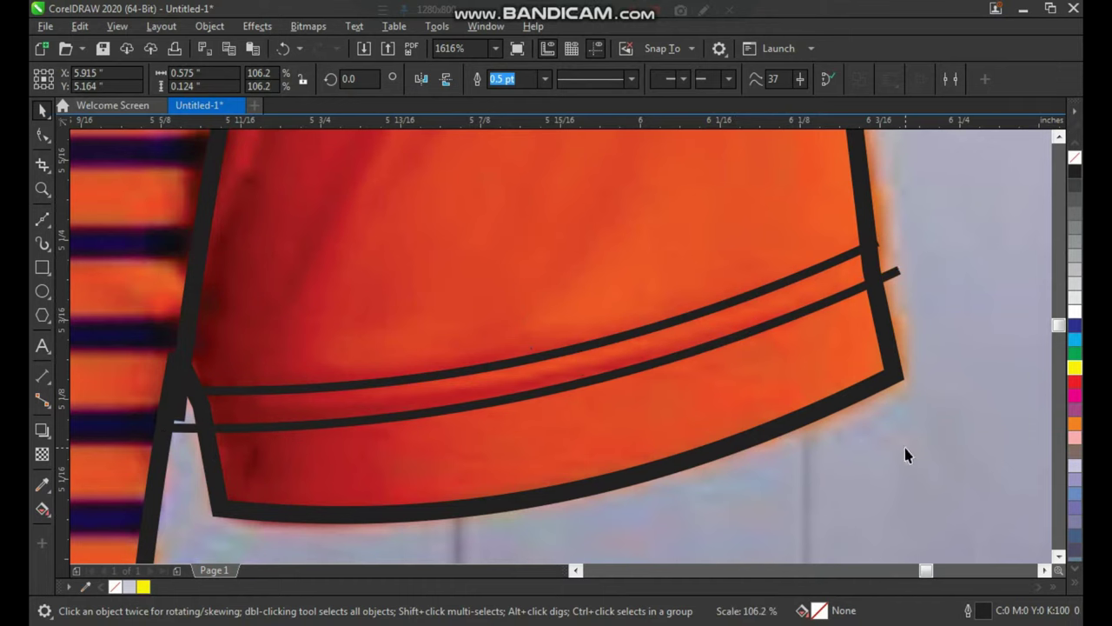
Scale the upper cuff curve to 103.8% about its centre so it spans the full sleeve width.
{"action": "left_click", "coordinate": [556, 363]}
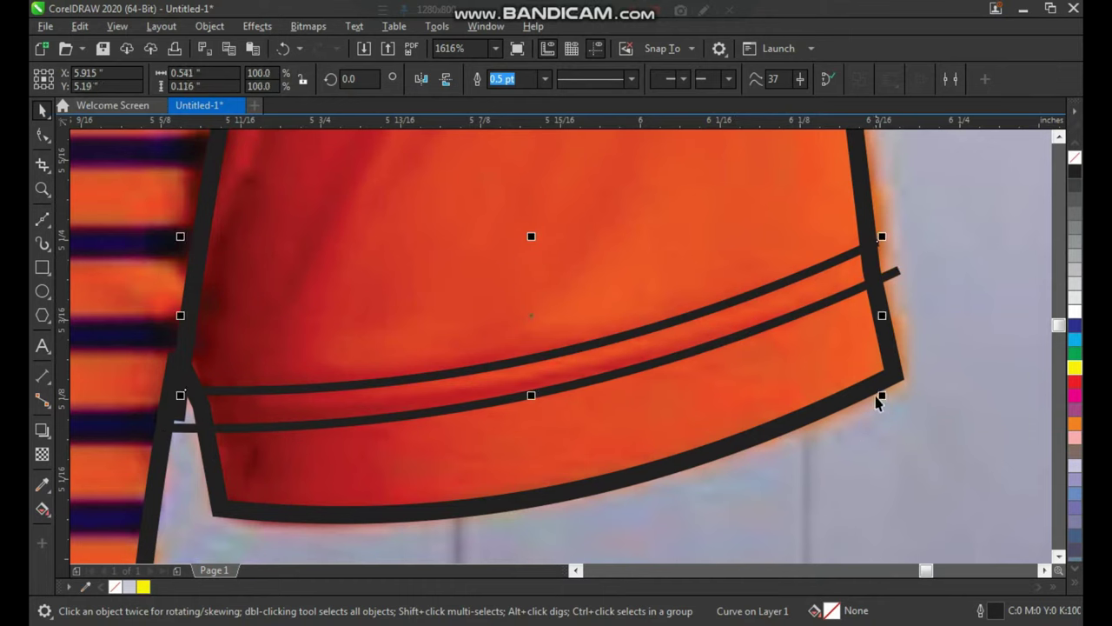
{"action": "left_click_drag", "start_coordinate": [883, 393], "coordinate": [895, 400]}
{"action": "scroll", "coordinate": [424, 439], "scroll_direction": "down", "scroll_amount": 3}
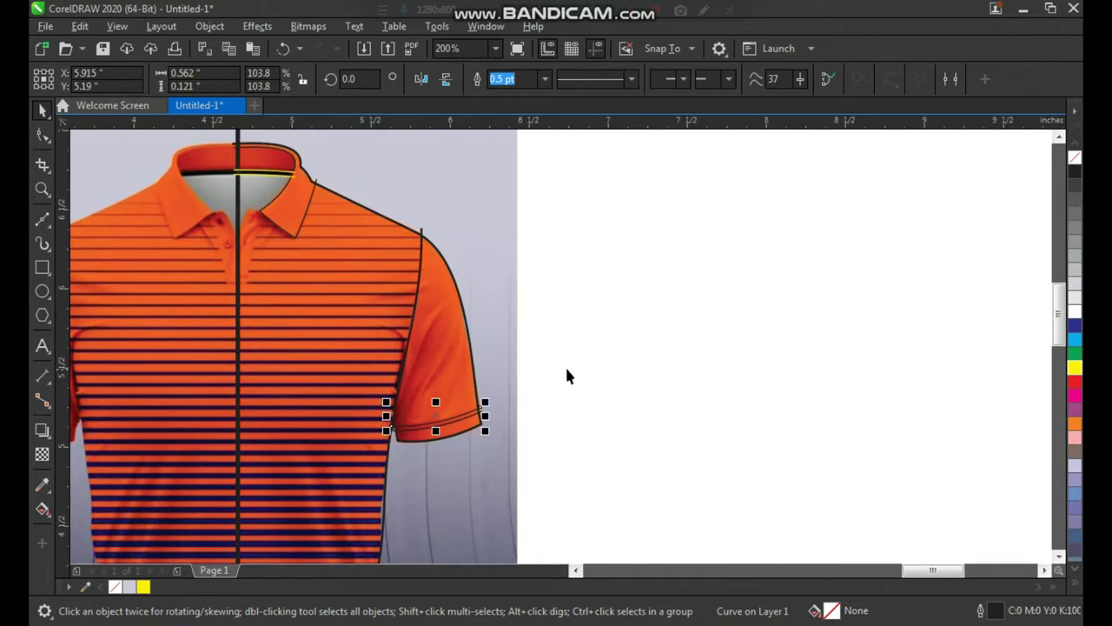
{"action": "left_click", "coordinate": [565, 368]}
Draw a two-segment Bézier line from the collar's front corner to the placket's top and down past the centre line.
{"action": "key", "text": "F2"}
{"action": "scroll", "coordinate": [360, 464], "scroll_direction": "up", "scroll_amount": 1}
{"action": "scroll", "coordinate": [360, 463], "scroll_direction": "down", "scroll_amount": 2}
{"action": "left_click_drag", "start_coordinate": [299, 231], "coordinate": [491, 398]}
{"action": "scroll", "coordinate": [487, 454], "scroll_direction": "down", "scroll_amount": 2}
{"action": "left_click_drag", "start_coordinate": [418, 285], "coordinate": [592, 401]}
{"action": "left_click_drag", "start_coordinate": [494, 162], "coordinate": [266, 390]}
{"action": "left_click_drag", "start_coordinate": [371, 236], "coordinate": [640, 440]}
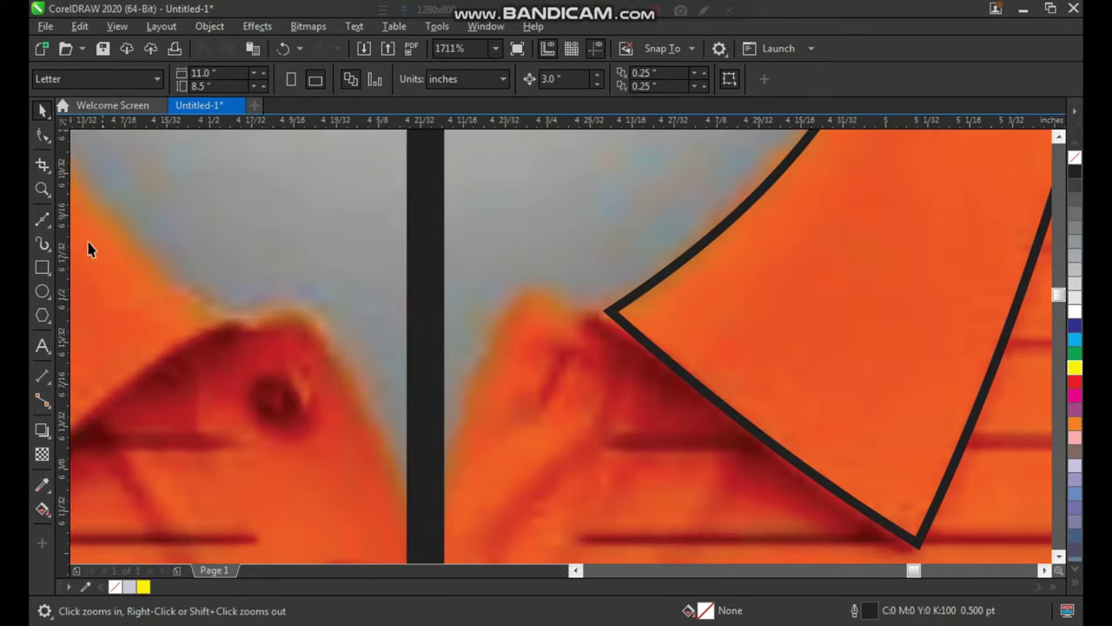
{"action": "left_click", "coordinate": [44, 220]}
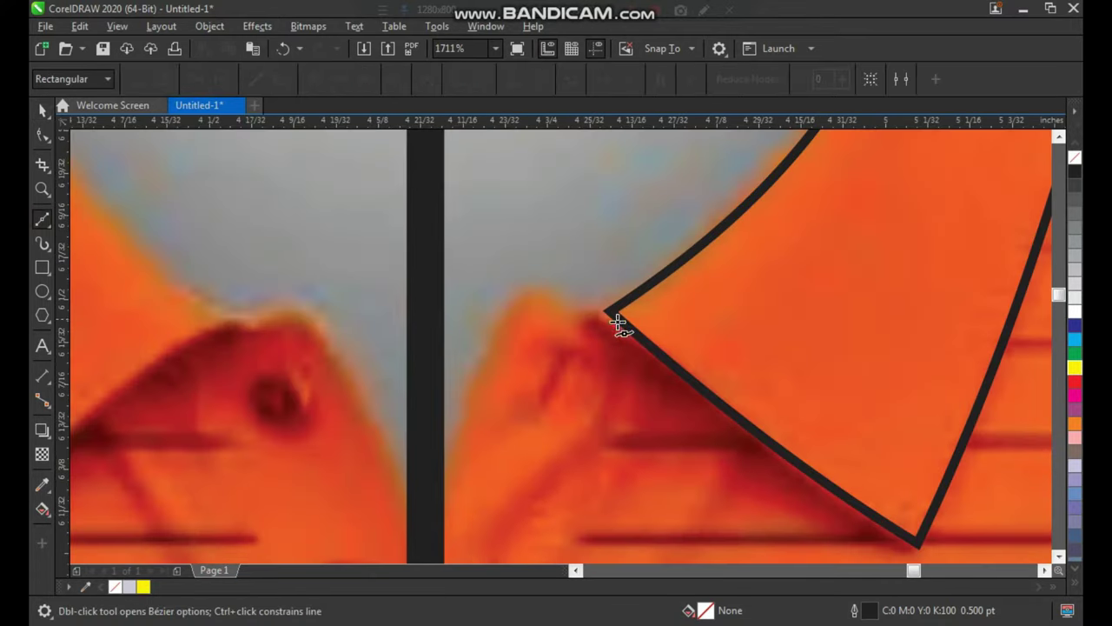
{"action": "left_click", "coordinate": [528, 289]}
{"action": "left_click", "coordinate": [383, 543]}
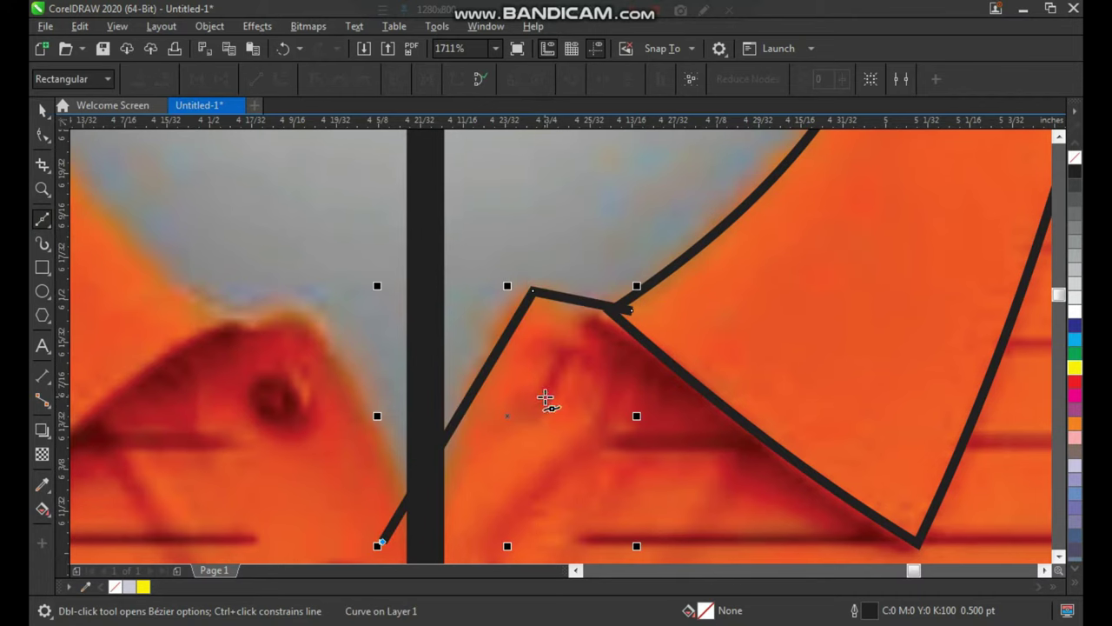
{"action": "key", "text": "space"}
Reposition the end and corner nodes of the neck opening line to follow the right placket edge.
{"action": "key", "text": "F10"}
{"action": "scroll", "coordinate": [417, 337], "scroll_direction": "down", "scroll_amount": 3}
{"action": "scroll", "coordinate": [435, 445], "scroll_direction": "up", "scroll_amount": 3}
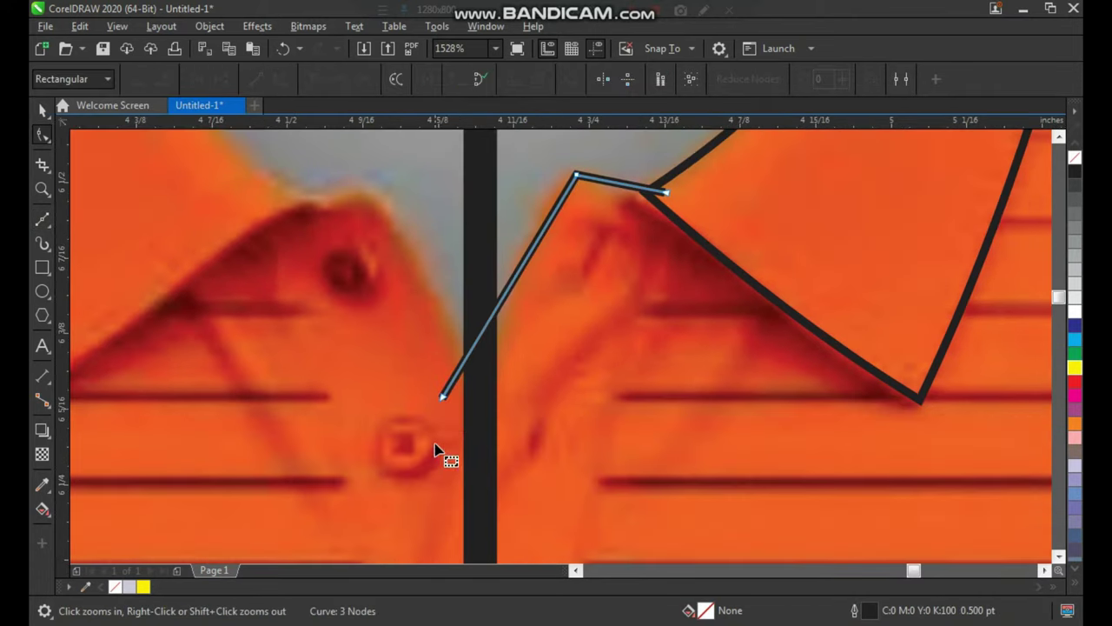
{"action": "left_click_drag", "start_coordinate": [441, 404], "coordinate": [436, 445]}
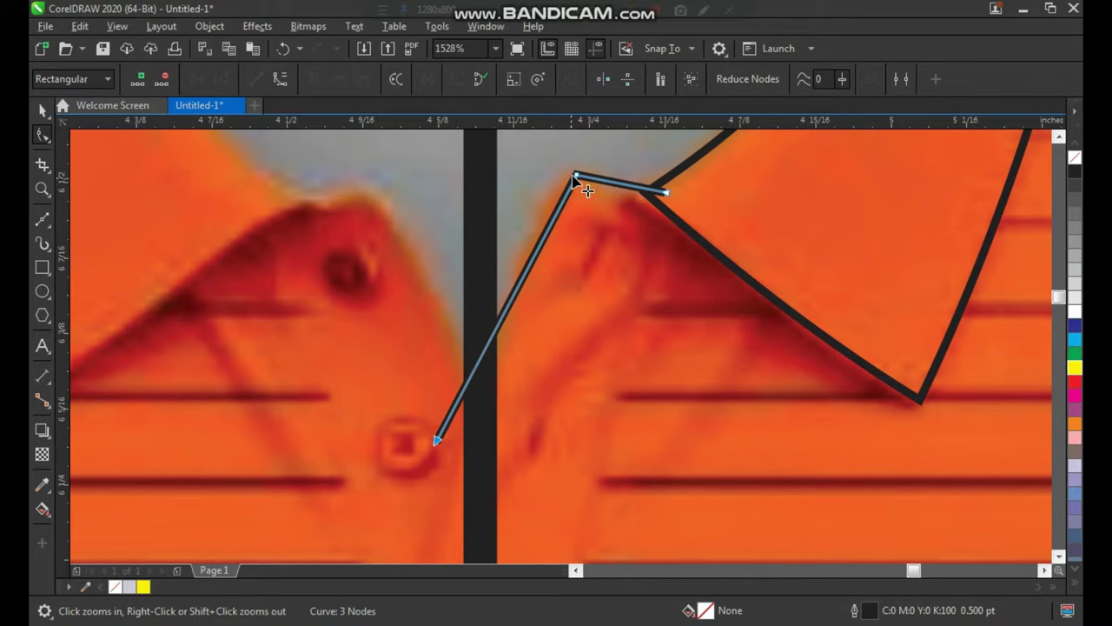
{"action": "left_click_drag", "start_coordinate": [579, 175], "coordinate": [565, 174]}
{"action": "scroll", "coordinate": [509, 294], "scroll_direction": "down", "scroll_amount": 3}
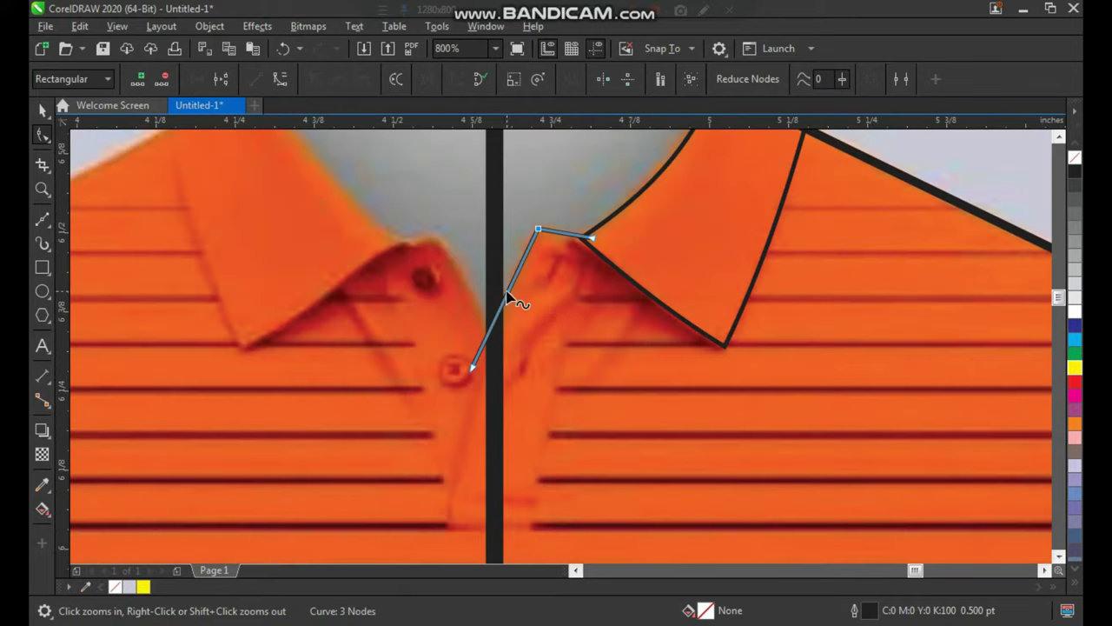
{"action": "key", "text": "space"}
Smart-fill the collar, neck band, inner back collar and neck opening with blue-grey C40 M20 Y0 K40.
{"action": "scroll", "coordinate": [556, 316], "scroll_direction": "down", "scroll_amount": 5}
{"action": "scroll", "coordinate": [521, 313], "scroll_direction": "up", "scroll_amount": 11}
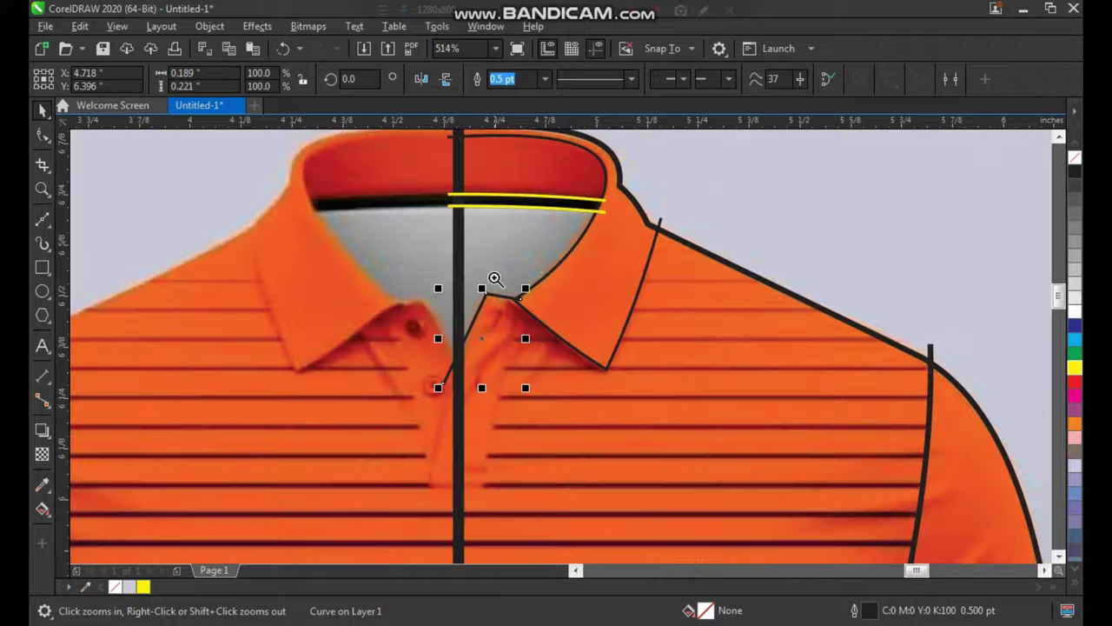
{"action": "scroll", "coordinate": [560, 354], "scroll_direction": "down", "scroll_amount": 8}
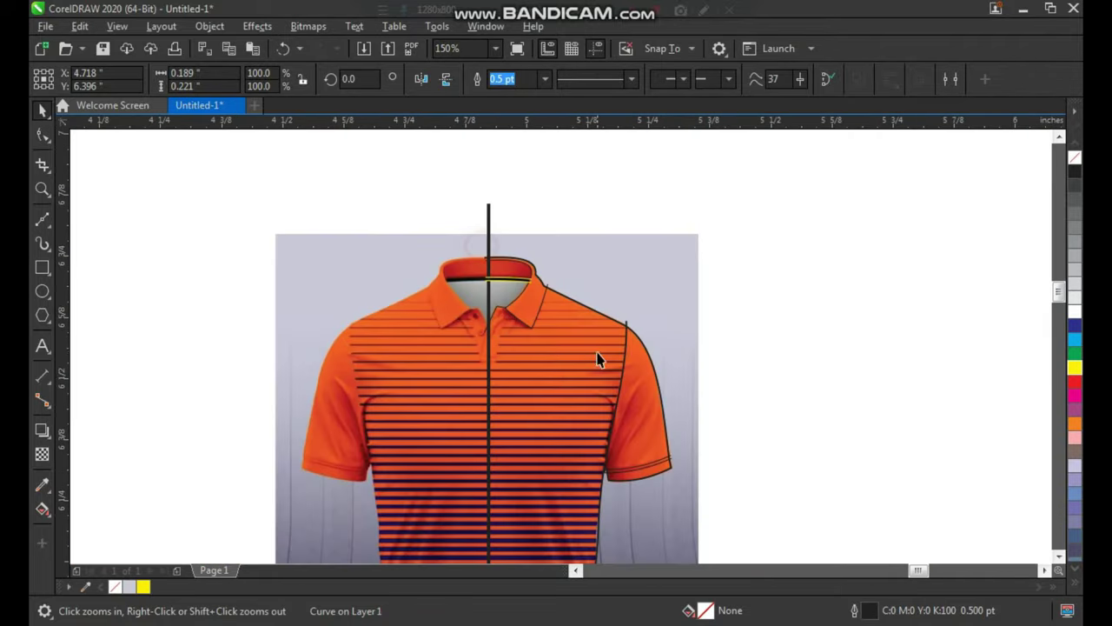
{"action": "scroll", "coordinate": [521, 296], "scroll_direction": "up", "scroll_amount": 4}
{"action": "left_click", "coordinate": [46, 515]}
{"action": "left_click", "coordinate": [83, 525]}
{"action": "left_click", "coordinate": [536, 336]}
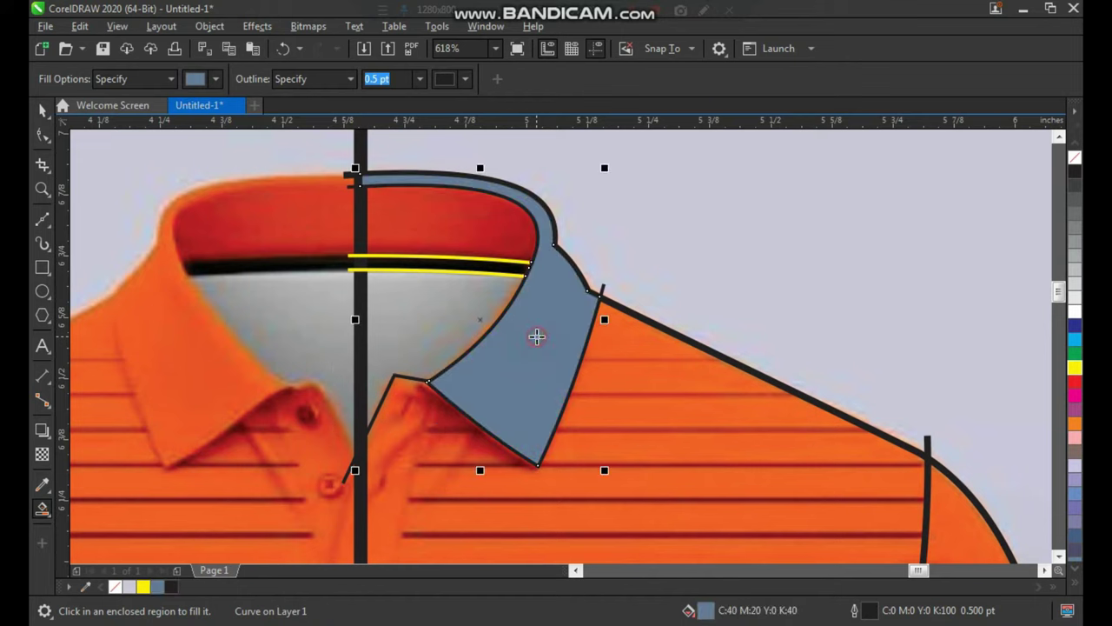
{"action": "left_click", "coordinate": [481, 264]}
{"action": "left_click", "coordinate": [487, 232]}
{"action": "left_click", "coordinate": [435, 313]}
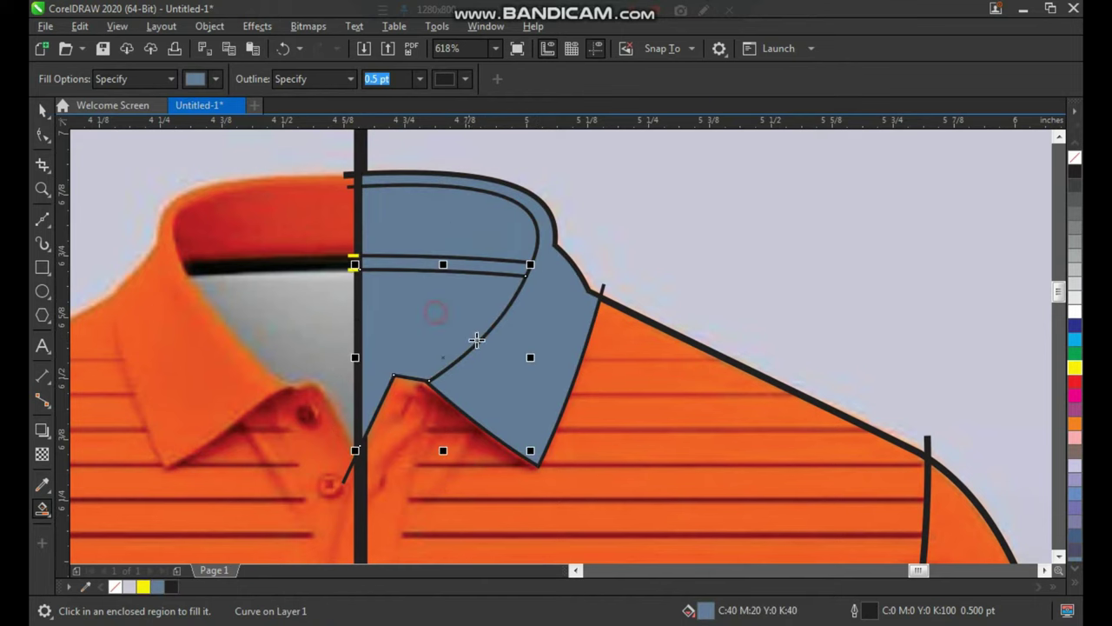
Smart-fill the shirt's right body panel and the sleeve with the same blue-grey.
{"action": "left_click", "coordinate": [622, 357]}
{"action": "key", "text": "F3"}
{"action": "key", "text": "F2"}
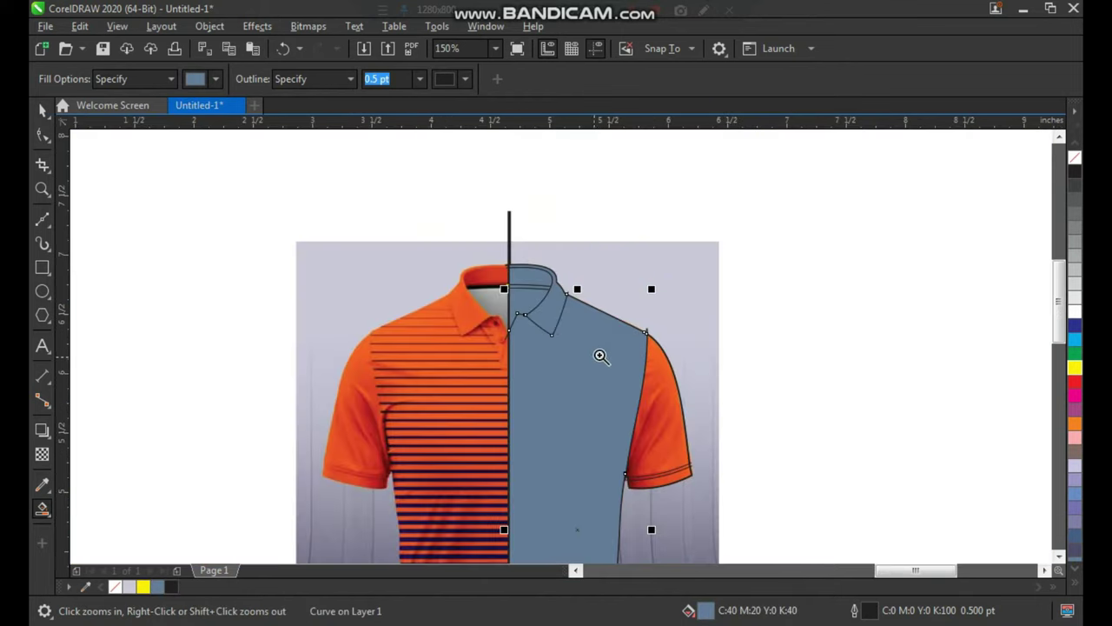
{"action": "left_click_drag", "start_coordinate": [618, 345], "coordinate": [697, 475]}
{"action": "left_click", "coordinate": [636, 416]}
Smart-fill the narrow stitch band and the hem area of the sleeve cuff with the same blue-grey.
{"action": "key", "text": "F3"}
{"action": "key", "text": "F3"}
{"action": "key", "text": "F2"}
{"action": "left_click_drag", "start_coordinate": [565, 366], "coordinate": [595, 415]}
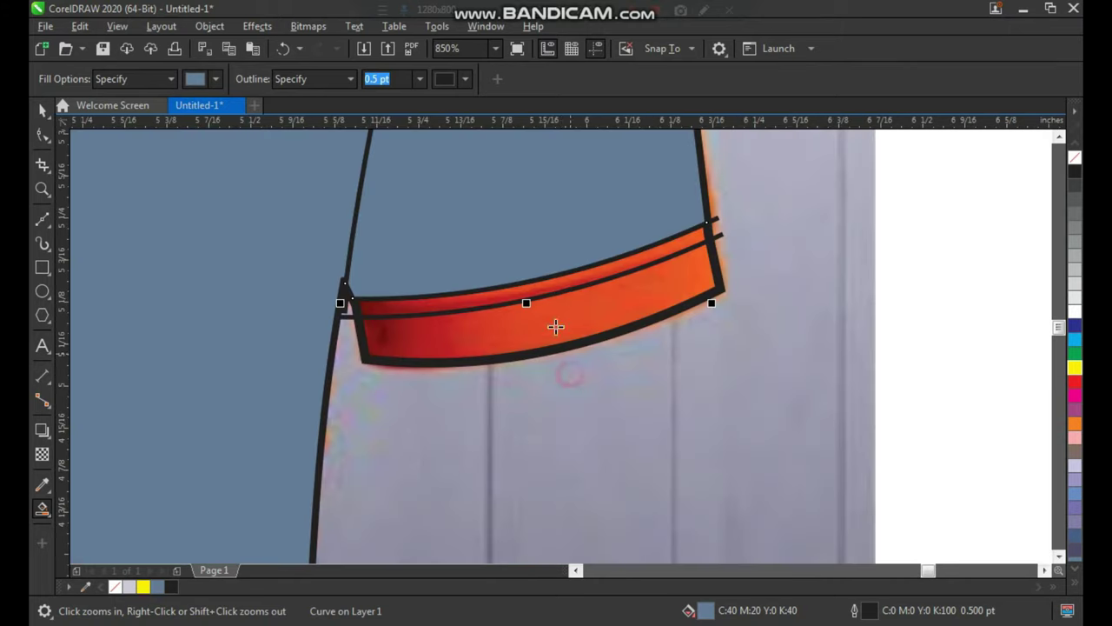
{"action": "scroll", "coordinate": [552, 317], "scroll_direction": "down", "scroll_amount": 5}
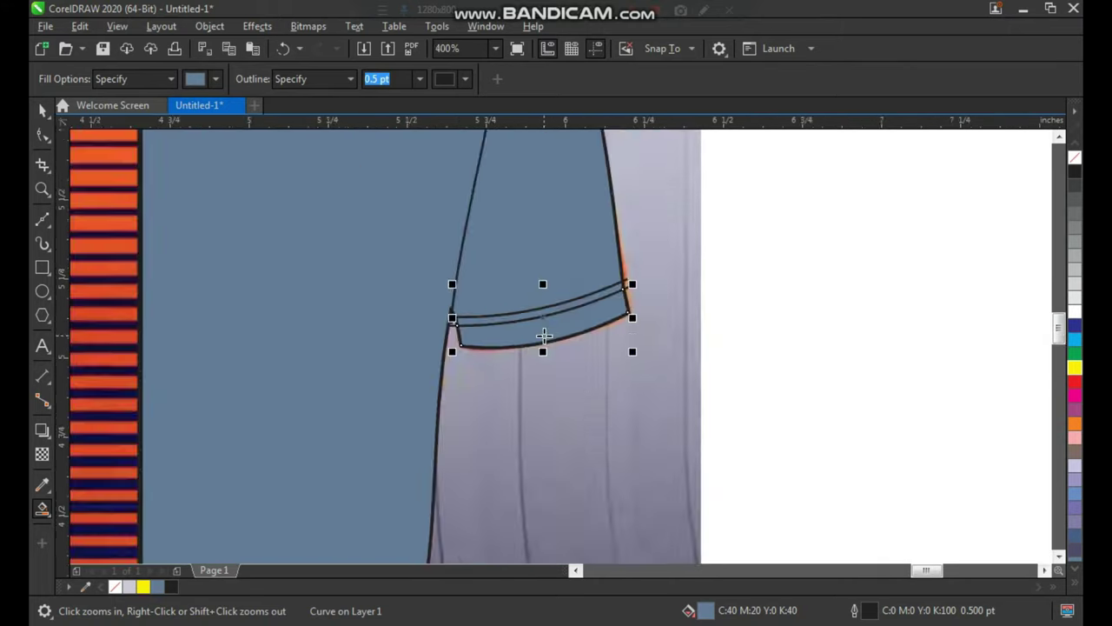
{"action": "left_click_drag", "start_coordinate": [611, 492], "coordinate": [613, 493]}
{"action": "scroll", "coordinate": [557, 412], "scroll_direction": "down", "scroll_amount": 2}
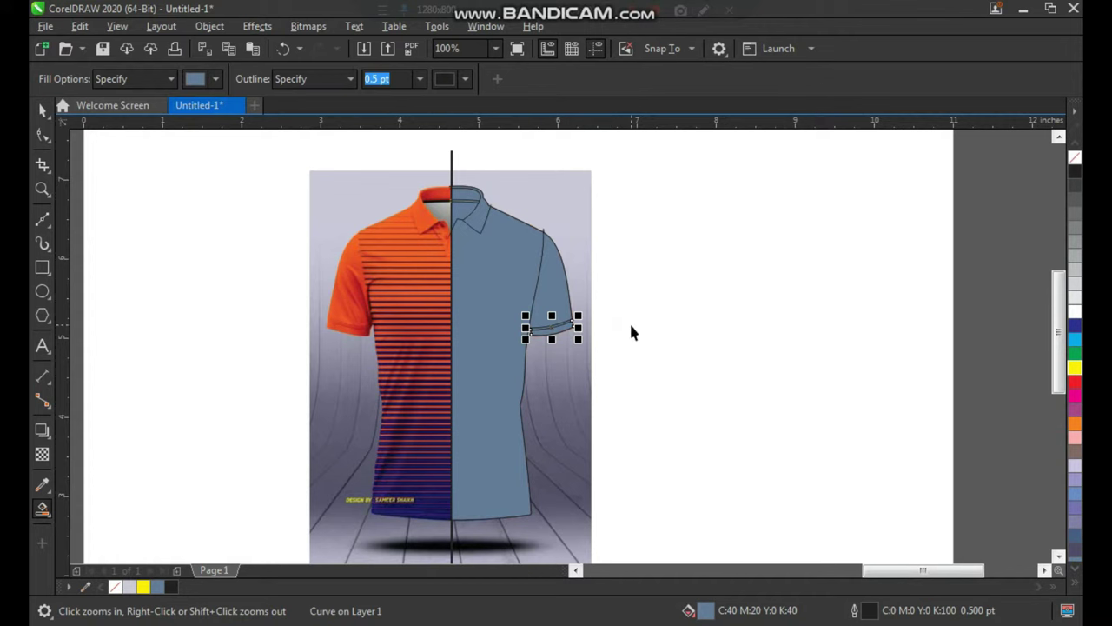
{"action": "key", "text": "space"}
{"action": "left_click", "coordinate": [662, 327]}
{"action": "left_click_drag", "start_coordinate": [606, 285], "coordinate": [442, 524]}
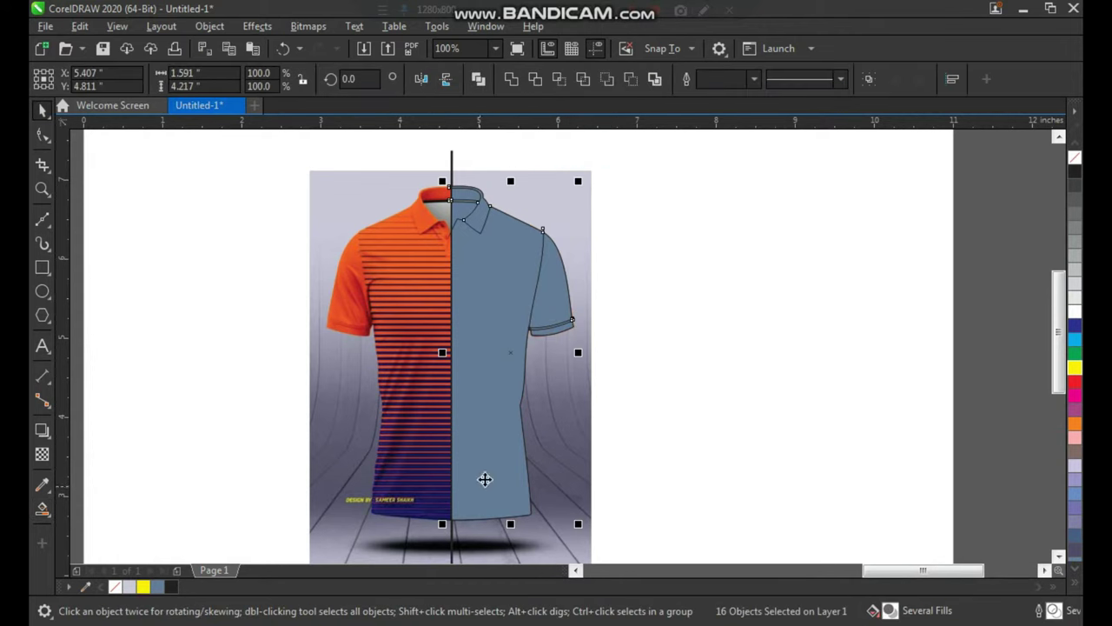
{"action": "left_click_drag", "start_coordinate": [504, 373], "coordinate": [561, 372]}
{"action": "key", "text": "ctrl+z"}
Set the nudge distance to 5 inches and shift all the traced half-shirt objects right by that amount.
{"action": "left_click", "coordinate": [702, 263]}
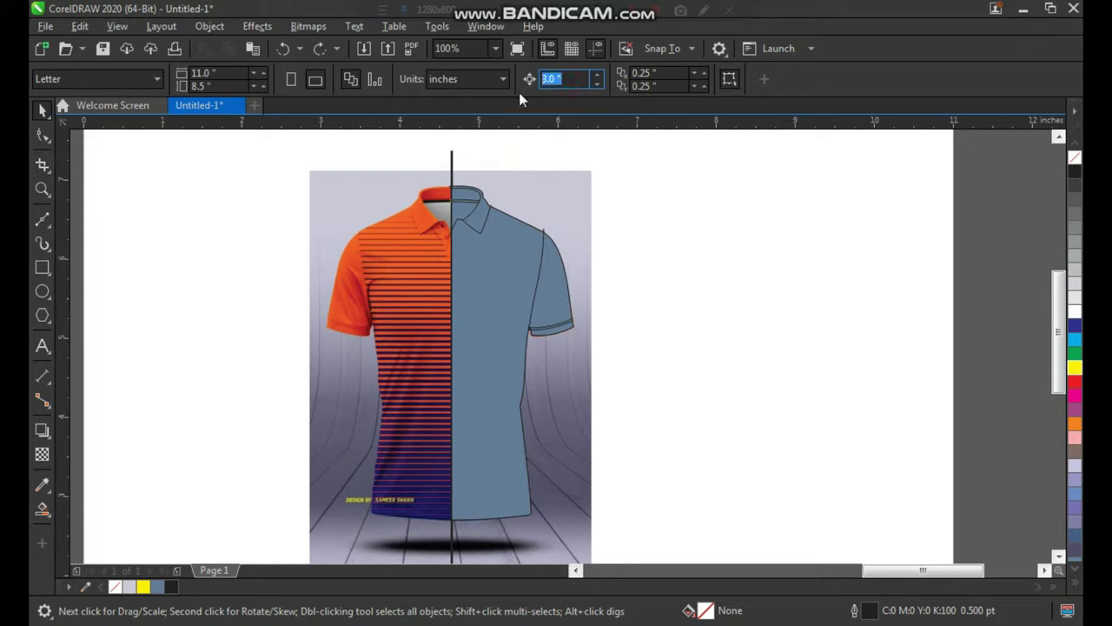
{"action": "type", "text": "5"}
{"action": "key", "text": "Return"}
{"action": "left_click_drag", "start_coordinate": [660, 174], "coordinate": [426, 540]}
{"action": "key", "text": "Right"}
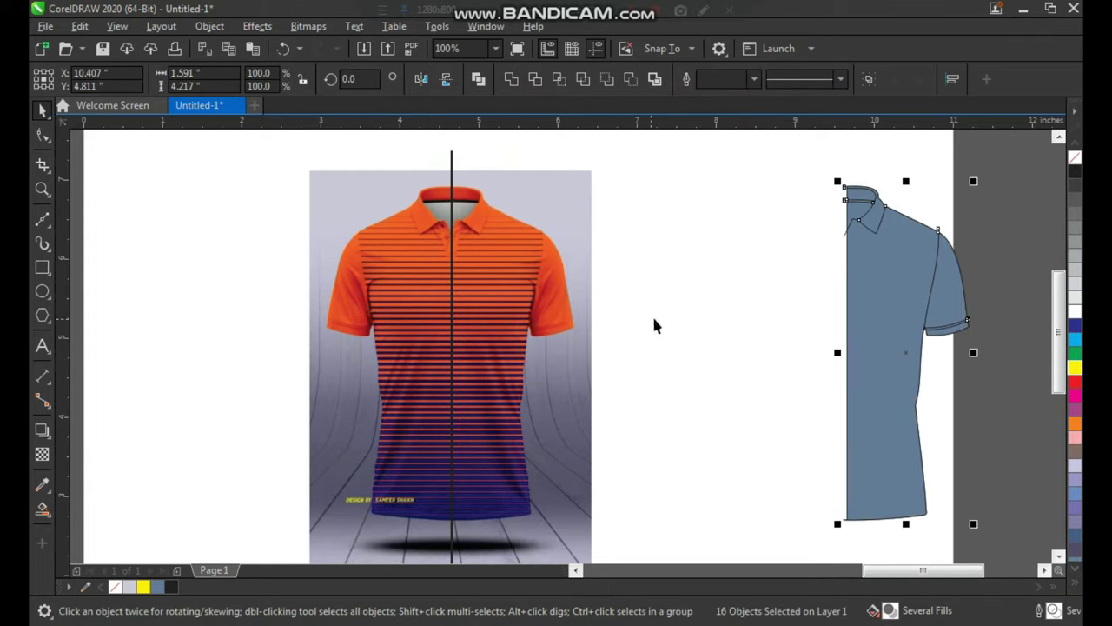
{"action": "left_click", "coordinate": [698, 312]}
Cut and paste the six filled collar, neck, body and sleeve shapes and shift them 5 inches right of the outlines.
{"action": "key", "text": "F2"}
{"action": "left_click_drag", "start_coordinate": [811, 162], "coordinate": [1011, 527]}
{"action": "key", "text": "F2"}
{"action": "mouse_move", "coordinate": [478, 145]}
{"action": "left_mouse_down"}
{"action": "mouse_move", "coordinate": [544, 237]}
{"action": "mouse_move", "coordinate": [469, 149]}
{"action": "left_mouse_up"}
{"action": "left_click_drag", "start_coordinate": [553, 226], "coordinate": [494, 223]}
{"action": "key", "text": "ctrl+z"}
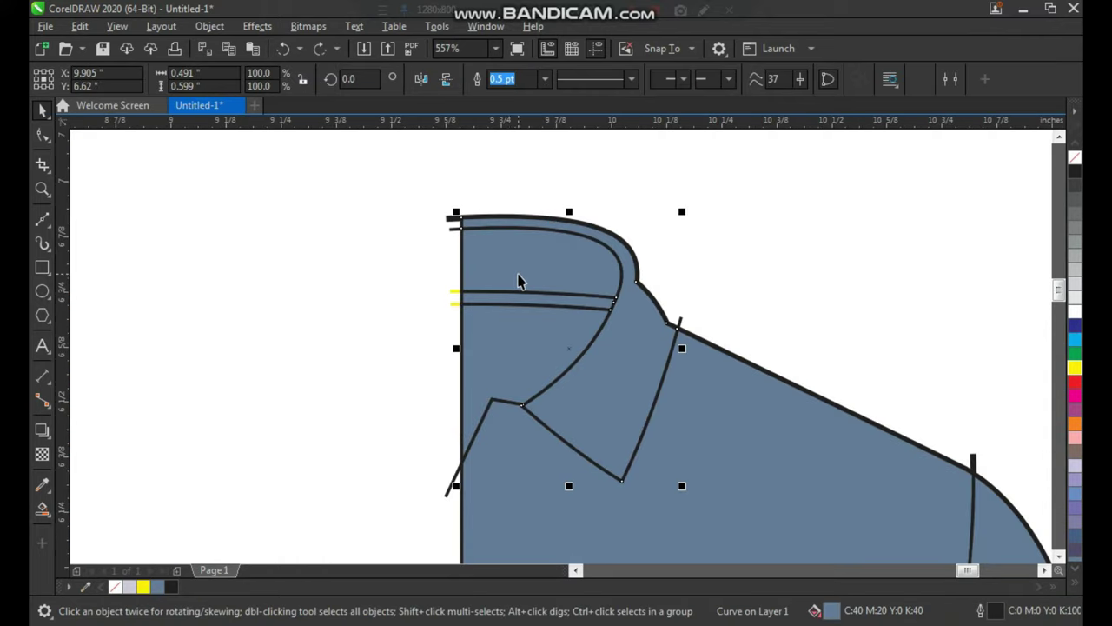
{"action": "left_click", "coordinate": [519, 299], "text": "shift"}
{"action": "left_click", "coordinate": [761, 480], "text": "shift"}
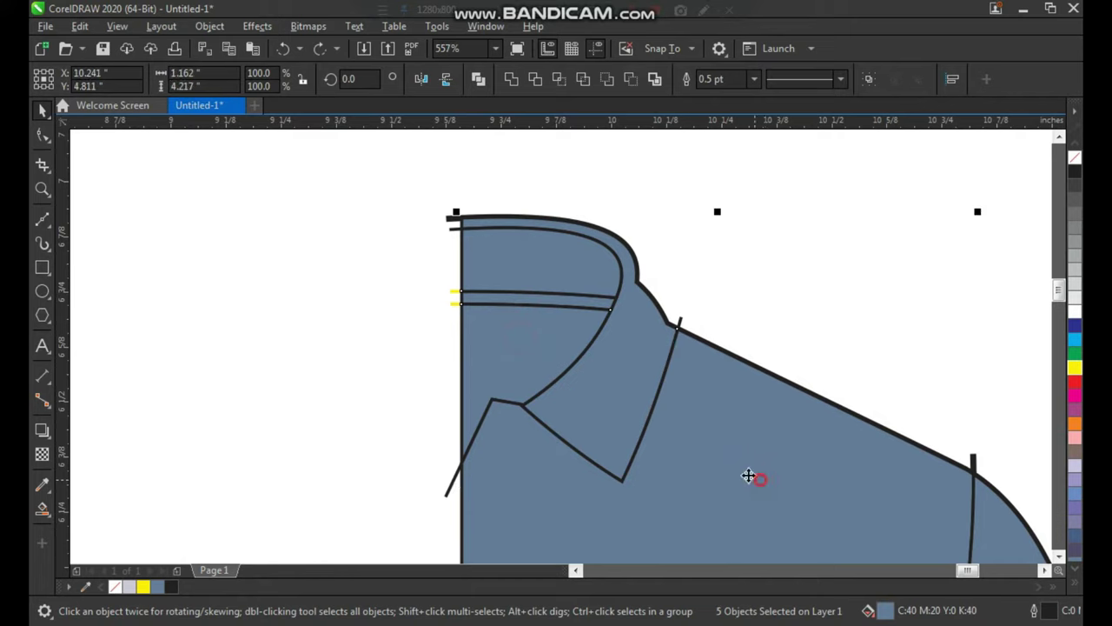
{"action": "scroll", "coordinate": [496, 242], "scroll_direction": "down", "scroll_amount": 2}
{"action": "key", "text": "F2"}
{"action": "left_click_drag", "start_coordinate": [385, 196], "coordinate": [712, 564]}
{"action": "key", "text": "space"}
{"action": "left_click", "coordinate": [662, 374], "text": "shift"}
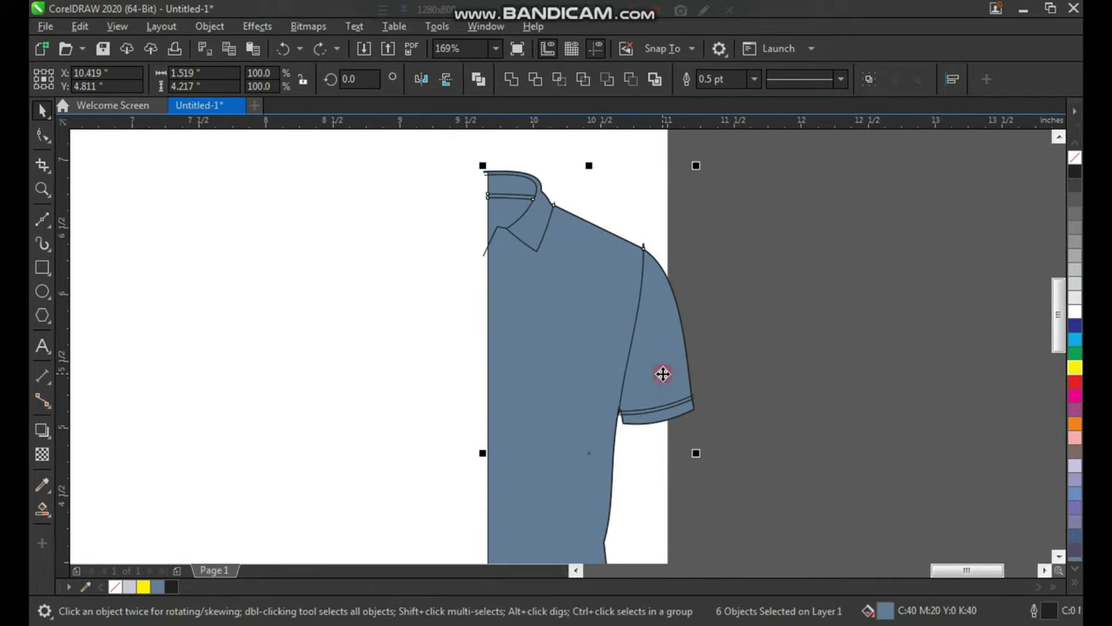
{"action": "key", "text": "ctrl+x"}
{"action": "key", "text": "ctrl+v"}
{"action": "key", "text": "Right"}
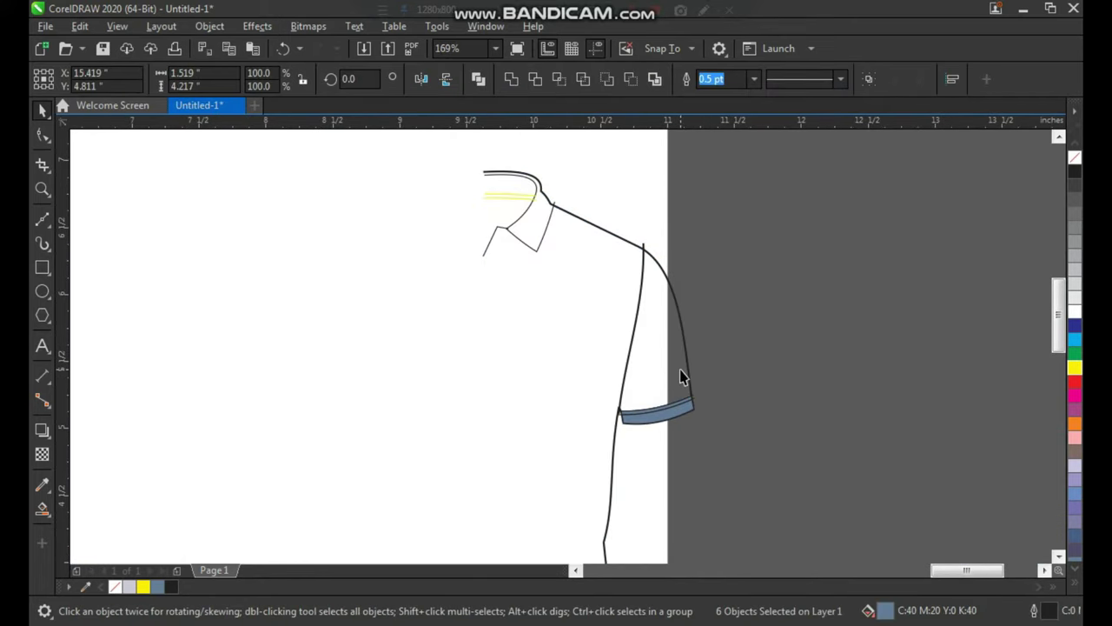
Shift both filled cuff shapes 5 inches right to rejoin the other filled pieces.
{"action": "scroll", "coordinate": [653, 271], "scroll_direction": "down", "scroll_amount": 2}
{"action": "key", "text": "F2"}
{"action": "left_click_drag", "start_coordinate": [531, 191], "coordinate": [957, 496]}
{"action": "left_click", "coordinate": [452, 313]}
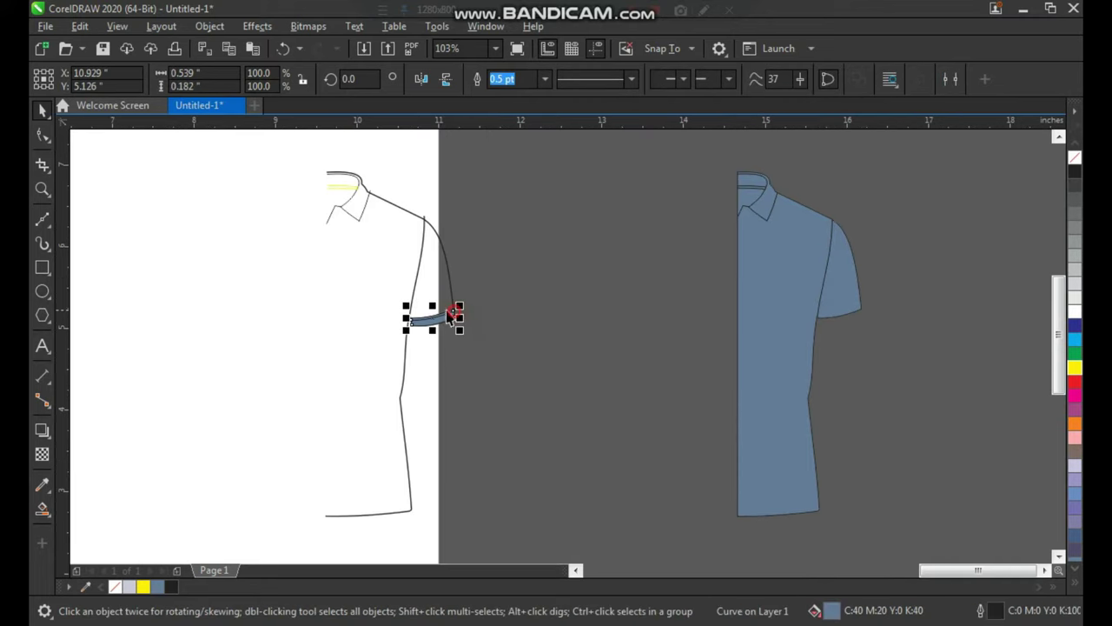
{"action": "key", "text": "F2"}
{"action": "left_click_drag", "start_coordinate": [482, 292], "coordinate": [412, 353]}
{"action": "key", "text": "space"}
{"action": "left_click", "coordinate": [504, 318], "text": "shift"}
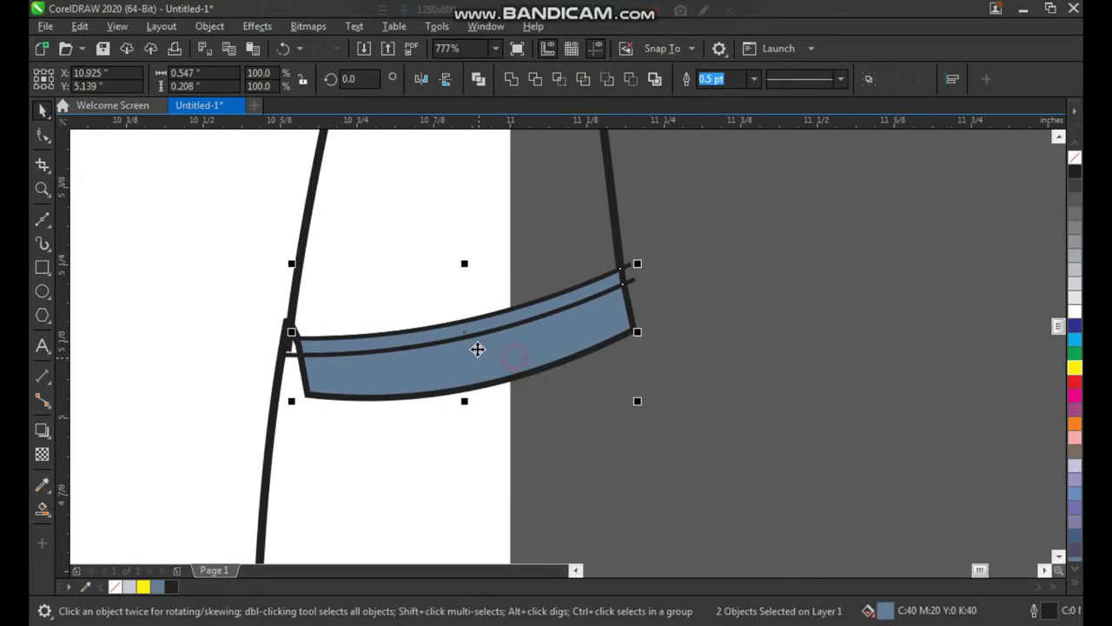
{"action": "scroll", "coordinate": [481, 365], "scroll_direction": "down", "scroll_amount": 5}
{"action": "scroll", "coordinate": [495, 315], "scroll_direction": "down", "scroll_amount": 1}
{"action": "key", "text": "F2"}
{"action": "left_click_drag", "start_coordinate": [415, 220], "coordinate": [728, 454]}
{"action": "key", "text": "Right"}
Delete the leftover outline curves of the half shirt and shift the filled pieces 5 inches left into their place.
{"action": "left_click", "coordinate": [533, 232]}
{"action": "left_click_drag", "start_coordinate": [502, 146], "coordinate": [403, 324]}
{"action": "left_click_drag", "start_coordinate": [233, 539], "coordinate": [233, 537]}
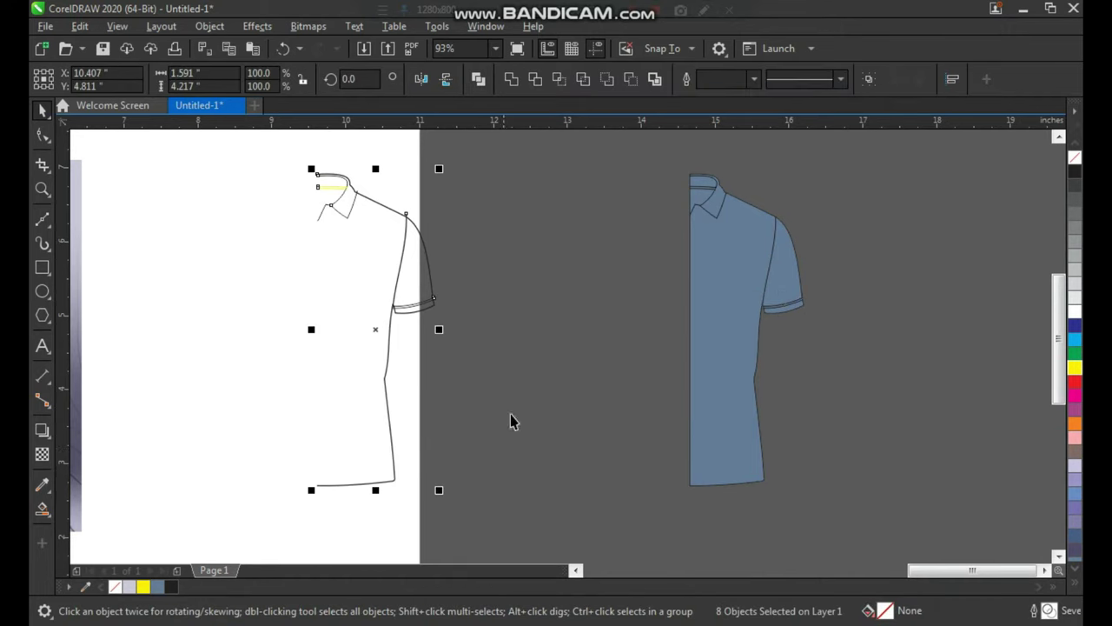
{"action": "key", "text": "Right"}
{"action": "left_click_drag", "start_coordinate": [571, 517], "coordinate": [864, 181]}
{"action": "key", "text": "Left"}
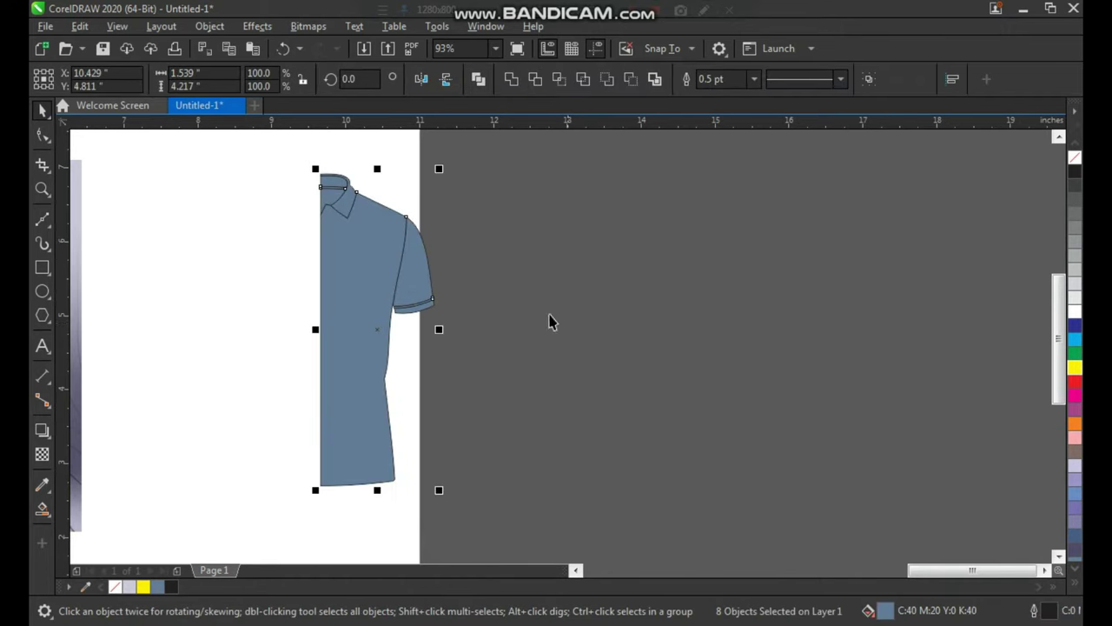
{"action": "scroll", "coordinate": [464, 316], "scroll_direction": "down", "scroll_amount": 3}
{"action": "scroll", "coordinate": [476, 231], "scroll_direction": "up", "scroll_amount": 3}
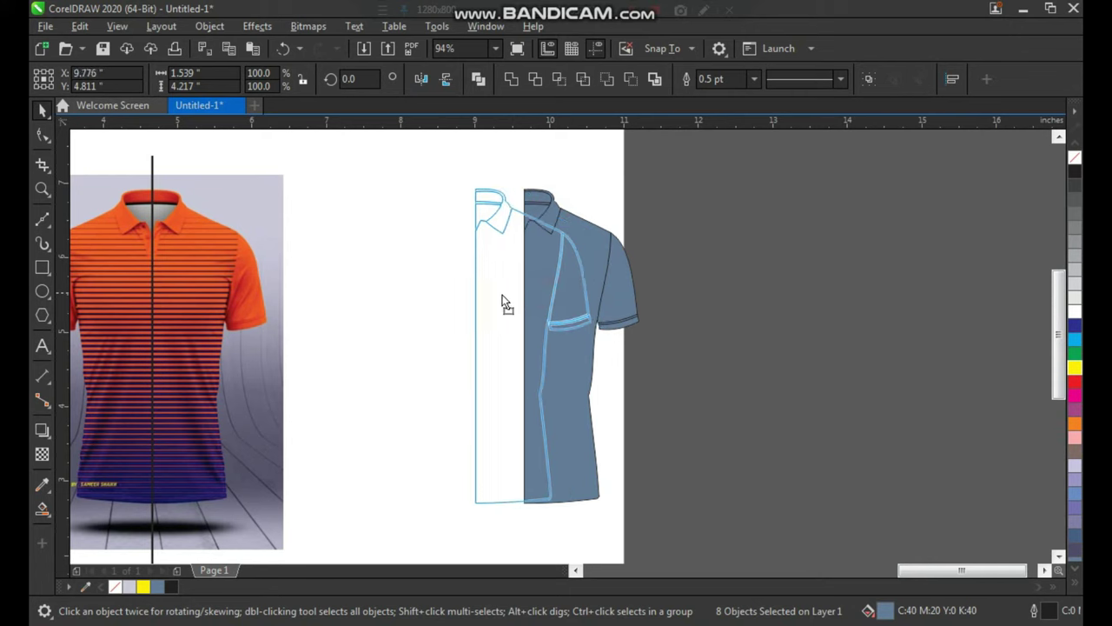
{"action": "key", "text": "ctrl+z"}
{"action": "left_click", "coordinate": [797, 256]}
{"action": "left_click", "coordinate": [570, 286]}
{"action": "key", "text": "F2"}
{"action": "left_click_drag", "start_coordinate": [712, 176], "coordinate": [466, 524]}
{"action": "left_click", "coordinate": [669, 170]}
Mirror a copy of all the filled half-shirt pieces across the centre edge to form the whole shirt.
{"action": "scroll", "coordinate": [584, 226], "scroll_direction": "down", "scroll_amount": 2}
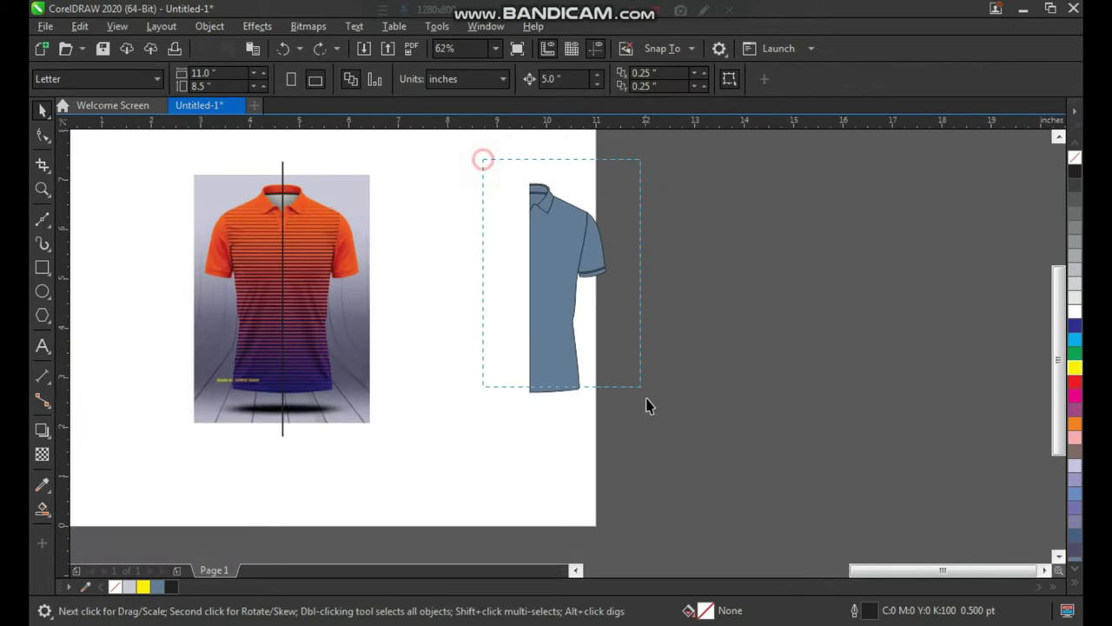
{"action": "left_click_drag", "start_coordinate": [645, 398], "coordinate": [648, 404]}
{"action": "left_click_drag", "start_coordinate": [611, 286], "coordinate": [504, 300]}
{"action": "right_click", "coordinate": [504, 300]}
{"action": "left_click", "coordinate": [657, 297]}
Weld the two halves of the inner back collar together and likewise the two halves of the outer collar.
{"action": "key", "text": "F2"}
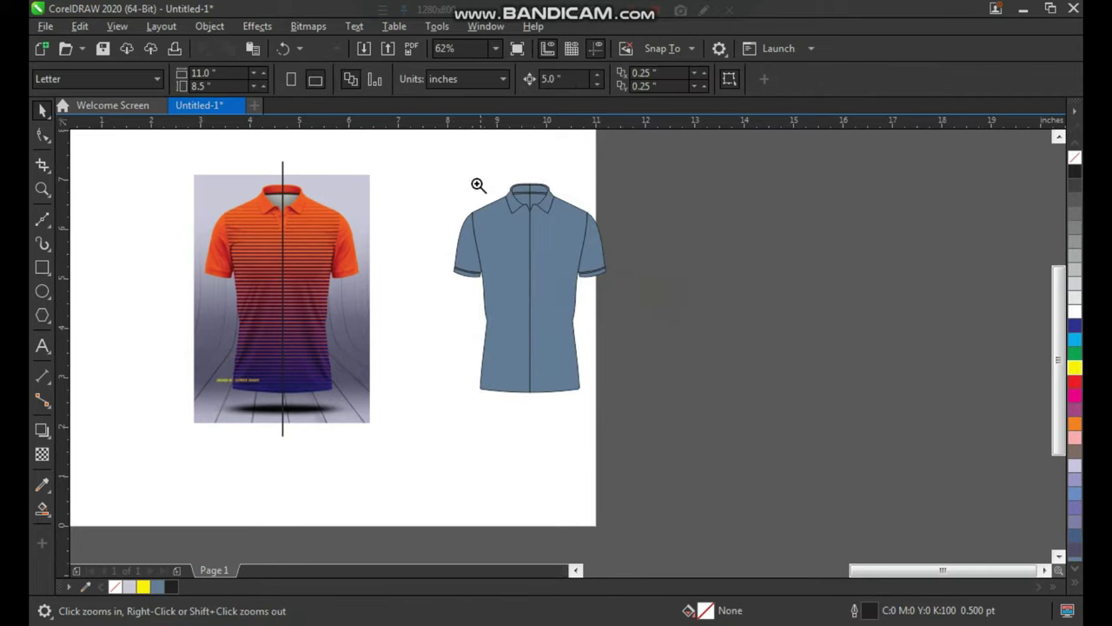
{"action": "left_click_drag", "start_coordinate": [478, 185], "coordinate": [618, 363]}
{"action": "left_click_drag", "start_coordinate": [522, 152], "coordinate": [594, 204]}
{"action": "left_click_drag", "start_coordinate": [485, 250], "coordinate": [505, 249]}
{"action": "key", "text": "ctrl+z"}
{"action": "left_click", "coordinate": [446, 252], "text": "shift"}
{"action": "left_click", "coordinate": [519, 81]}
{"action": "left_click", "coordinate": [498, 186]}
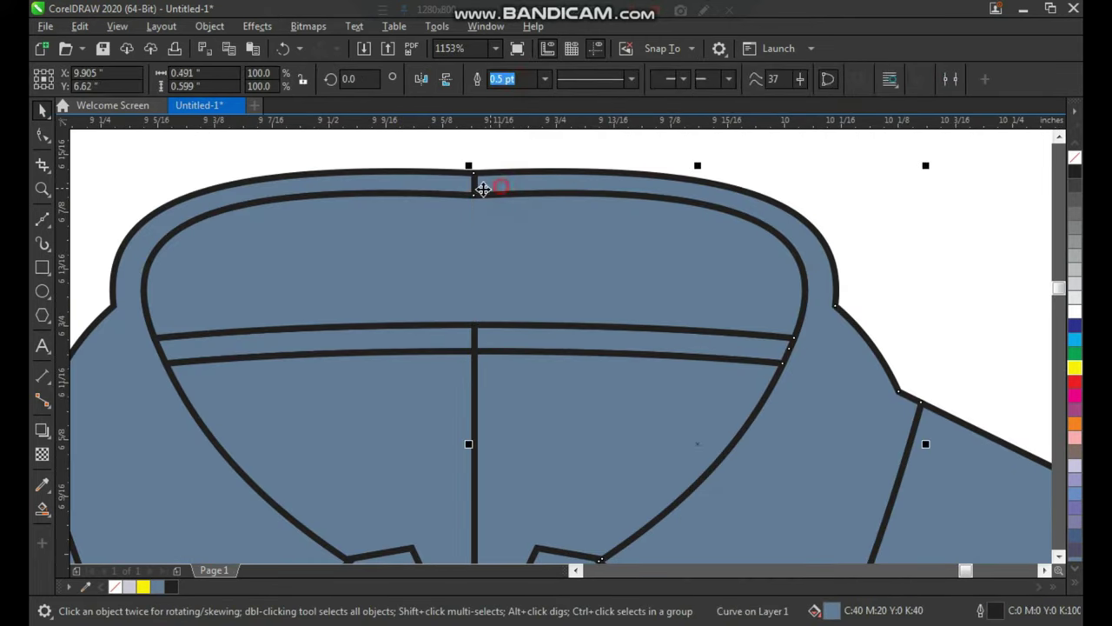
{"action": "left_click", "coordinate": [436, 185], "text": "shift"}
{"action": "left_click", "coordinate": [516, 85]}
Weld the two halves of the neck band together and likewise the two halves of the neck opening.
{"action": "scroll", "coordinate": [458, 230], "scroll_direction": "down", "scroll_amount": 1}
{"action": "key", "text": "F2"}
{"action": "left_click_drag", "start_coordinate": [405, 223], "coordinate": [562, 383]}
{"action": "left_click", "coordinate": [526, 297]}
{"action": "left_click", "coordinate": [496, 296], "text": "shift"}
{"action": "left_click", "coordinate": [518, 84]}
{"action": "left_click", "coordinate": [548, 353]}
{"action": "left_click", "coordinate": [458, 365], "text": "shift"}
{"action": "left_click", "coordinate": [510, 83]}
Weld the left and right body panels of the shirt into one shape.
{"action": "scroll", "coordinate": [459, 292], "scroll_direction": "down", "scroll_amount": 3}
{"action": "key", "text": "F2"}
{"action": "left_click_drag", "start_coordinate": [389, 260], "coordinate": [658, 575]}
{"action": "left_click", "coordinate": [510, 340]}
{"action": "key", "text": "space"}
{"action": "left_click", "coordinate": [449, 344]}
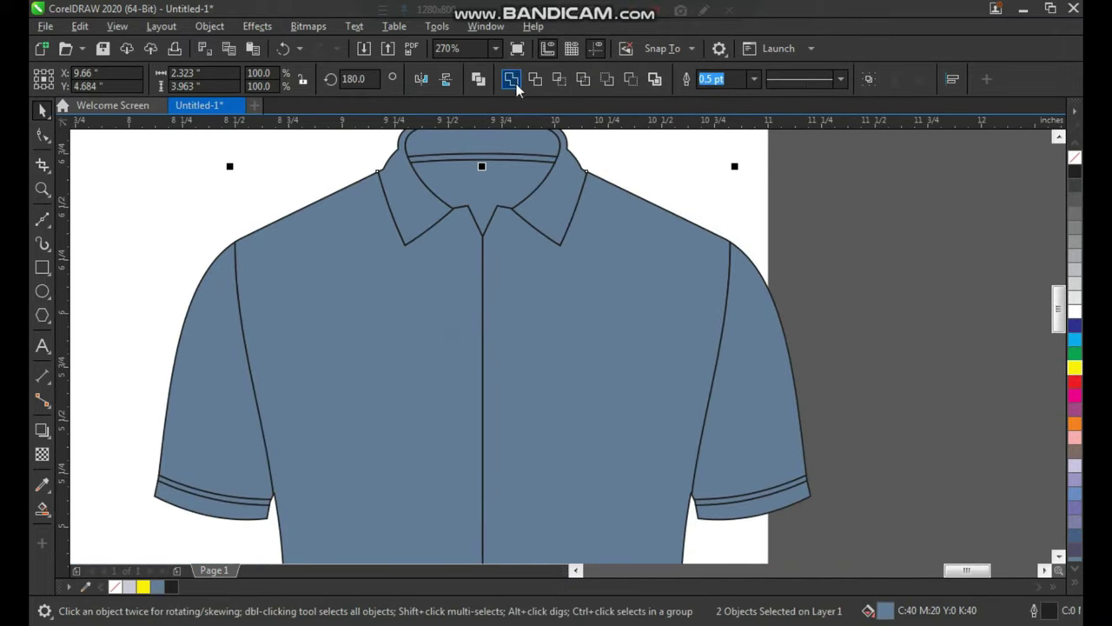
{"action": "left_click", "coordinate": [511, 80]}
Delete the thick vertical centre line over the reference shirt photo.
{"action": "key", "text": "z"}
{"action": "scroll", "coordinate": [397, 268], "scroll_direction": "down", "scroll_amount": 1}
{"action": "key", "text": "space"}
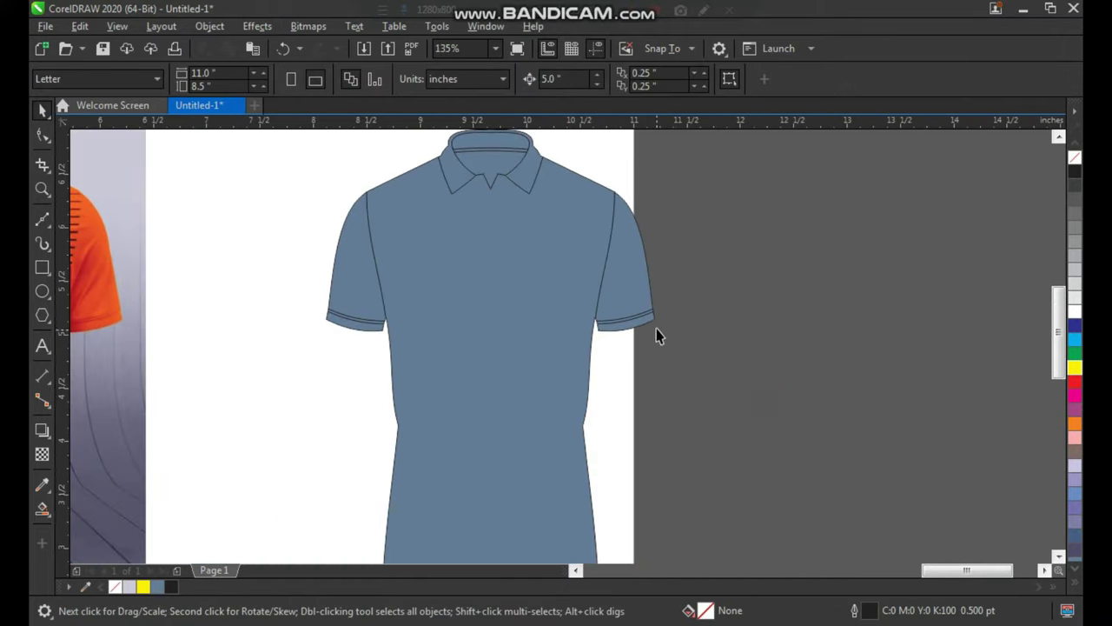
{"action": "key", "text": "z"}
{"action": "scroll", "coordinate": [656, 337], "scroll_direction": "down", "scroll_amount": 2}
{"action": "scroll", "coordinate": [605, 538], "scroll_direction": "up", "scroll_amount": 1}
{"action": "key", "text": "space"}
{"action": "key", "text": "z"}
{"action": "left_click_drag", "start_coordinate": [652, 168], "coordinate": [184, 421]}
{"action": "left_click_drag", "start_coordinate": [146, 184], "coordinate": [296, 292]}
{"action": "key", "text": "space"}
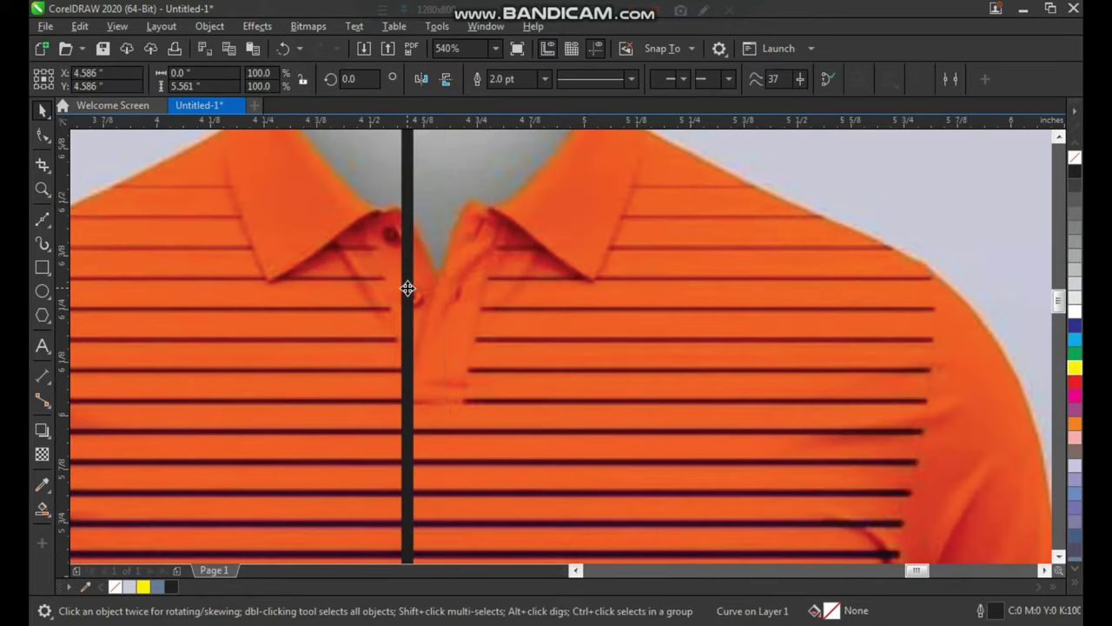
{"action": "key", "text": "Delete"}
{"action": "key", "text": "z"}
{"action": "left_click_drag", "start_coordinate": [345, 211], "coordinate": [598, 444]}
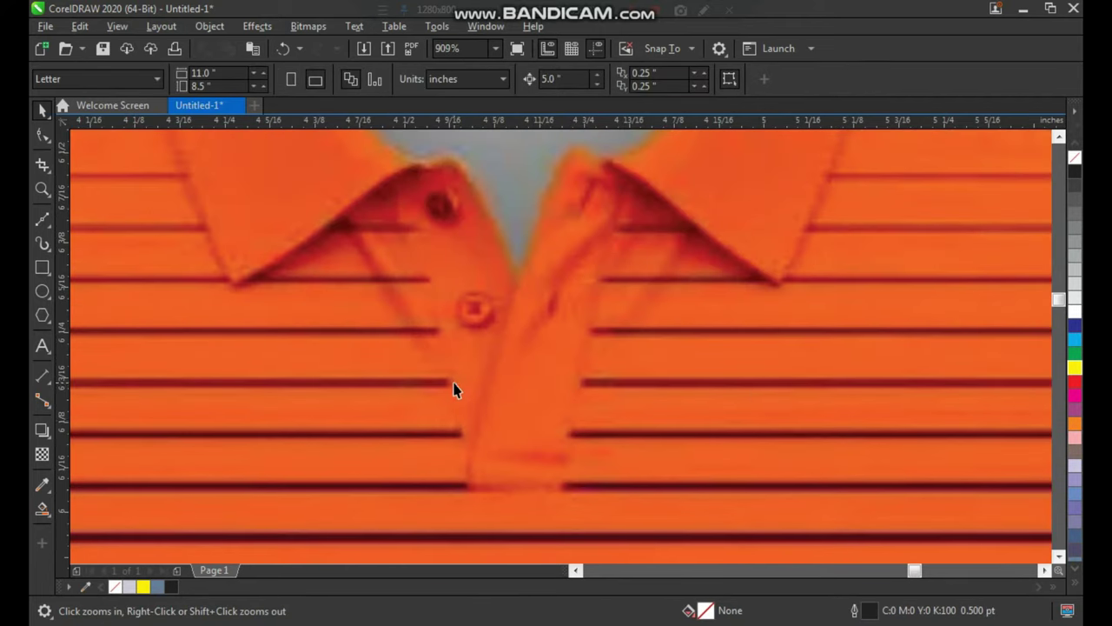
Draw the placket outline with straight Bézier segments around the V neckline and down to the placket's bottom edge on the reference photo.
{"action": "left_click", "coordinate": [44, 219]}
{"action": "left_click", "coordinate": [451, 154]}
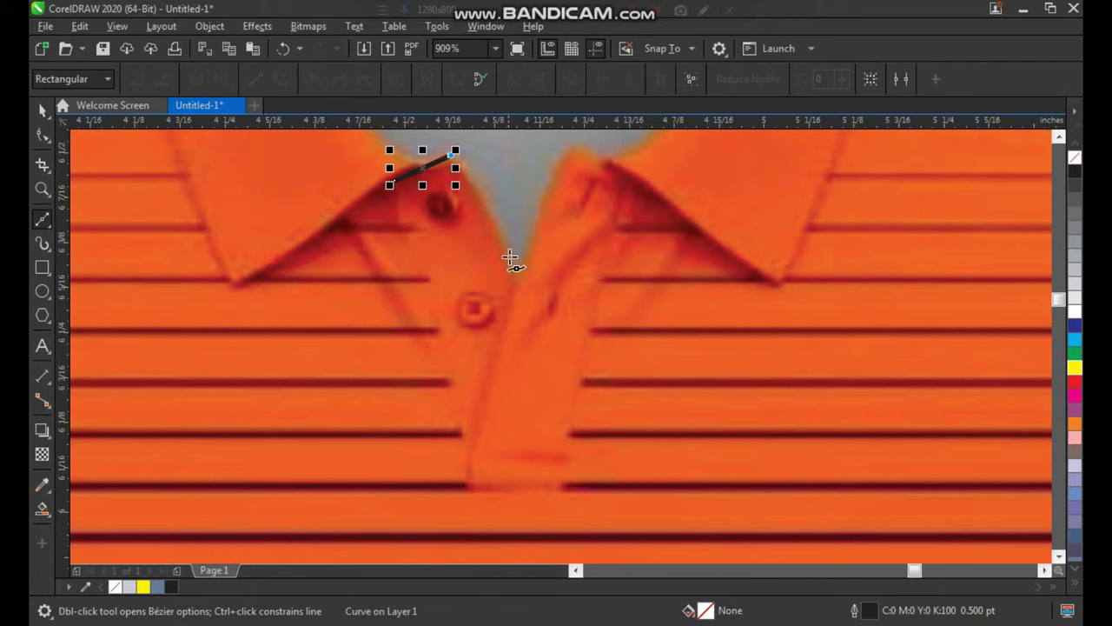
{"action": "left_click", "coordinate": [515, 294]}
{"action": "left_click", "coordinate": [571, 153]}
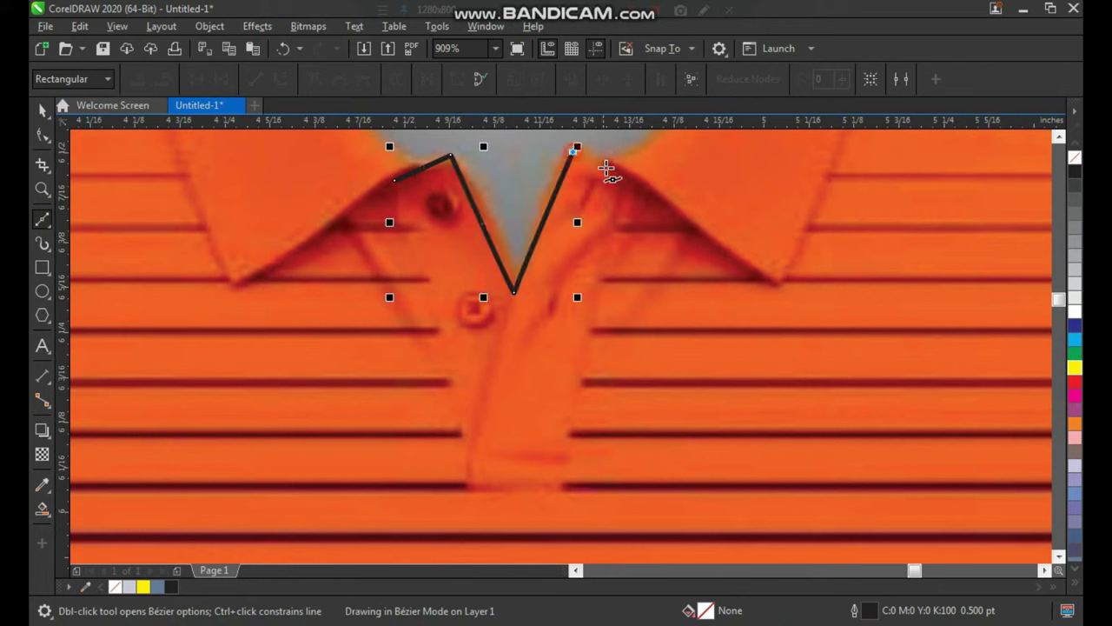
{"action": "left_click", "coordinate": [611, 164]}
{"action": "left_click", "coordinate": [563, 489]}
{"action": "left_click", "coordinate": [469, 483]}
{"action": "left_click", "coordinate": [396, 180]}
{"action": "key", "text": "space"}
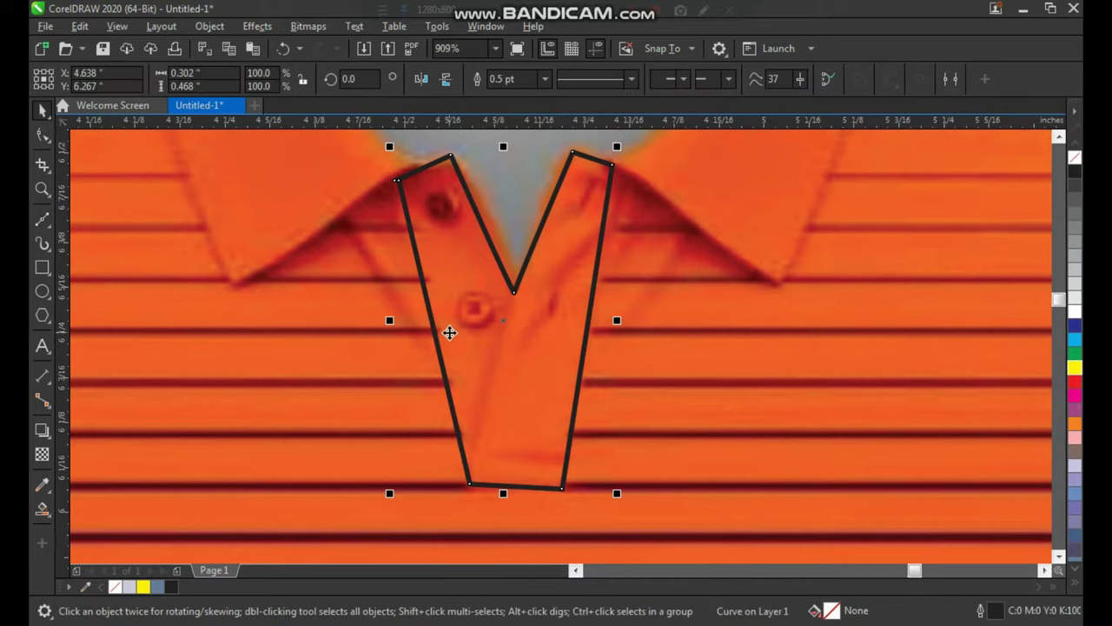
Close the placket outline by joining its start and end nodes at the upper left corner.
{"action": "key", "text": "F10"}
{"action": "left_click_drag", "start_coordinate": [355, 145], "coordinate": [621, 511]}
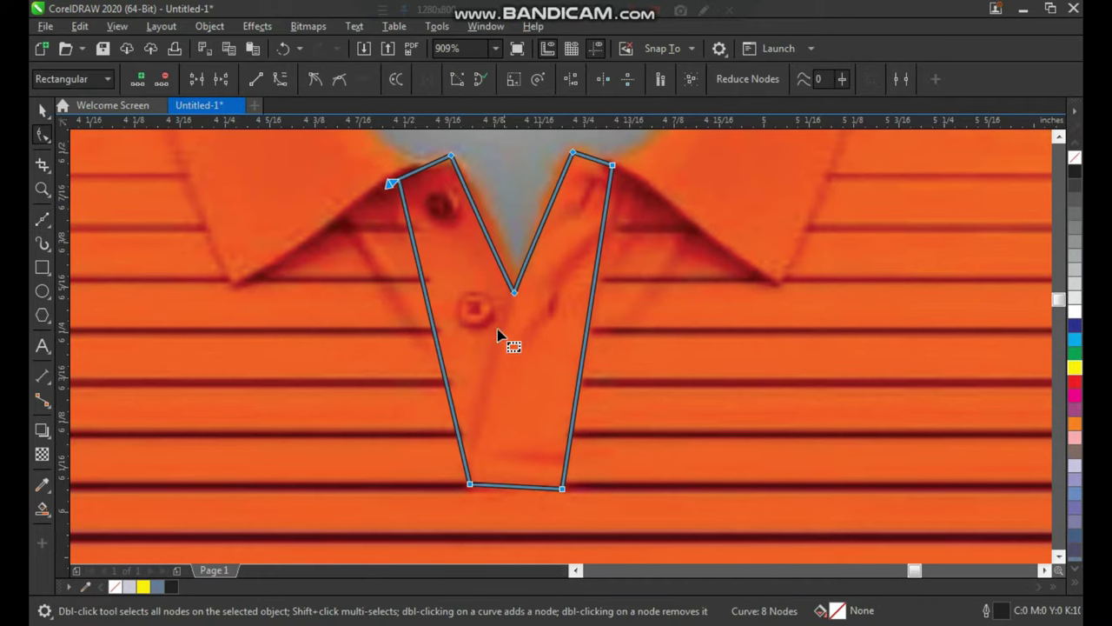
{"action": "key", "text": "space"}
{"action": "key", "text": "F2"}
{"action": "left_click_drag", "start_coordinate": [366, 157], "coordinate": [436, 210]}
{"action": "key", "text": "F10"}
{"action": "left_click_drag", "start_coordinate": [553, 319], "coordinate": [523, 321]}
{"action": "key", "text": "space"}
{"action": "scroll", "coordinate": [442, 258], "scroll_direction": "down", "scroll_amount": 4}
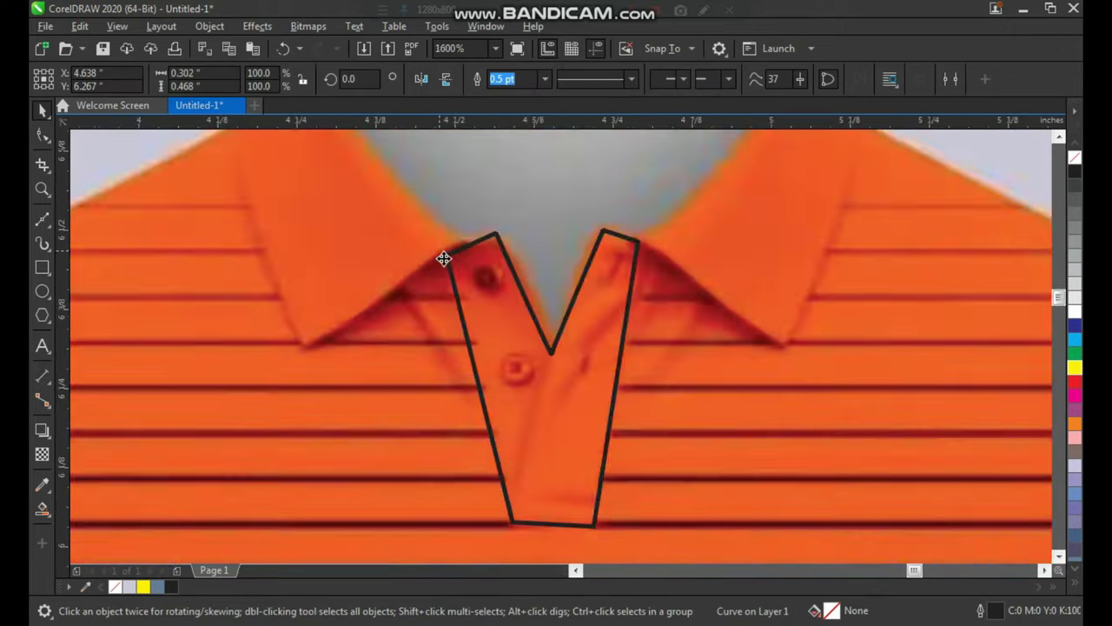
Convert all segments of the closed placket outline to curves.
{"action": "key", "text": "F2"}
{"action": "scroll", "coordinate": [482, 290], "scroll_direction": "up", "scroll_amount": 1}
{"action": "key", "text": "F10"}
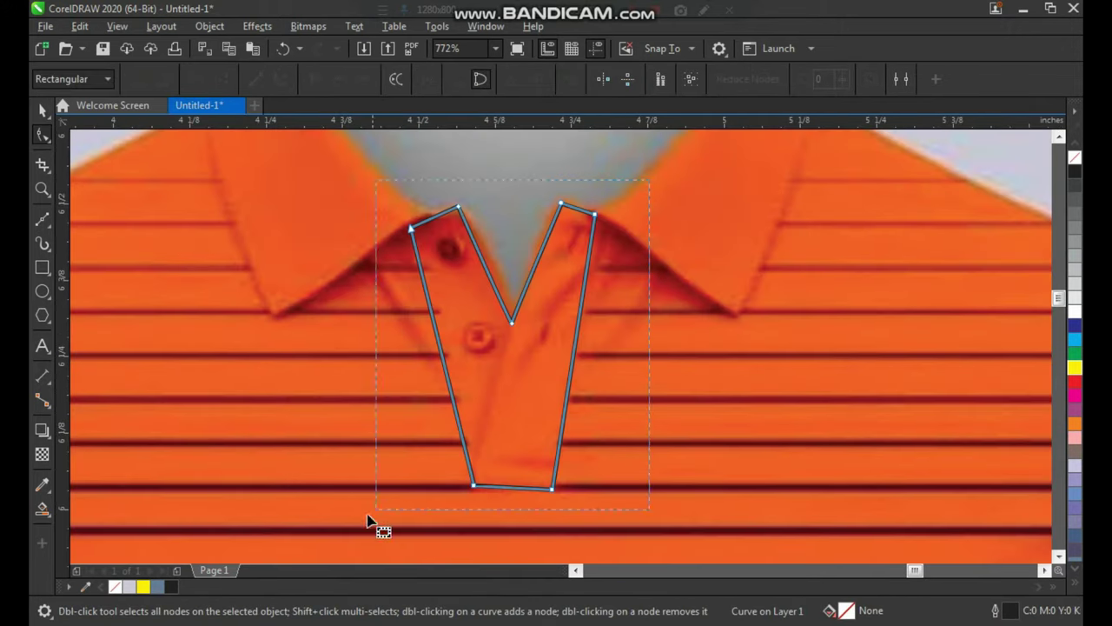
{"action": "left_click", "coordinate": [280, 80]}
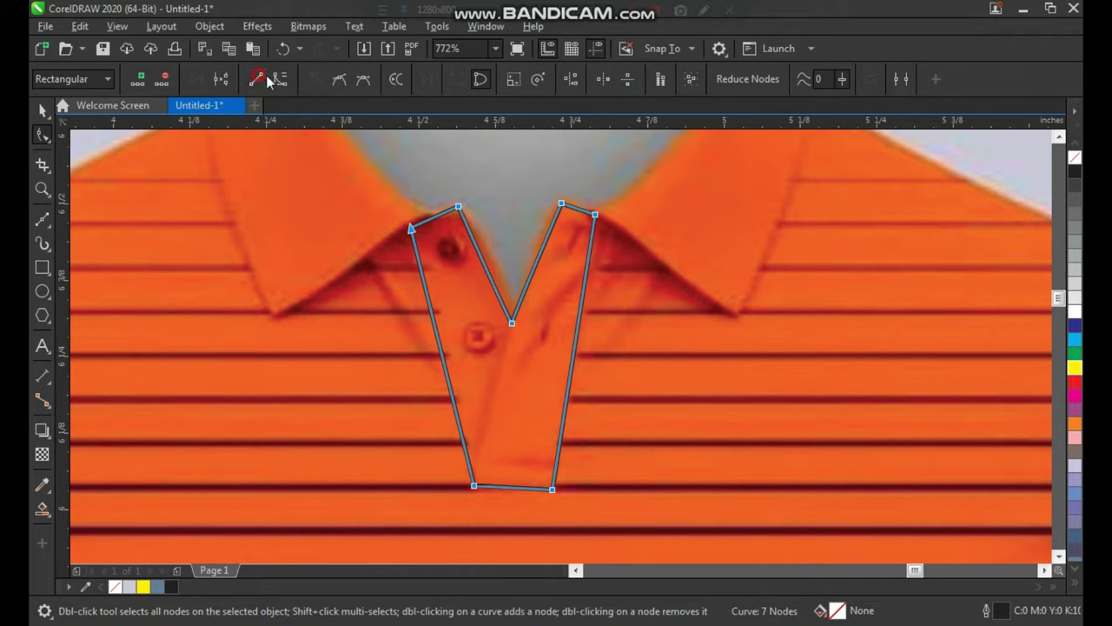
{"action": "key", "text": "z"}
{"action": "left_click_drag", "start_coordinate": [367, 193], "coordinate": [658, 501]}
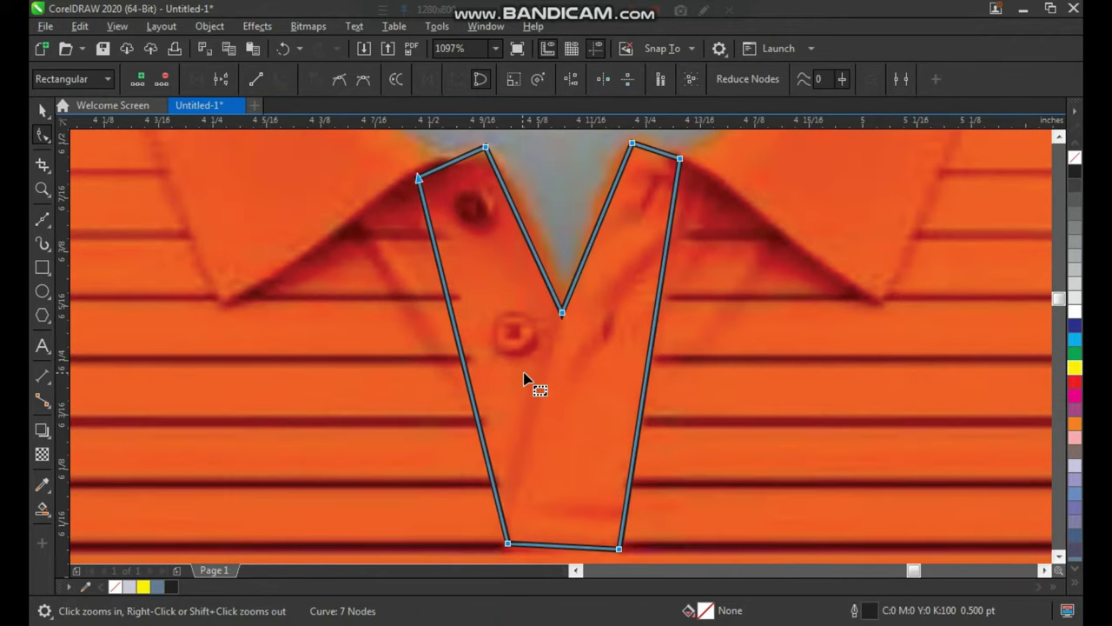
{"action": "key", "text": "F7"}
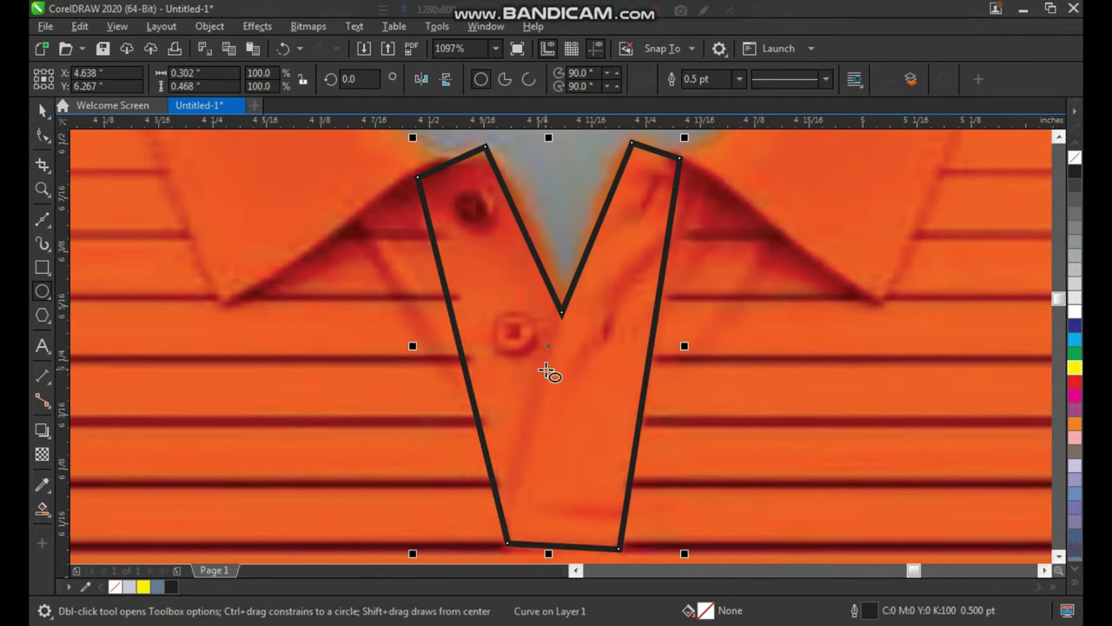
{"action": "key", "text": "space"}
{"action": "key", "text": "F10"}
{"action": "left_click_drag", "start_coordinate": [383, 143], "coordinate": [720, 576]}
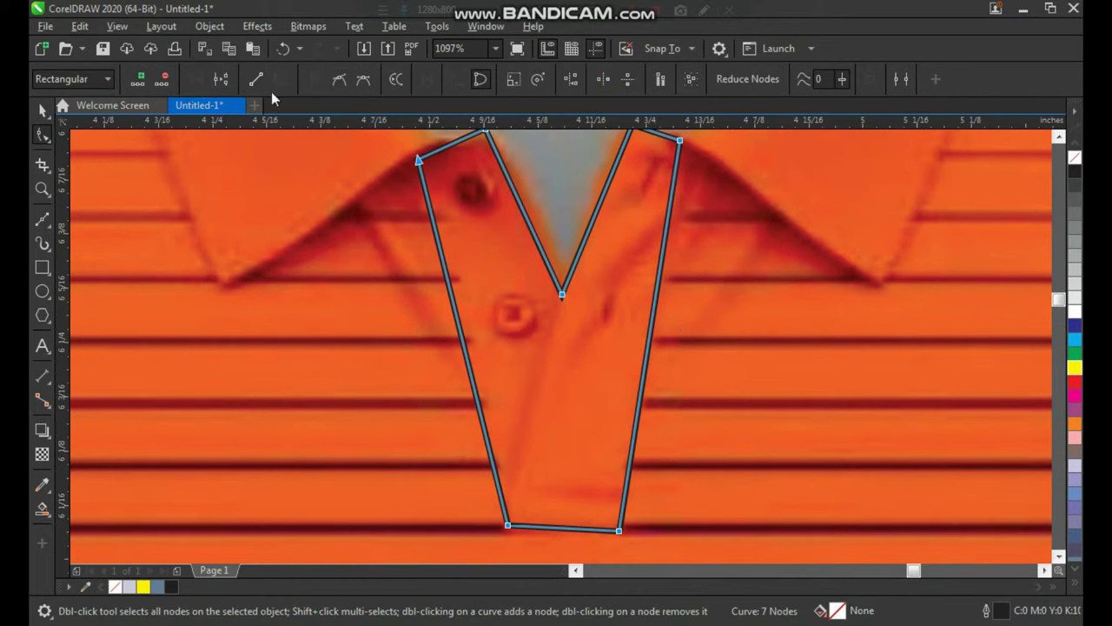
Bend the placket outline's left side and both edges of its V opening to follow the shirt photo.
{"action": "key", "text": "z"}
{"action": "left_click_drag", "start_coordinate": [395, 204], "coordinate": [509, 395]}
{"action": "left_click_drag", "start_coordinate": [554, 306], "coordinate": [579, 284]}
{"action": "scroll", "coordinate": [566, 305], "scroll_direction": "down", "scroll_amount": 2}
{"action": "key", "text": "F2"}
{"action": "left_click_drag", "start_coordinate": [570, 209], "coordinate": [581, 312]}
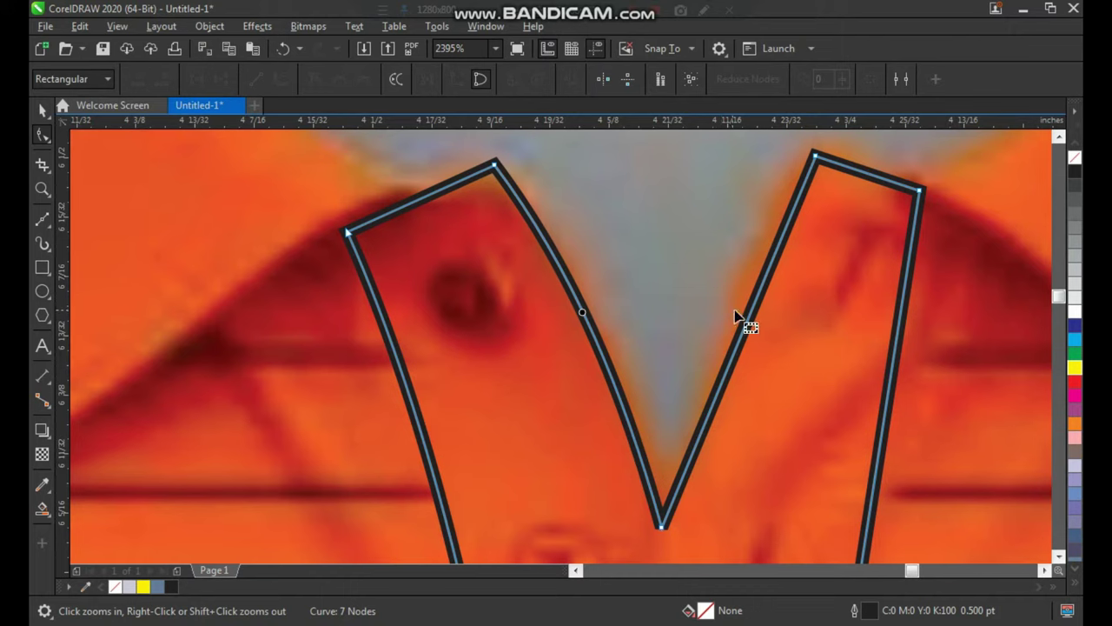
{"action": "left_click", "coordinate": [749, 305]}
{"action": "left_click_drag", "start_coordinate": [756, 310], "coordinate": [745, 298]}
{"action": "scroll", "coordinate": [668, 330], "scroll_direction": "down", "scroll_amount": 4}
{"action": "left_click_drag", "start_coordinate": [602, 329], "coordinate": [745, 546]}
{"action": "key", "text": "space"}
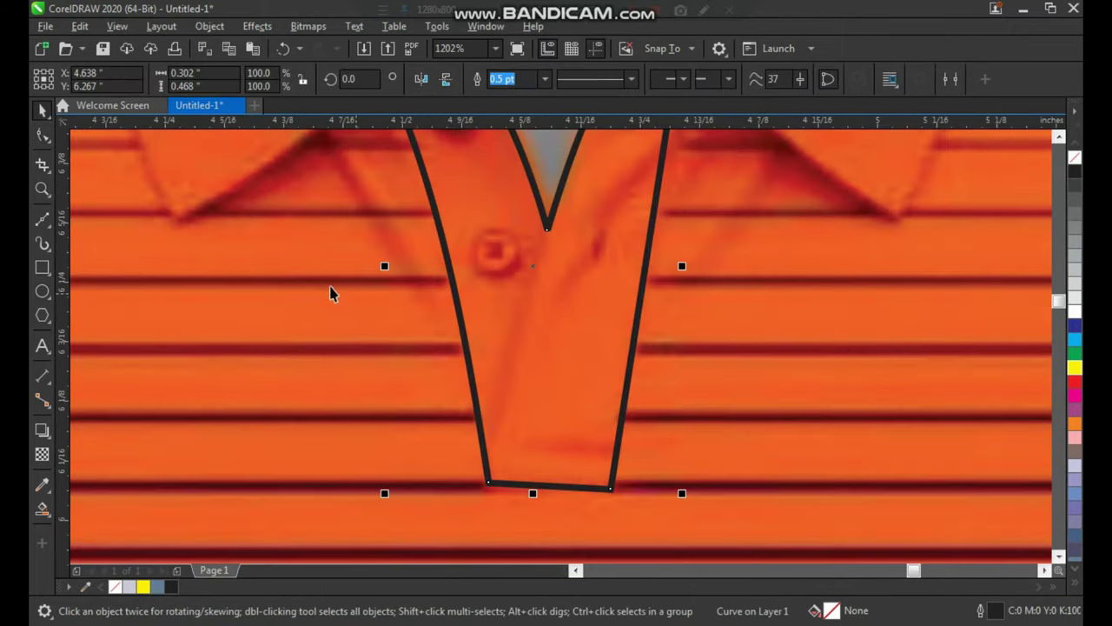
Draw a straight line from the point of the V opening to the placket's lower left corner.
{"action": "left_click", "coordinate": [44, 220]}
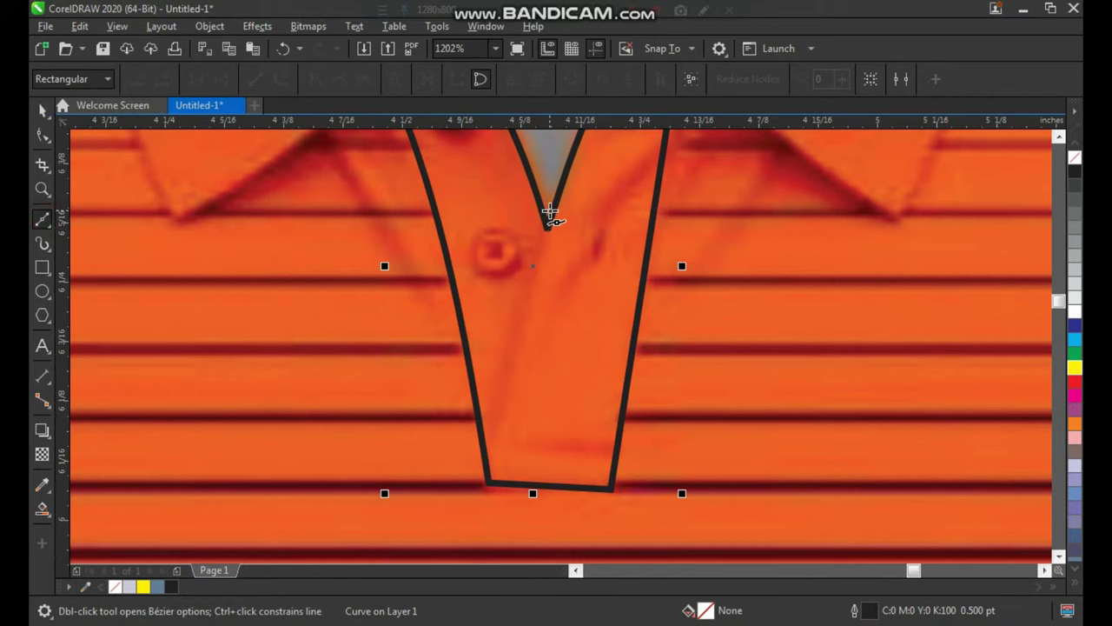
{"action": "left_click", "coordinate": [550, 212]}
{"action": "left_click", "coordinate": [484, 493]}
{"action": "key", "text": "space"}
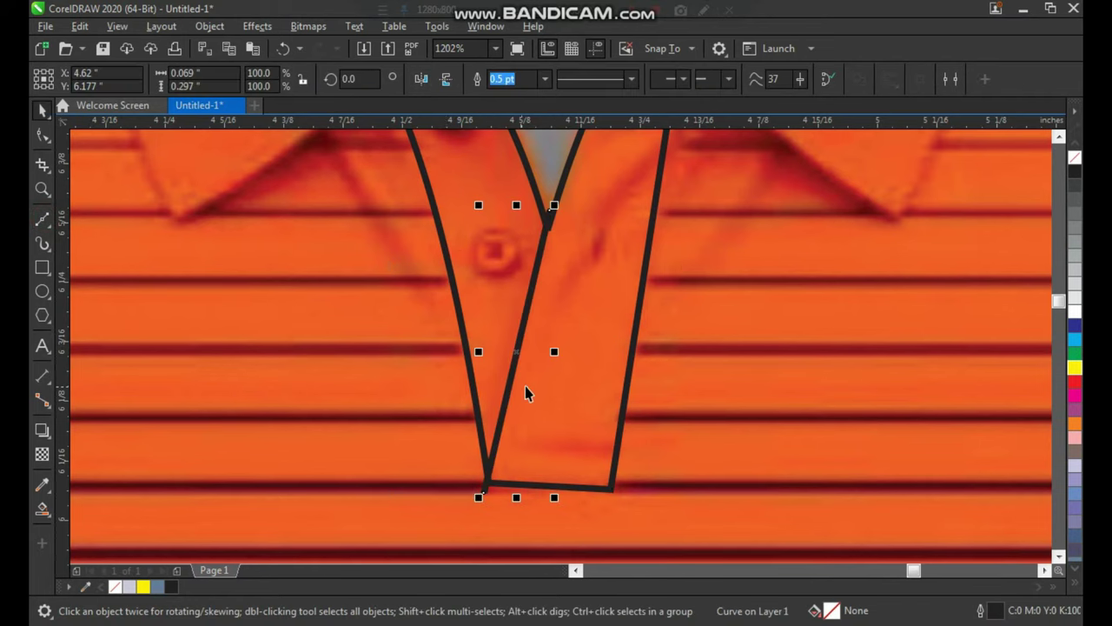
Draw a circle about 0.054 inches wide around the lower button and place a copy around the upper button.
{"action": "key", "text": "z"}
{"action": "right_click", "coordinate": [510, 364]}
{"action": "left_click", "coordinate": [595, 360]}
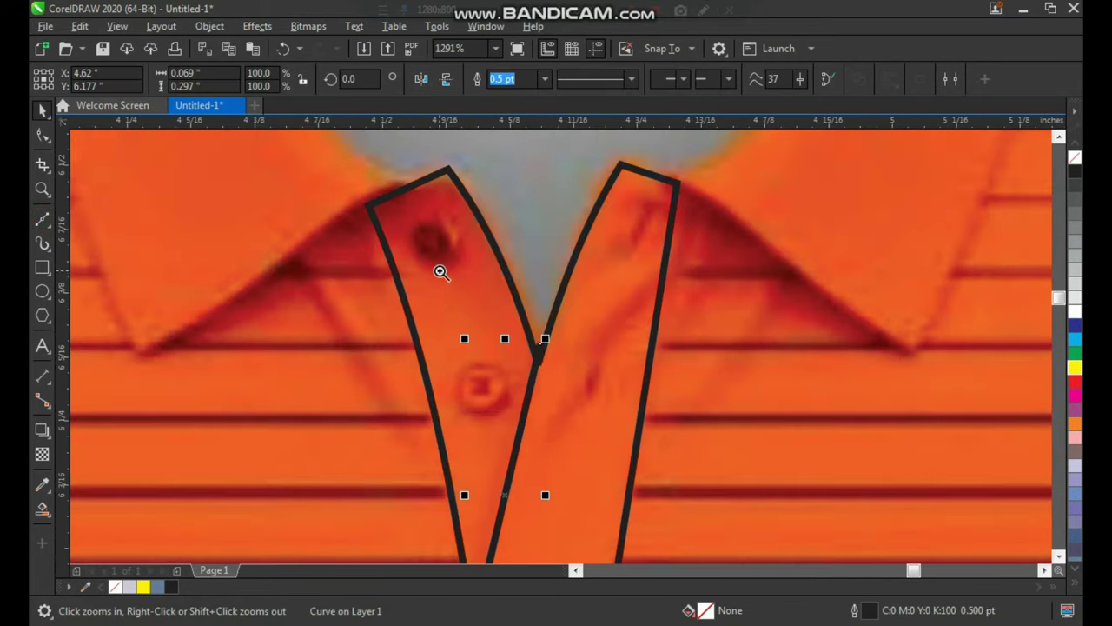
{"action": "left_click", "coordinate": [443, 275]}
{"action": "left_click", "coordinate": [47, 298]}
{"action": "left_click_drag", "start_coordinate": [439, 297], "coordinate": [527, 393]}
{"action": "key", "text": "space"}
{"action": "scroll", "coordinate": [496, 392], "scroll_direction": "down", "scroll_amount": 1}
{"action": "key", "text": "F2"}
{"action": "left_click_drag", "start_coordinate": [388, 443], "coordinate": [657, 199]}
{"action": "left_click_drag", "start_coordinate": [557, 426], "coordinate": [473, 172]}
{"action": "right_click", "coordinate": [474, 172]}
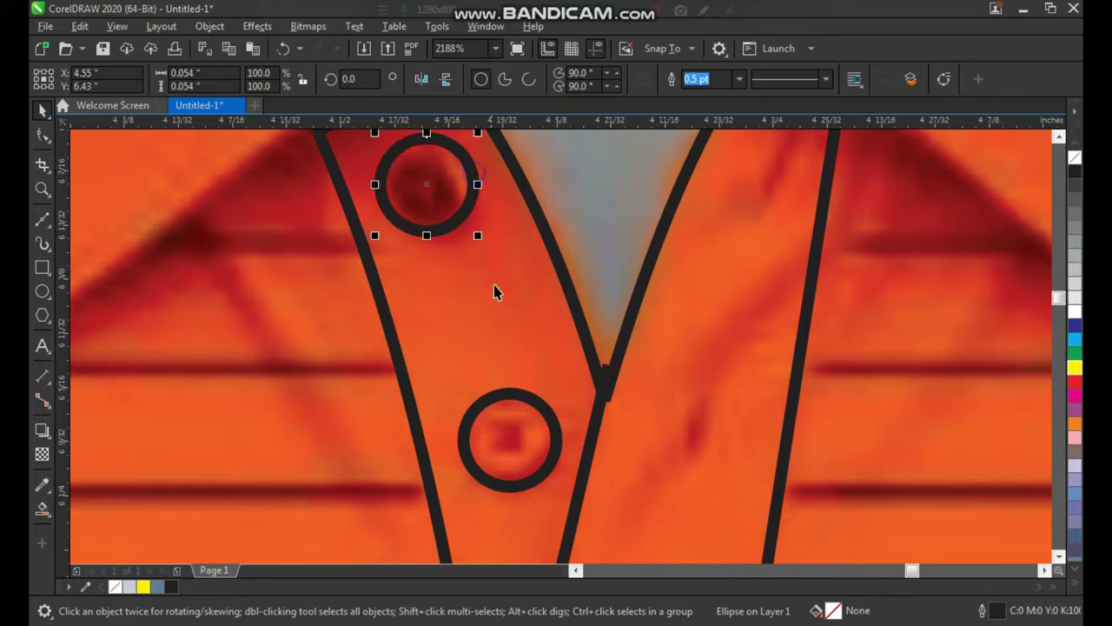
Smart-fill both placket strips and the two button circles with the blue-grey colour C40 M20 Y0 K40.
{"action": "scroll", "coordinate": [494, 279], "scroll_direction": "down", "scroll_amount": 1}
{"action": "key", "text": "F2"}
{"action": "left_click_drag", "start_coordinate": [500, 245], "coordinate": [708, 474]}
{"action": "scroll", "coordinate": [379, 289], "scroll_direction": "down", "scroll_amount": 1}
{"action": "key", "text": "F2"}
{"action": "left_click_drag", "start_coordinate": [347, 212], "coordinate": [595, 484]}
{"action": "scroll", "coordinate": [495, 365], "scroll_direction": "down", "scroll_amount": 1}
{"action": "scroll", "coordinate": [556, 478], "scroll_direction": "up", "scroll_amount": 2}
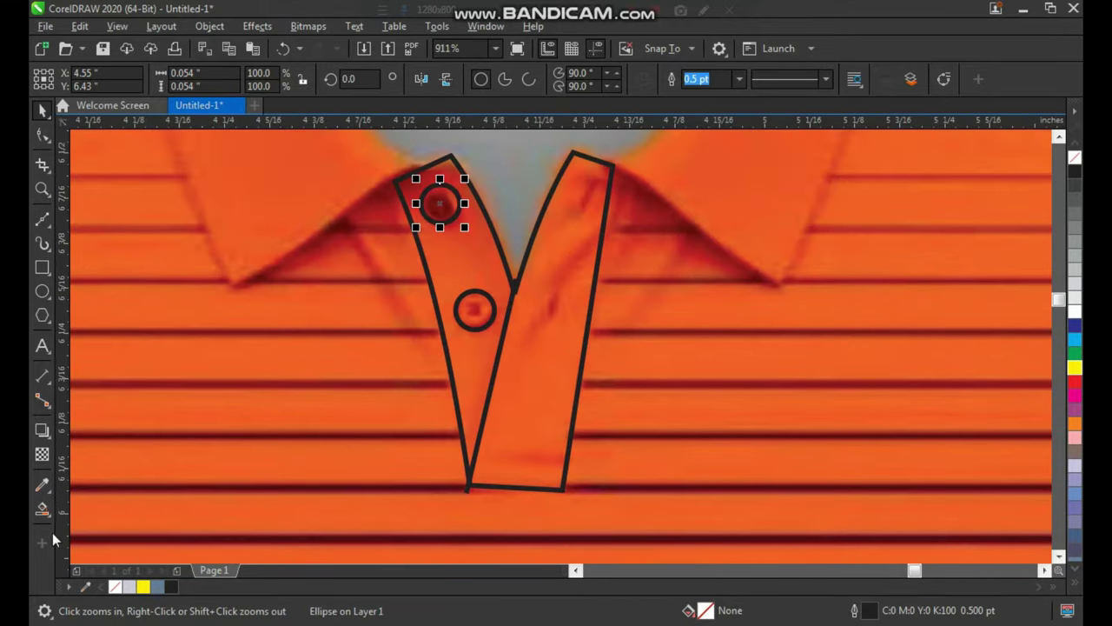
{"action": "left_click", "coordinate": [41, 509]}
{"action": "left_click", "coordinate": [546, 385]}
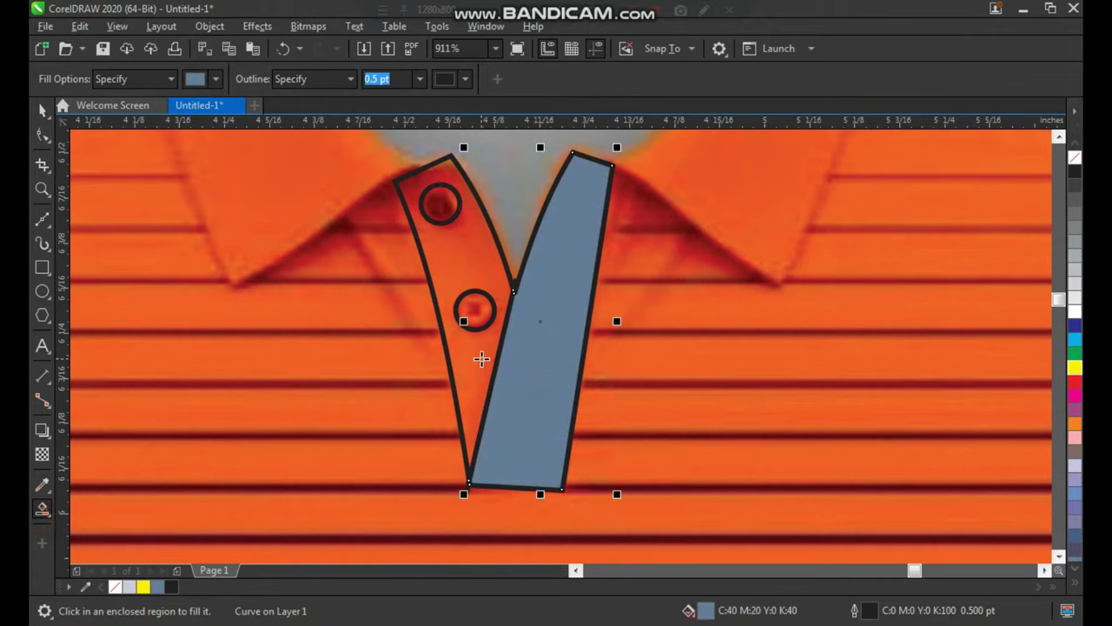
{"action": "left_click", "coordinate": [478, 358]}
{"action": "left_click", "coordinate": [477, 314]}
{"action": "left_click", "coordinate": [444, 207]}
{"action": "key", "text": "space"}
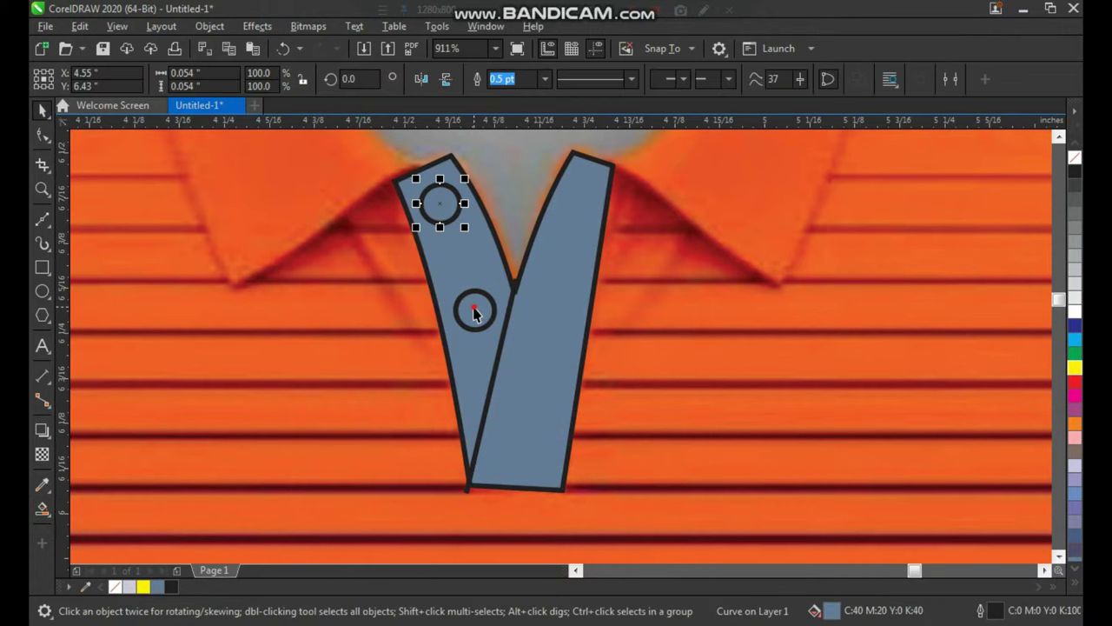
Group the four filled placket shapes and move the group 5 inches right onto the blue vector shirt.
{"action": "key", "text": "ctrl+a"}
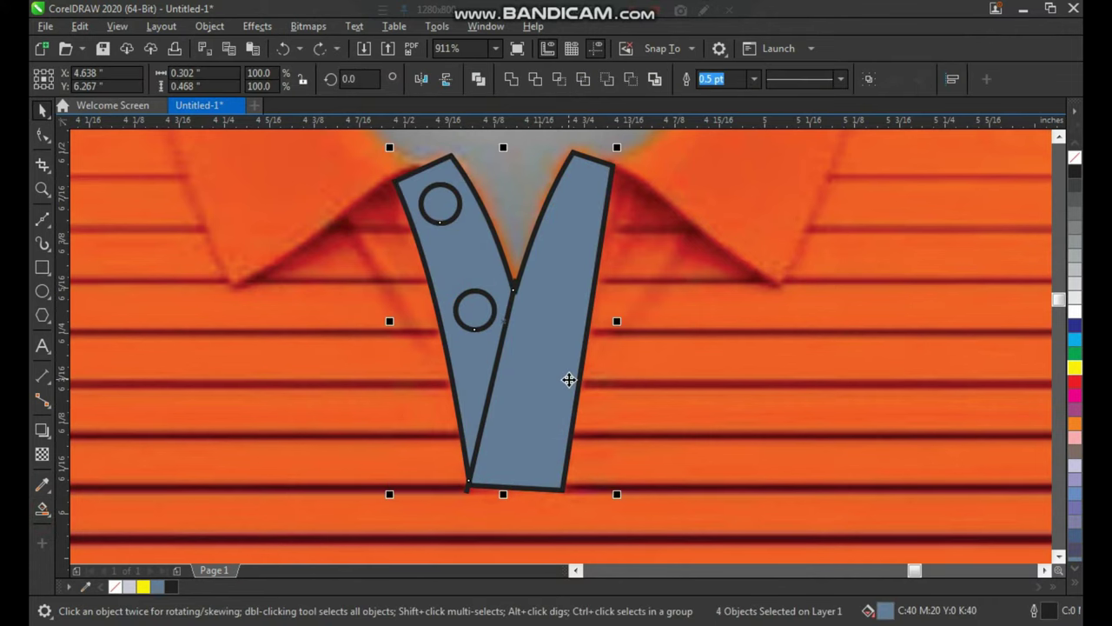
{"action": "key", "text": "ctrl+g"}
{"action": "key", "text": "F3"}
{"action": "key", "text": "F3"}
{"action": "key", "text": "F2"}
{"action": "left_click_drag", "start_coordinate": [311, 335], "coordinate": [794, 502]}
{"action": "left_click", "coordinate": [668, 428]}
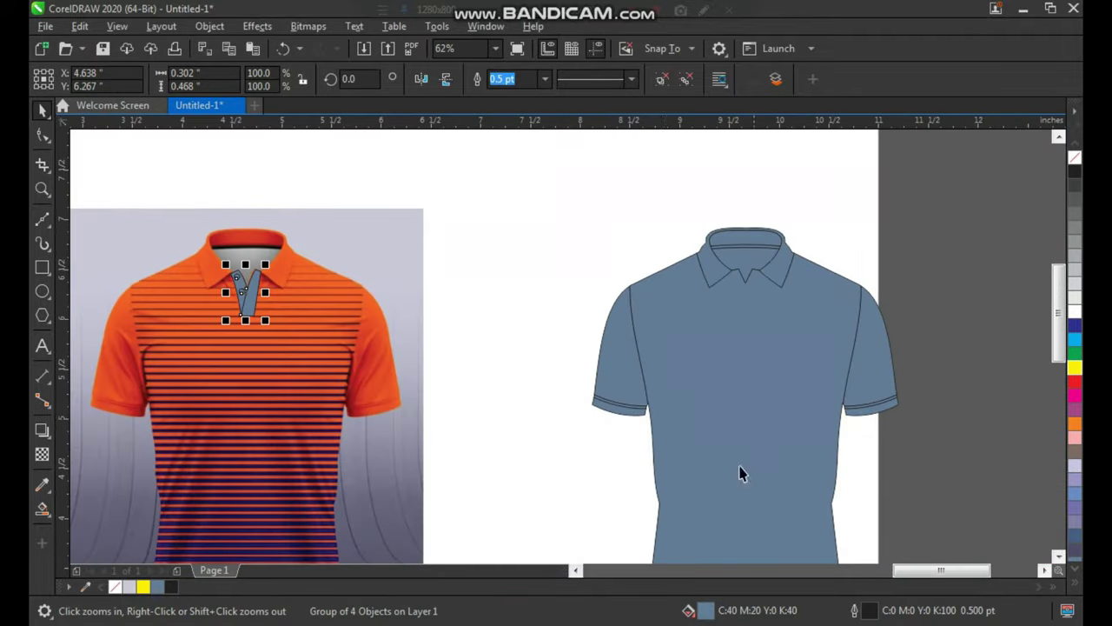
{"action": "key", "text": "space"}
{"action": "key", "text": "z"}
{"action": "left_click_drag", "start_coordinate": [779, 339], "coordinate": [714, 245]}
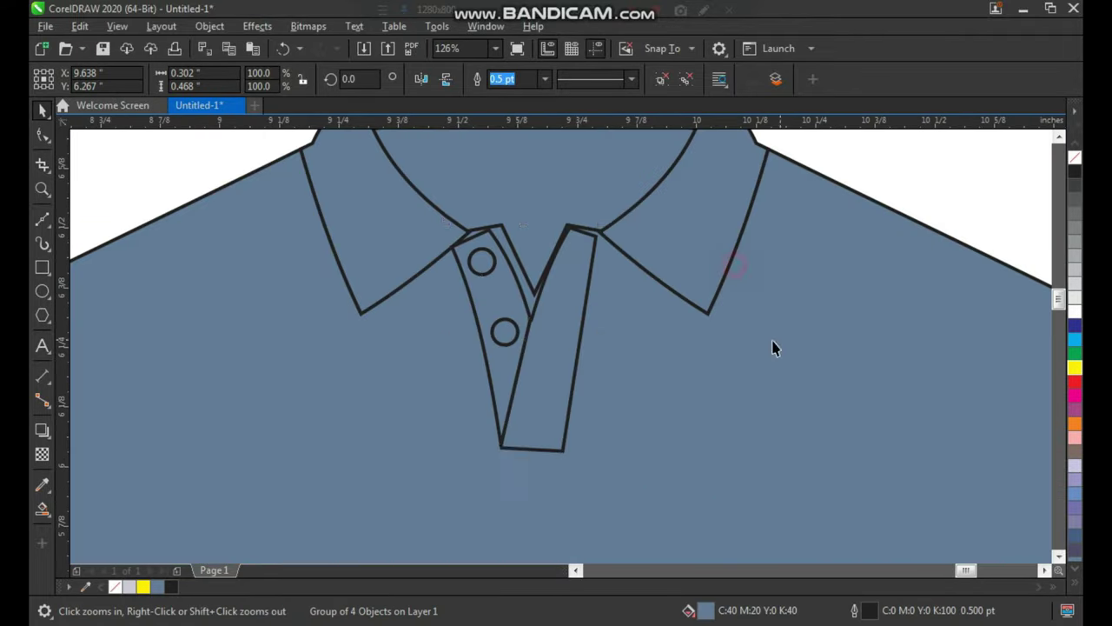
Enlarge the placket group to 102.6% so that it meets the collar edges.
{"action": "left_click_drag", "start_coordinate": [538, 258], "coordinate": [547, 248]}
{"action": "key", "text": "ctrl+z"}
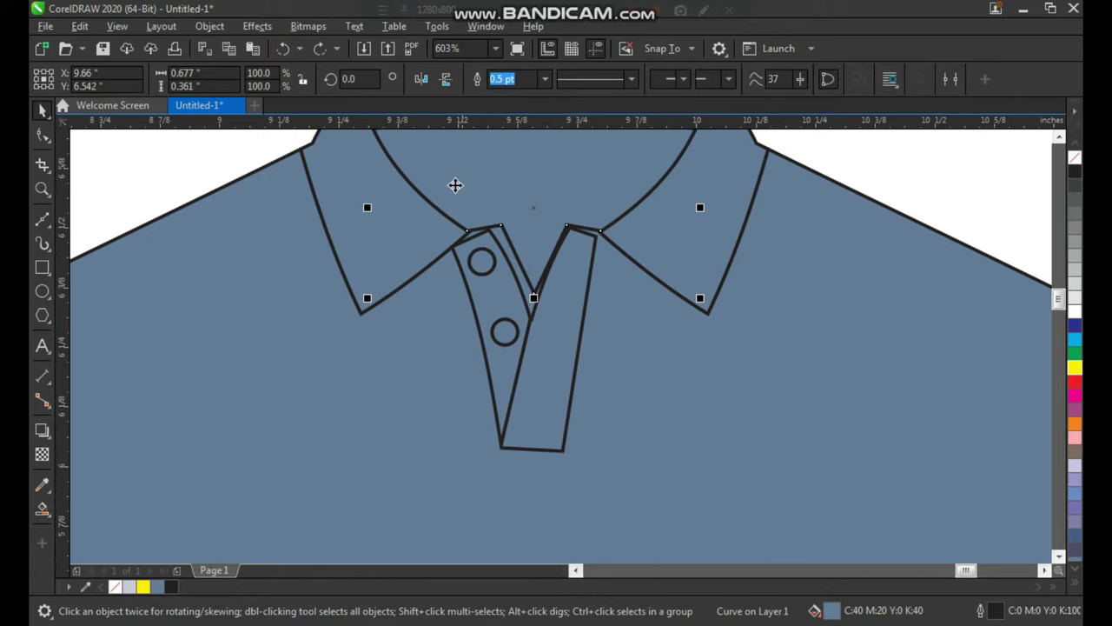
{"action": "key", "text": "F2"}
{"action": "left_click_drag", "start_coordinate": [436, 173], "coordinate": [651, 377]}
{"action": "left_click", "coordinate": [638, 310]}
{"action": "left_click_drag", "start_coordinate": [677, 246], "coordinate": [698, 235]}
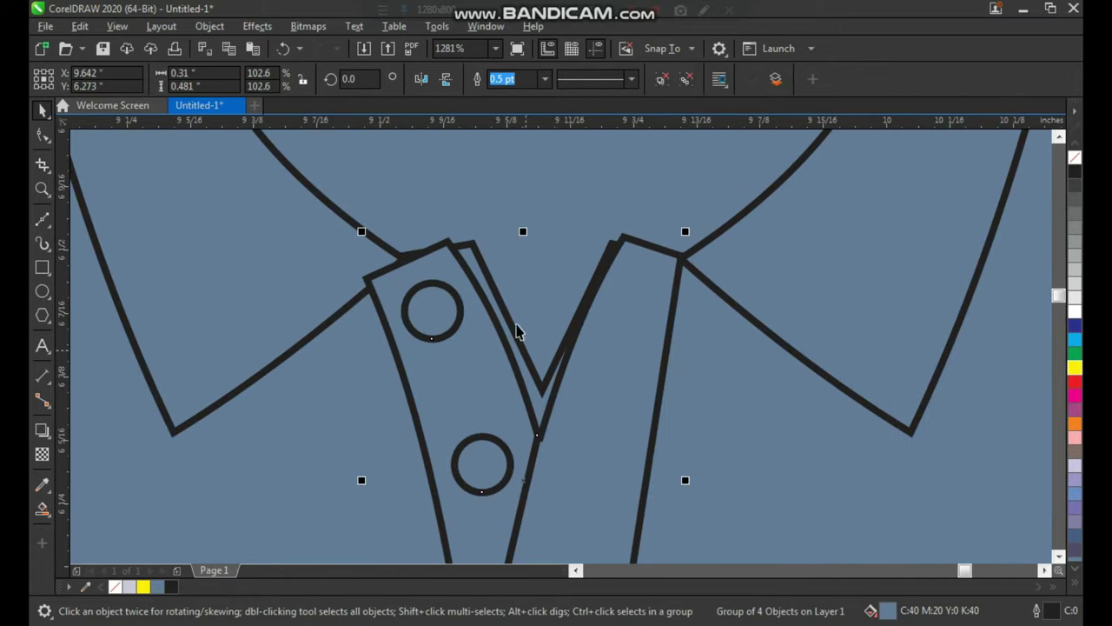
Move the three V-notch nodes of the front neck opening shape in under the placket.
{"action": "left_click", "coordinate": [536, 364]}
{"action": "key", "text": "F10"}
{"action": "left_click_drag", "start_coordinate": [473, 246], "coordinate": [447, 364]}
{"action": "left_click_drag", "start_coordinate": [541, 391], "coordinate": [547, 498]}
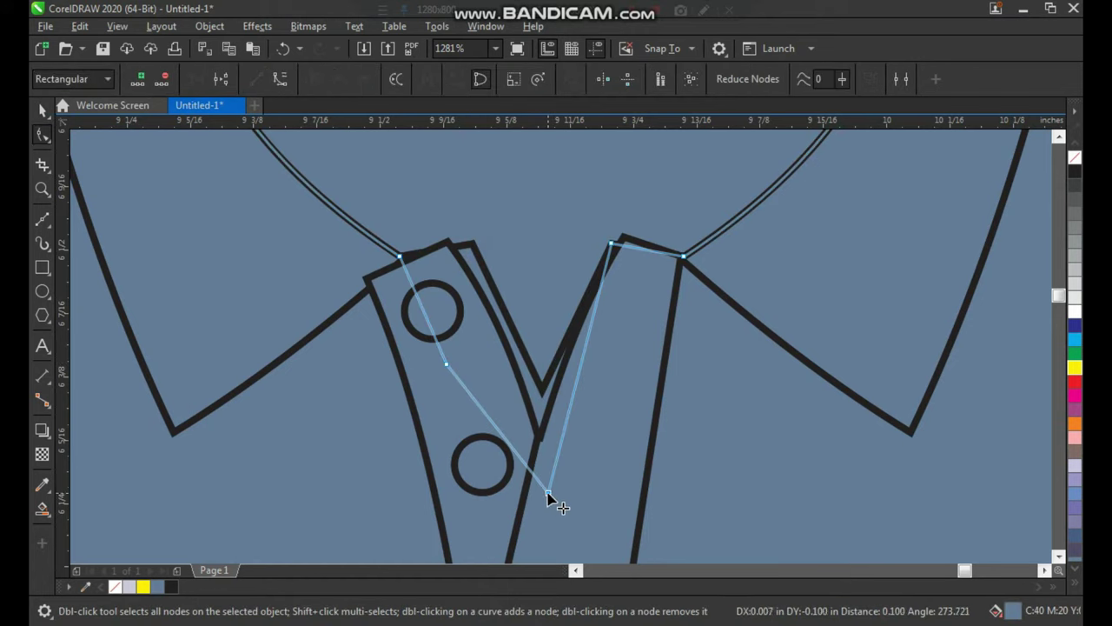
{"action": "left_click_drag", "start_coordinate": [611, 245], "coordinate": [626, 305]}
{"action": "key", "text": "space"}
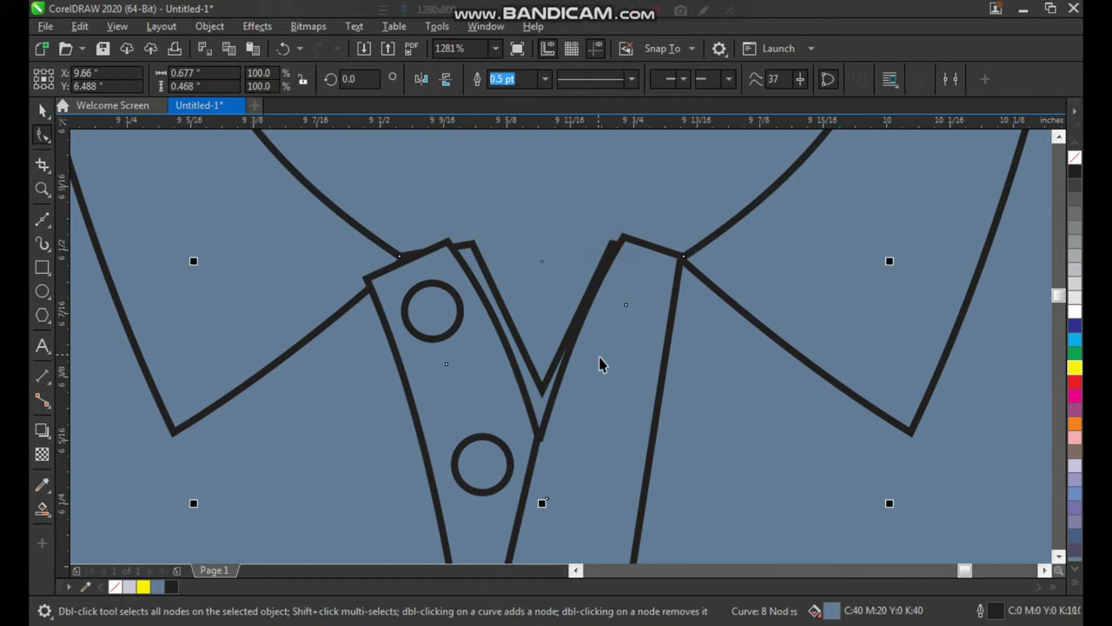
Try shifting the overlapping neck and body shapes to identify which ones still outline the V notch.
{"action": "scroll", "coordinate": [590, 362], "scroll_direction": "down", "scroll_amount": 2}
{"action": "left_click", "coordinate": [562, 431]}
{"action": "left_click", "coordinate": [577, 407]}
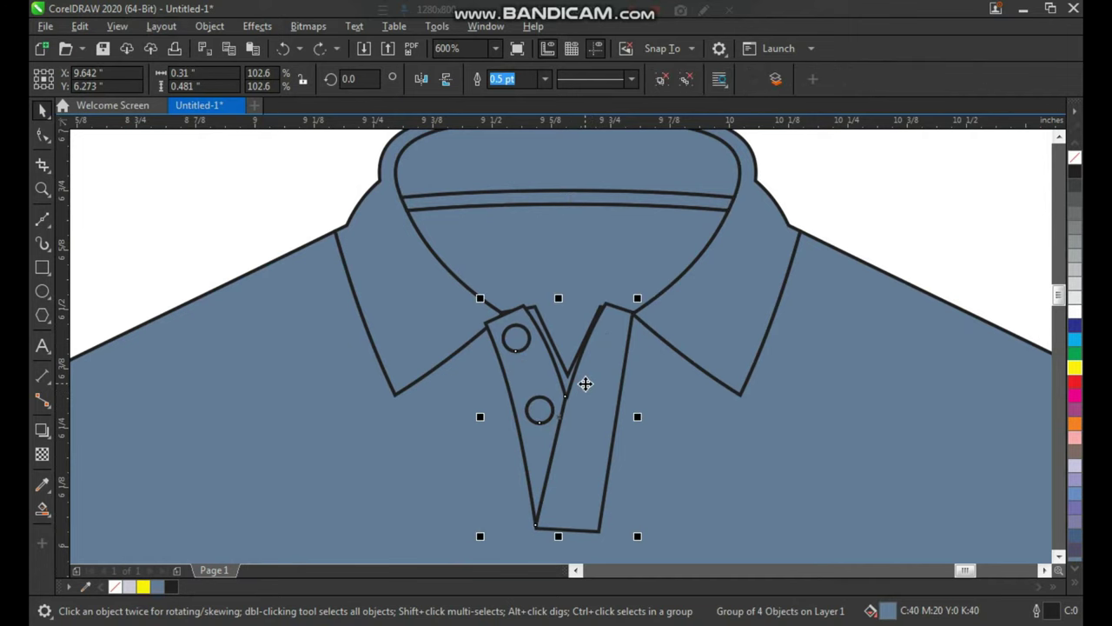
{"action": "left_click_drag", "start_coordinate": [581, 308], "coordinate": [605, 288]}
{"action": "key", "text": "ctrl+z"}
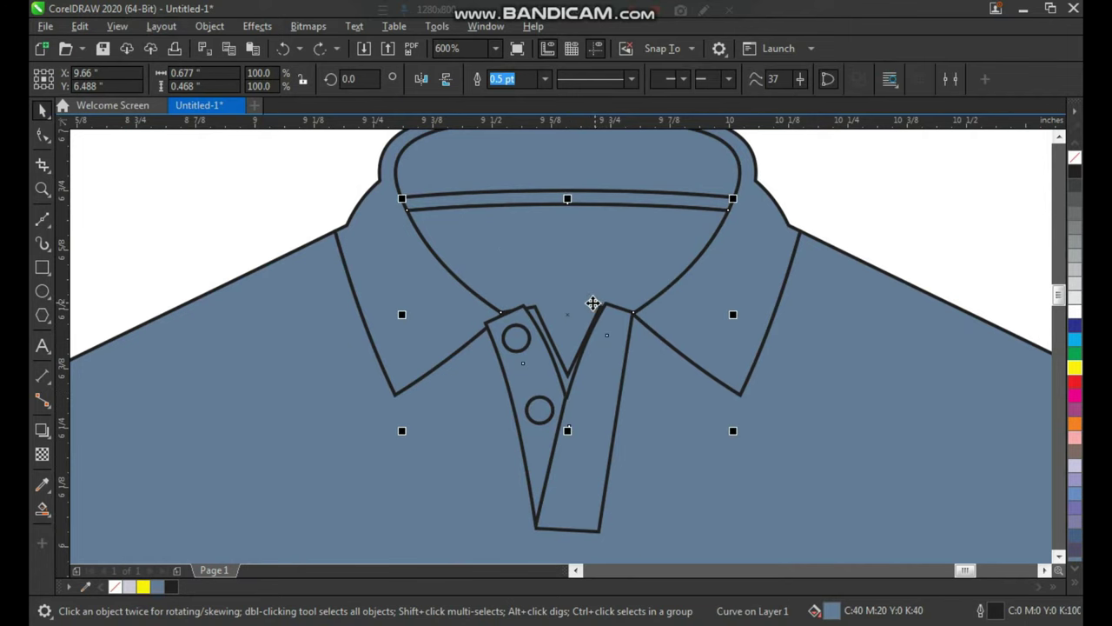
{"action": "key", "text": "F2"}
{"action": "left_click_drag", "start_coordinate": [482, 236], "coordinate": [653, 476]}
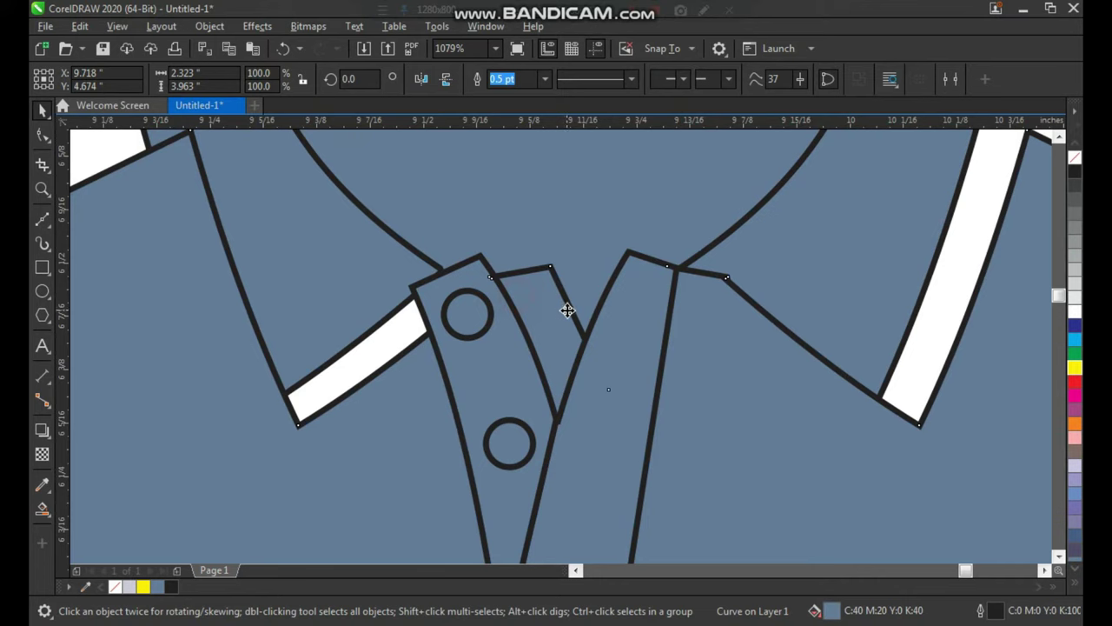
{"action": "left_click", "coordinate": [565, 309]}
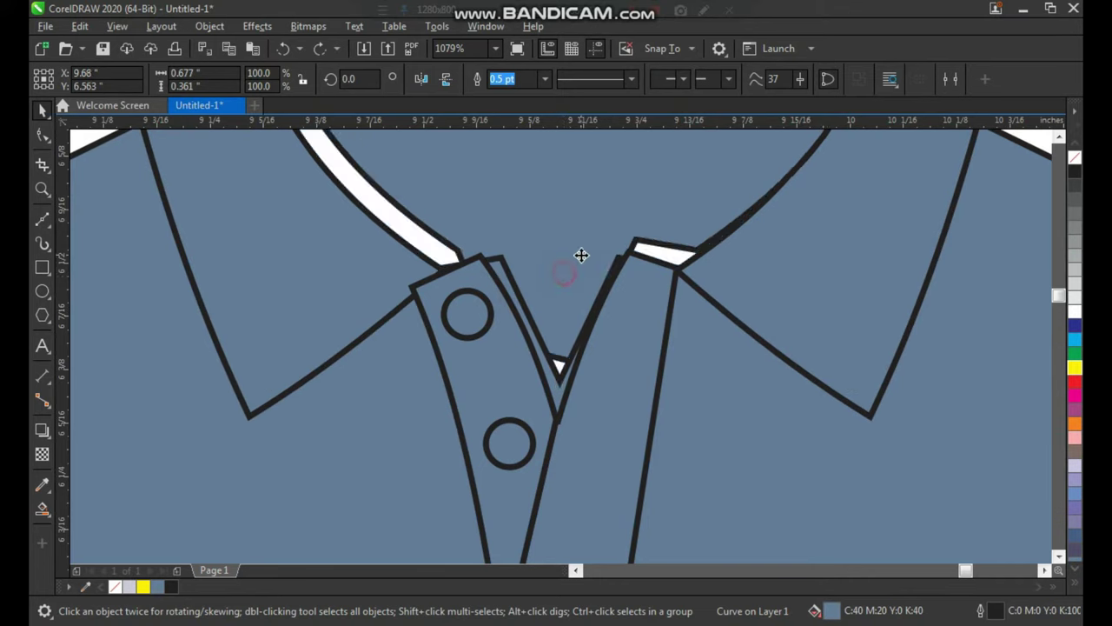
Move the three V-notch nodes of the shirt body's neckline in under the placket.
{"action": "scroll", "coordinate": [540, 264], "scroll_direction": "down", "scroll_amount": 3}
{"action": "left_click", "coordinate": [775, 262]}
{"action": "key", "text": "z"}
{"action": "left_click_drag", "start_coordinate": [435, 186], "coordinate": [720, 447]}
{"action": "key", "text": "F10"}
{"action": "left_click_drag", "start_coordinate": [556, 255], "coordinate": [571, 266]}
{"action": "left_click_drag", "start_coordinate": [511, 342], "coordinate": [504, 420]}
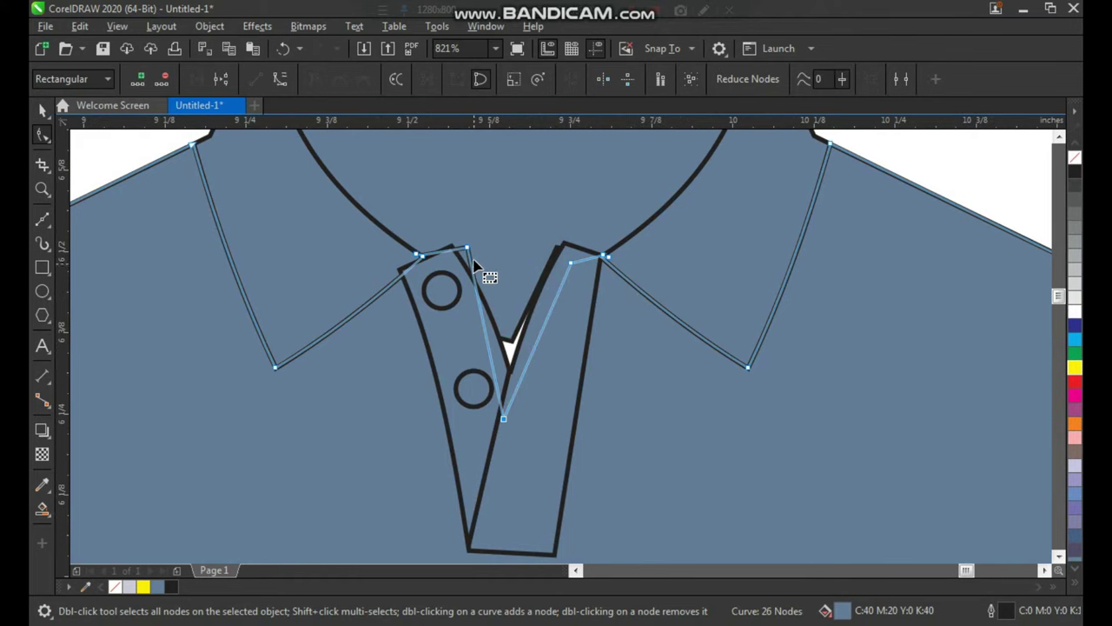
{"action": "left_click_drag", "start_coordinate": [467, 251], "coordinate": [452, 274]}
Move the V-notch nodes of the remaining neck shape in under the placket and deselect it.
{"action": "left_click", "coordinate": [492, 259]}
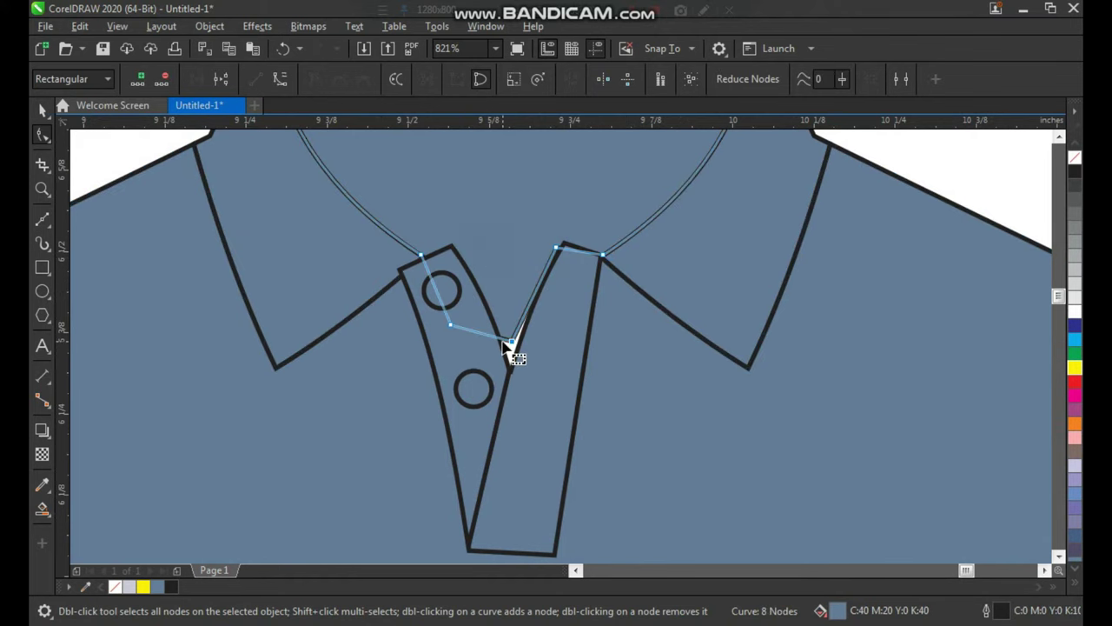
{"action": "left_click_drag", "start_coordinate": [511, 342], "coordinate": [512, 410]}
{"action": "left_click_drag", "start_coordinate": [557, 251], "coordinate": [571, 275]}
{"action": "key", "text": "space"}
{"action": "scroll", "coordinate": [514, 367], "scroll_direction": "down", "scroll_amount": 2}
{"action": "left_click", "coordinate": [688, 240]}
Examine the whole vector shirt and compare it with the reference shirt photo.
{"action": "key", "text": "F2"}
{"action": "left_click_drag", "start_coordinate": [737, 222], "coordinate": [425, 499]}
{"action": "scroll", "coordinate": [547, 290], "scroll_direction": "down", "scroll_amount": 2}
{"action": "left_click_drag", "start_coordinate": [498, 345], "coordinate": [660, 521]}
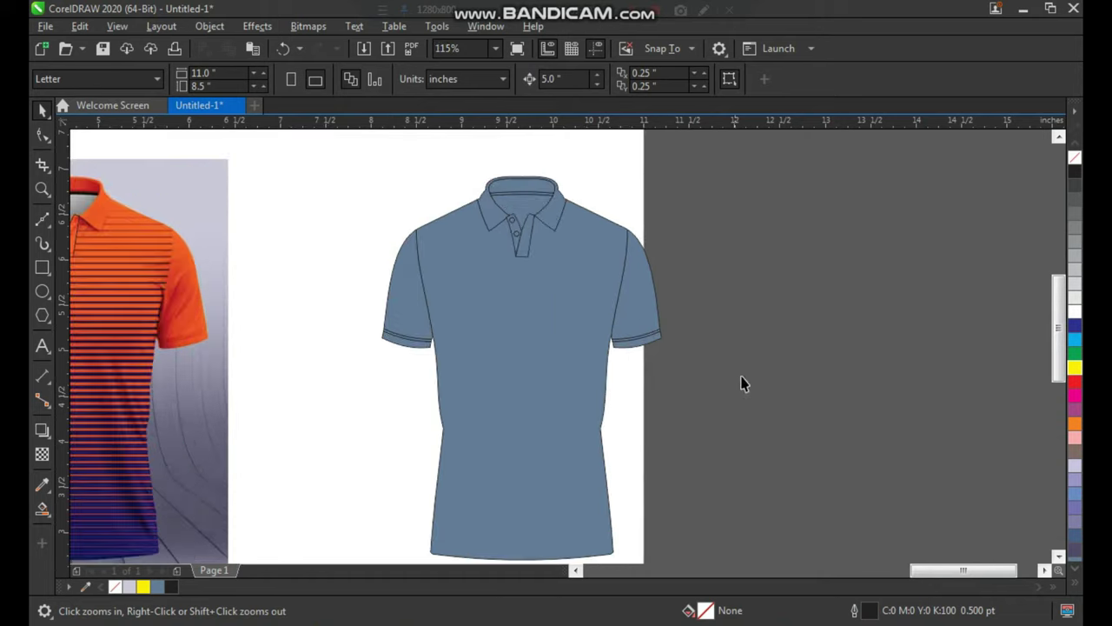
{"action": "scroll", "coordinate": [583, 289], "scroll_direction": "down", "scroll_amount": 2}
{"action": "key", "text": "F2"}
{"action": "left_click_drag", "start_coordinate": [688, 177], "coordinate": [214, 498]}
{"action": "left_click_drag", "start_coordinate": [609, 290], "coordinate": [597, 289]}
{"action": "key", "text": "ctrl+z"}
{"action": "left_click", "coordinate": [608, 387]}
{"action": "key", "text": "F2"}
{"action": "left_click_drag", "start_coordinate": [585, 169], "coordinate": [751, 468]}
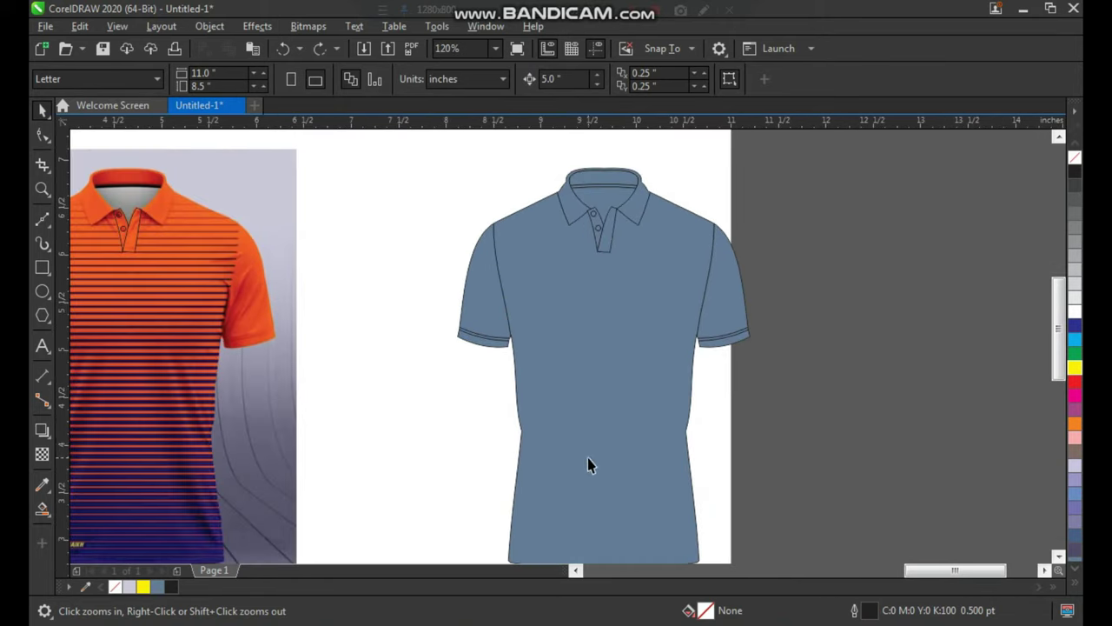
{"action": "scroll", "coordinate": [477, 306], "scroll_direction": "down", "scroll_amount": 2}
{"action": "left_click_drag", "start_coordinate": [432, 431], "coordinate": [433, 431]}
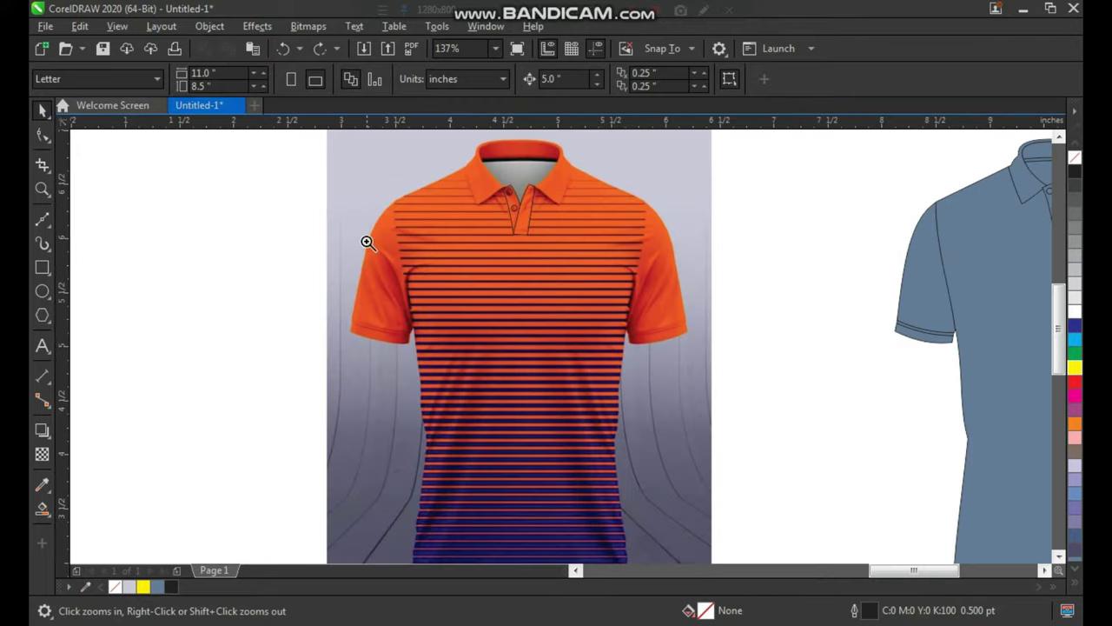
Sketch a closed freehand shadow shape about 0.46 by 0.98 inches over the inner folds of the reference shirt's left sleeve.
{"action": "scroll", "coordinate": [464, 393], "scroll_direction": "up", "scroll_amount": 3}
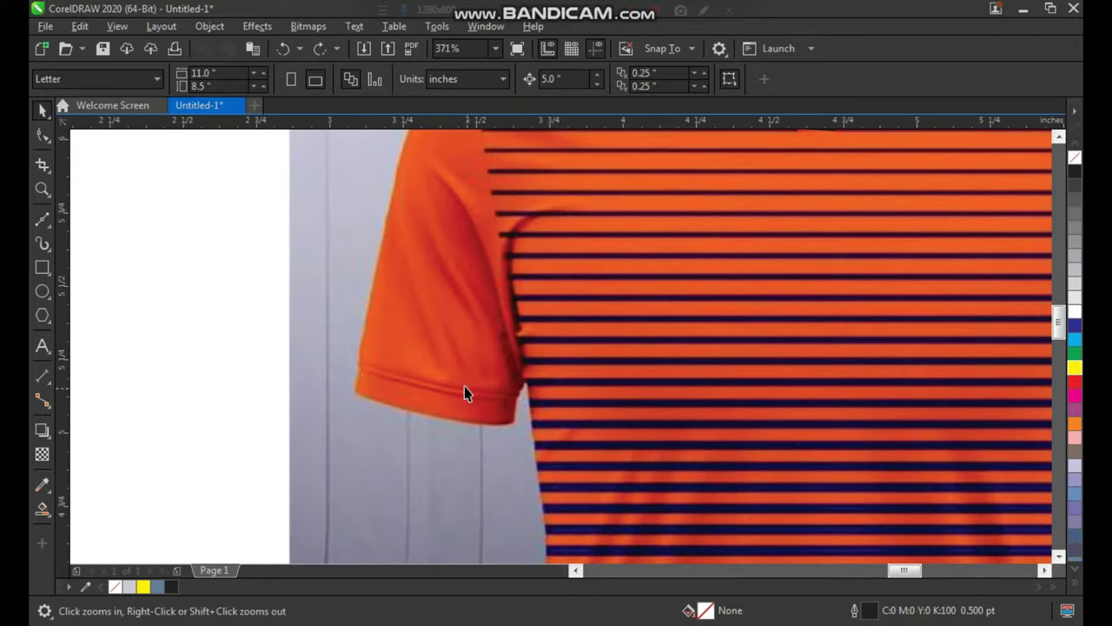
{"action": "left_click", "coordinate": [50, 225]}
{"action": "left_click", "coordinate": [103, 220]}
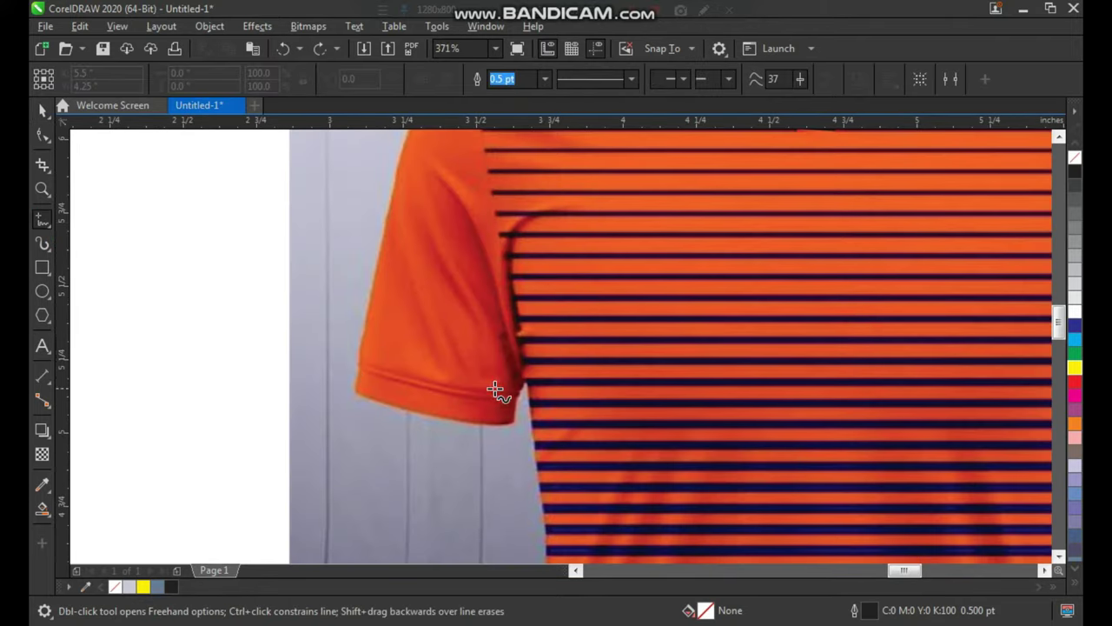
{"action": "mouse_move", "coordinate": [501, 430]}
{"action": "left_mouse_down"}
{"action": "mouse_move", "coordinate": [506, 393]}
{"action": "mouse_move", "coordinate": [493, 361]}
{"action": "left_mouse_up"}
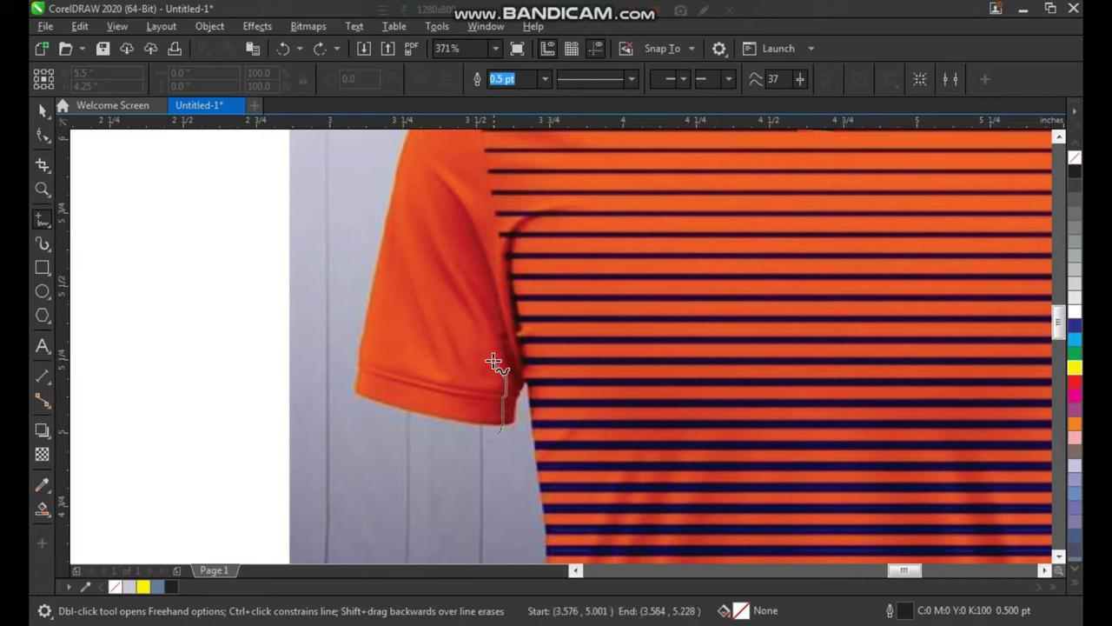
{"action": "mouse_move", "coordinate": [473, 316]}
{"action": "left_mouse_down"}
{"action": "mouse_move", "coordinate": [413, 199]}
{"action": "mouse_move", "coordinate": [436, 241]}
{"action": "left_mouse_up"}
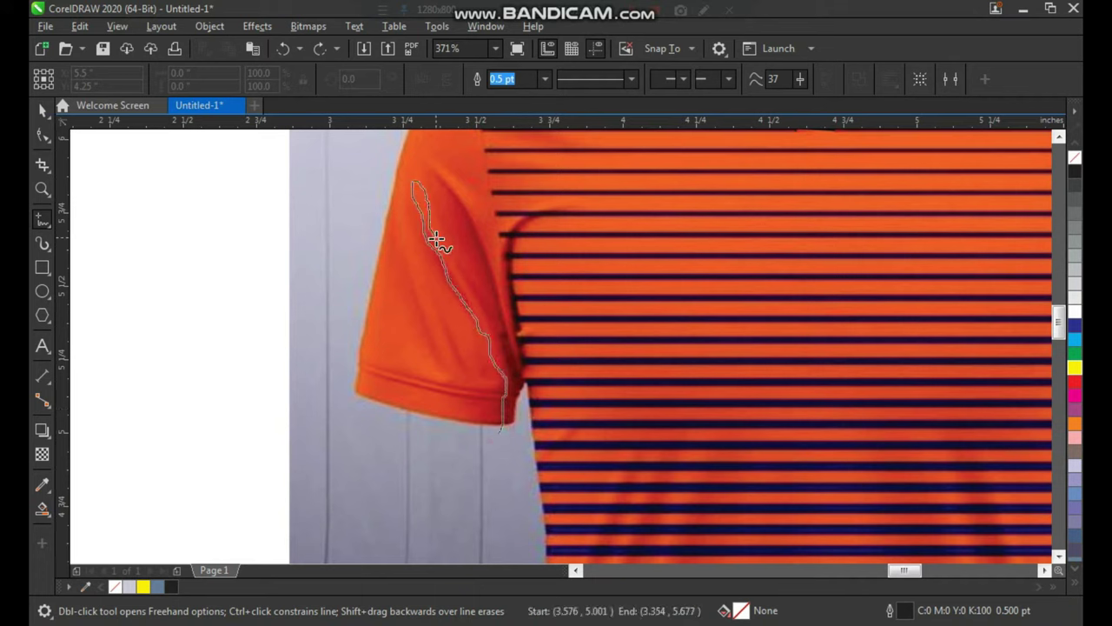
{"action": "left_click_drag", "start_coordinate": [482, 304], "coordinate": [460, 239]}
{"action": "left_click_drag", "start_coordinate": [453, 176], "coordinate": [489, 230]}
{"action": "mouse_move", "coordinate": [522, 265]}
{"action": "left_mouse_down"}
{"action": "mouse_move", "coordinate": [545, 337]}
{"action": "mouse_move", "coordinate": [544, 396]}
{"action": "mouse_move", "coordinate": [498, 432]}
{"action": "left_mouse_up"}
{"action": "key", "text": "space"}
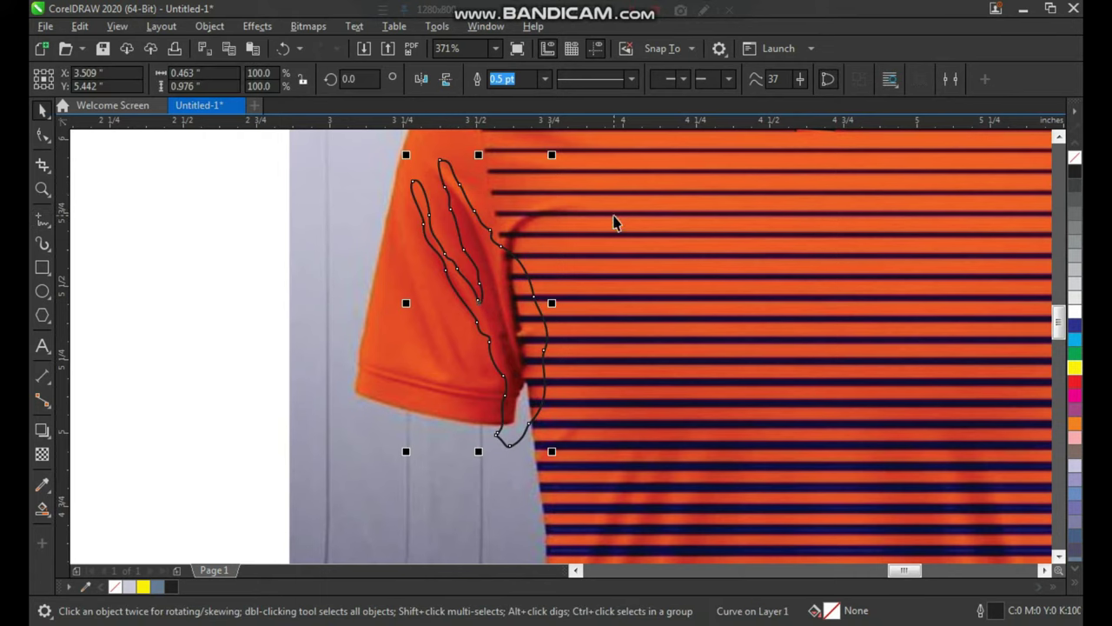
Fill the freehand sleeve shadow shape with black and remove its outline.
{"action": "scroll", "coordinate": [477, 271], "scroll_direction": "down", "scroll_amount": 3}
{"action": "scroll", "coordinate": [608, 262], "scroll_direction": "up", "scroll_amount": 4}
{"action": "left_click", "coordinate": [1075, 172]}
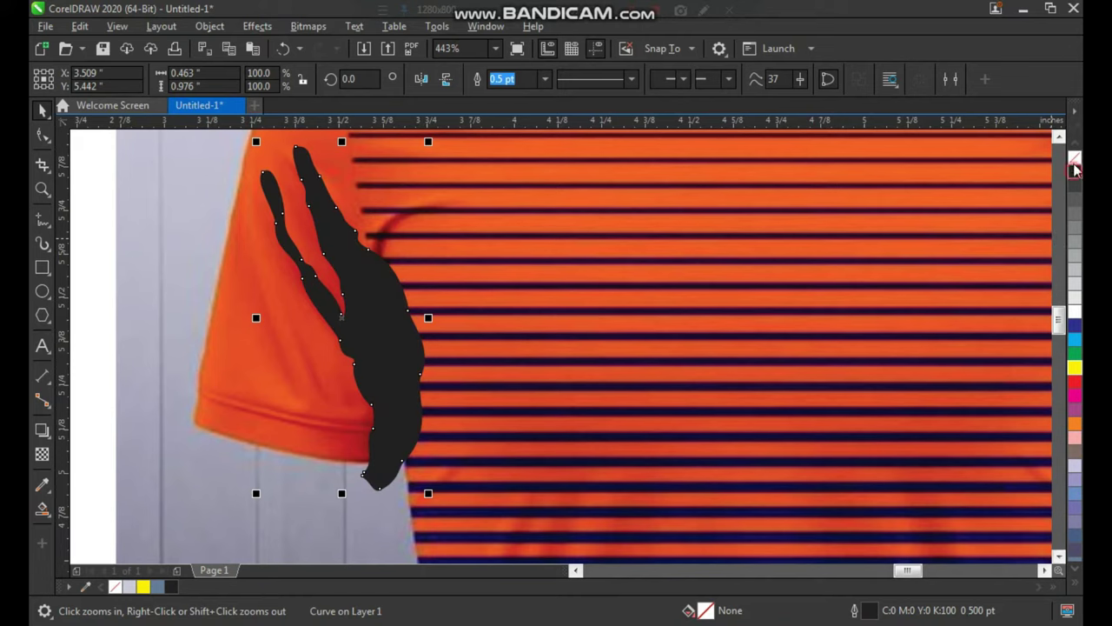
{"action": "right_click", "coordinate": [1075, 157]}
{"action": "scroll", "coordinate": [576, 238], "scroll_direction": "down", "scroll_amount": 3}
{"action": "scroll", "coordinate": [478, 211], "scroll_direction": "up", "scroll_amount": 4}
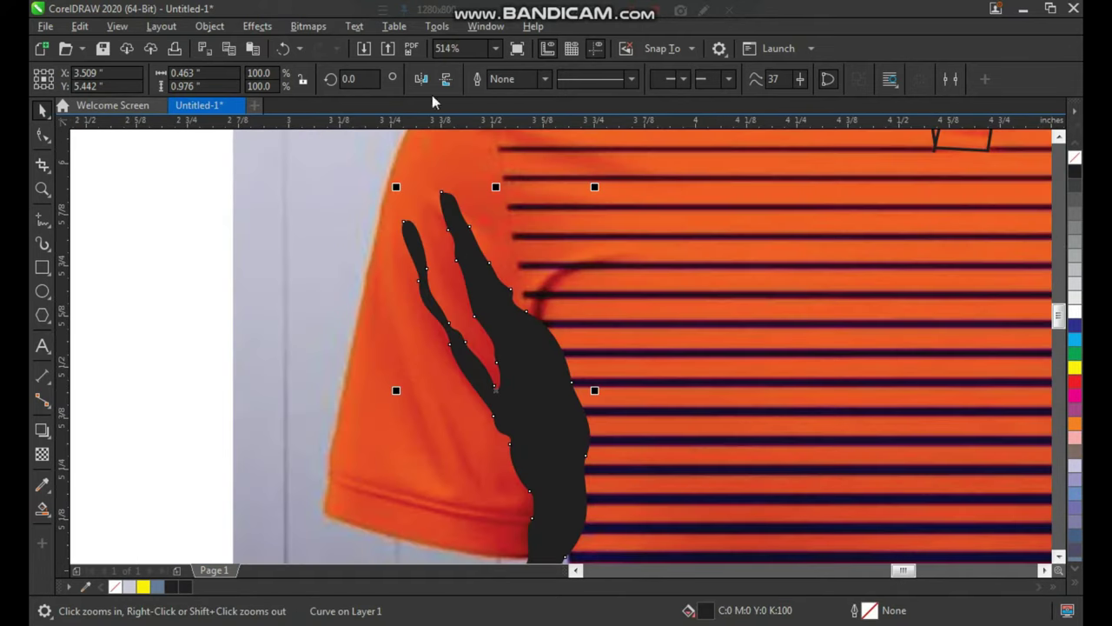
Apply a Gaussian Blur with a radius of 14.1 pixels to the black sleeve shadow.
{"action": "left_click", "coordinate": [306, 27]}
{"action": "mouse_move", "coordinate": [273, 31]}
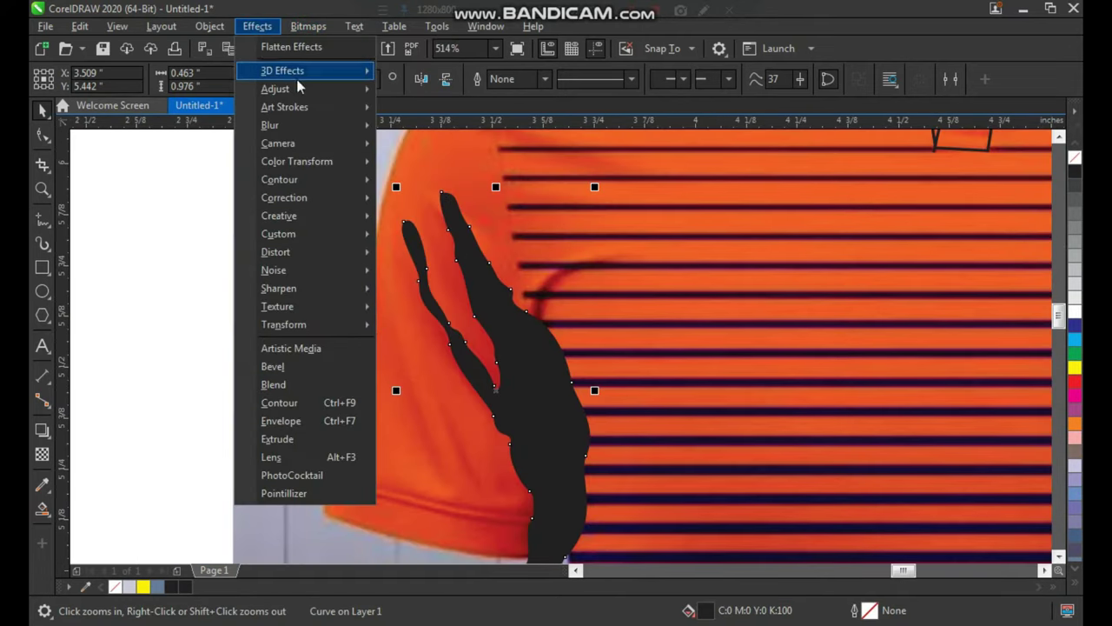
{"action": "mouse_move", "coordinate": [321, 121]}
{"action": "left_click", "coordinate": [431, 165]}
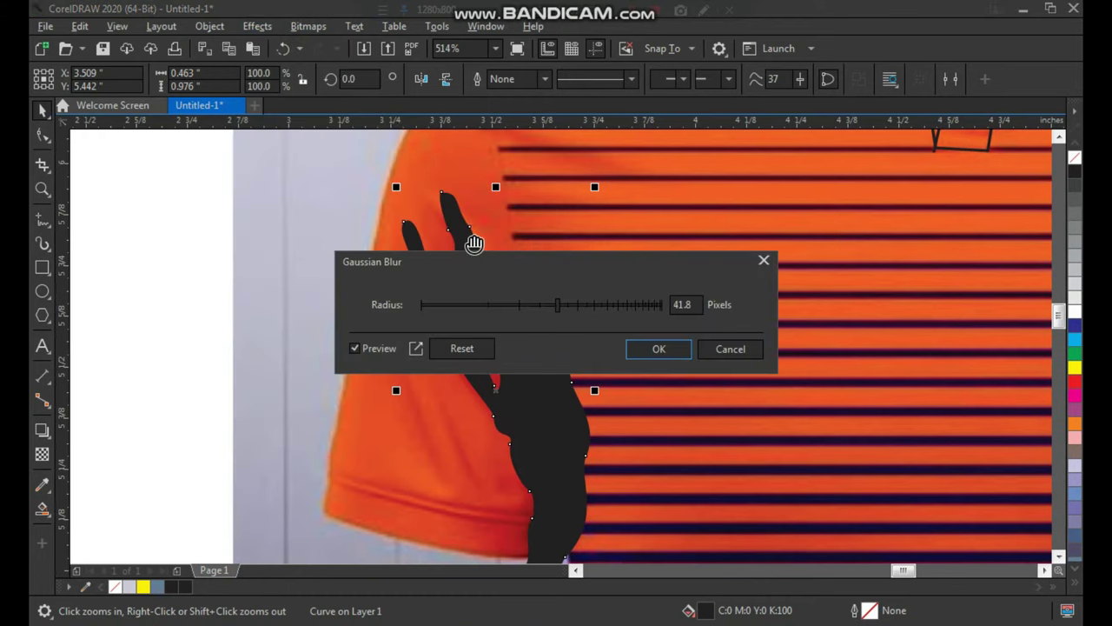
{"action": "left_click_drag", "start_coordinate": [546, 258], "coordinate": [729, 147]}
{"action": "left_click_drag", "start_coordinate": [719, 194], "coordinate": [665, 193]}
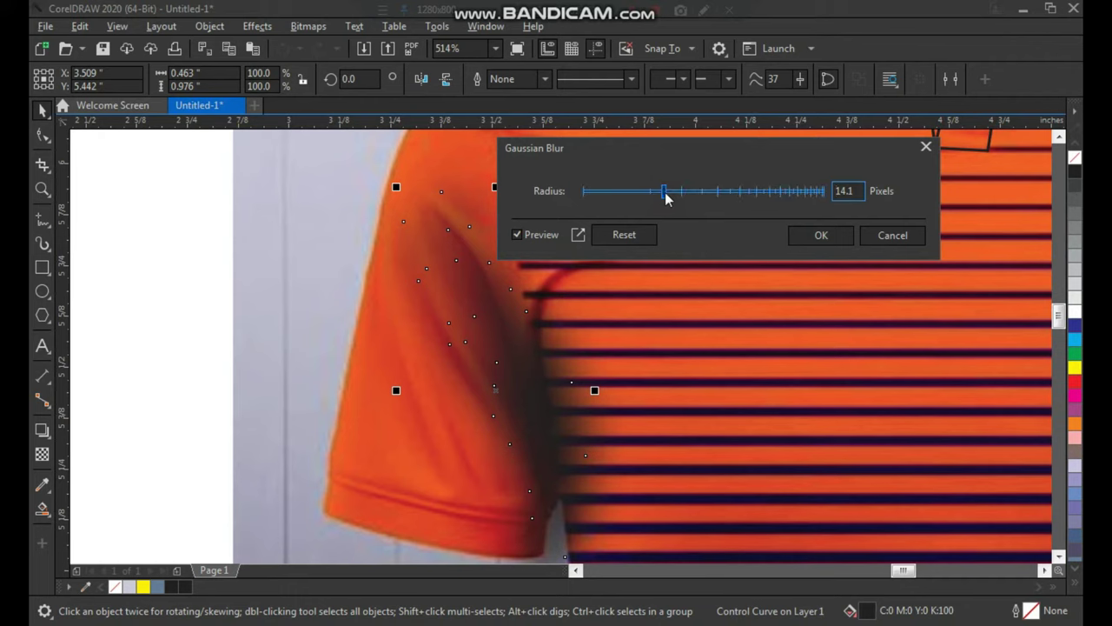
{"action": "left_click", "coordinate": [817, 239]}
Move the blurred shadow from the reference photo onto the left sleeve seam of the blue vector shirt.
{"action": "scroll", "coordinate": [439, 269], "scroll_direction": "down", "scroll_amount": 3}
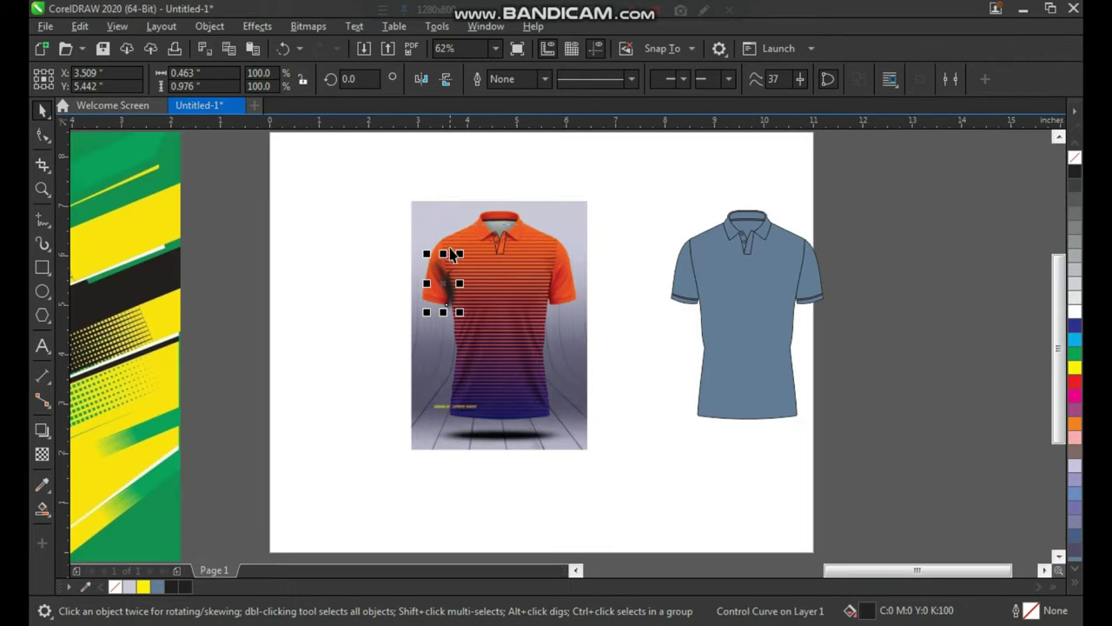
{"action": "key", "text": "F2"}
{"action": "left_click_drag", "start_coordinate": [439, 195], "coordinate": [831, 425]}
{"action": "left_click_drag", "start_coordinate": [213, 308], "coordinate": [677, 310]}
{"action": "left_click", "coordinate": [627, 224]}
{"action": "left_click_drag", "start_coordinate": [627, 224], "coordinate": [905, 415]}
{"action": "left_click", "coordinate": [347, 296]}
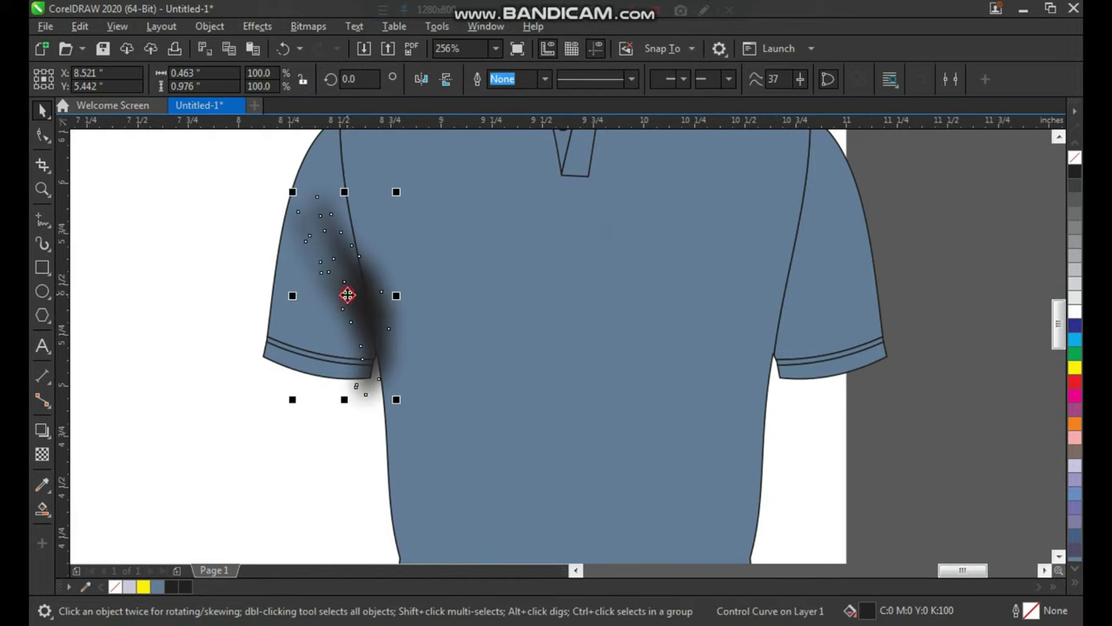
Place a horizontally mirrored copy of the blurred shadow over the right sleeve seam of the vector shirt.
{"action": "right_click", "coordinate": [464, 316]}
{"action": "left_click_drag", "start_coordinate": [288, 293], "coordinate": [464, 315]}
{"action": "left_click_drag", "start_coordinate": [462, 314], "coordinate": [754, 321]}
{"action": "key", "text": "ctrl+z"}
{"action": "left_click_drag", "start_coordinate": [461, 313], "coordinate": [801, 346]}
{"action": "left_click", "coordinate": [809, 441]}
{"action": "left_click", "coordinate": [810, 295]}
{"action": "scroll", "coordinate": [758, 322], "scroll_direction": "down", "scroll_amount": 1}
PowerClip the mirrored blurred shadow inside the right sleeve of the vector shirt.
{"action": "key", "text": "F2"}
{"action": "left_click_drag", "start_coordinate": [739, 230], "coordinate": [858, 392]}
{"action": "right_click", "coordinate": [540, 244]}
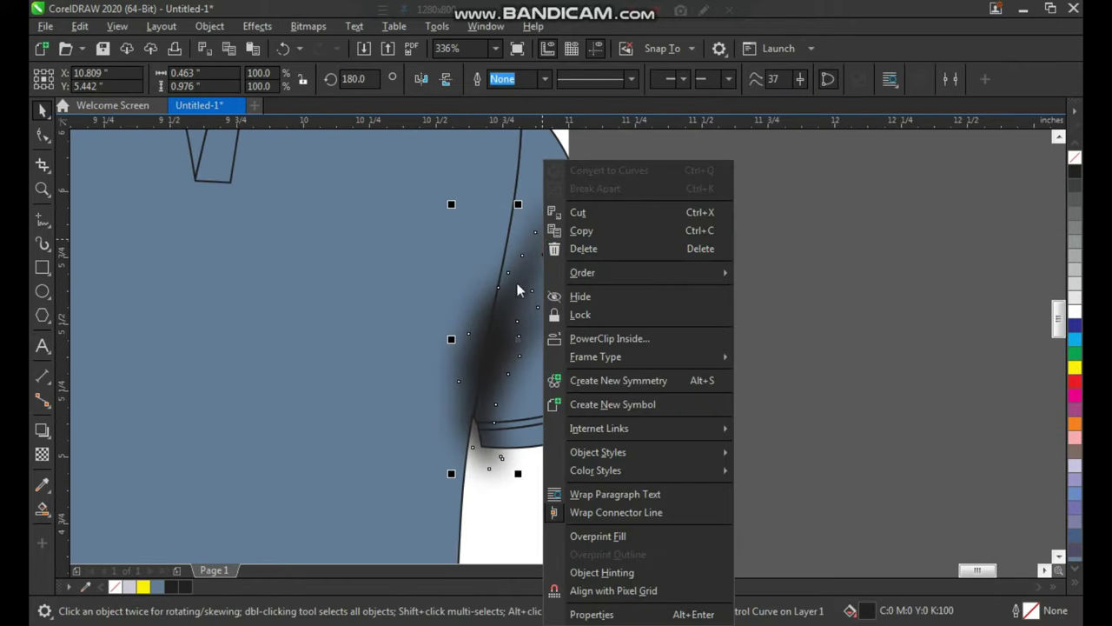
{"action": "left_click", "coordinate": [521, 290]}
{"action": "left_click", "coordinate": [531, 286]}
{"action": "right_click", "coordinate": [538, 279]}
{"action": "left_click", "coordinate": [583, 316]}
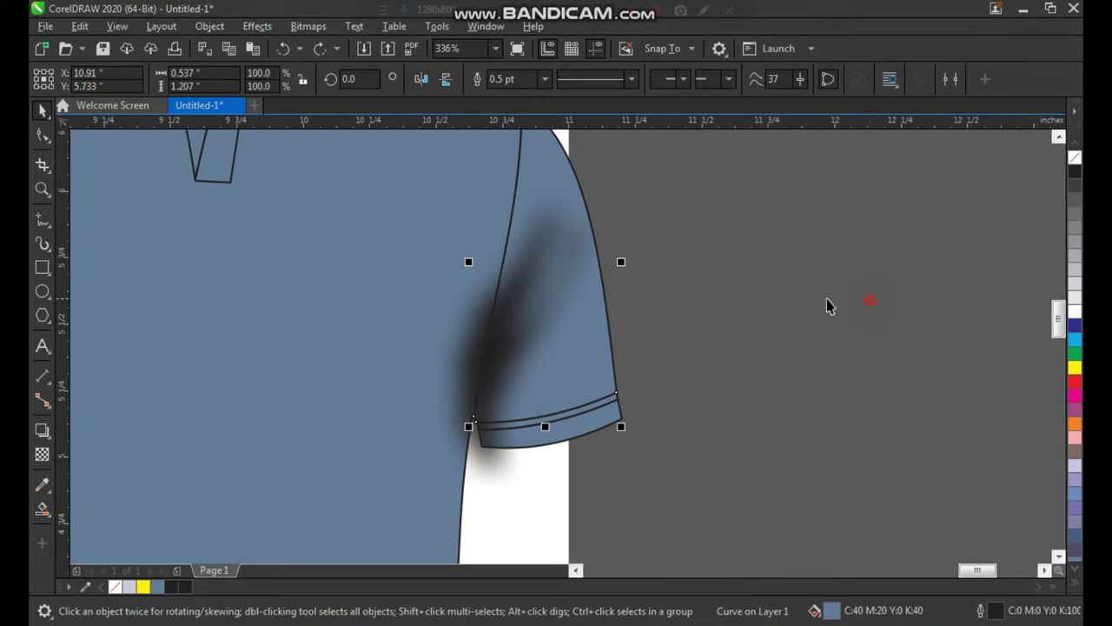
{"action": "left_click", "coordinate": [524, 322]}
{"action": "left_click", "coordinate": [516, 320]}
{"action": "right_click", "coordinate": [516, 321]}
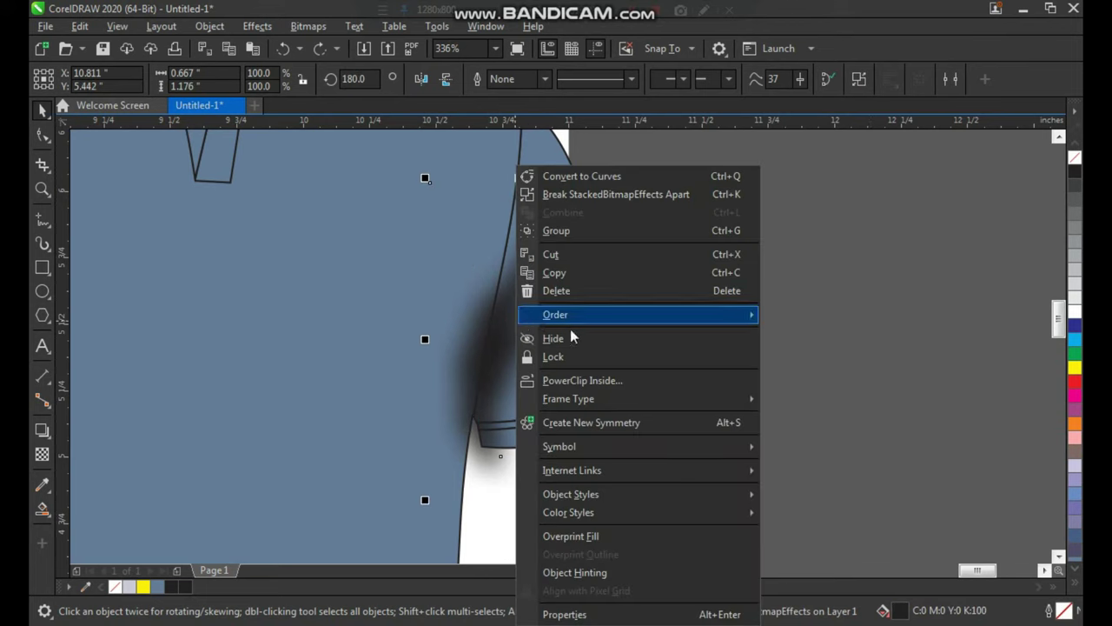
{"action": "left_click", "coordinate": [610, 381]}
{"action": "left_click", "coordinate": [547, 141]}
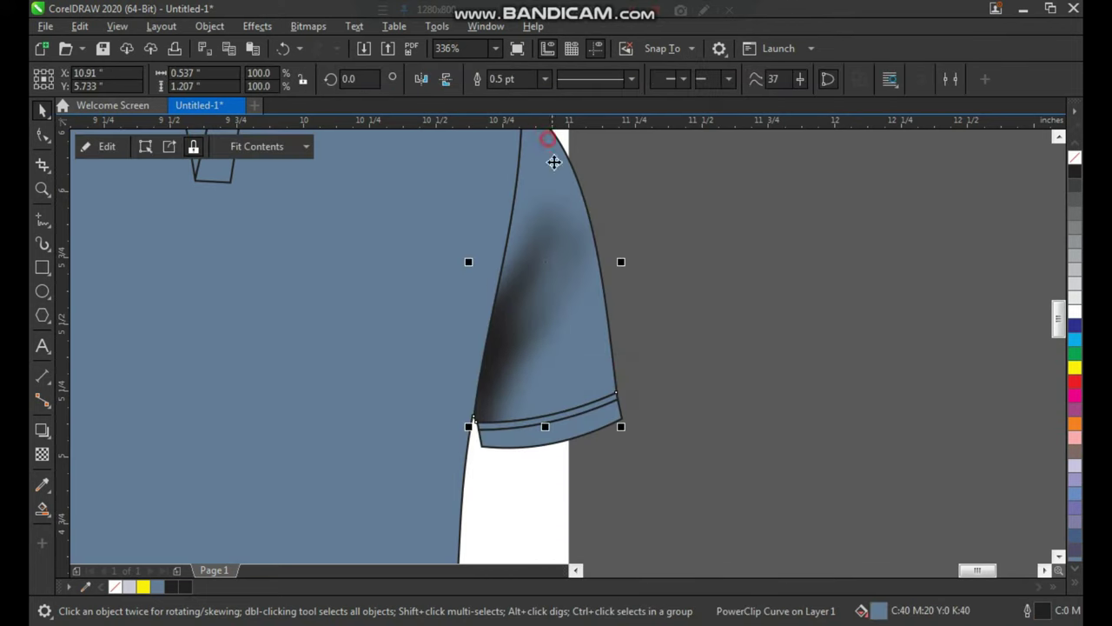
PowerClip the original blurred shadow inside the left sleeve of the vector shirt and deselect it.
{"action": "scroll", "coordinate": [632, 270], "scroll_direction": "down", "scroll_amount": 2}
{"action": "left_click", "coordinate": [636, 270]}
{"action": "key", "text": "F2"}
{"action": "left_click_drag", "start_coordinate": [457, 239], "coordinate": [519, 336]}
{"action": "left_click", "coordinate": [516, 359]}
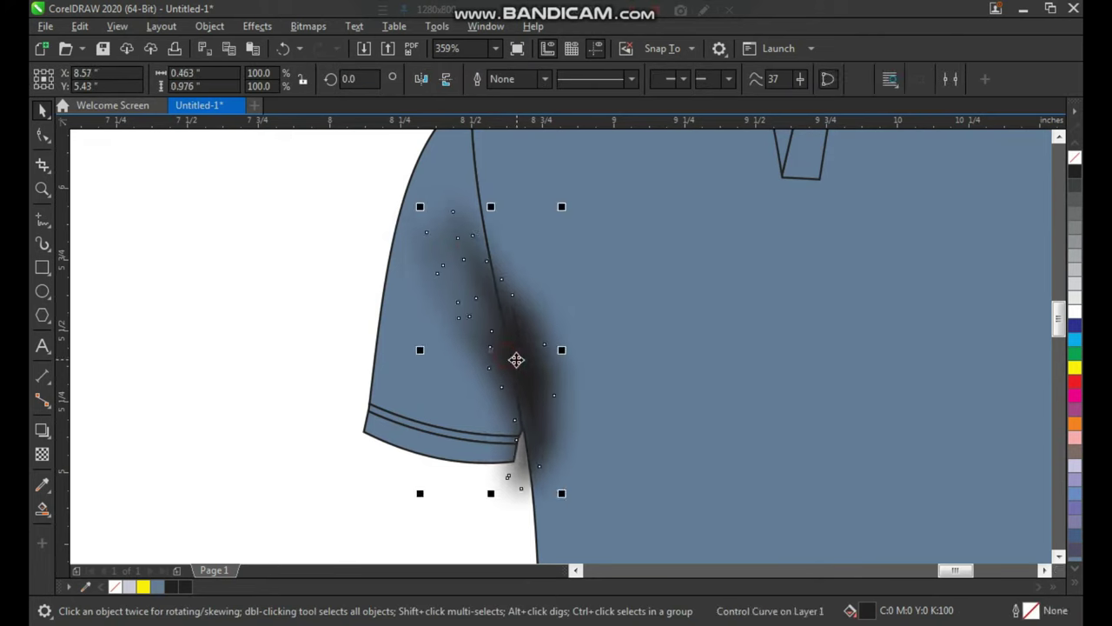
{"action": "left_click", "coordinate": [513, 352]}
{"action": "right_click", "coordinate": [511, 349]}
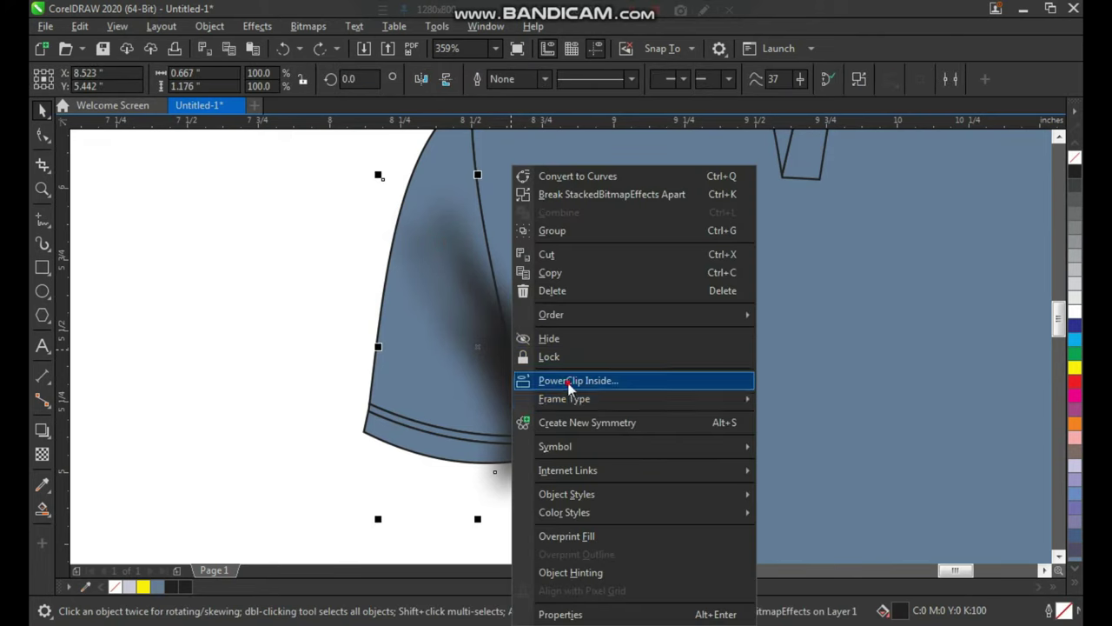
{"action": "left_click", "coordinate": [569, 382]}
{"action": "left_click", "coordinate": [429, 140]}
{"action": "left_click", "coordinate": [310, 195]}
{"action": "scroll", "coordinate": [424, 301], "scroll_direction": "down", "scroll_amount": 2}
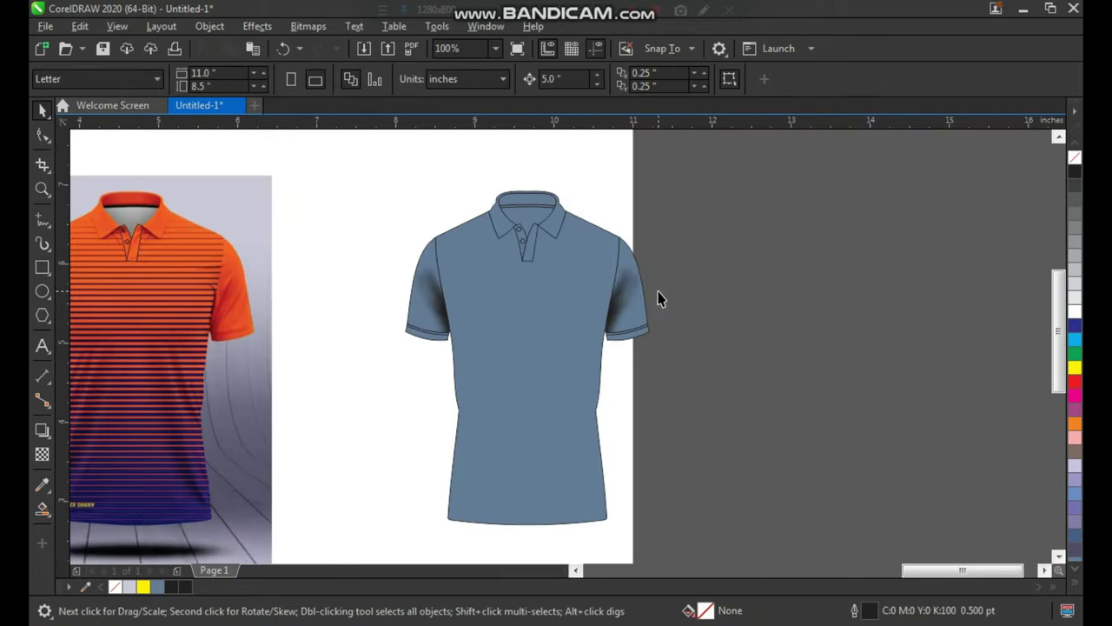
Draw a slim triangular fold shape with the Bézier tool, running from the reference shirt's left waist edge up toward the chest.
{"action": "scroll", "coordinate": [669, 246], "scroll_direction": "down", "scroll_amount": 1}
{"action": "key", "text": "F2"}
{"action": "left_click_drag", "start_coordinate": [722, 189], "coordinate": [515, 367]}
{"action": "key", "text": "space"}
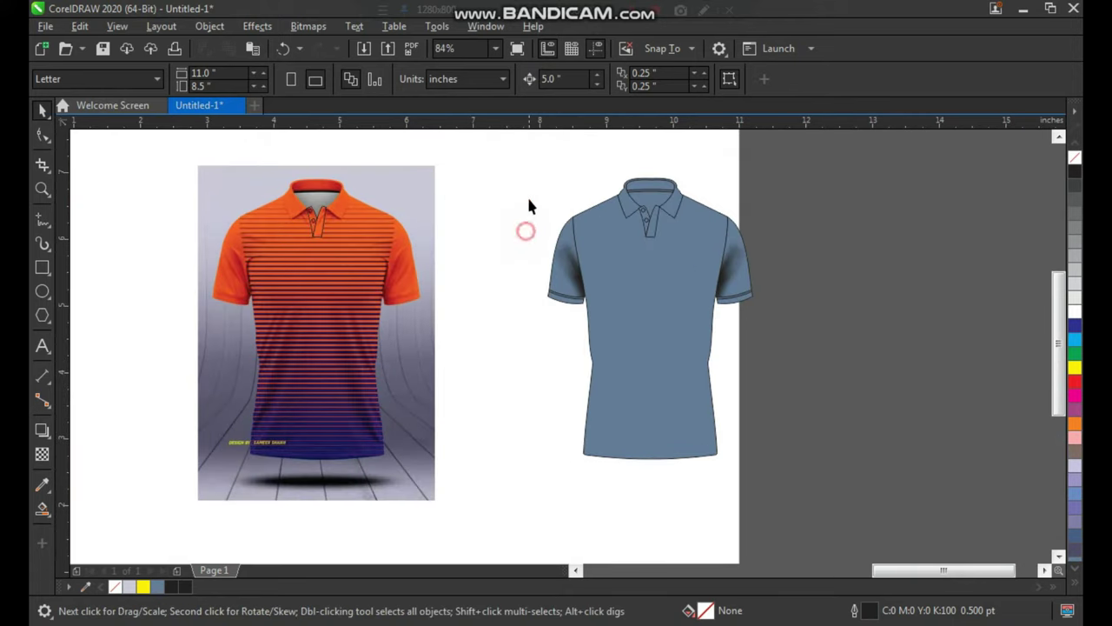
{"action": "key", "text": "z"}
{"action": "left_click", "coordinate": [374, 384]}
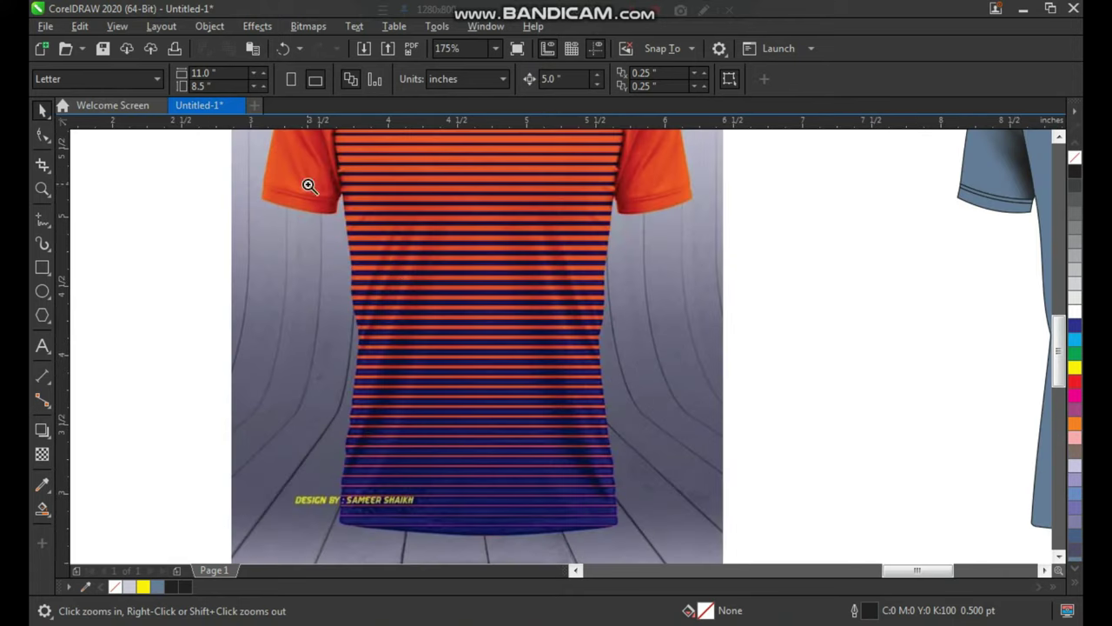
{"action": "scroll", "coordinate": [125, 306], "scroll_direction": "up", "scroll_amount": 2}
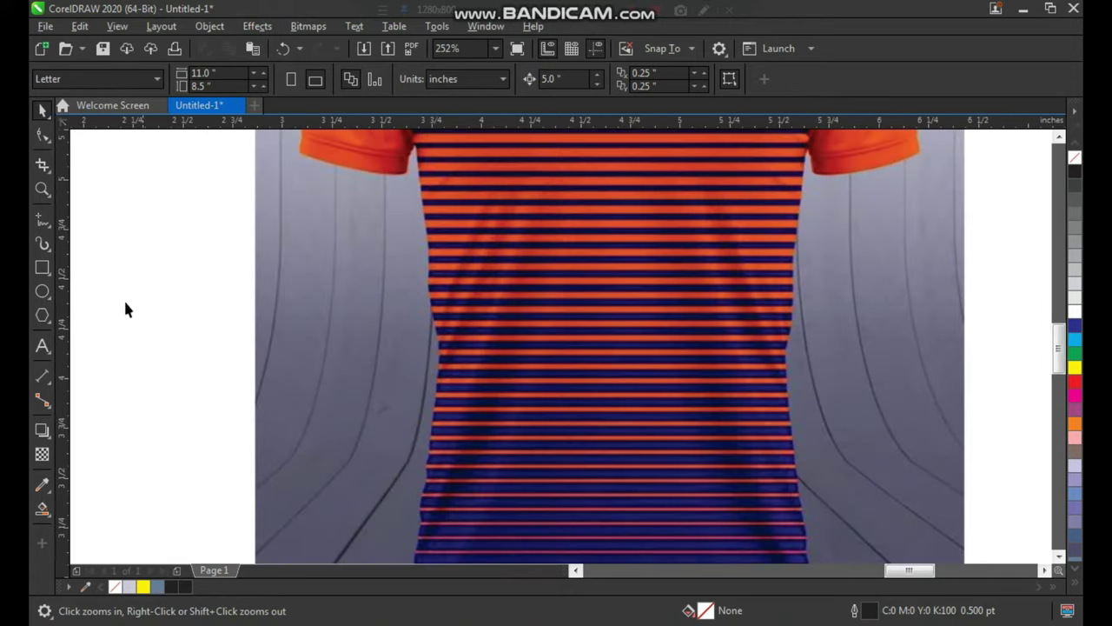
{"action": "left_click", "coordinate": [49, 227]}
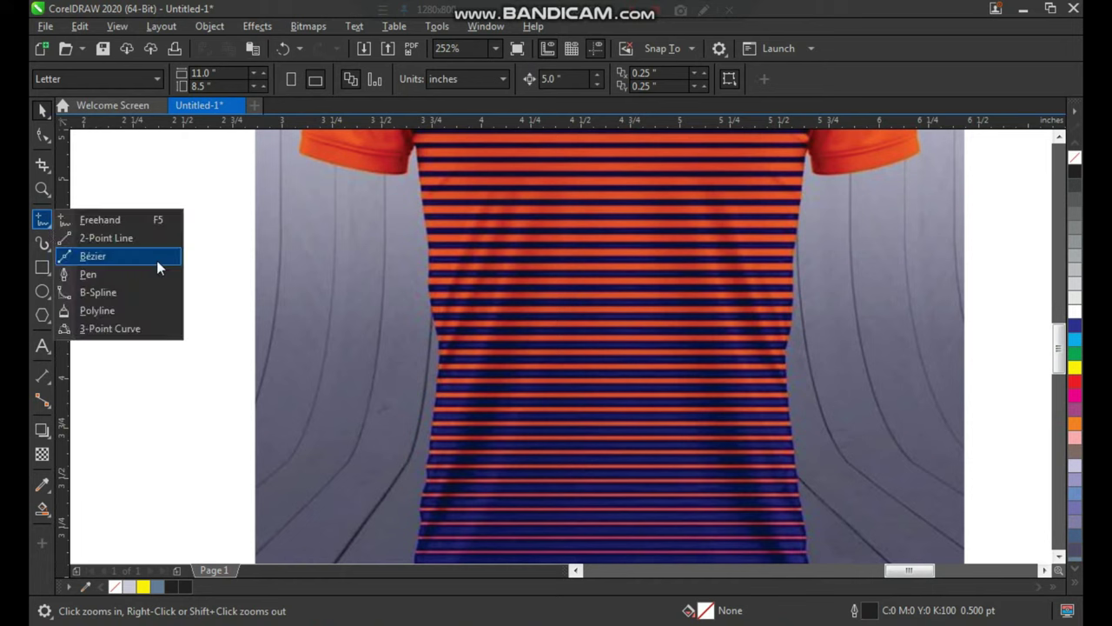
{"action": "left_click", "coordinate": [95, 255]}
{"action": "mouse_move", "coordinate": [521, 139]}
{"action": "left_mouse_down"}
{"action": "mouse_move", "coordinate": [492, 235]}
{"action": "mouse_move", "coordinate": [430, 347]}
{"action": "left_mouse_up"}
{"action": "left_click", "coordinate": [428, 333]}
Draw two more slim triangular fold shapes below the first, from the reference shirt's left edge up toward the chest.
{"action": "left_click", "coordinate": [417, 521]}
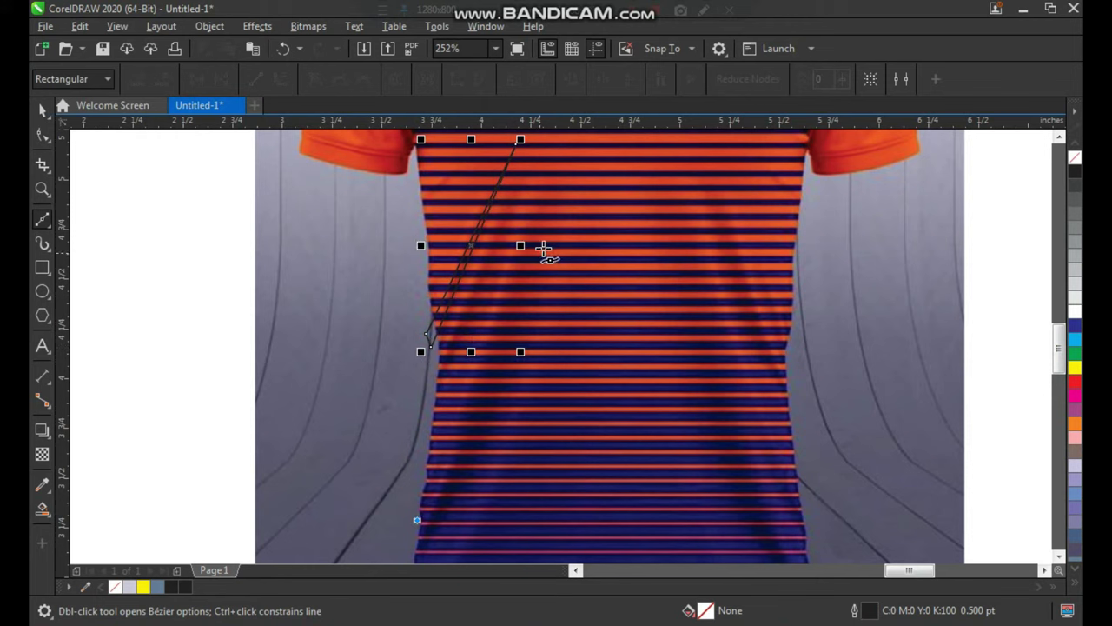
{"action": "left_click", "coordinate": [544, 224]}
{"action": "left_click", "coordinate": [419, 556]}
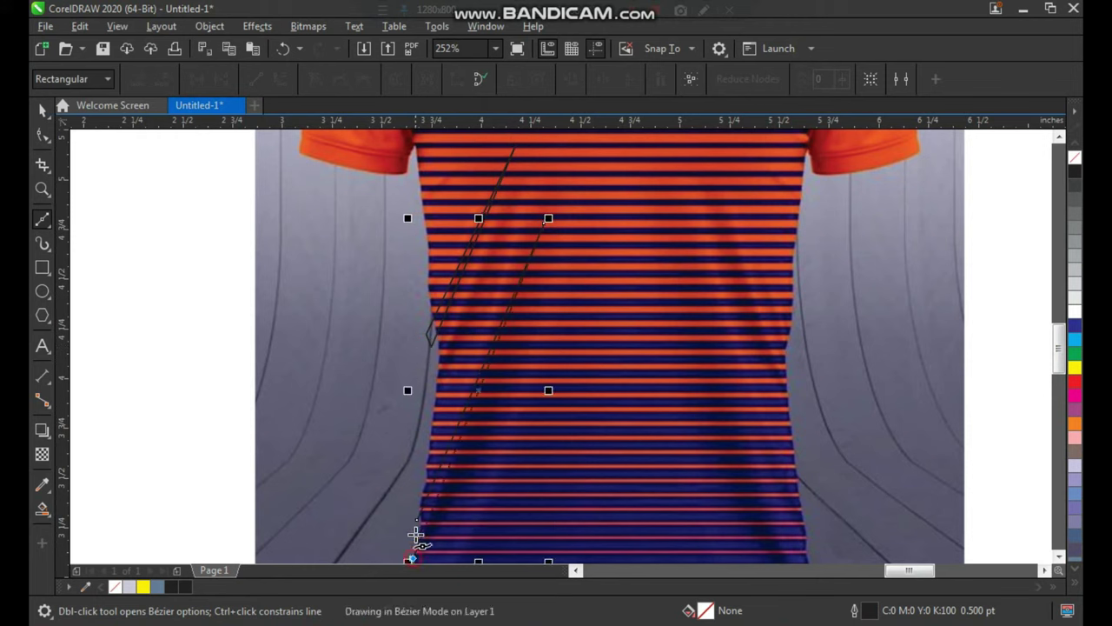
{"action": "left_click", "coordinate": [431, 379]}
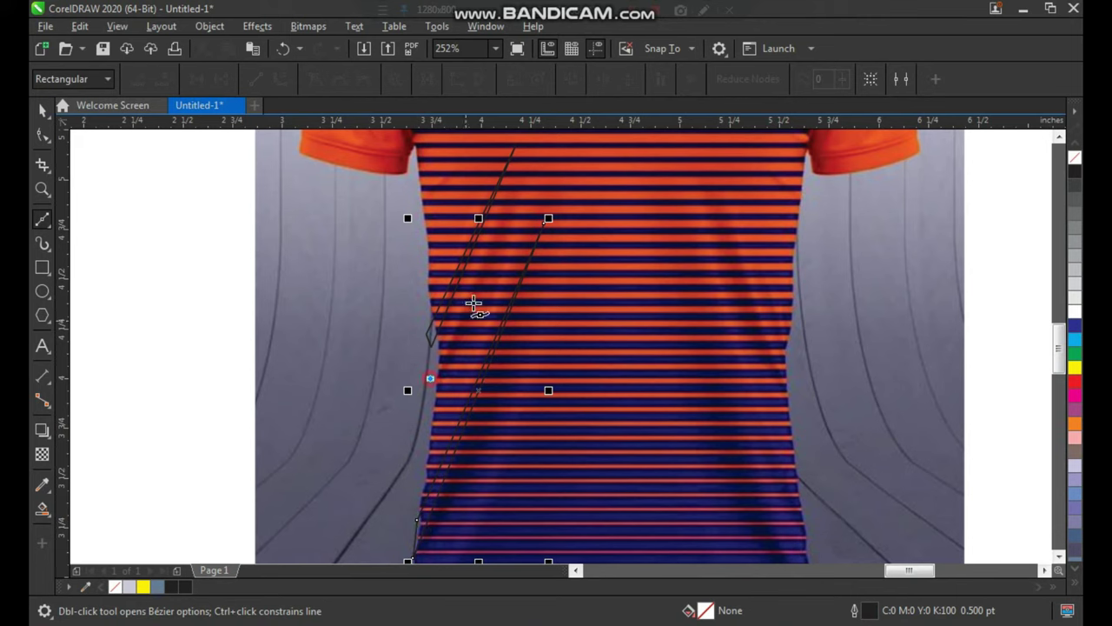
{"action": "left_click", "coordinate": [517, 193]}
{"action": "left_click", "coordinate": [428, 417]}
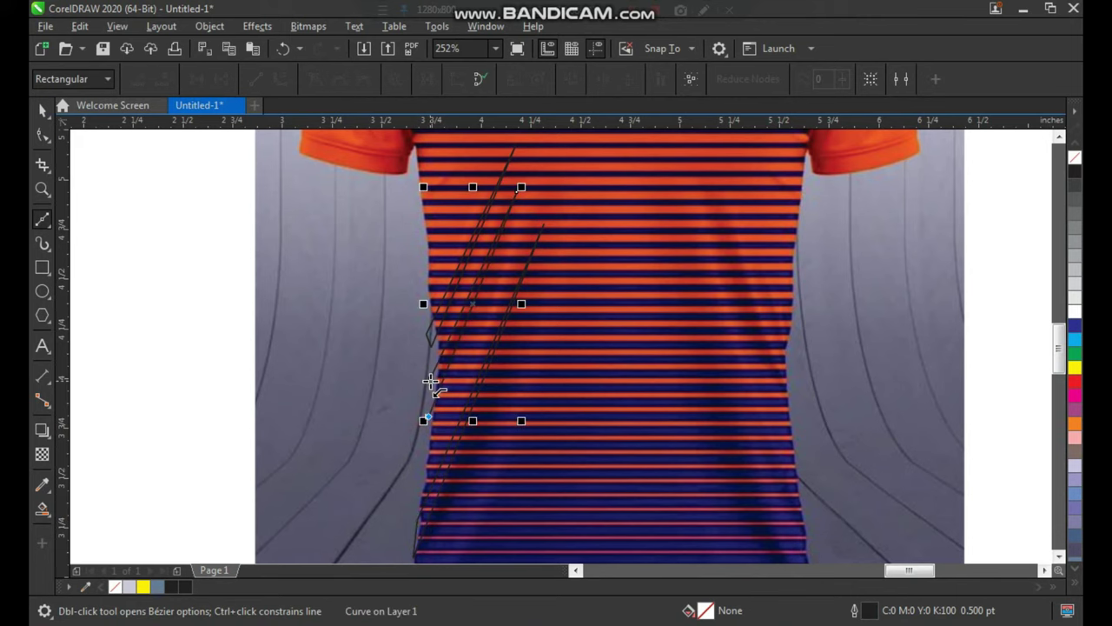
{"action": "left_click", "coordinate": [430, 380]}
Select the three triangular fold shapes, give them a yellow outline and weld them into one curve.
{"action": "key", "text": "space"}
{"action": "scroll", "coordinate": [422, 319], "scroll_direction": "down", "scroll_amount": 1}
{"action": "key", "text": "F2"}
{"action": "left_click_drag", "start_coordinate": [376, 193], "coordinate": [601, 470]}
{"action": "left_click_drag", "start_coordinate": [625, 160], "coordinate": [362, 566]}
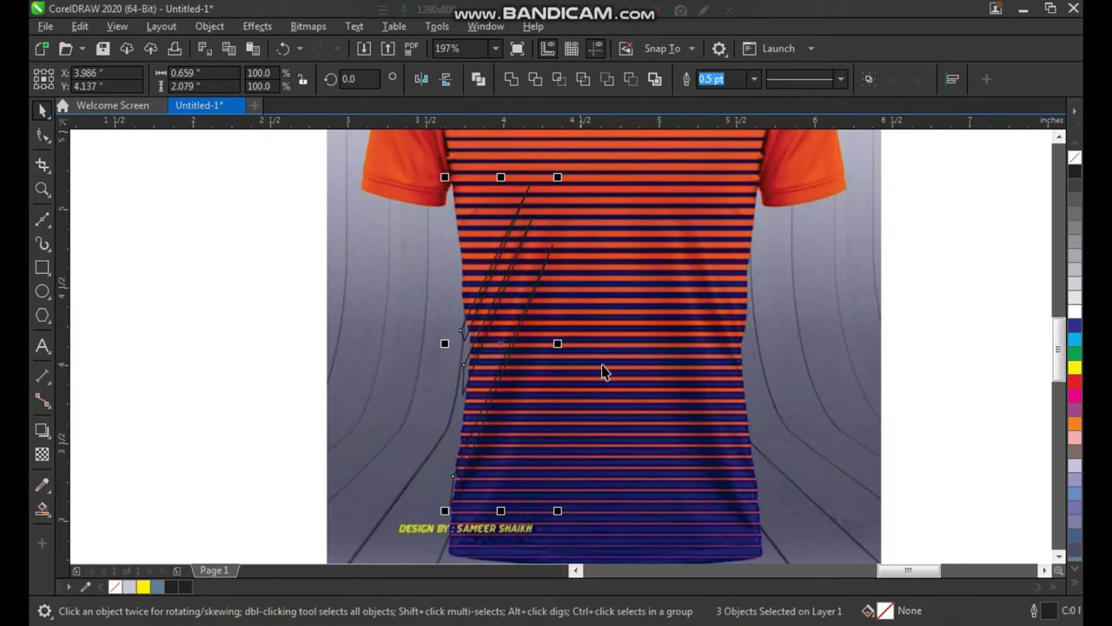
{"action": "right_click", "coordinate": [1075, 366]}
{"action": "left_click", "coordinate": [511, 79]}
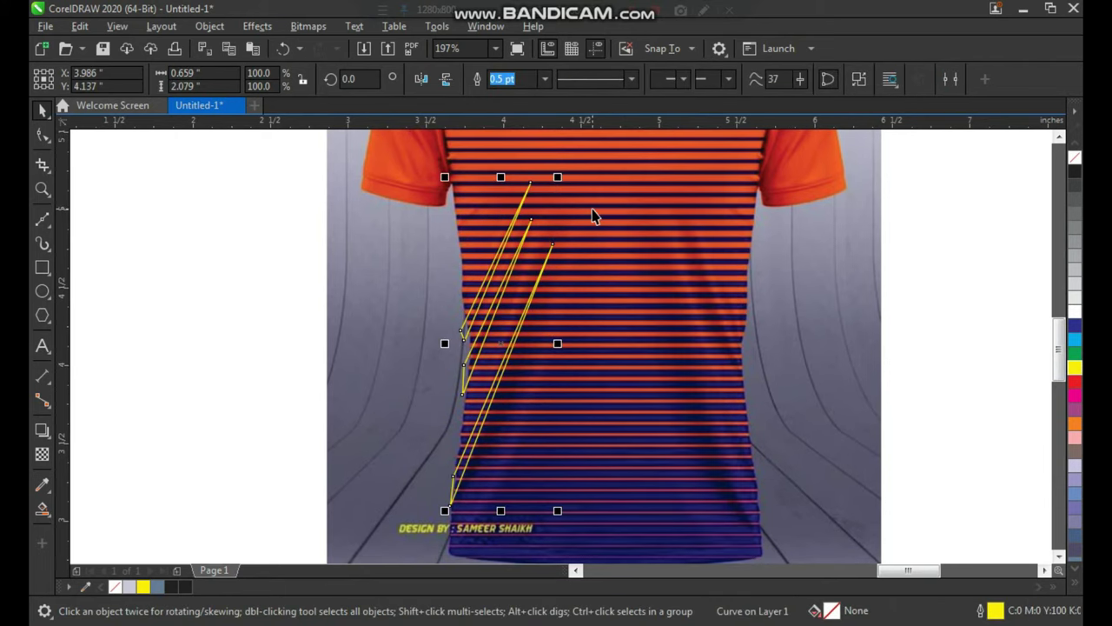
Convert all segments of the welded folds to curves and bend the lowest fold's long sides along the photo's crease.
{"action": "key", "text": "F10"}
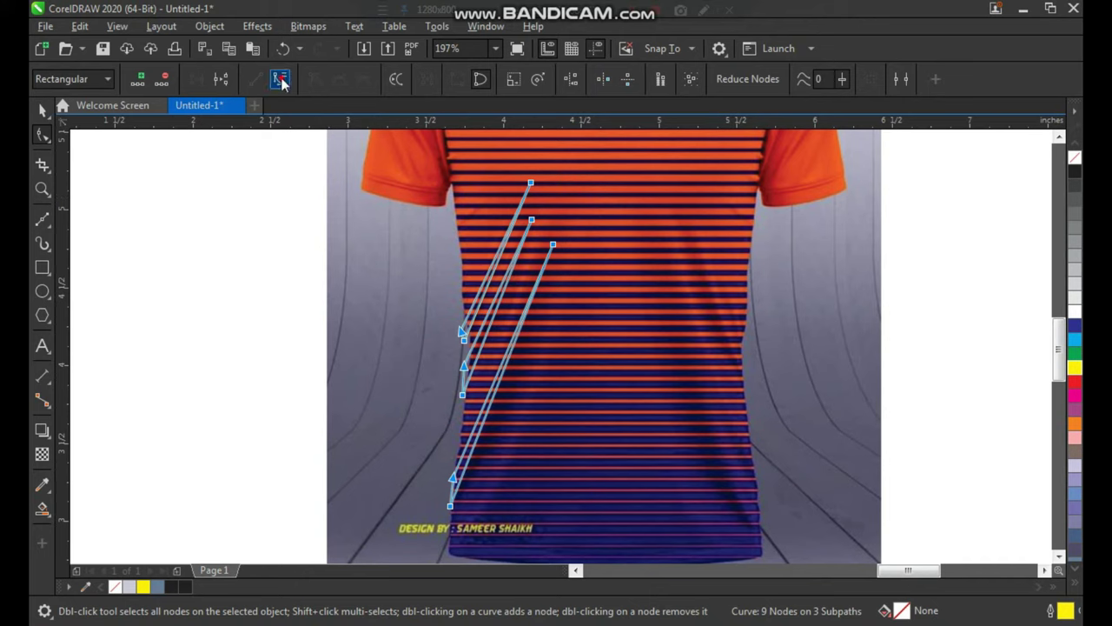
{"action": "left_click", "coordinate": [281, 80]}
{"action": "key", "text": "F2"}
{"action": "left_click_drag", "start_coordinate": [458, 306], "coordinate": [569, 469]}
{"action": "mouse_move", "coordinate": [514, 346]}
{"action": "left_mouse_down"}
{"action": "mouse_move", "coordinate": [545, 382]}
{"action": "mouse_move", "coordinate": [510, 342]}
{"action": "mouse_move", "coordinate": [528, 359]}
{"action": "left_mouse_up"}
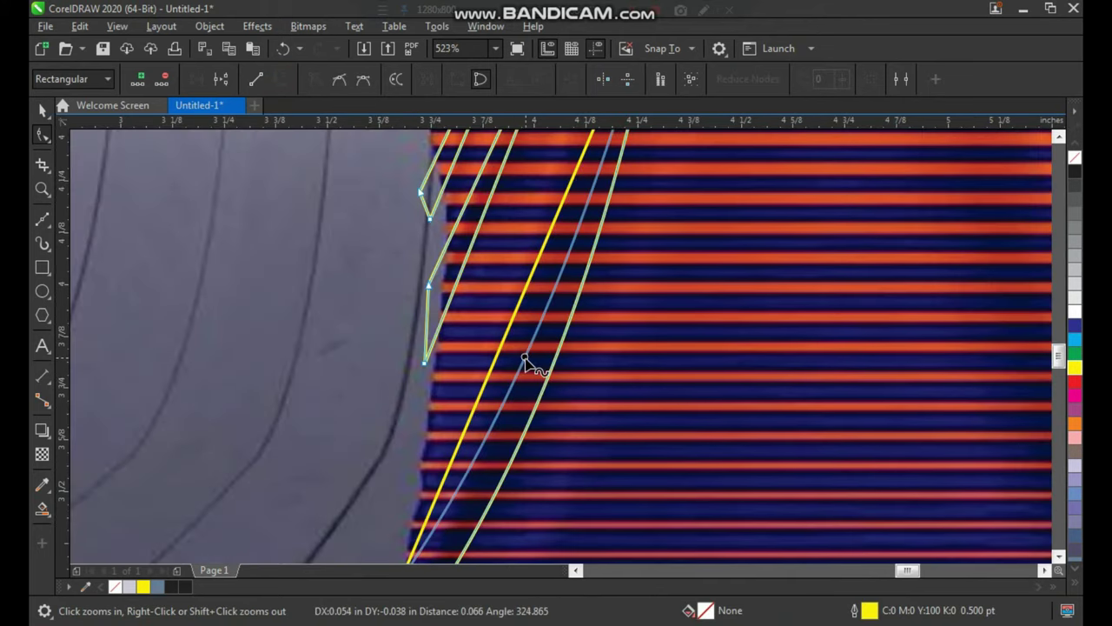
Bend both long sides of the middle fold shape outward to follow the crease in the photo.
{"action": "scroll", "coordinate": [448, 402], "scroll_direction": "down", "scroll_amount": 1}
{"action": "key", "text": "F2"}
{"action": "left_click_drag", "start_coordinate": [407, 416], "coordinate": [594, 249]}
{"action": "left_click_drag", "start_coordinate": [499, 249], "coordinate": [524, 234]}
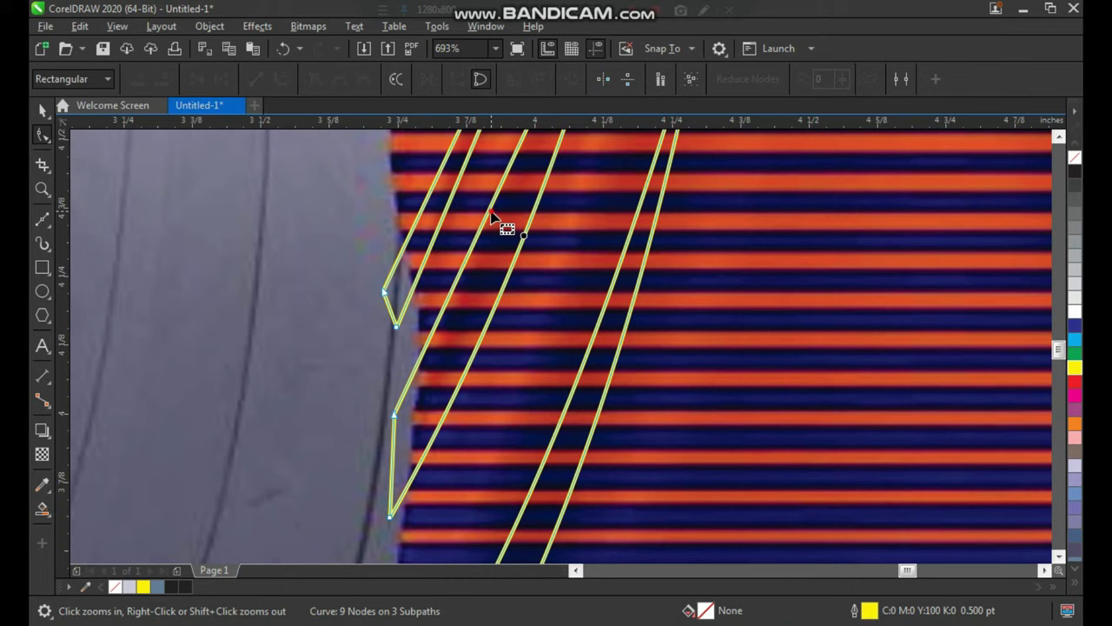
{"action": "left_click_drag", "start_coordinate": [493, 213], "coordinate": [504, 219]}
Bend both long sides of the uppermost fold shape to follow the crease in the photo.
{"action": "scroll", "coordinate": [385, 298], "scroll_direction": "down", "scroll_amount": 4}
{"action": "scroll", "coordinate": [513, 252], "scroll_direction": "up", "scroll_amount": 4}
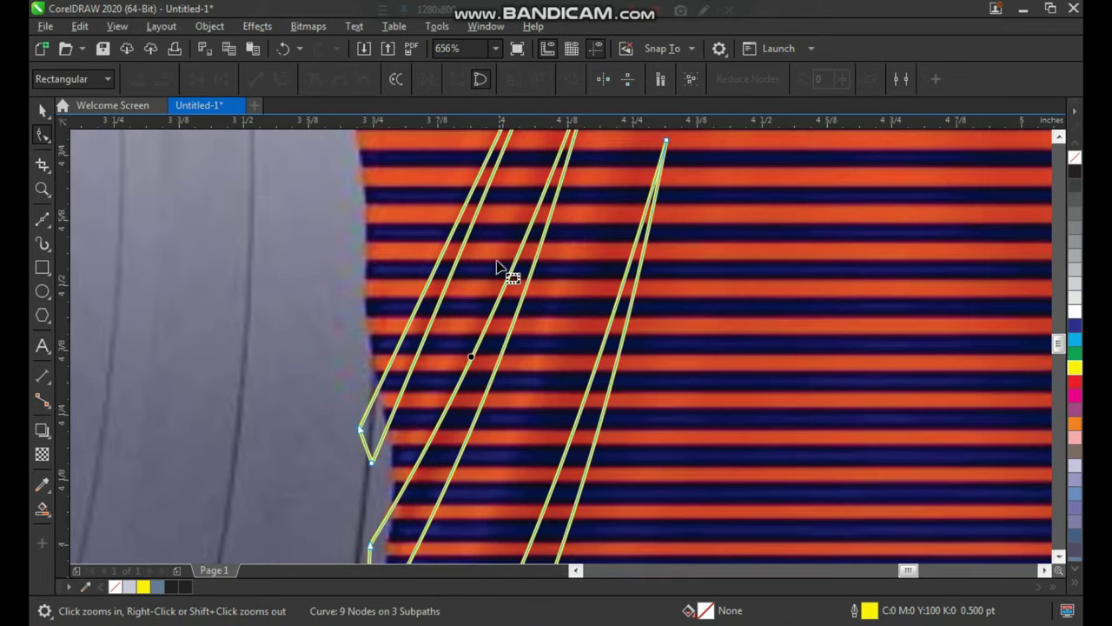
{"action": "left_click_drag", "start_coordinate": [465, 249], "coordinate": [476, 248]}
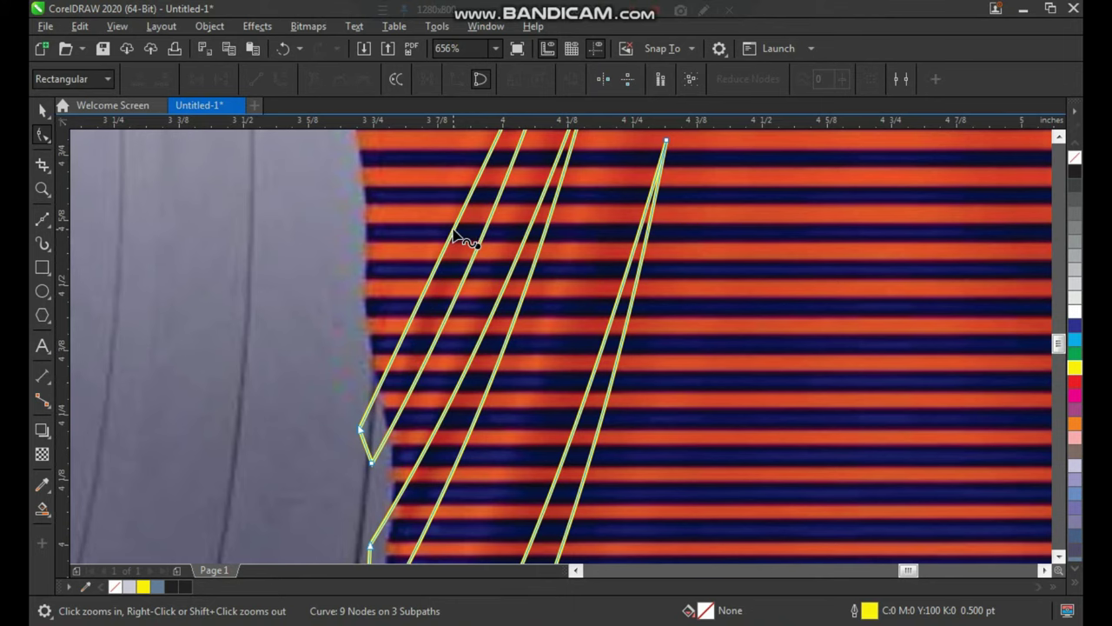
{"action": "left_click_drag", "start_coordinate": [465, 238], "coordinate": [695, 474]}
Fill the welded waist fold shapes with black.
{"action": "scroll", "coordinate": [486, 348], "scroll_direction": "down", "scroll_amount": 5}
{"action": "key", "text": "space"}
{"action": "left_click", "coordinate": [1073, 173]}
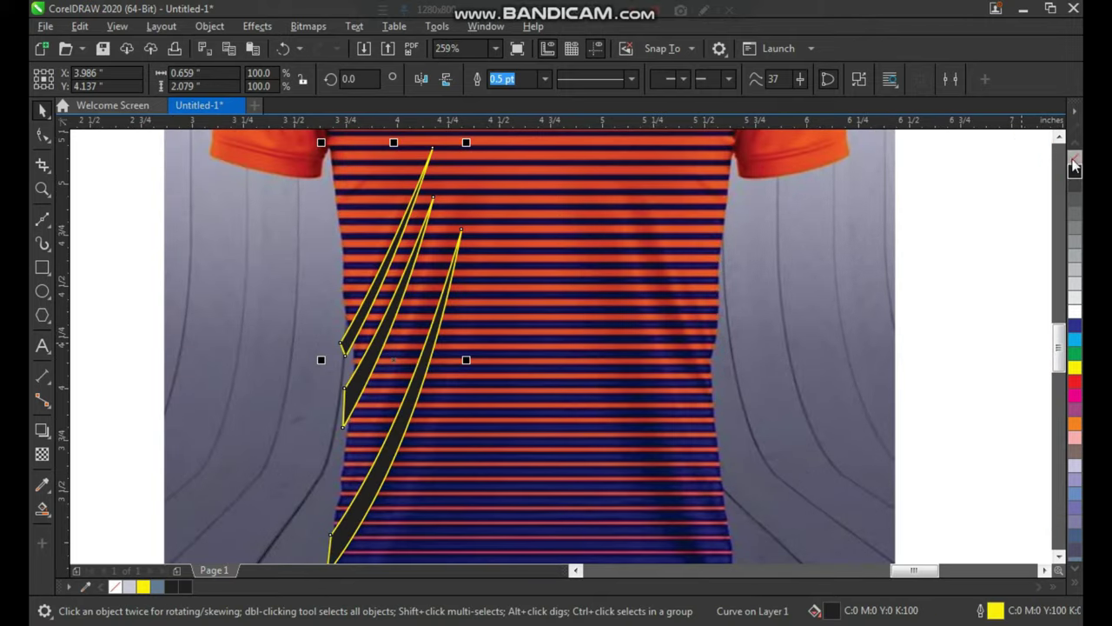
Remove the outline from the black waist fold shapes.
{"action": "right_click", "coordinate": [1075, 158]}
{"action": "scroll", "coordinate": [512, 252], "scroll_direction": "down", "scroll_amount": 2}
{"action": "key", "text": "F2"}
{"action": "left_click_drag", "start_coordinate": [422, 193], "coordinate": [620, 420]}
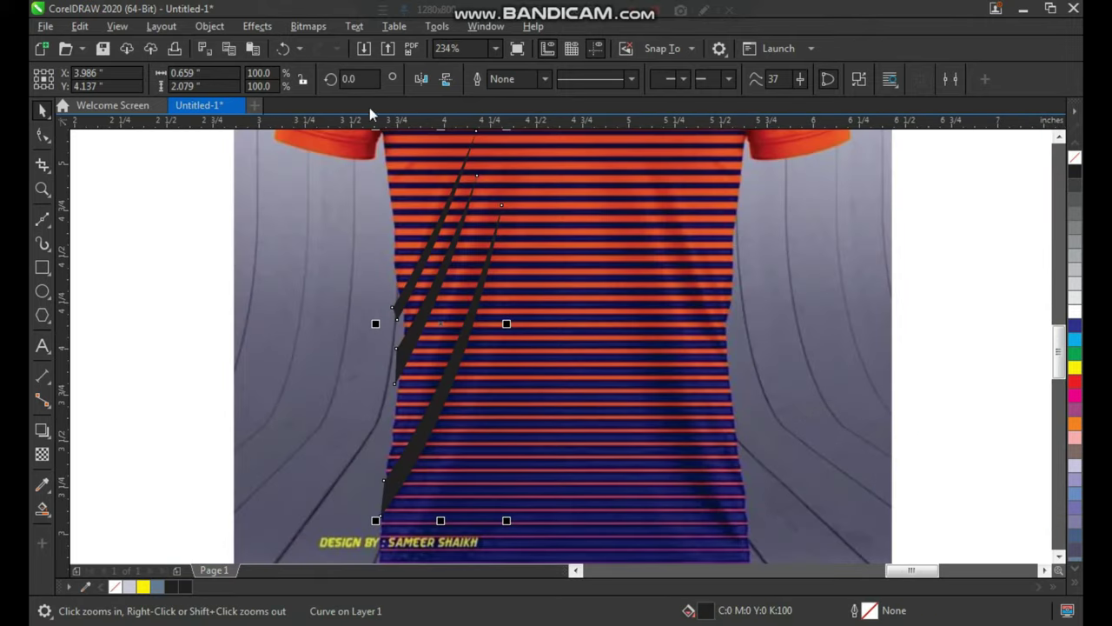
{"action": "left_click", "coordinate": [309, 26]}
{"action": "left_click", "coordinate": [316, 39]}
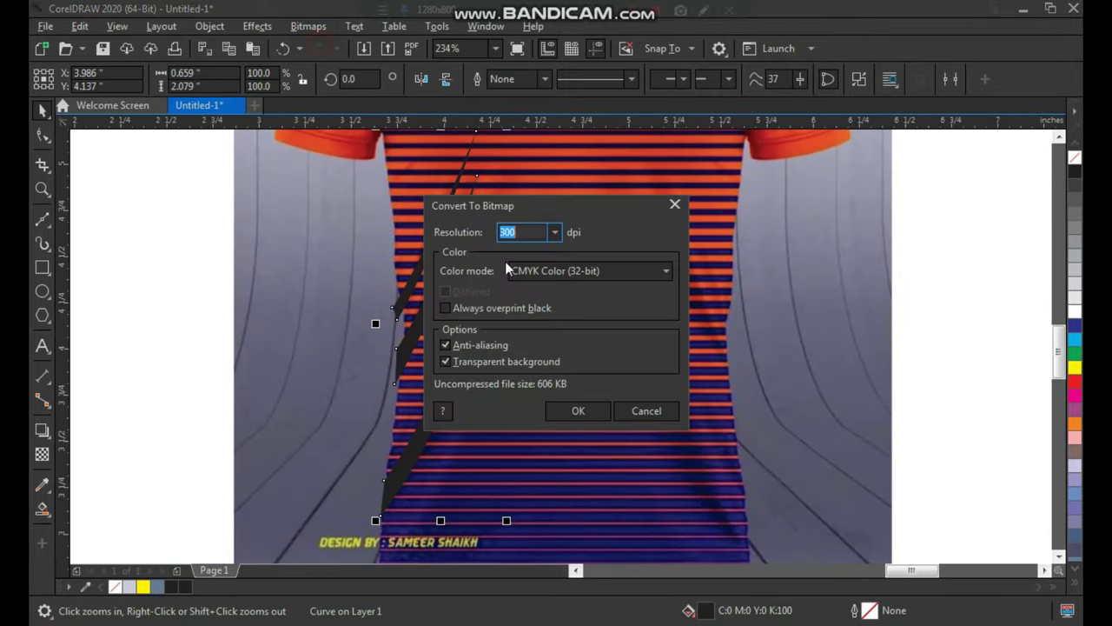
{"action": "left_click", "coordinate": [646, 410]}
Apply a Gaussian Blur with a radius of 14.1 pixels to the black fold shapes.
{"action": "left_click", "coordinate": [258, 28]}
{"action": "mouse_move", "coordinate": [329, 121]}
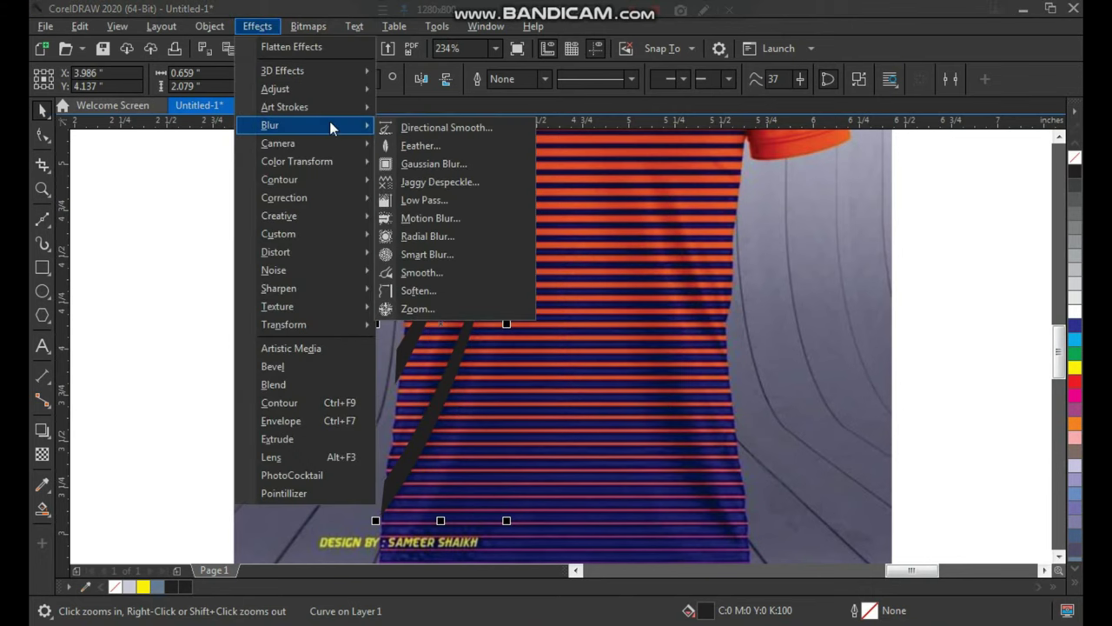
{"action": "left_click", "coordinate": [430, 165]}
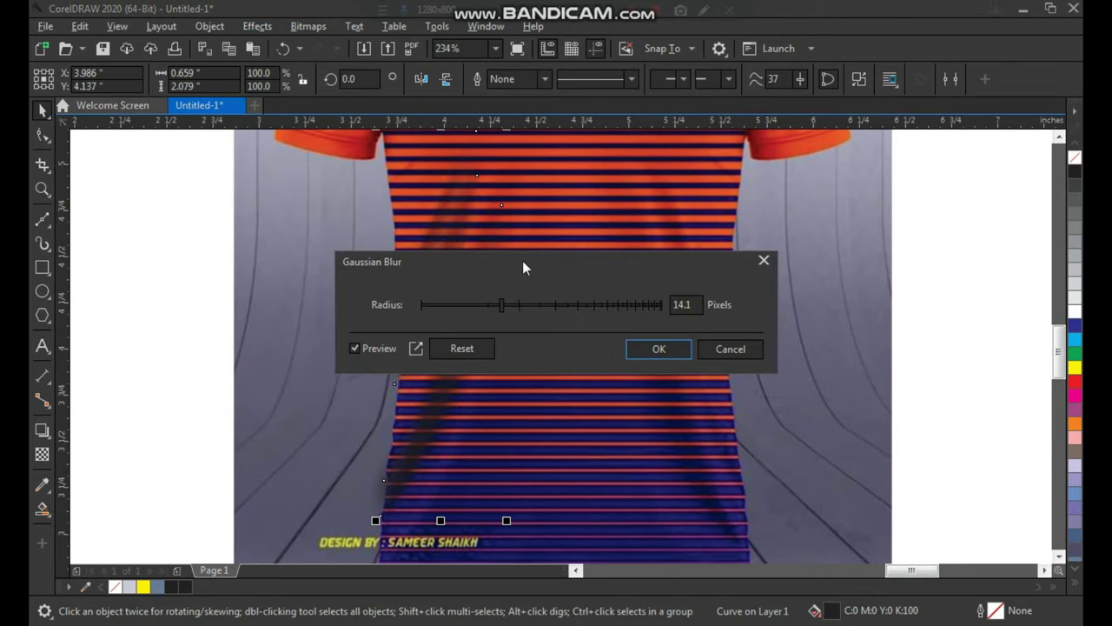
{"action": "left_click_drag", "start_coordinate": [522, 260], "coordinate": [572, 231]}
{"action": "key", "text": "Return"}
Add a mirrored copy of the blurred folds on the opposite side of the photographed shirt's waist.
{"action": "key", "text": "F3"}
{"action": "key", "text": "F2"}
{"action": "left_click_drag", "start_coordinate": [451, 207], "coordinate": [574, 278]}
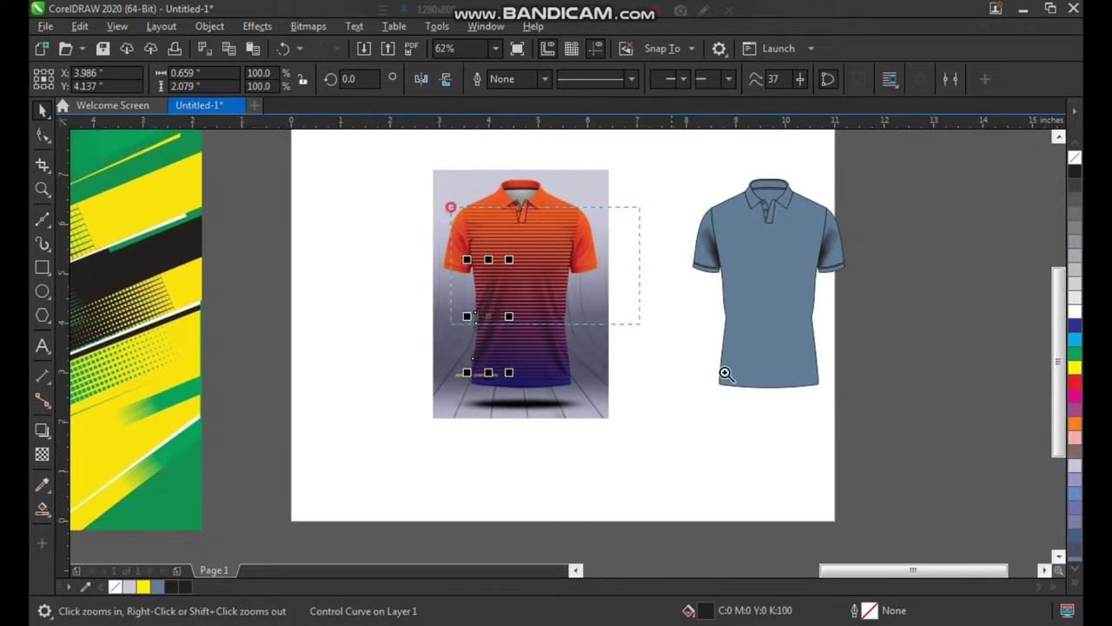
{"action": "scroll", "coordinate": [576, 276], "scroll_direction": "up", "scroll_amount": 1}
{"action": "left_click_drag", "start_coordinate": [244, 331], "coordinate": [402, 374]}
{"action": "right_click", "coordinate": [341, 331]}
{"action": "key", "text": "ctrl+z"}
Group the fold shadows of both sides, move them 5 inches right onto the blue shirt and centre them on its body.
{"action": "left_click_drag", "start_coordinate": [509, 187], "coordinate": [207, 463]}
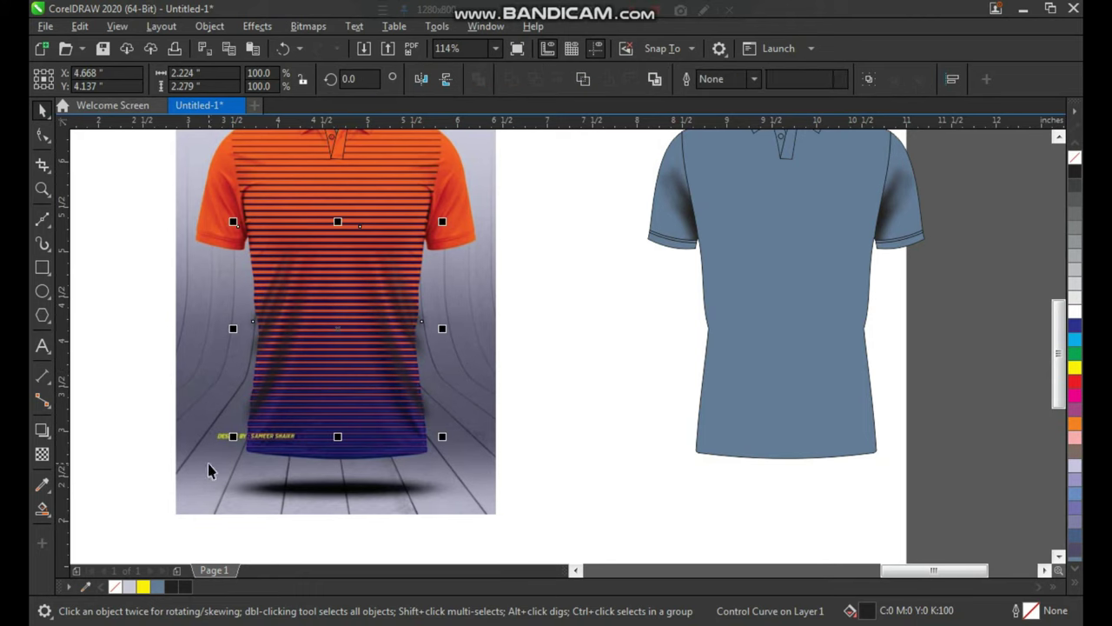
{"action": "key", "text": "ctrl+g"}
{"action": "key", "text": "Right"}
{"action": "left_click", "coordinate": [748, 444], "text": "shift"}
{"action": "left_click", "coordinate": [738, 500]}
PowerClip the grouped fold shadows inside the blue shirt's body.
{"action": "left_click", "coordinate": [859, 404]}
{"action": "key", "text": "z"}
{"action": "left_click", "coordinate": [858, 413]}
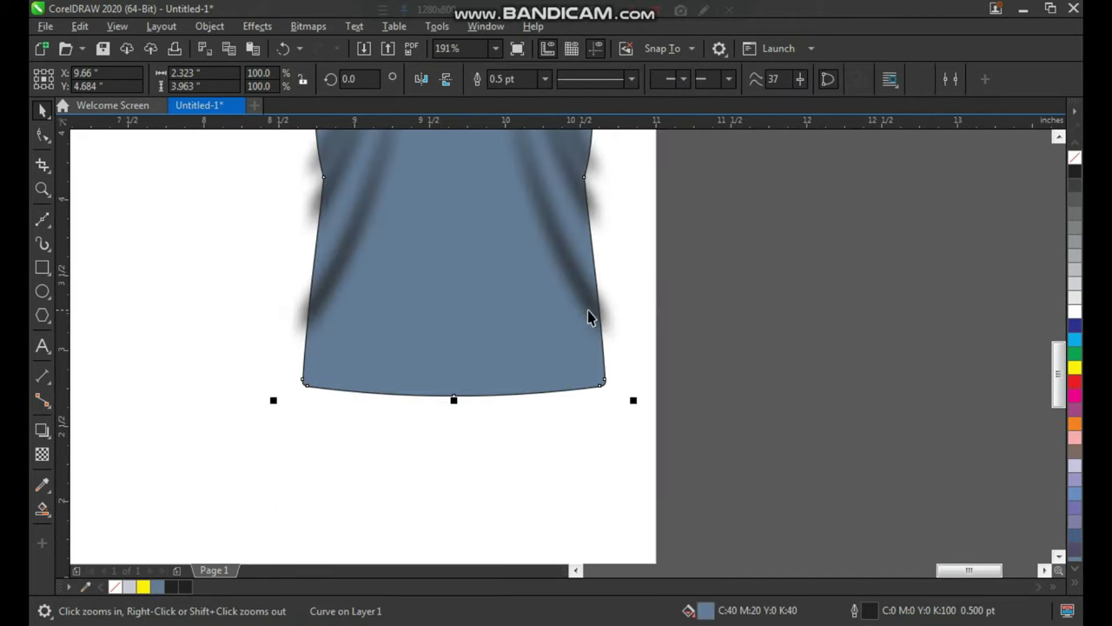
{"action": "key", "text": "space"}
{"action": "left_click", "coordinate": [599, 304]}
{"action": "right_click", "coordinate": [599, 304]}
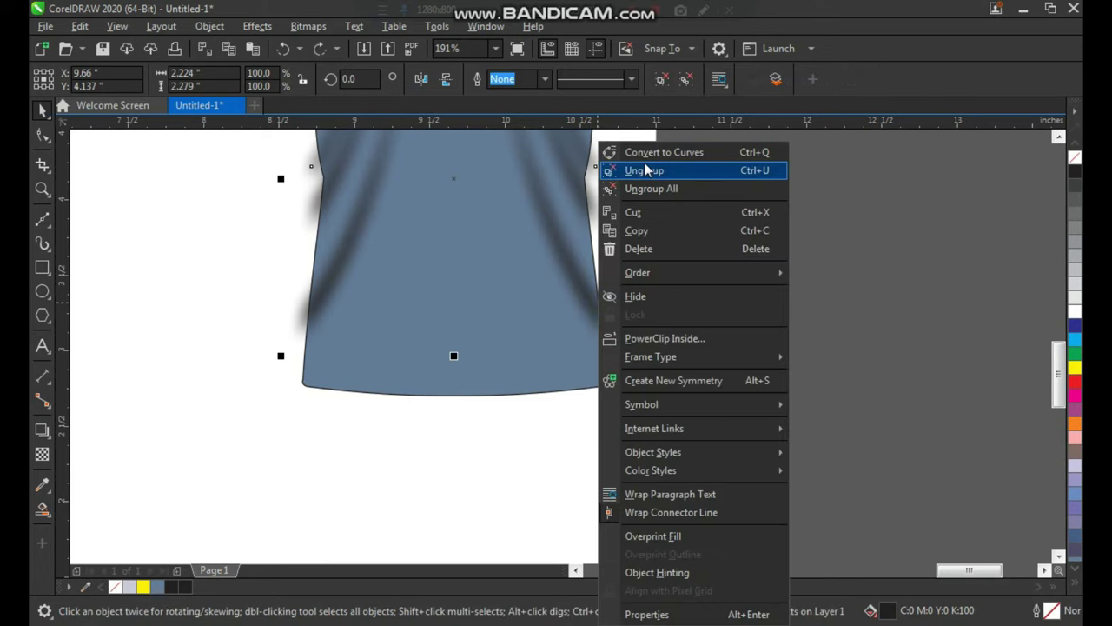
{"action": "left_click", "coordinate": [665, 338]}
{"action": "left_click", "coordinate": [558, 384]}
{"action": "left_click", "coordinate": [576, 437]}
{"action": "left_click", "coordinate": [576, 373]}
Select all parts of the blue shirt and move it closer to the reference photo.
{"action": "key", "text": "shift+F2"}
{"action": "left_click", "coordinate": [815, 293]}
{"action": "scroll", "coordinate": [582, 300], "scroll_direction": "down", "scroll_amount": 2}
{"action": "key", "text": "z"}
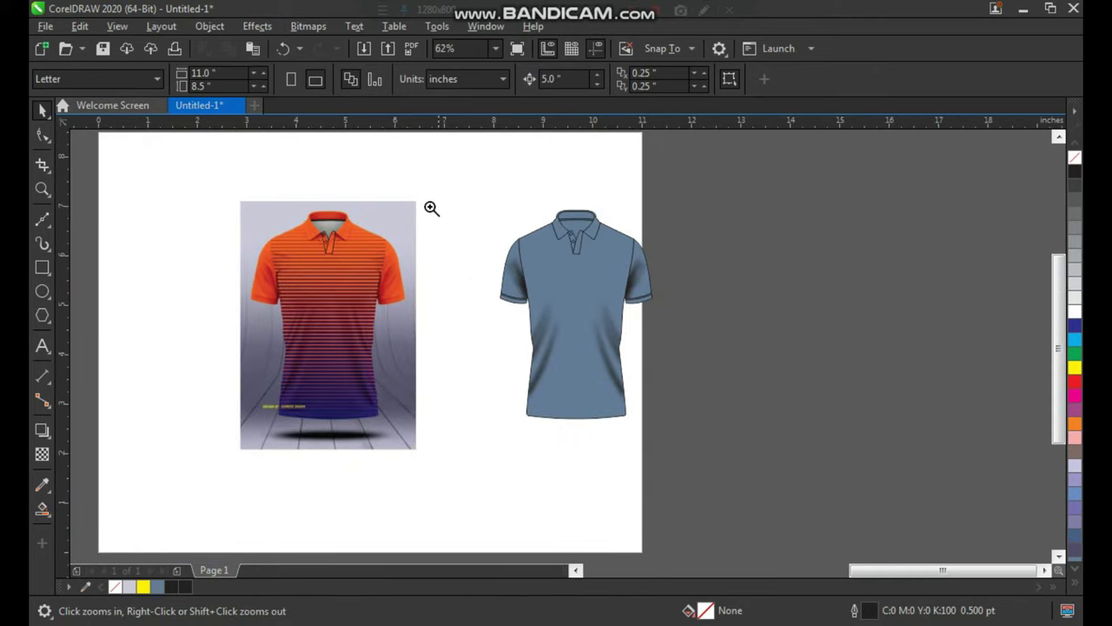
{"action": "left_click", "coordinate": [494, 326]}
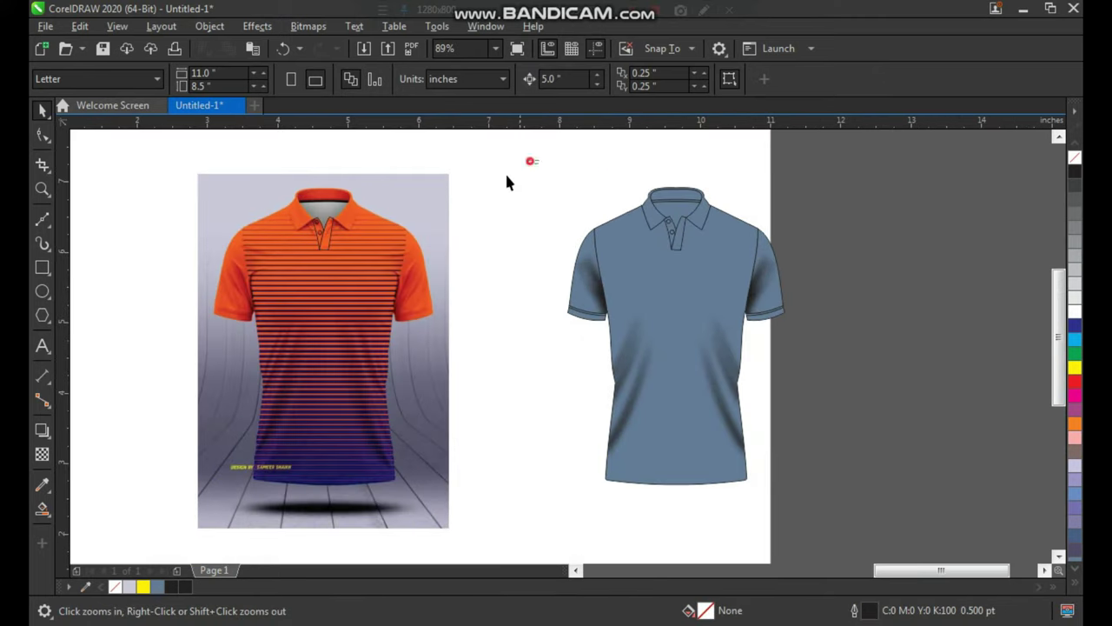
{"action": "left_click_drag", "start_coordinate": [506, 176], "coordinate": [273, 287]}
{"action": "left_click_drag", "start_coordinate": [533, 167], "coordinate": [680, 367]}
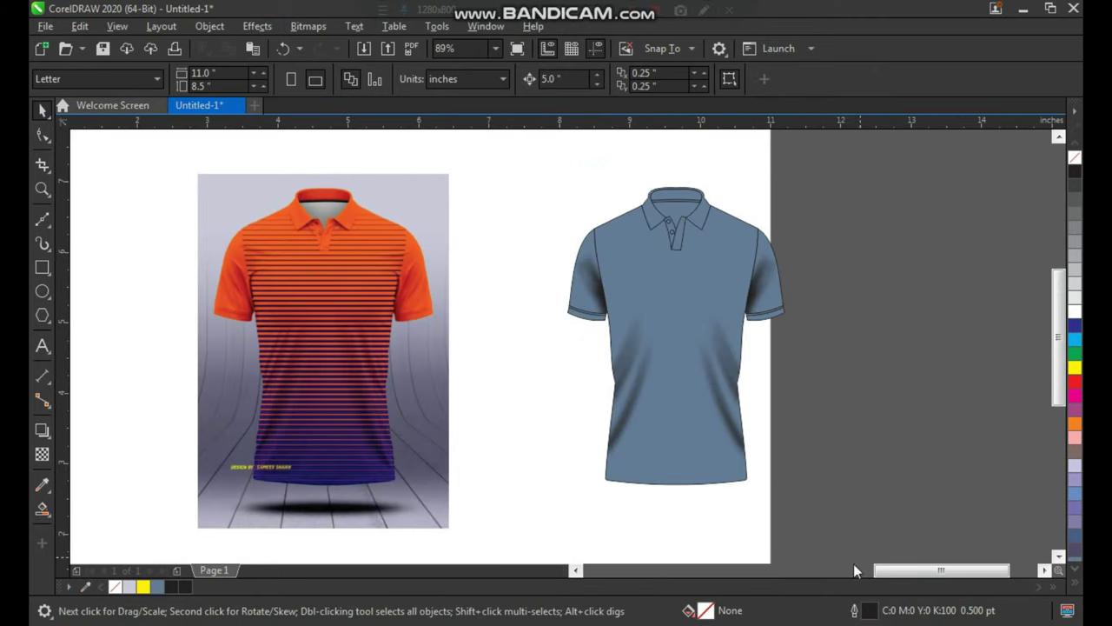
{"action": "left_click_drag", "start_coordinate": [853, 570], "coordinate": [853, 570]}
{"action": "left_click_drag", "start_coordinate": [670, 377], "coordinate": [564, 390]}
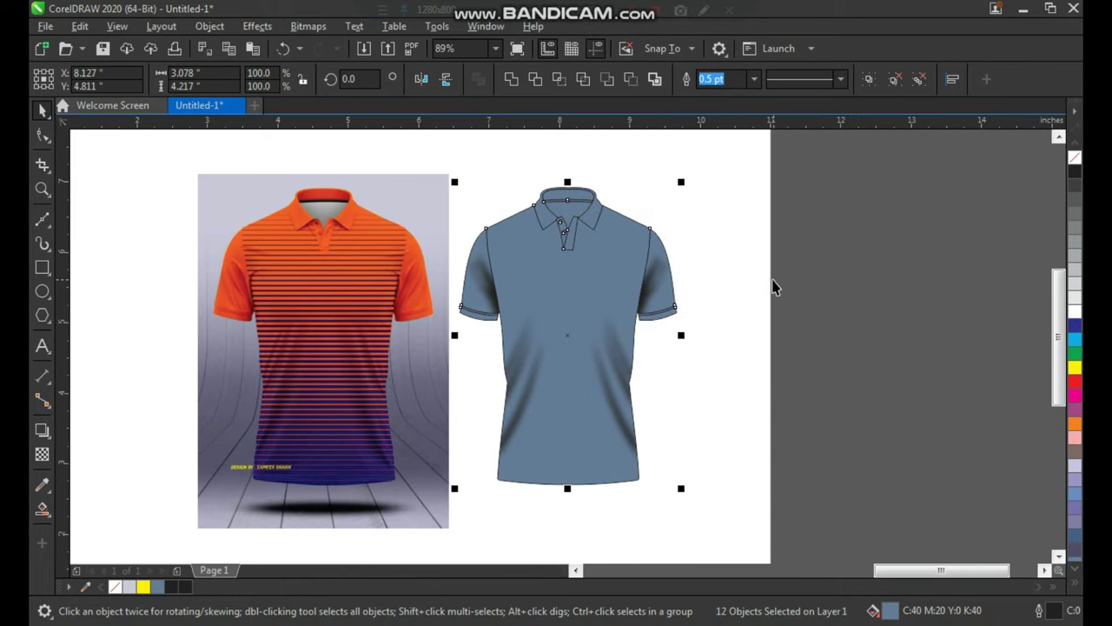
{"action": "double_click", "coordinate": [776, 288]}
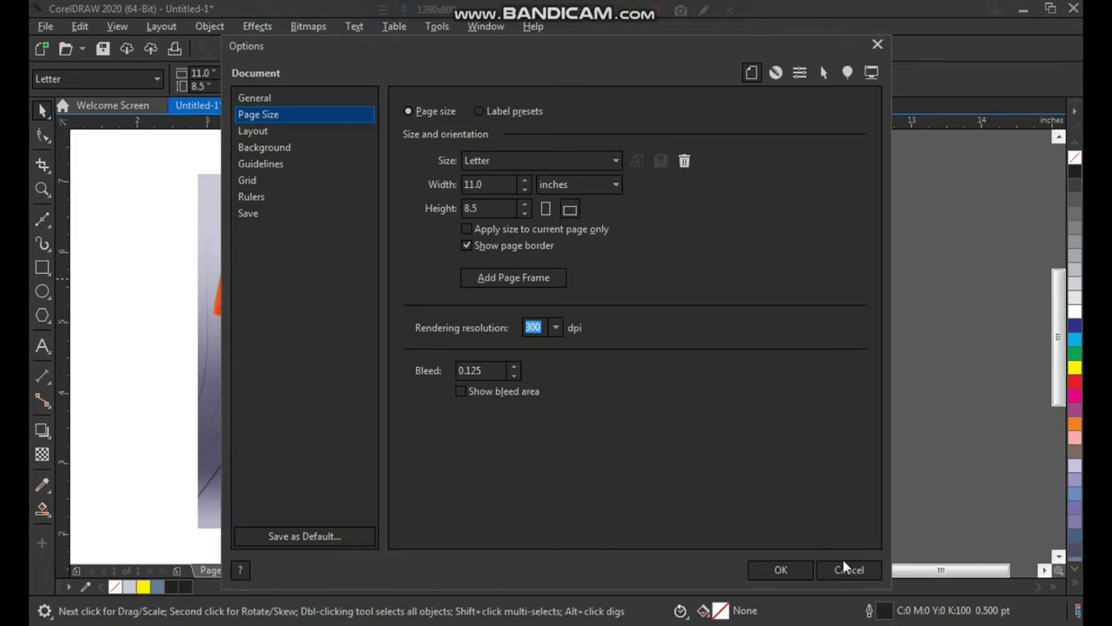
{"action": "left_click", "coordinate": [842, 566]}
{"action": "left_click_drag", "start_coordinate": [579, 318], "coordinate": [625, 353]}
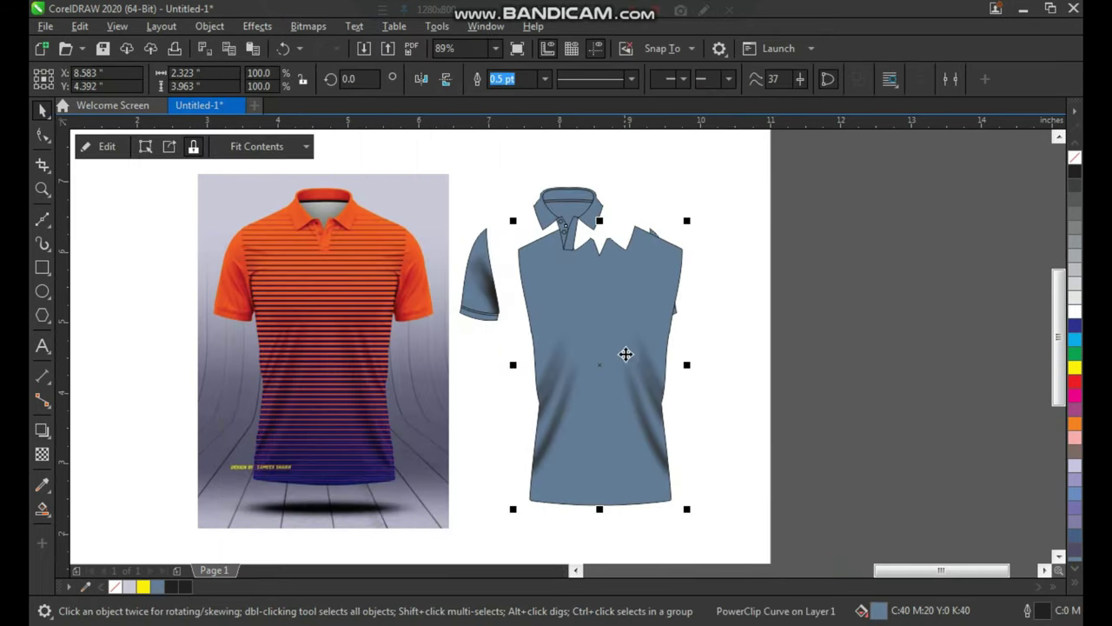
{"action": "key", "text": "ctrl+z"}
{"action": "left_click", "coordinate": [729, 308]}
{"action": "scroll", "coordinate": [463, 293], "scroll_direction": "down", "scroll_amount": 2}
{"action": "key", "text": "F2"}
{"action": "left_click_drag", "start_coordinate": [628, 182], "coordinate": [258, 438]}
{"action": "scroll", "coordinate": [524, 316], "scroll_direction": "down", "scroll_amount": 3}
{"action": "left_click_drag", "start_coordinate": [528, 269], "coordinate": [651, 426]}
{"action": "key", "text": "F6"}
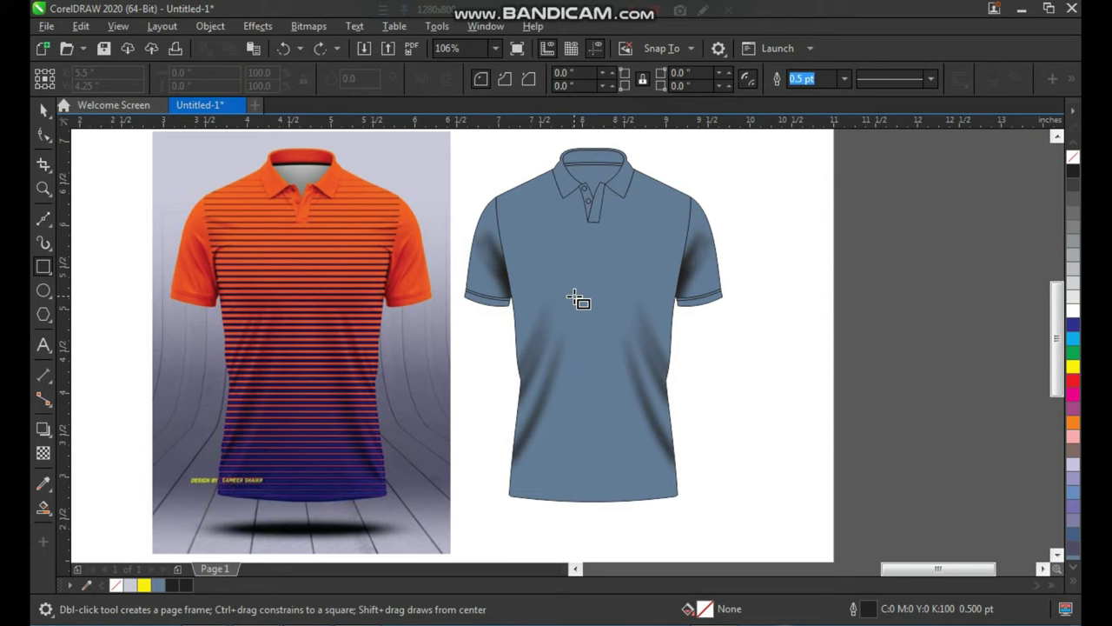
{"action": "key", "text": "space"}
Fill the narrow neck tape strip inside the back of the collar with black.
{"action": "left_click_drag", "start_coordinate": [689, 144], "coordinate": [521, 232]}
{"action": "key", "text": "space"}
{"action": "left_click", "coordinate": [577, 226]}
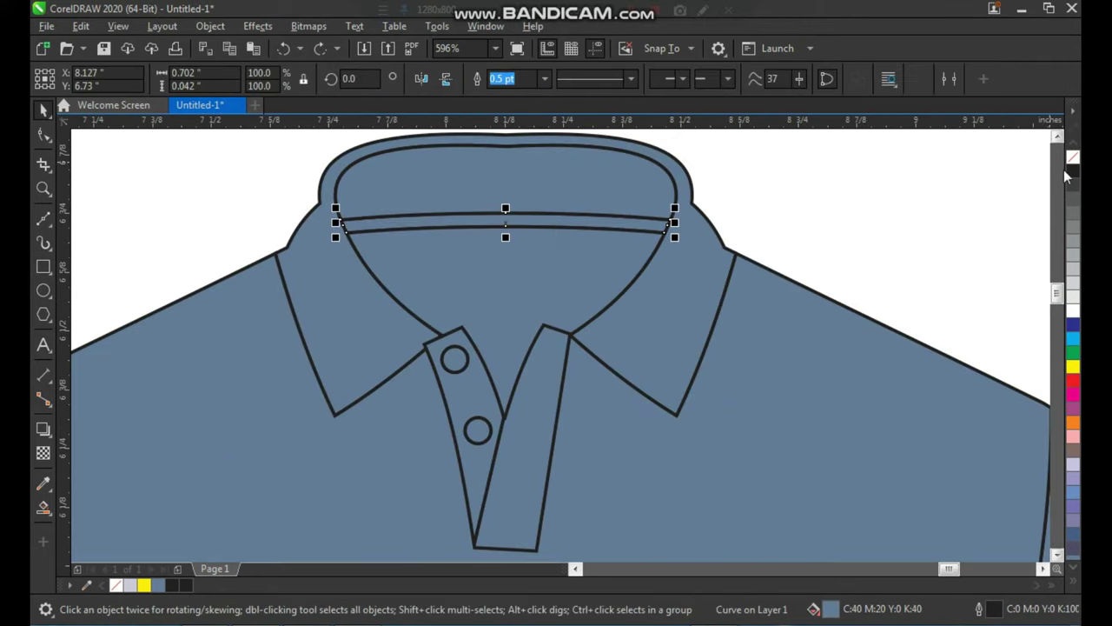
{"action": "left_click", "coordinate": [1073, 170]}
{"action": "left_click", "coordinate": [921, 199]}
Fill the inner neck area below the black tape with 80% black.
{"action": "left_click", "coordinate": [580, 266]}
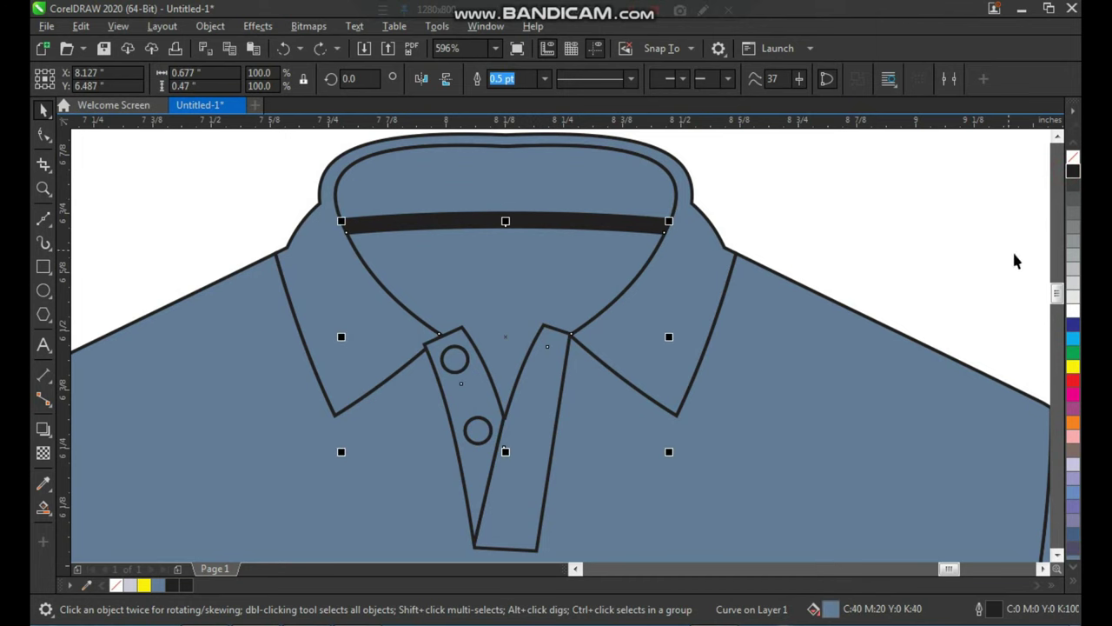
{"action": "left_click", "coordinate": [1073, 212]}
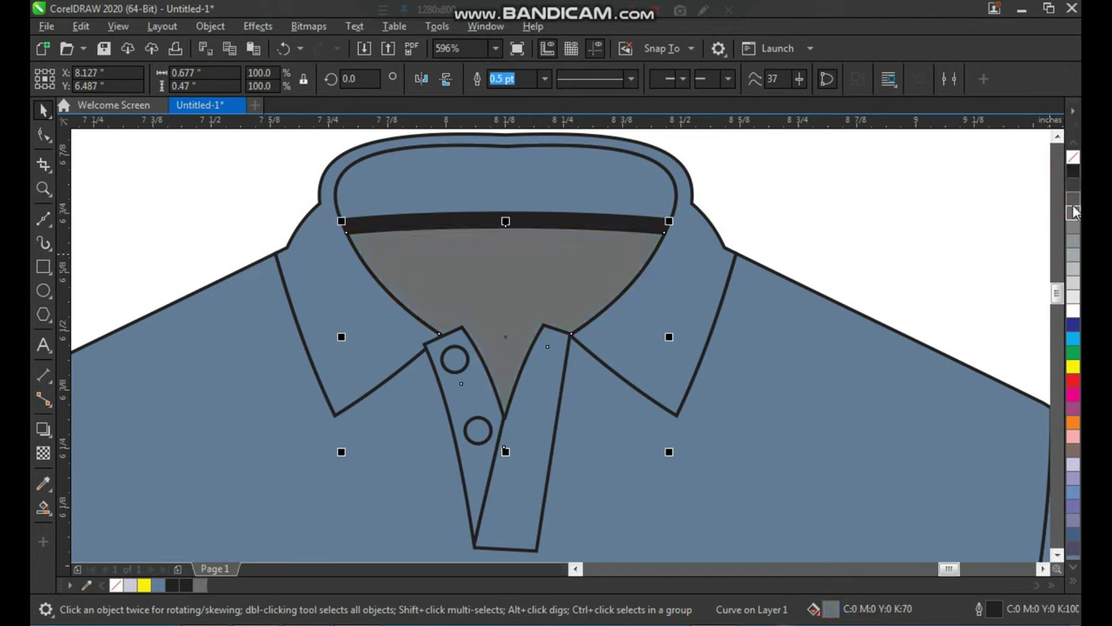
{"action": "left_click", "coordinate": [1073, 199]}
Apply a linear transparency to the grey inner neck area so it fades out downward toward the placket.
{"action": "key", "text": "z"}
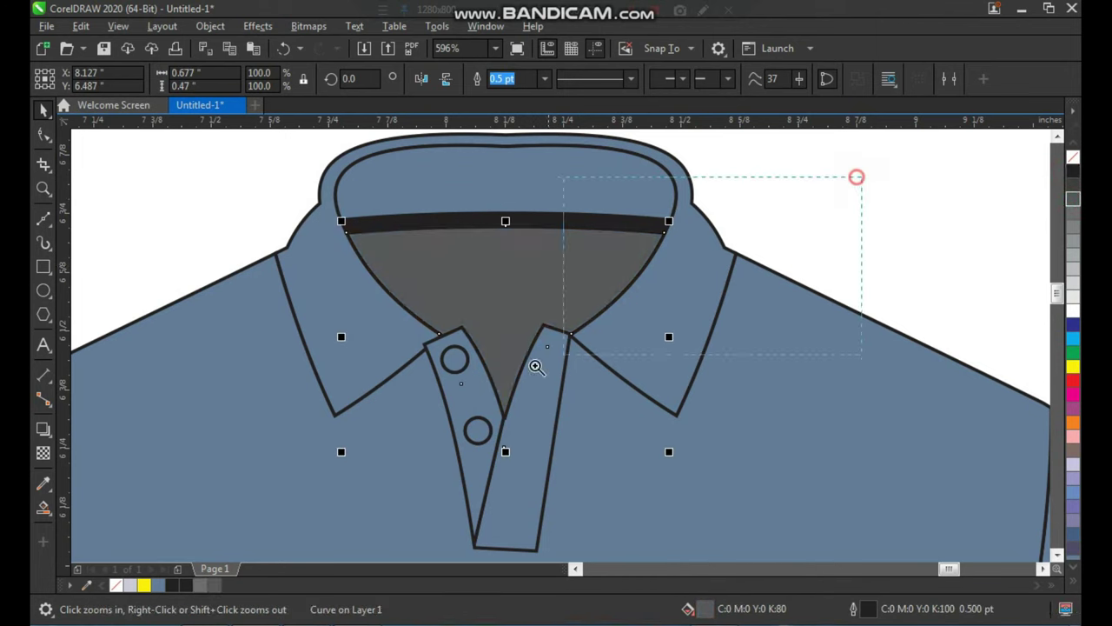
{"action": "left_click", "coordinate": [598, 333]}
{"action": "left_click", "coordinate": [44, 452]}
{"action": "left_click_drag", "start_coordinate": [488, 233], "coordinate": [487, 377]}
{"action": "key", "text": "space"}
{"action": "scroll", "coordinate": [552, 260], "scroll_direction": "down", "scroll_amount": 2}
{"action": "left_click", "coordinate": [680, 204]}
{"action": "key", "text": "F2"}
{"action": "left_click_drag", "start_coordinate": [669, 181], "coordinate": [433, 378]}
{"action": "left_click_drag", "start_coordinate": [434, 334], "coordinate": [422, 305]}
{"action": "key", "text": "ctrl+z"}
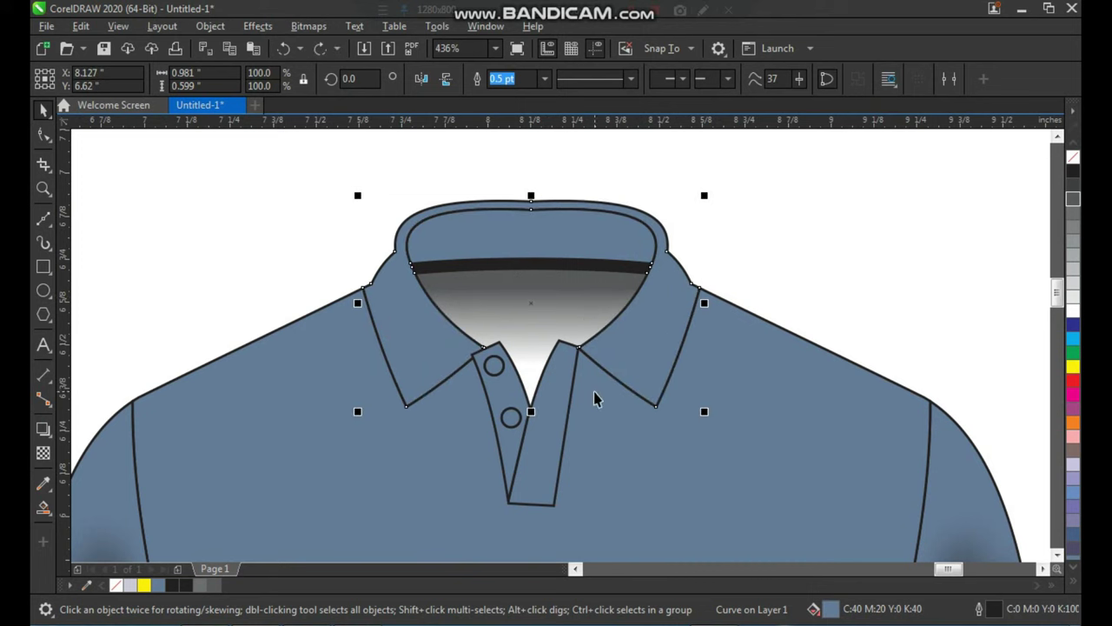
{"action": "left_click", "coordinate": [566, 393]}
{"action": "left_click", "coordinate": [746, 263]}
{"action": "key", "text": "z"}
{"action": "left_click", "coordinate": [541, 347]}
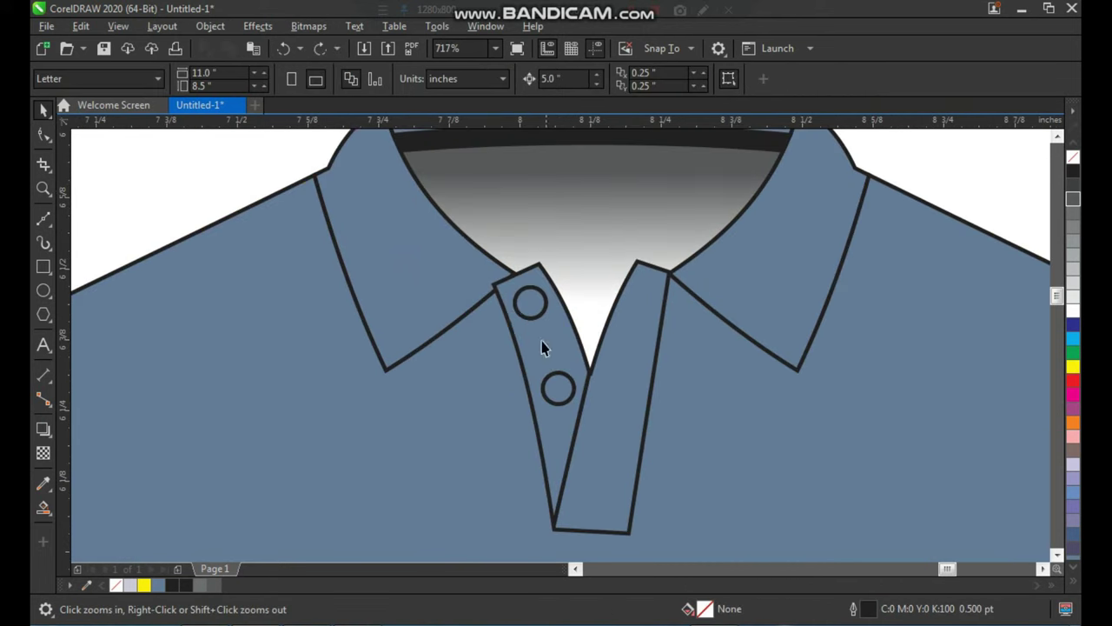
{"action": "left_click_drag", "start_coordinate": [519, 328], "coordinate": [492, 328]}
{"action": "key", "text": "ctrl+z"}
Fill both placket buttons with black and remove their outlines.
{"action": "key", "text": "F2"}
{"action": "left_click_drag", "start_coordinate": [464, 251], "coordinate": [631, 451]}
{"action": "key", "text": "space"}
{"action": "left_click", "coordinate": [581, 432], "text": "ctrl"}
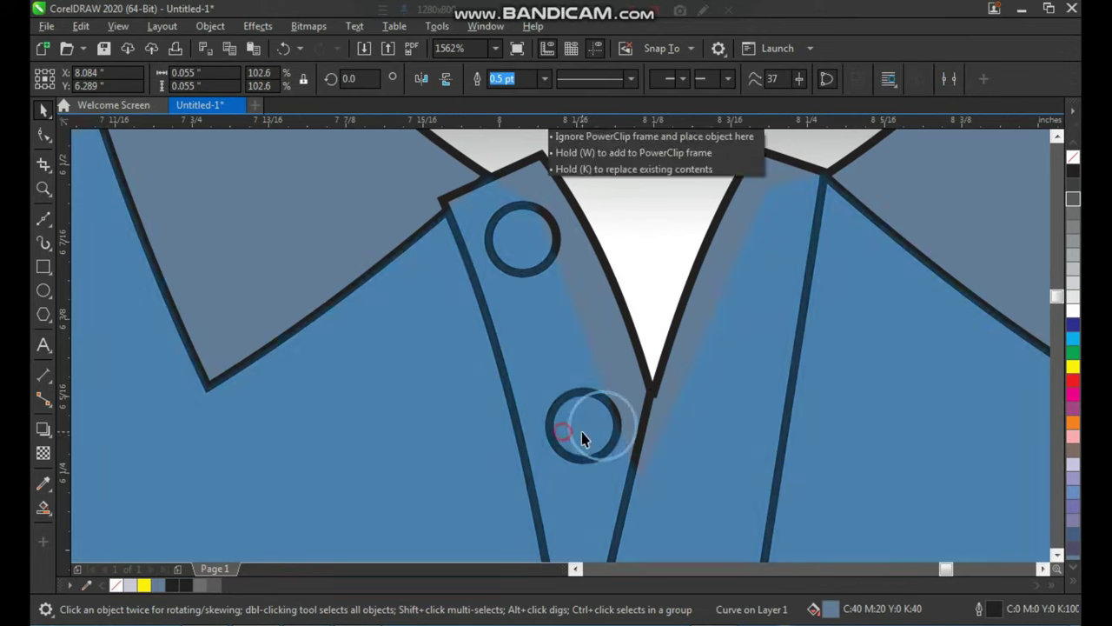
{"action": "left_click", "coordinate": [532, 252], "text": "ctrl+shift"}
{"action": "left_click", "coordinate": [1073, 183]}
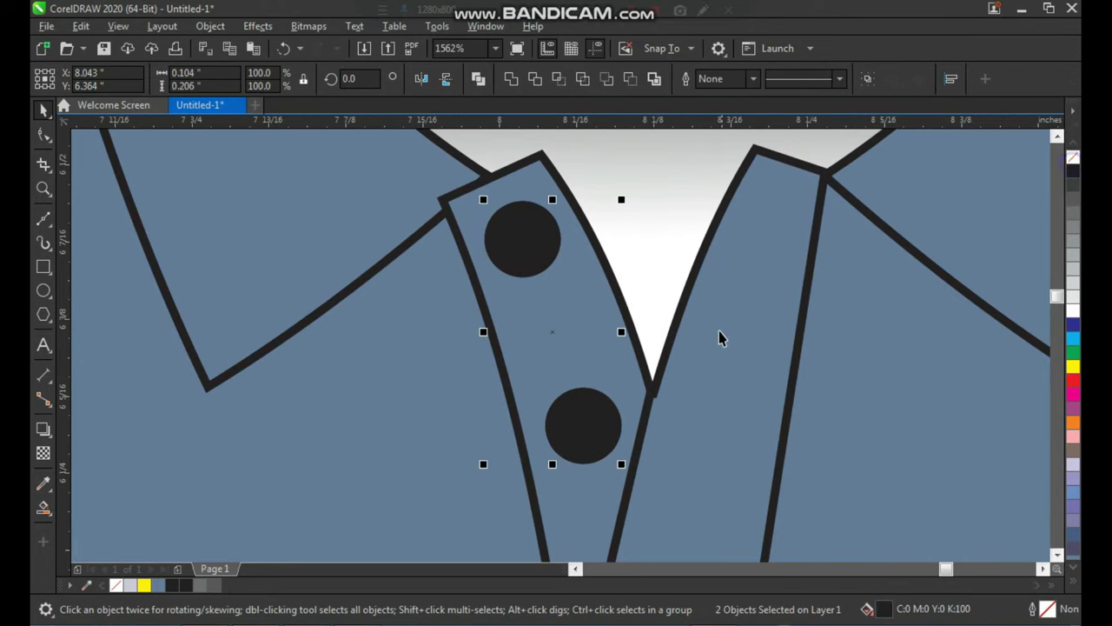
{"action": "left_click", "coordinate": [670, 330]}
Draw a circle about 0.009 inch wide on the upper button as a thread hole, filled white without an outline.
{"action": "key", "text": "z"}
{"action": "left_click_drag", "start_coordinate": [573, 299], "coordinate": [585, 317]}
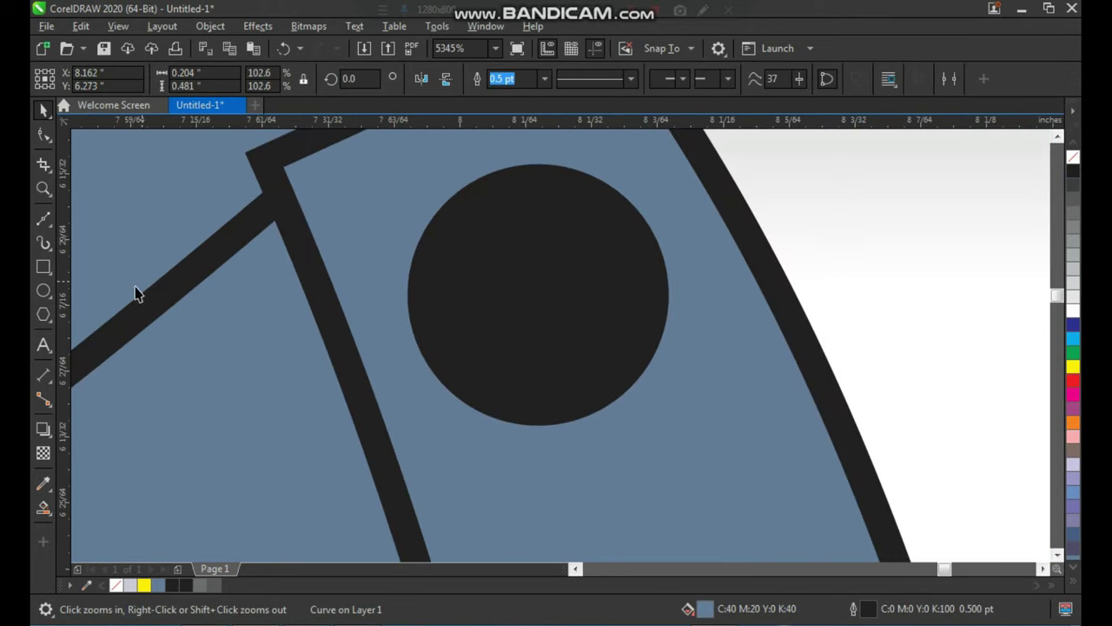
{"action": "left_click", "coordinate": [43, 290]}
{"action": "left_click_drag", "start_coordinate": [487, 267], "coordinate": [534, 311]}
{"action": "key", "text": "space"}
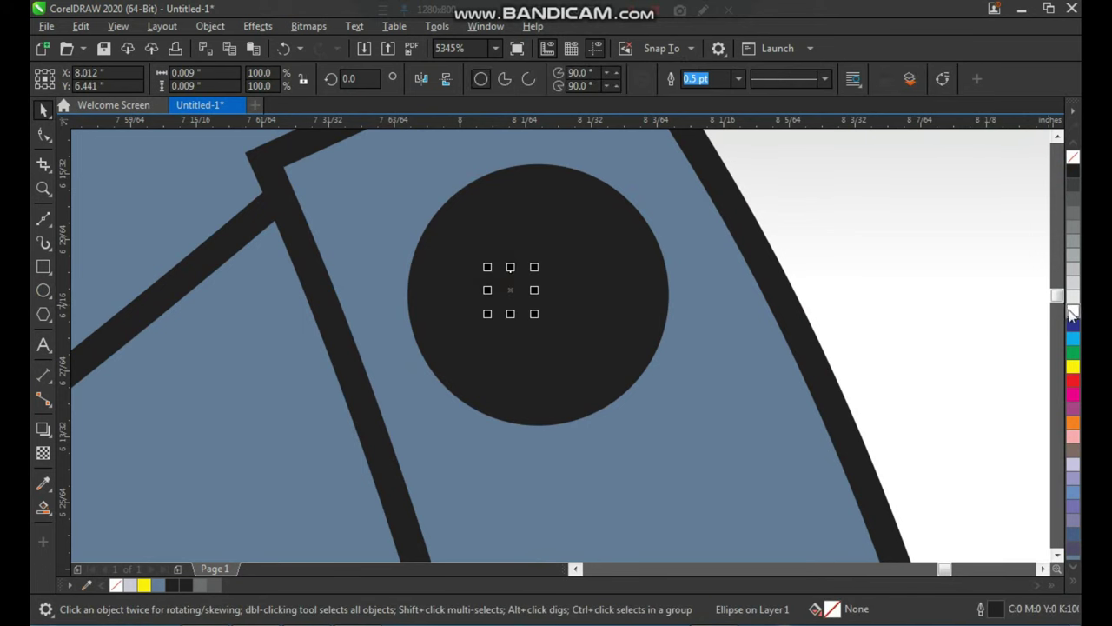
{"action": "left_click", "coordinate": [1073, 310]}
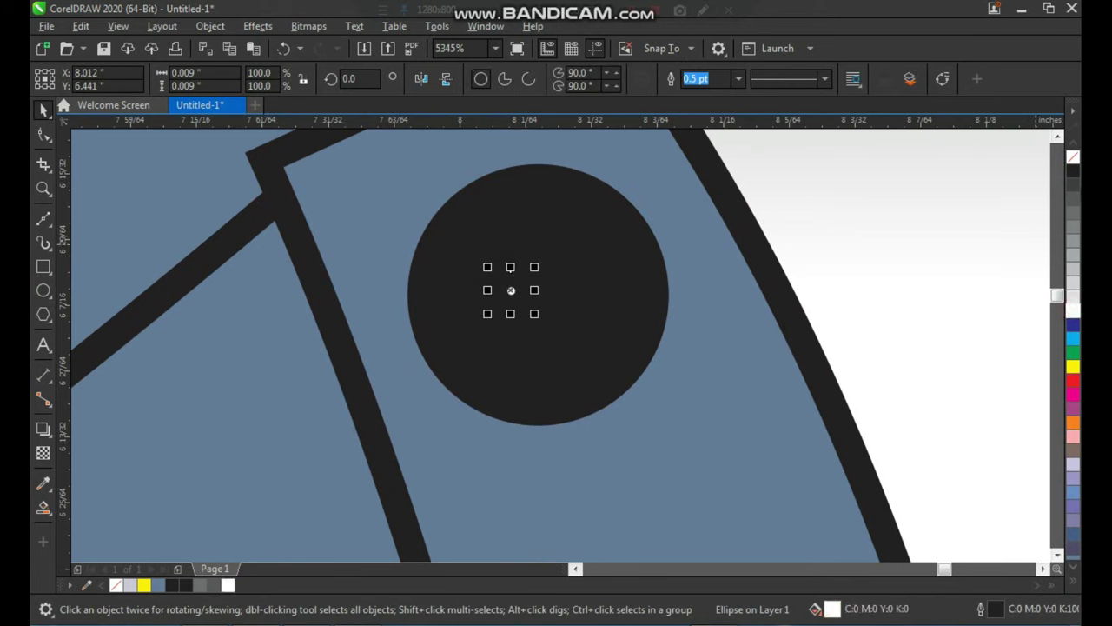
{"action": "right_click", "coordinate": [1074, 162]}
Duplicate the white hole horizontally beside the first and centre the pair on the upper button.
{"action": "left_click_drag", "start_coordinate": [522, 284], "coordinate": [610, 285]}
{"action": "left_click", "coordinate": [526, 294], "text": "shift"}
{"action": "left_click", "coordinate": [713, 322]}
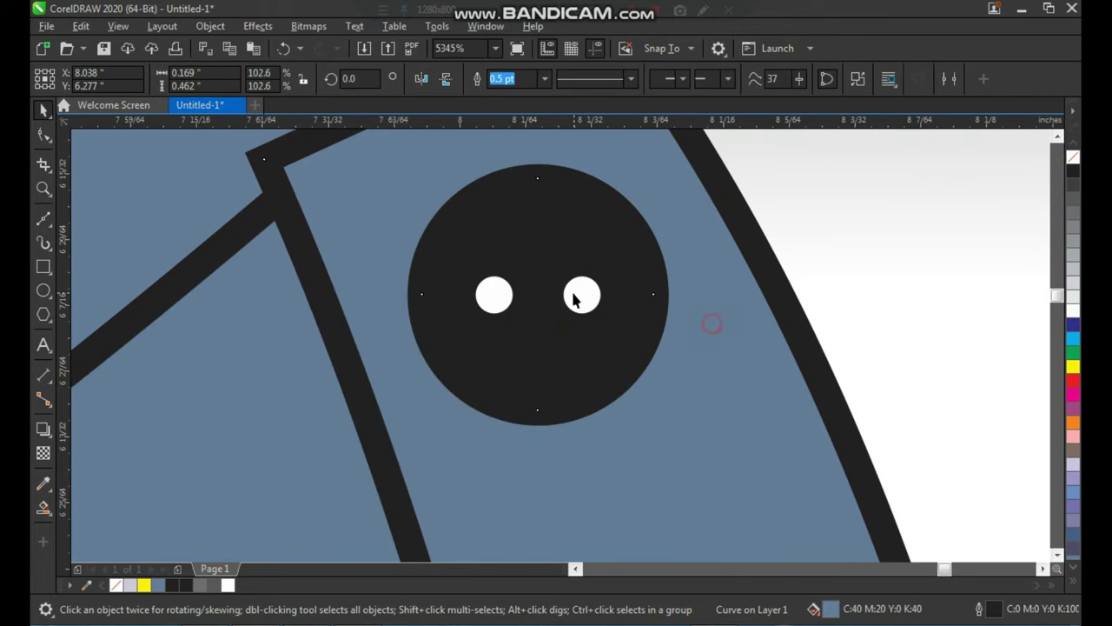
Copy the pair of white holes onto the lower button and centre them on it.
{"action": "left_click_drag", "start_coordinate": [580, 295], "coordinate": [660, 465]}
{"action": "right_click", "coordinate": [578, 319]}
{"action": "scroll", "coordinate": [561, 344], "scroll_direction": "down", "scroll_amount": 3}
{"action": "key", "text": "F2"}
{"action": "left_click", "coordinate": [459, 355], "text": "shift"}
{"action": "key", "text": "c"}
{"action": "key", "text": "e"}
{"action": "left_click", "coordinate": [529, 278]}
{"action": "scroll", "coordinate": [552, 340], "scroll_direction": "down", "scroll_amount": 1}
{"action": "scroll", "coordinate": [673, 254], "scroll_direction": "down", "scroll_amount": 1}
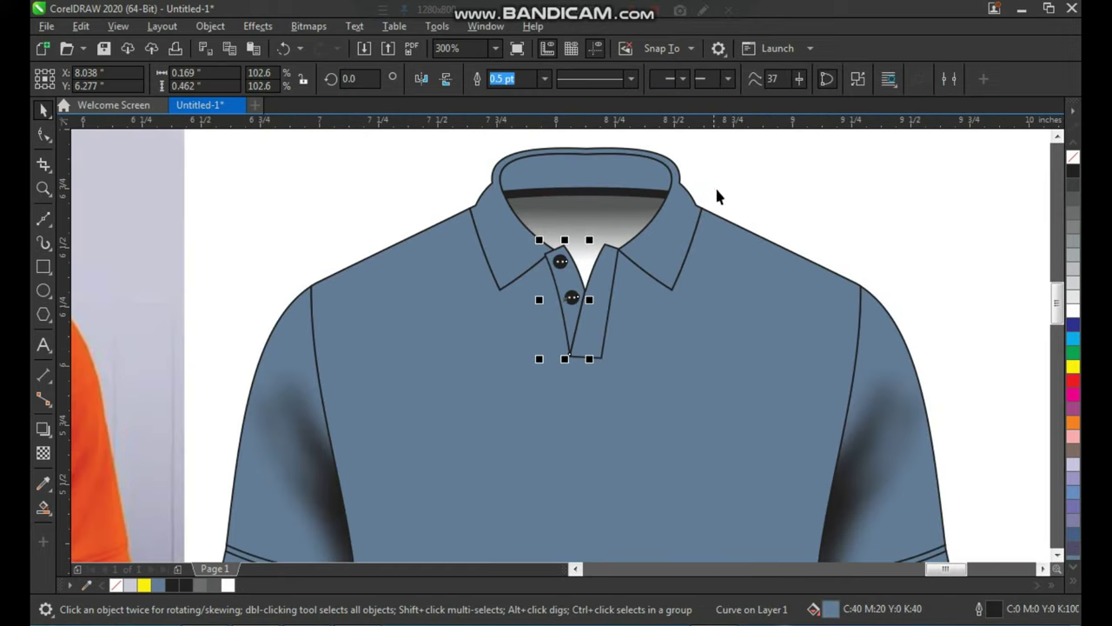
Delete the reference photo of the striped polo shirt.
{"action": "left_click", "coordinate": [806, 149]}
{"action": "key", "text": "F2"}
{"action": "left_click_drag", "start_coordinate": [820, 166], "coordinate": [469, 471]}
{"action": "scroll", "coordinate": [521, 330], "scroll_direction": "down", "scroll_amount": 2}
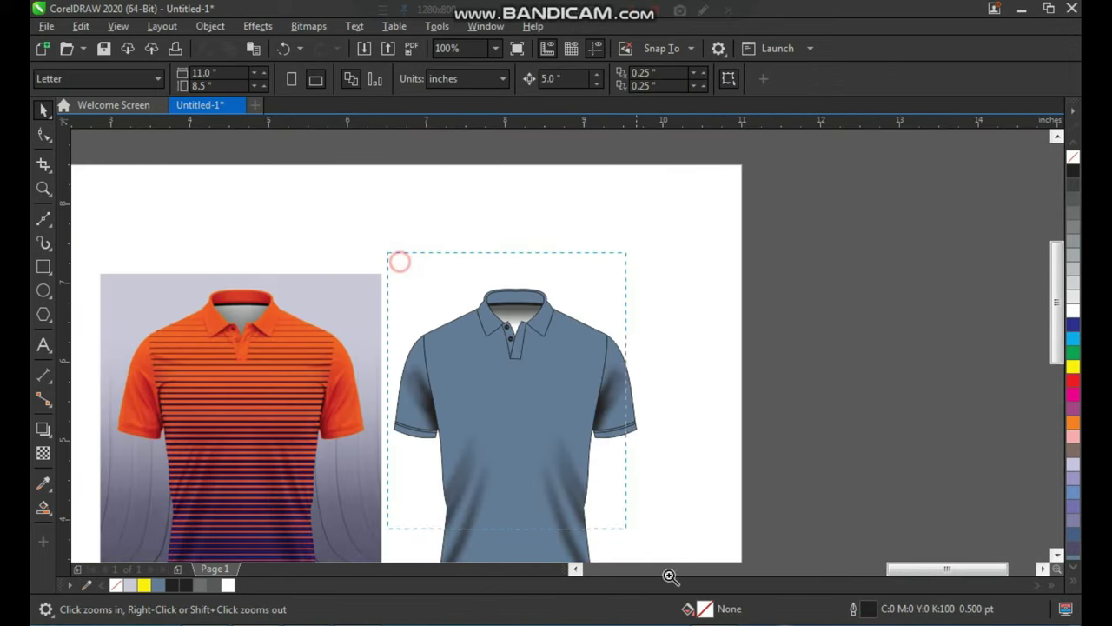
{"action": "scroll", "coordinate": [709, 294], "scroll_direction": "down", "scroll_amount": 2}
{"action": "scroll", "coordinate": [397, 410], "scroll_direction": "down", "scroll_amount": 3}
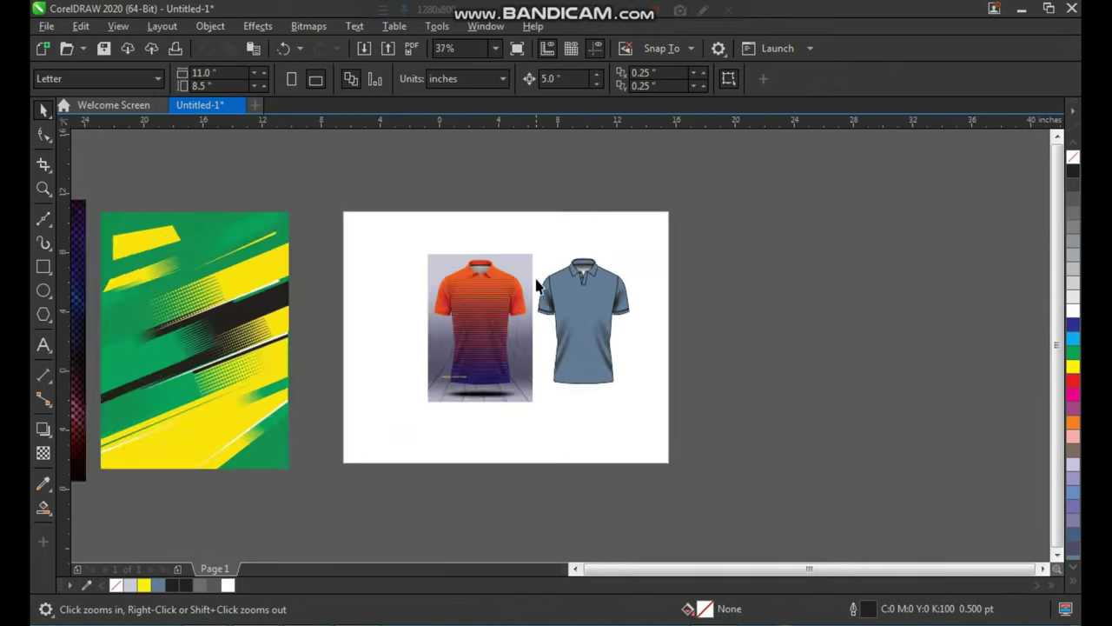
{"action": "scroll", "coordinate": [541, 342], "scroll_direction": "up", "scroll_amount": 3}
{"action": "key", "text": "space"}
{"action": "left_click", "coordinate": [542, 364]}
{"action": "key", "text": "Delete"}
Group the blue shirt and duplicate it twice to form an evenly spaced row of three shirts.
{"action": "left_click_drag", "start_coordinate": [629, 201], "coordinate": [742, 397]}
{"action": "left_click", "coordinate": [755, 382]}
{"action": "left_click", "coordinate": [635, 298]}
{"action": "key", "text": "z"}
{"action": "left_click_drag", "start_coordinate": [561, 203], "coordinate": [724, 409]}
{"action": "left_click_drag", "start_coordinate": [629, 216], "coordinate": [693, 182]}
{"action": "key", "text": "ctrl+z"}
{"action": "left_click_drag", "start_coordinate": [551, 354], "coordinate": [504, 339]}
{"action": "key", "text": "ctrl+d"}
Centre the row of three shirts on the page and ungroup them.
{"action": "left_click_drag", "start_coordinate": [860, 189], "coordinate": [342, 469]}
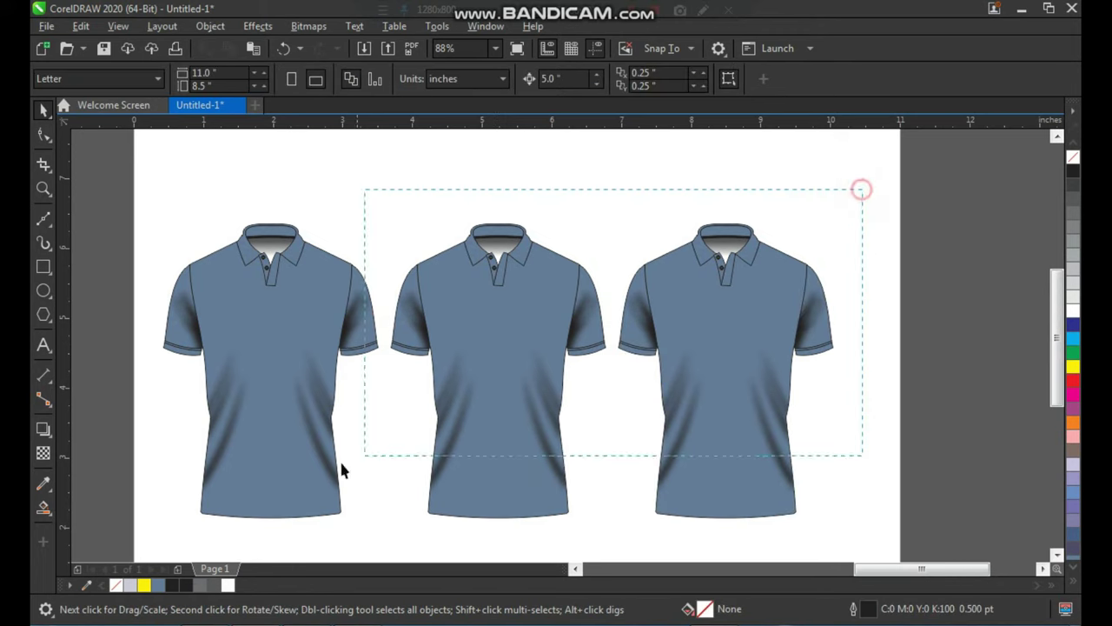
{"action": "left_click_drag", "start_coordinate": [150, 569], "coordinate": [149, 569]}
{"action": "left_click_drag", "start_coordinate": [484, 409], "coordinate": [504, 412]}
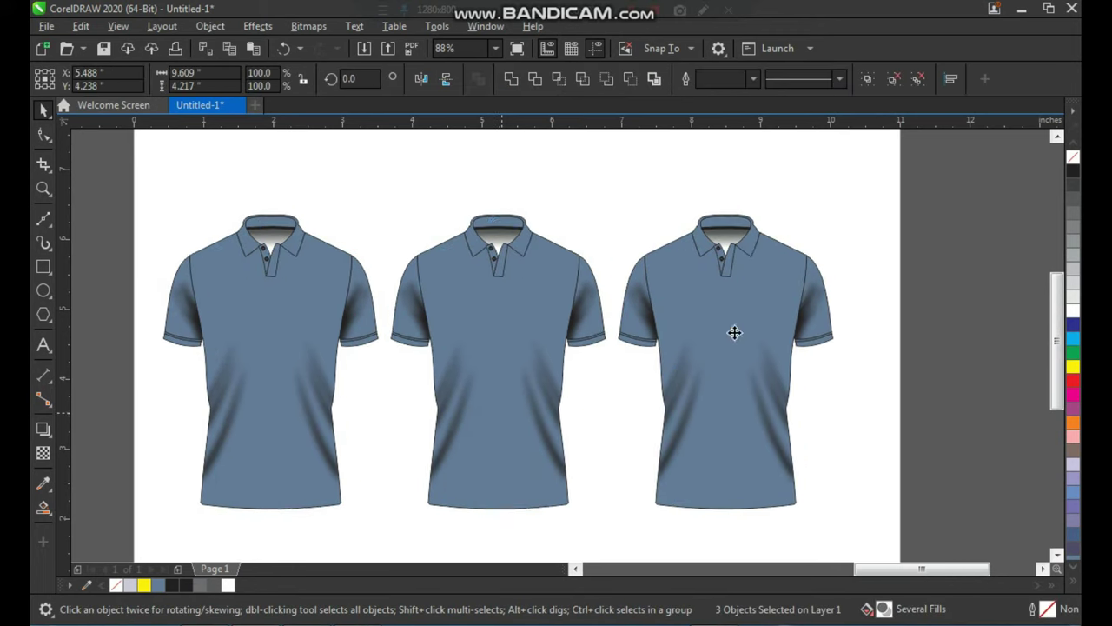
{"action": "left_click", "coordinate": [608, 178]}
{"action": "left_click", "coordinate": [564, 318]}
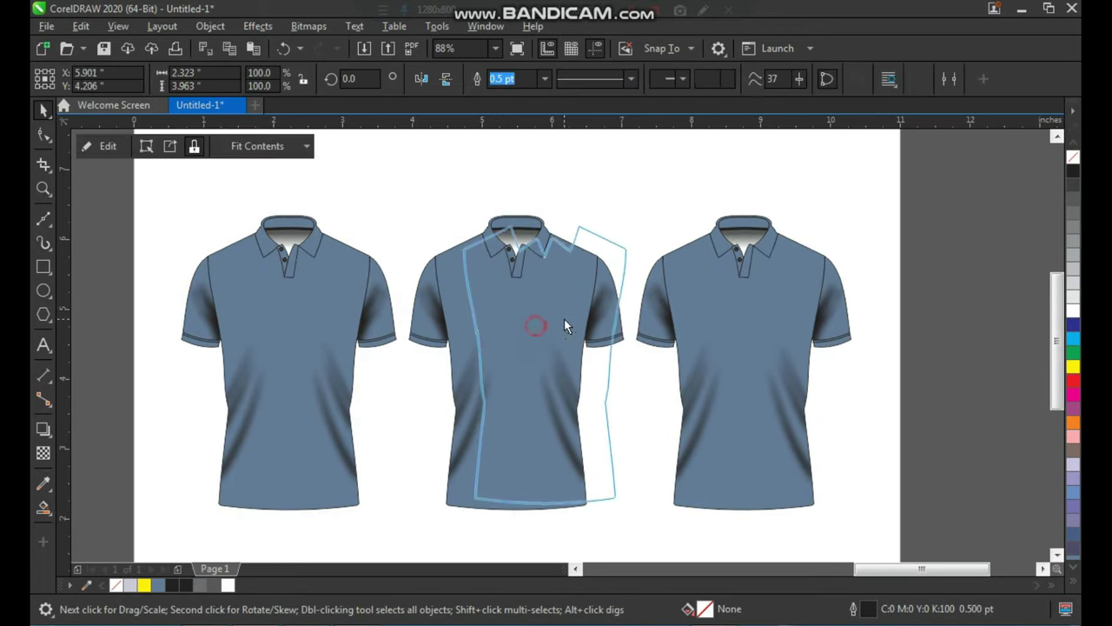
{"action": "left_click", "coordinate": [636, 220]}
Scale the green and yellow striped pattern image to 63.6% about its centre.
{"action": "scroll", "coordinate": [595, 313], "scroll_direction": "down", "scroll_amount": 3}
{"action": "key", "text": "F2"}
{"action": "mouse_move", "coordinate": [707, 218]}
{"action": "left_mouse_down"}
{"action": "mouse_move", "coordinate": [497, 364]}
{"action": "mouse_move", "coordinate": [316, 448]}
{"action": "left_mouse_up"}
{"action": "key", "text": "space"}
{"action": "left_click", "coordinate": [443, 453]}
{"action": "left_click", "coordinate": [230, 343]}
{"action": "left_click", "coordinate": [411, 421]}
{"action": "left_click", "coordinate": [586, 324]}
{"action": "key", "text": "z"}
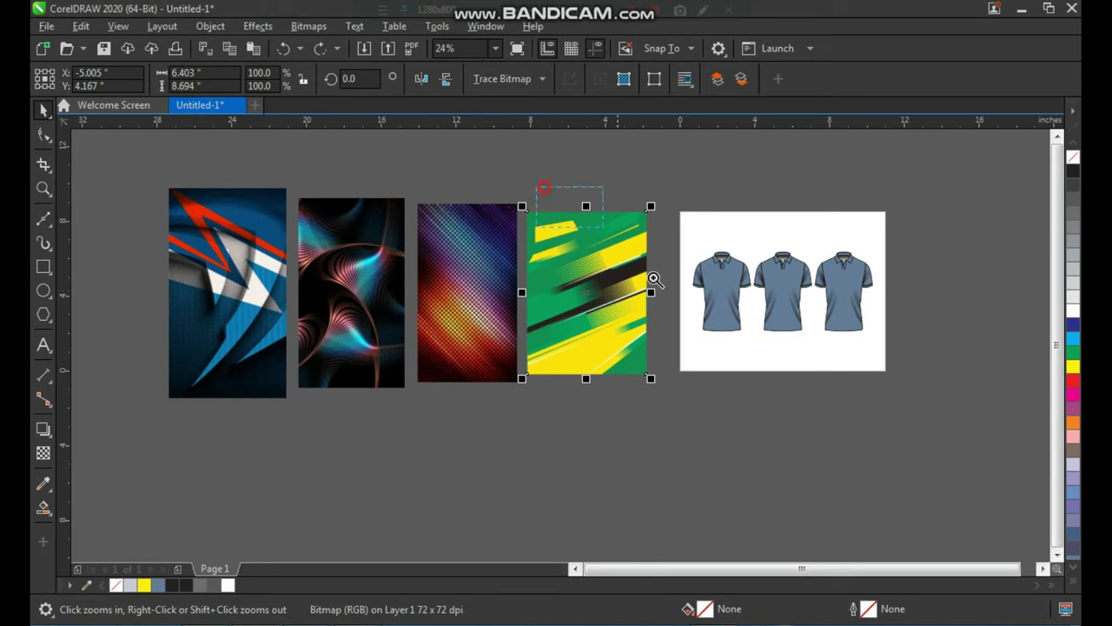
{"action": "left_click_drag", "start_coordinate": [541, 186], "coordinate": [770, 420]}
{"action": "left_click_drag", "start_coordinate": [550, 170], "coordinate": [506, 231]}
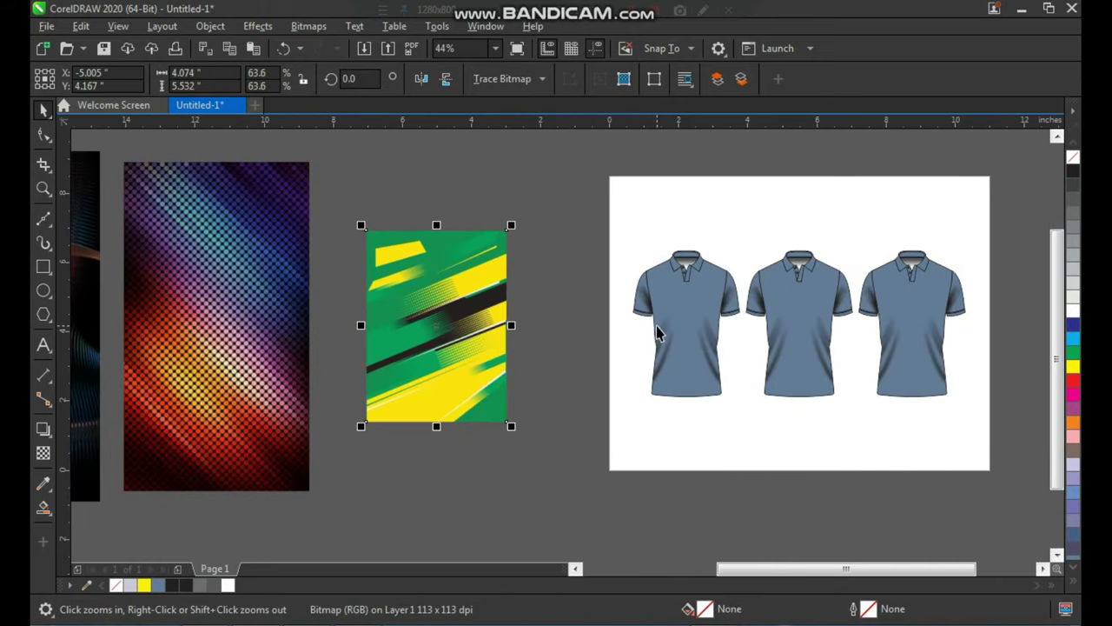
Centre the green and yellow pattern image on the first shirt and scale it to 48%.
{"action": "left_click", "coordinate": [658, 328]}
{"action": "left_click", "coordinate": [483, 314]}
{"action": "left_click", "coordinate": [693, 356], "text": "shift"}
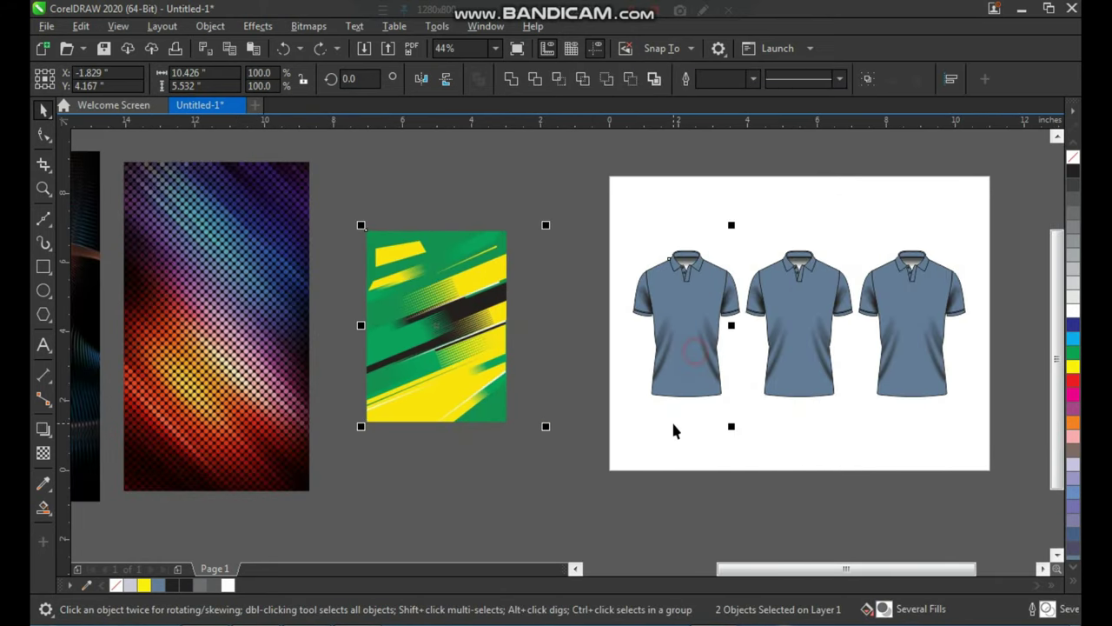
{"action": "key", "text": "c"}
{"action": "left_click", "coordinate": [716, 440]}
{"action": "left_click", "coordinate": [717, 419]}
PowerClip the green and yellow pattern inside the first shirt's body shape.
{"action": "key", "text": "F2"}
{"action": "left_click_drag", "start_coordinate": [596, 286], "coordinate": [687, 445]}
{"action": "left_click", "coordinate": [682, 445]}
{"action": "key", "text": "space"}
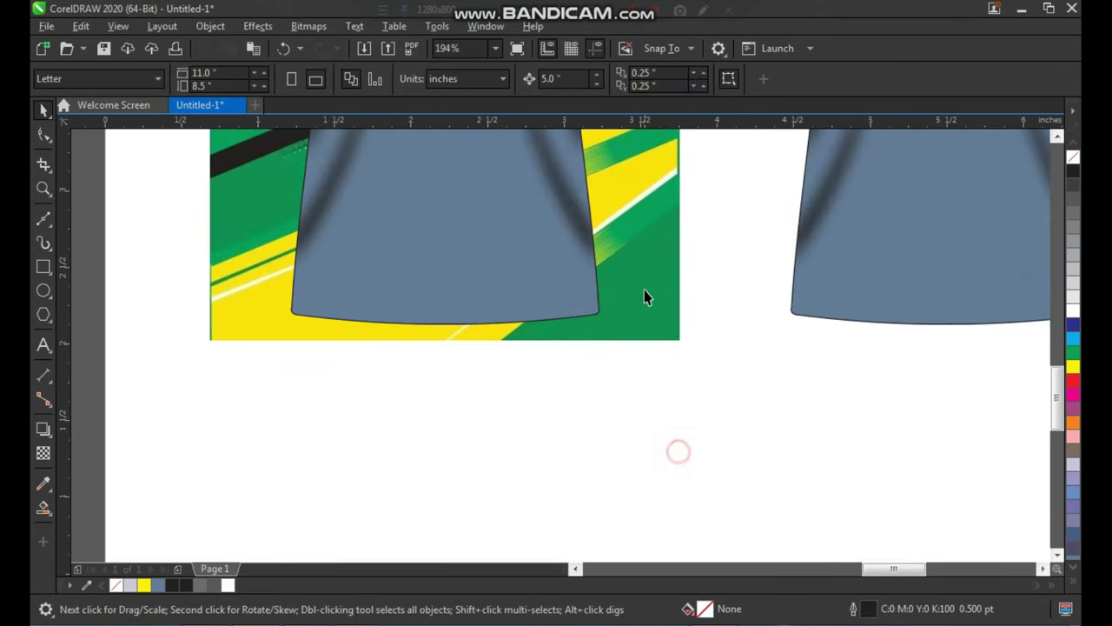
{"action": "right_click", "coordinate": [655, 287]}
{"action": "left_click", "coordinate": [697, 374]}
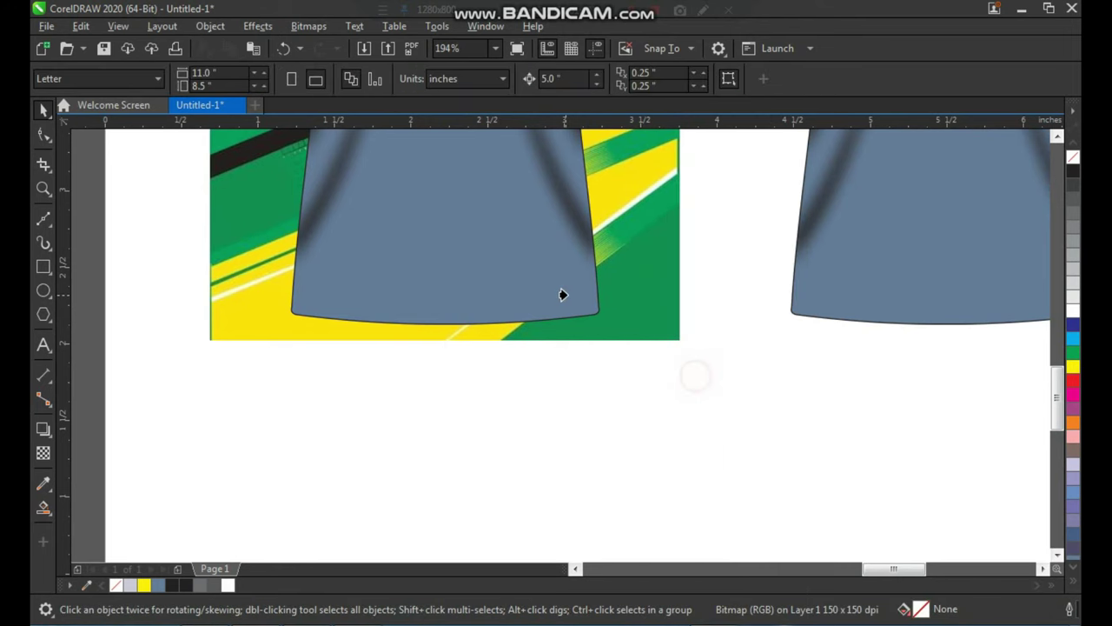
{"action": "left_click", "coordinate": [561, 293]}
{"action": "scroll", "coordinate": [548, 290], "scroll_direction": "down", "scroll_amount": 2}
{"action": "left_click", "coordinate": [338, 283]}
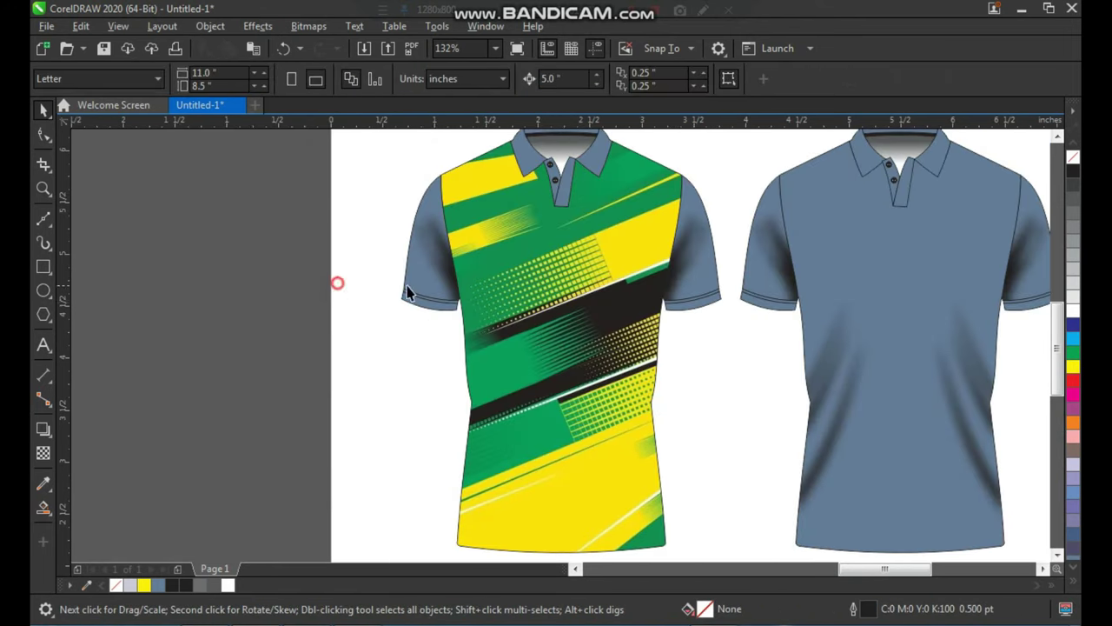
Sample the dark green from the clipped pattern and fill the first shirt's outer collar with it.
{"action": "scroll", "coordinate": [417, 283], "scroll_direction": "down", "scroll_amount": 2}
{"action": "key", "text": "F2"}
{"action": "left_click_drag", "start_coordinate": [401, 190], "coordinate": [619, 437]}
{"action": "left_click", "coordinate": [372, 234]}
{"action": "key", "text": "z"}
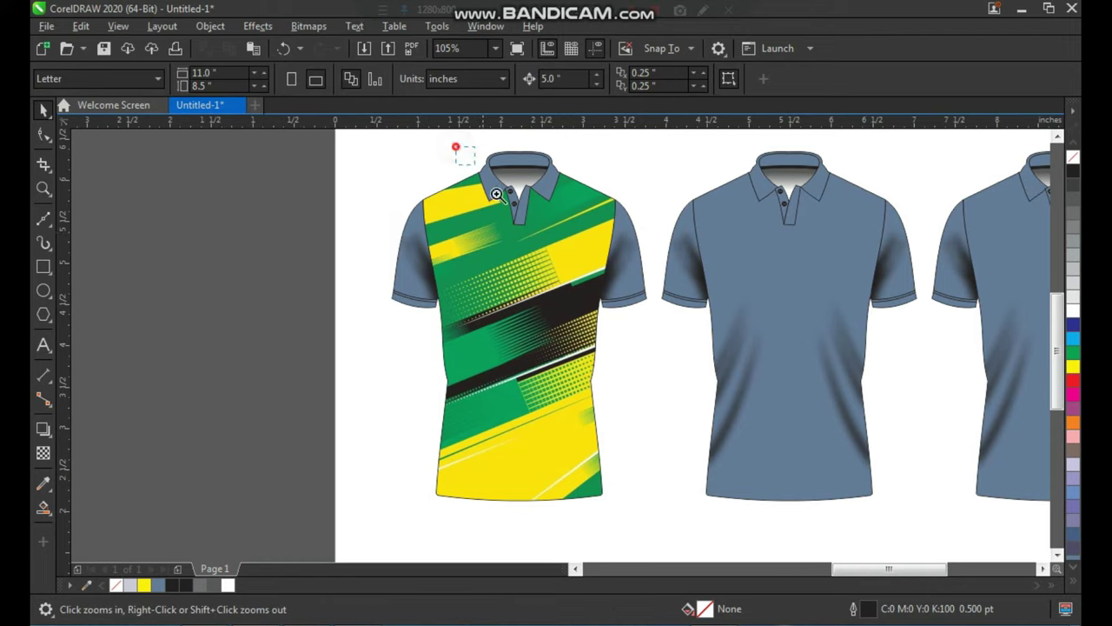
{"action": "left_click_drag", "start_coordinate": [457, 147], "coordinate": [547, 272]}
{"action": "left_click", "coordinate": [44, 484]}
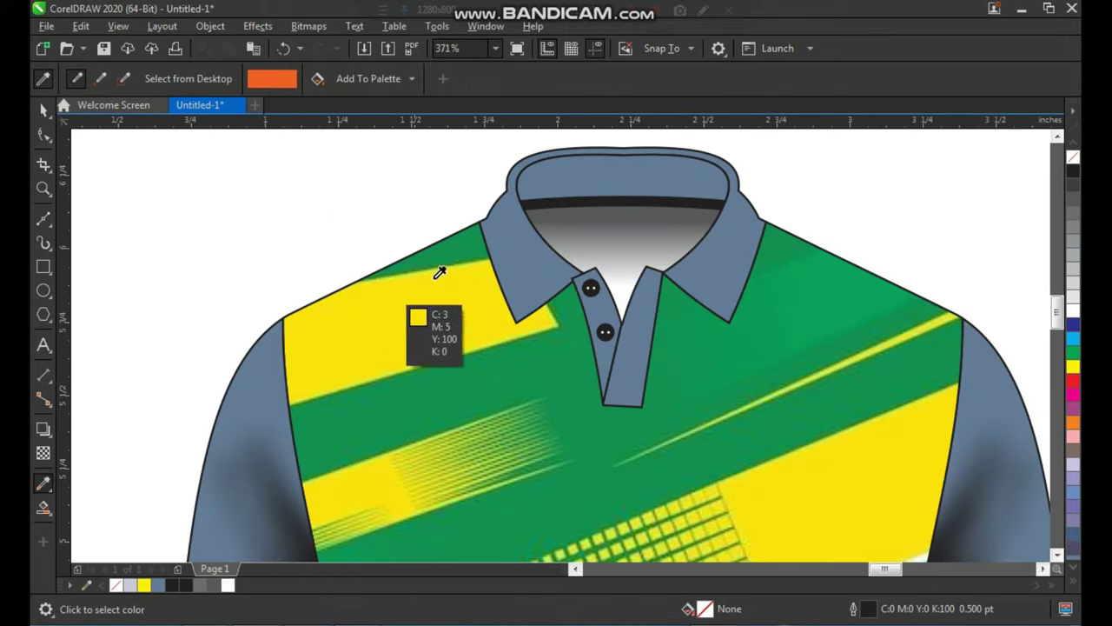
{"action": "left_click", "coordinate": [476, 239]}
{"action": "left_click", "coordinate": [499, 245]}
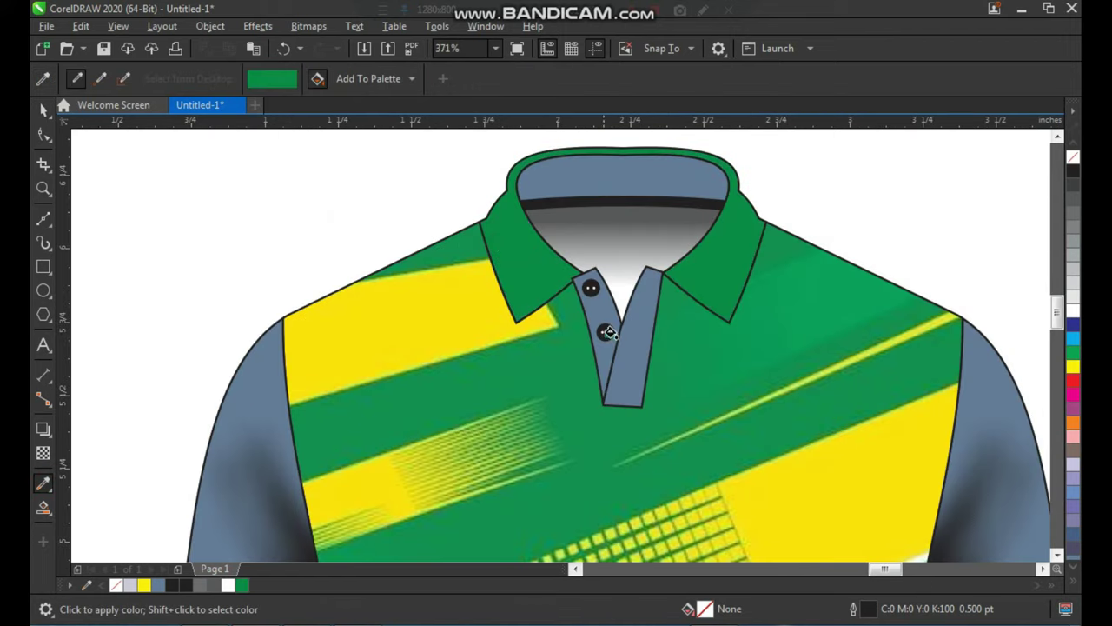
Fill both placket strips and both sleeves of the first shirt with the sampled green.
{"action": "left_click", "coordinate": [633, 345]}
{"action": "left_click", "coordinate": [598, 356]}
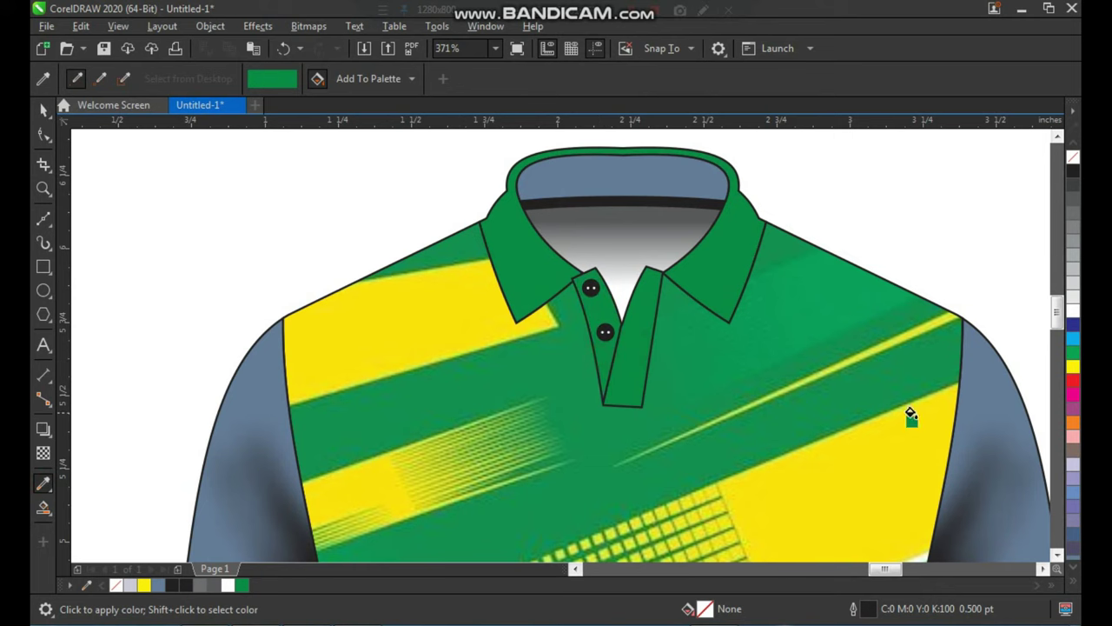
{"action": "left_click", "coordinate": [979, 379]}
{"action": "left_click", "coordinate": [267, 402]}
{"action": "key", "text": "space"}
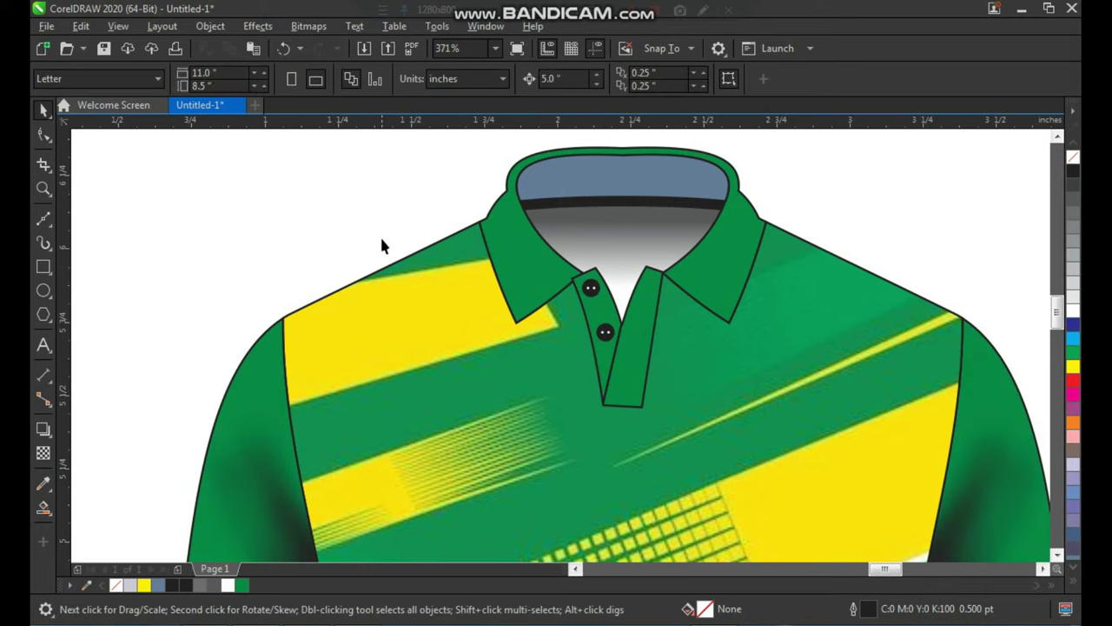
Repeat the green fill on the inner neckband of the first shirt's collar.
{"action": "scroll", "coordinate": [383, 240], "scroll_direction": "down", "scroll_amount": 2}
{"action": "key", "text": "F2"}
{"action": "left_click_drag", "start_coordinate": [415, 210], "coordinate": [489, 271]}
{"action": "left_click", "coordinate": [531, 240]}
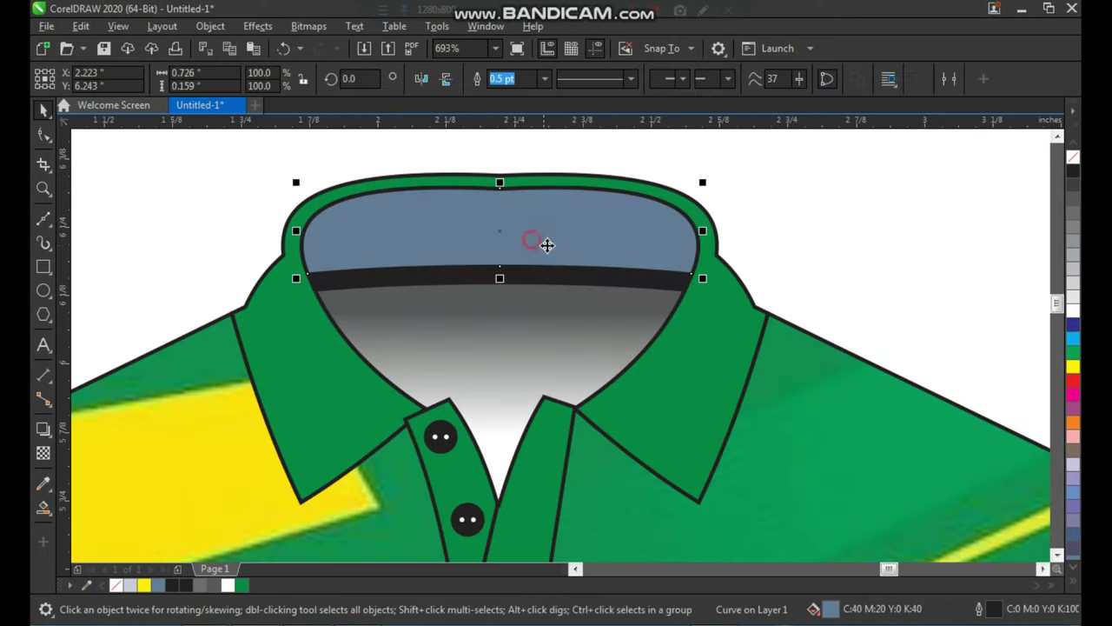
{"action": "key", "text": "ctrl+r"}
Fill both sleeve cuffs of the first shirt with the same green.
{"action": "scroll", "coordinate": [511, 245], "scroll_direction": "down", "scroll_amount": 4}
{"action": "key", "text": "F2"}
{"action": "left_click_drag", "start_coordinate": [357, 216], "coordinate": [669, 565]}
{"action": "key", "text": "space"}
{"action": "left_click", "coordinate": [735, 398]}
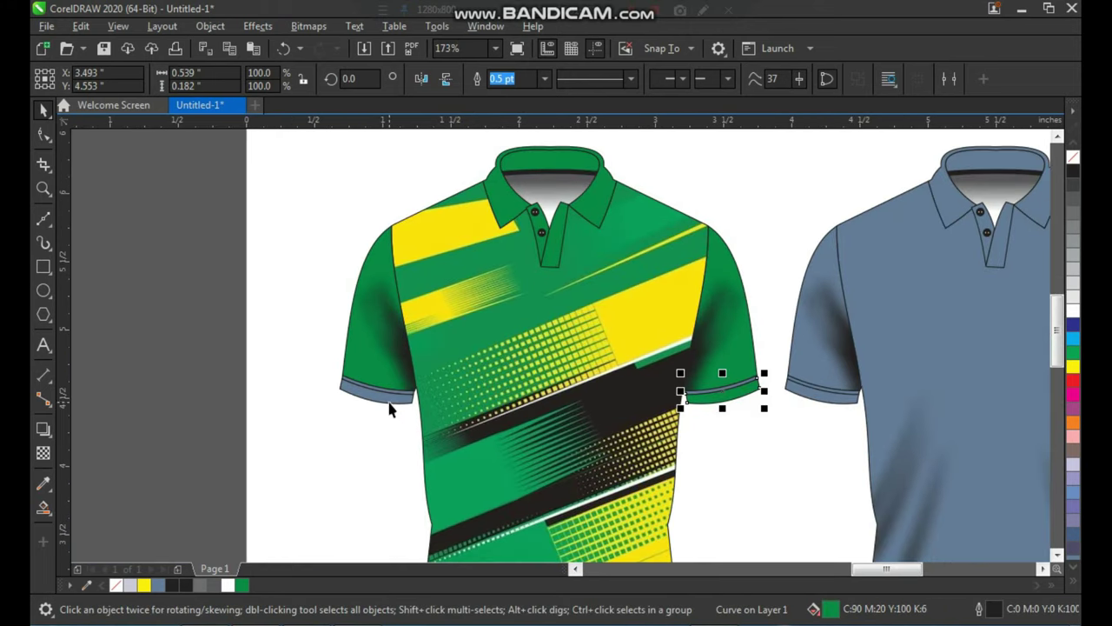
{"action": "key", "text": "z"}
{"action": "left_click_drag", "start_coordinate": [342, 360], "coordinate": [469, 448]}
{"action": "key", "text": "space"}
Fill the narrow bands above both cuffs of the first shirt with black.
{"action": "left_click", "coordinate": [504, 287]}
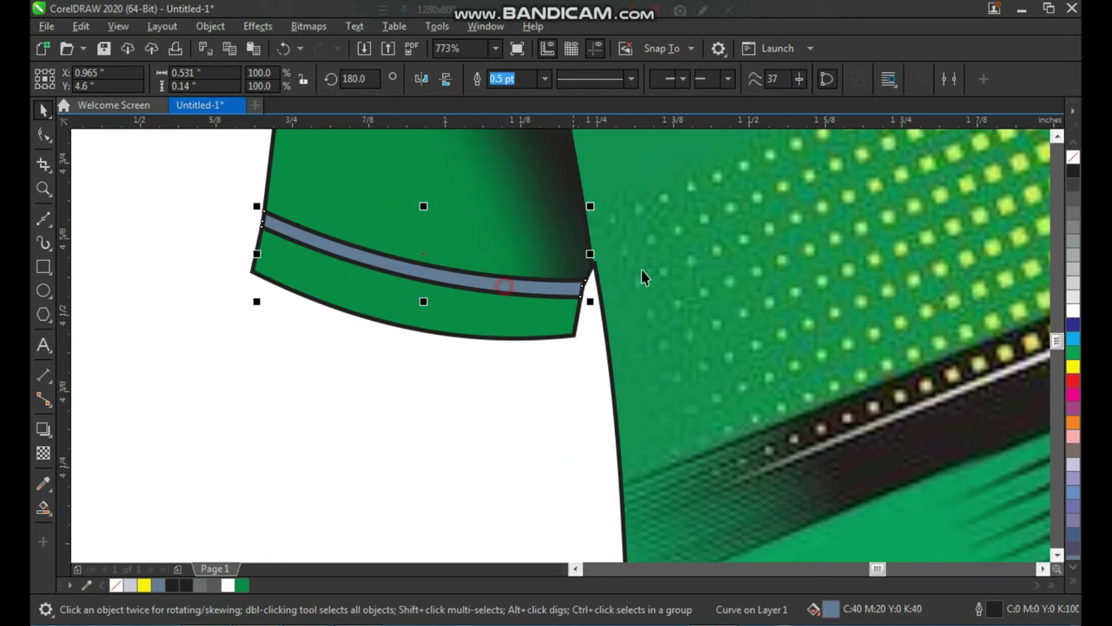
{"action": "left_click", "coordinate": [1073, 173]}
{"action": "scroll", "coordinate": [560, 316], "scroll_direction": "down", "scroll_amount": 3}
{"action": "key", "text": "F2"}
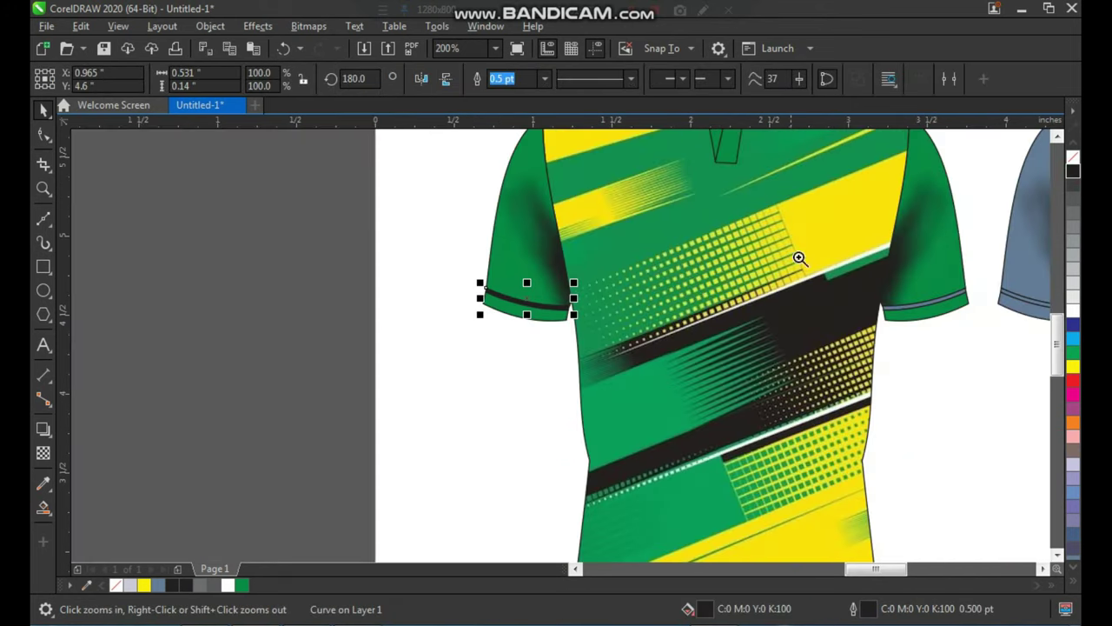
{"action": "left_click_drag", "start_coordinate": [799, 258], "coordinate": [990, 344]}
{"action": "left_click", "coordinate": [762, 337]}
{"action": "left_click", "coordinate": [1073, 172]}
{"action": "scroll", "coordinate": [510, 328], "scroll_direction": "down", "scroll_amount": 3}
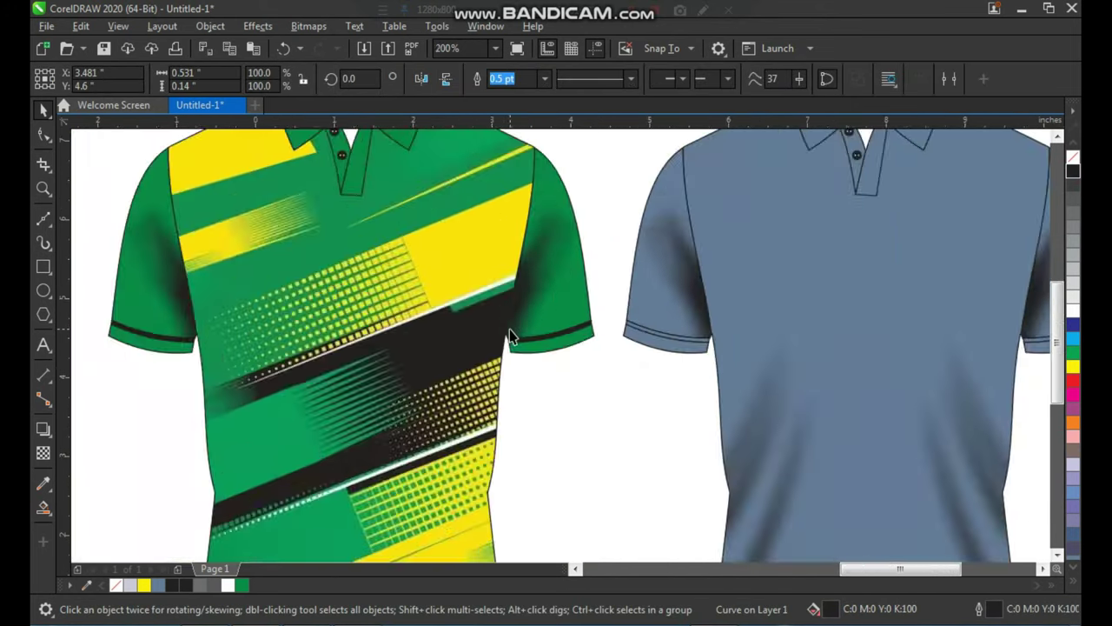
Duplicate the blue and red geometric pattern image and place the copy beside the page.
{"action": "left_click", "coordinate": [273, 302]}
{"action": "key", "text": "F2"}
{"action": "left_click_drag", "start_coordinate": [325, 177], "coordinate": [821, 518]}
{"action": "scroll", "coordinate": [372, 373], "scroll_direction": "down", "scroll_amount": 2}
{"action": "key", "text": "F2"}
{"action": "left_click_drag", "start_coordinate": [575, 235], "coordinate": [56, 573]}
{"action": "scroll", "coordinate": [370, 342], "scroll_direction": "down", "scroll_amount": 1}
{"action": "key", "text": "F2"}
{"action": "left_click_drag", "start_coordinate": [231, 238], "coordinate": [533, 437]}
{"action": "key", "text": "space"}
{"action": "left_click", "coordinate": [385, 340]}
{"action": "left_click_drag", "start_coordinate": [385, 340], "coordinate": [510, 393]}
{"action": "scroll", "coordinate": [371, 360], "scroll_direction": "down", "scroll_amount": 2}
{"action": "left_click_drag", "start_coordinate": [210, 330], "coordinate": [462, 333]}
{"action": "right_click", "coordinate": [462, 333]}
Align the copied blue and red pattern to the centre of the middle shirt's body, horizontally and vertically.
{"action": "key", "text": "F2"}
{"action": "left_click_drag", "start_coordinate": [471, 256], "coordinate": [709, 437]}
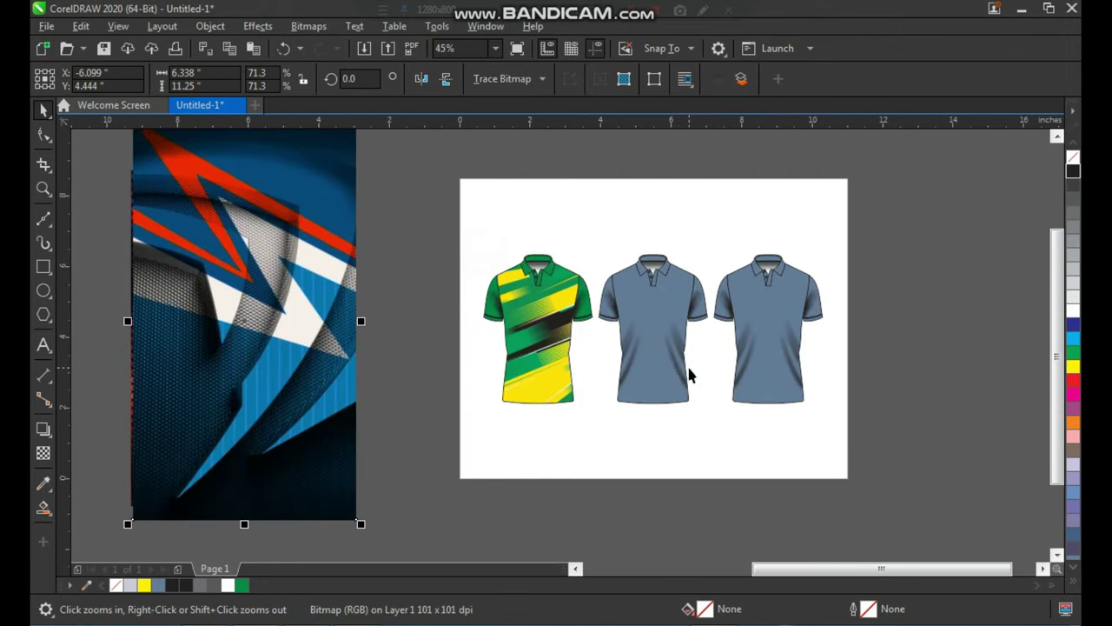
{"action": "left_click", "coordinate": [669, 364], "text": "shift"}
{"action": "key", "text": "c"}
{"action": "key", "text": "e"}
Scale the blue and red pattern down until it just covers the middle shirt's body, and order it back one.
{"action": "left_click", "coordinate": [799, 532]}
{"action": "left_click", "coordinate": [725, 486]}
{"action": "left_click_drag", "start_coordinate": [772, 536], "coordinate": [689, 476]}
{"action": "key", "text": "F2"}
{"action": "left_click_drag", "start_coordinate": [585, 324], "coordinate": [708, 437]}
{"action": "key", "text": "ctrl+Page_Down"}
{"action": "key", "text": "space"}
PowerClip the blue and red pattern inside the middle shirt's body shape.
{"action": "key", "text": "F2"}
{"action": "left_click_drag", "start_coordinate": [748, 337], "coordinate": [575, 473]}
{"action": "right_click", "coordinate": [643, 364]}
{"action": "left_click", "coordinate": [711, 372]}
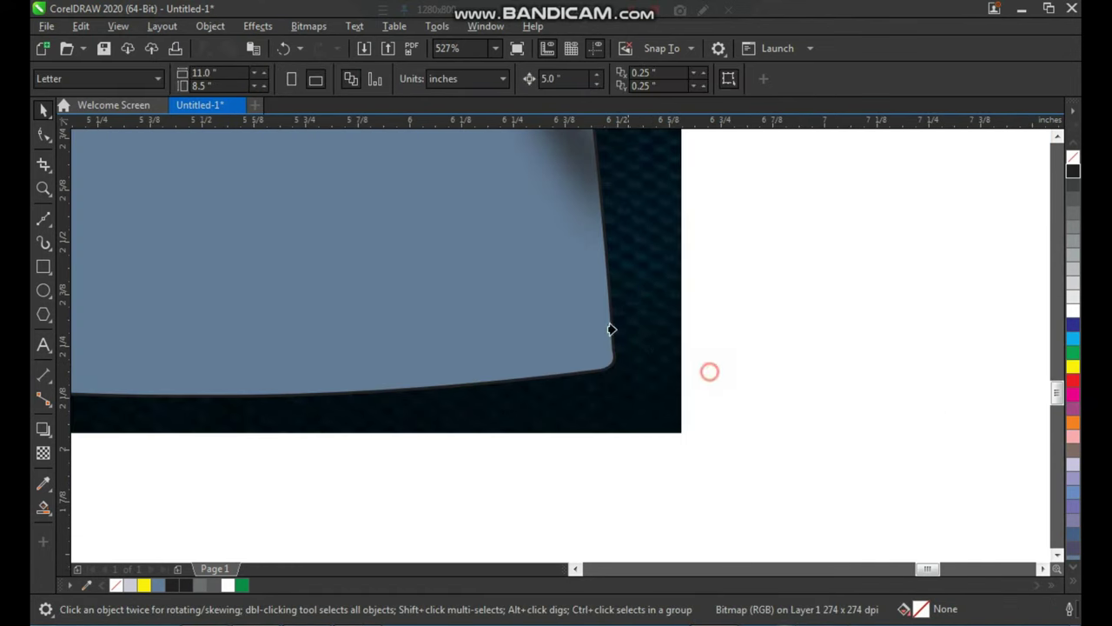
{"action": "left_click", "coordinate": [594, 353]}
{"action": "scroll", "coordinate": [585, 445], "scroll_direction": "down", "scroll_amount": 5}
{"action": "left_click", "coordinate": [437, 411]}
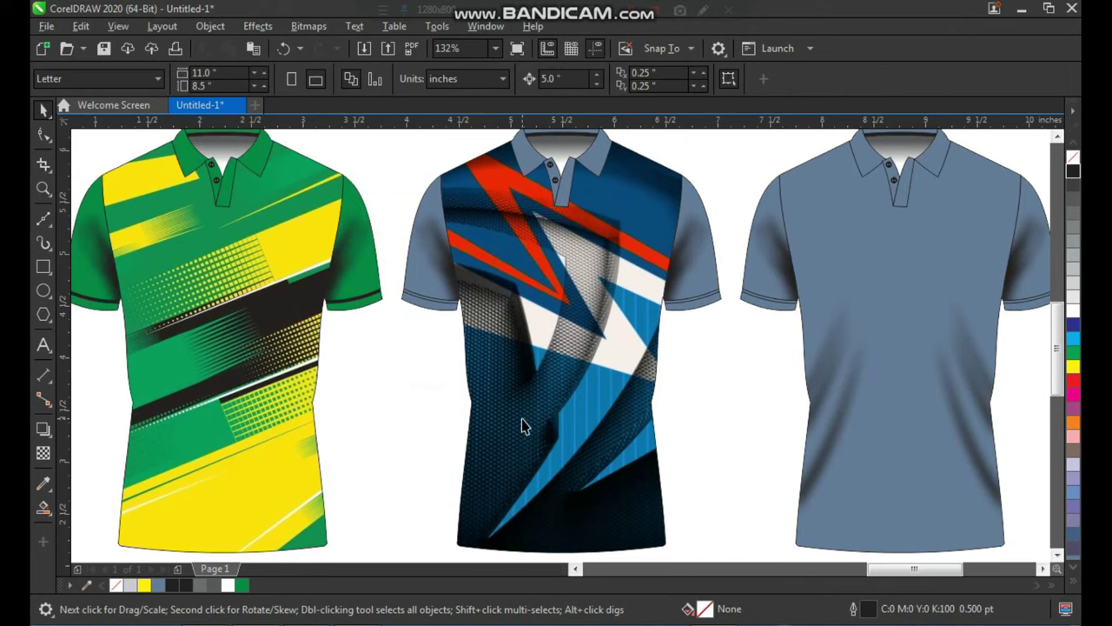
Send the clipped blue and red pattern behind the fold shadows inside the middle shirt.
{"action": "left_click", "coordinate": [516, 410], "text": "ctrl"}
{"action": "key", "text": "shift+Page_Down"}
{"action": "left_click", "coordinate": [424, 395]}
Send the clipped green and yellow pattern behind the fold shadows inside the first shirt.
{"action": "left_click", "coordinate": [304, 428], "text": "ctrl"}
{"action": "scroll", "coordinate": [387, 417], "scroll_direction": "down", "scroll_amount": 3}
{"action": "left_click", "coordinate": [274, 409]}
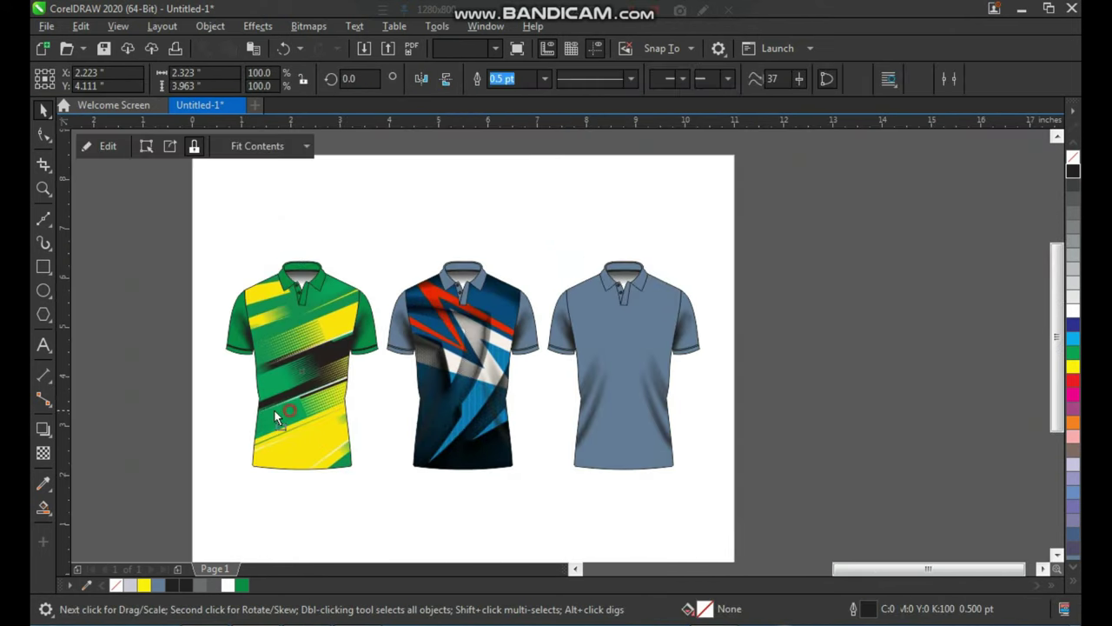
{"action": "left_click", "coordinate": [315, 408], "text": "ctrl"}
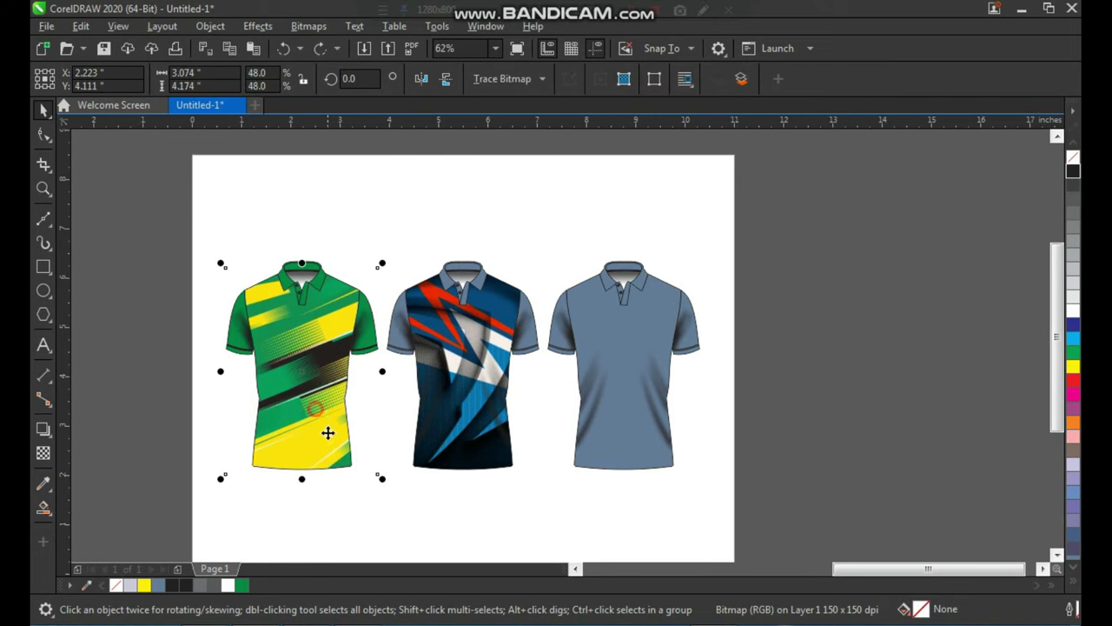
{"action": "left_click", "coordinate": [360, 527]}
Sample the dark blue from the middle shirt's pattern and fill both of its sleeves with it.
{"action": "key", "text": "z"}
{"action": "left_click_drag", "start_coordinate": [232, 243], "coordinate": [603, 473]}
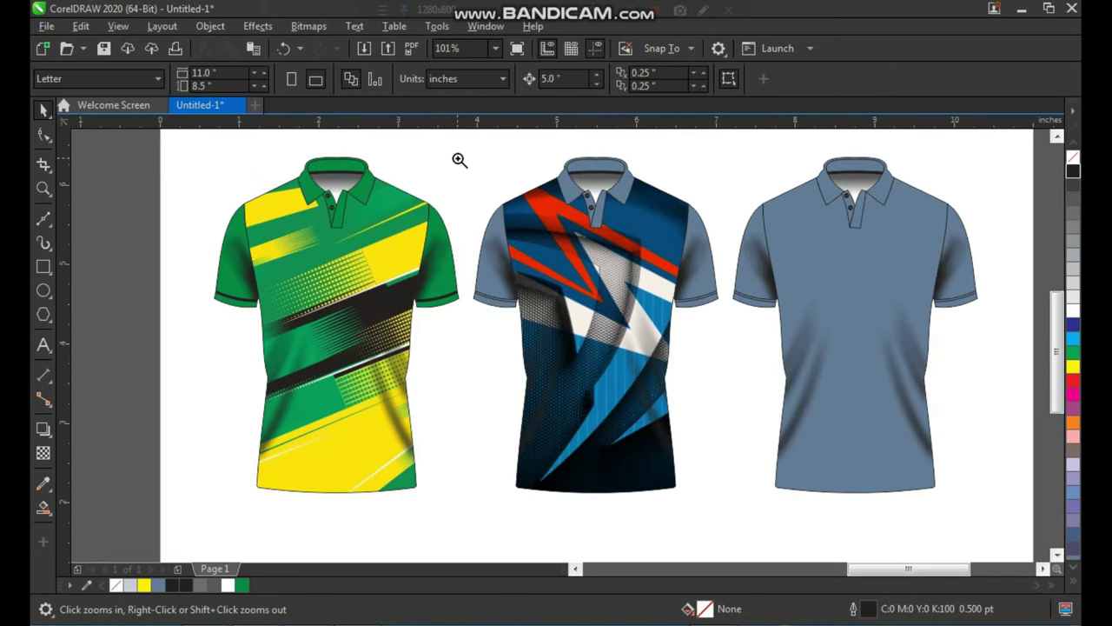
{"action": "left_click_drag", "start_coordinate": [795, 380], "coordinate": [795, 380]}
{"action": "left_click_drag", "start_coordinate": [561, 417], "coordinate": [563, 415]}
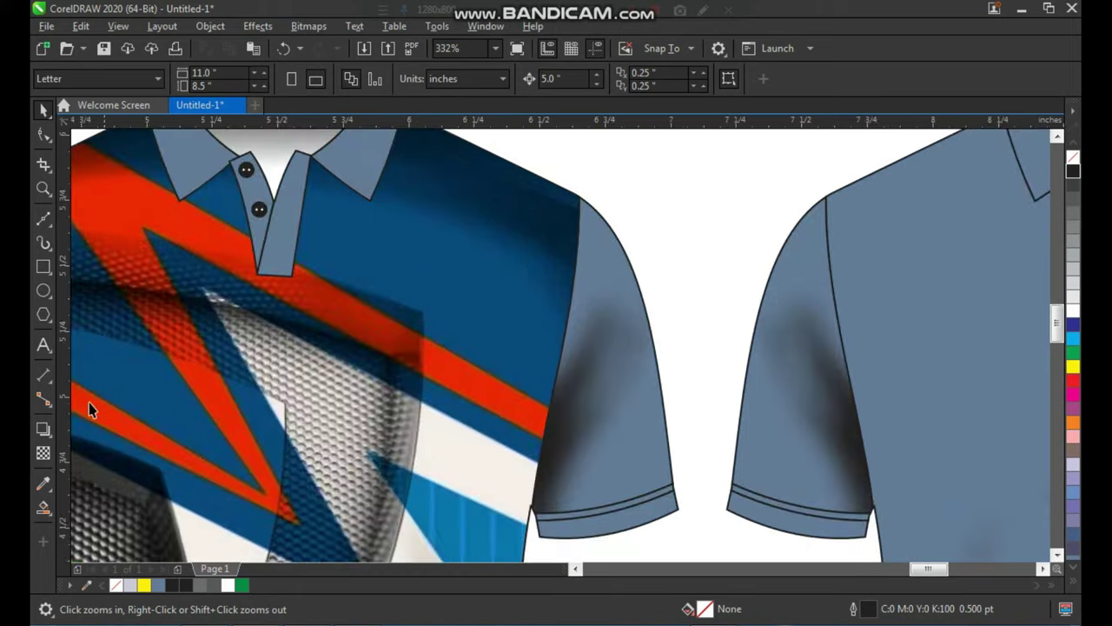
{"action": "left_click", "coordinate": [45, 483]}
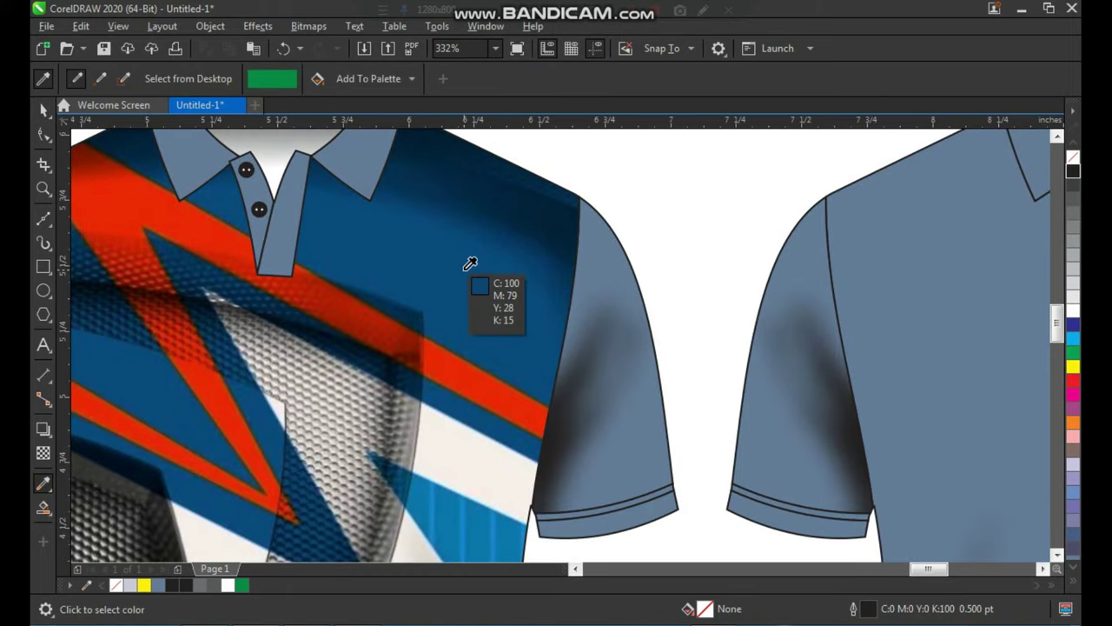
{"action": "left_click", "coordinate": [463, 270]}
{"action": "left_click", "coordinate": [596, 250]}
{"action": "scroll", "coordinate": [599, 248], "scroll_direction": "down", "scroll_amount": 3}
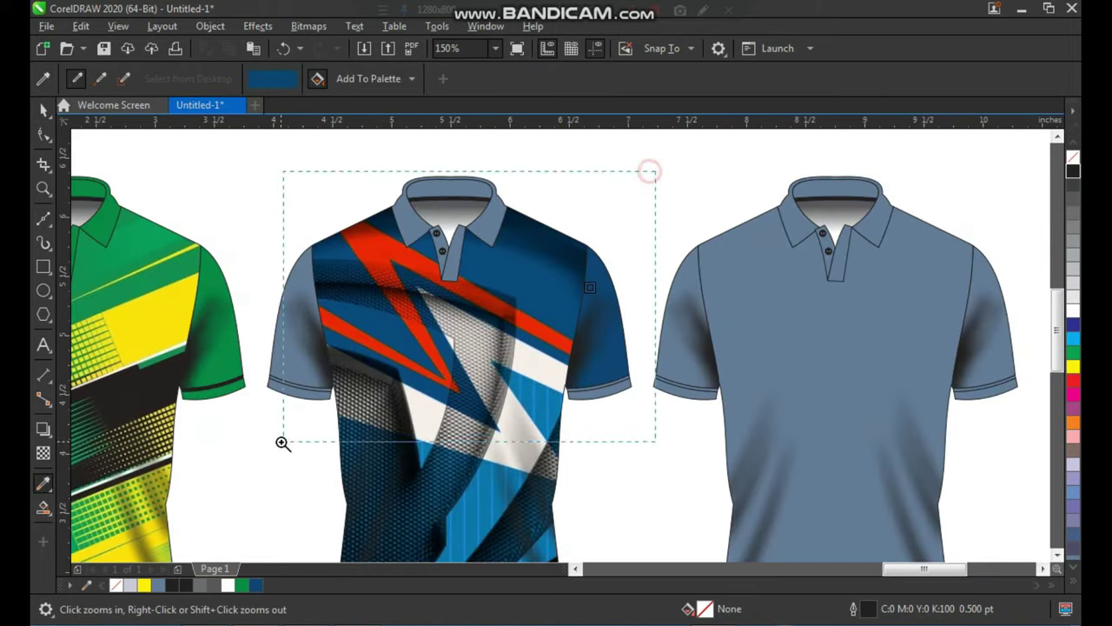
{"action": "left_click_drag", "start_coordinate": [282, 443], "coordinate": [283, 441]}
{"action": "scroll", "coordinate": [477, 226], "scroll_direction": "down", "scroll_amount": 2}
{"action": "scroll", "coordinate": [477, 226], "scroll_direction": "up", "scroll_amount": 6}
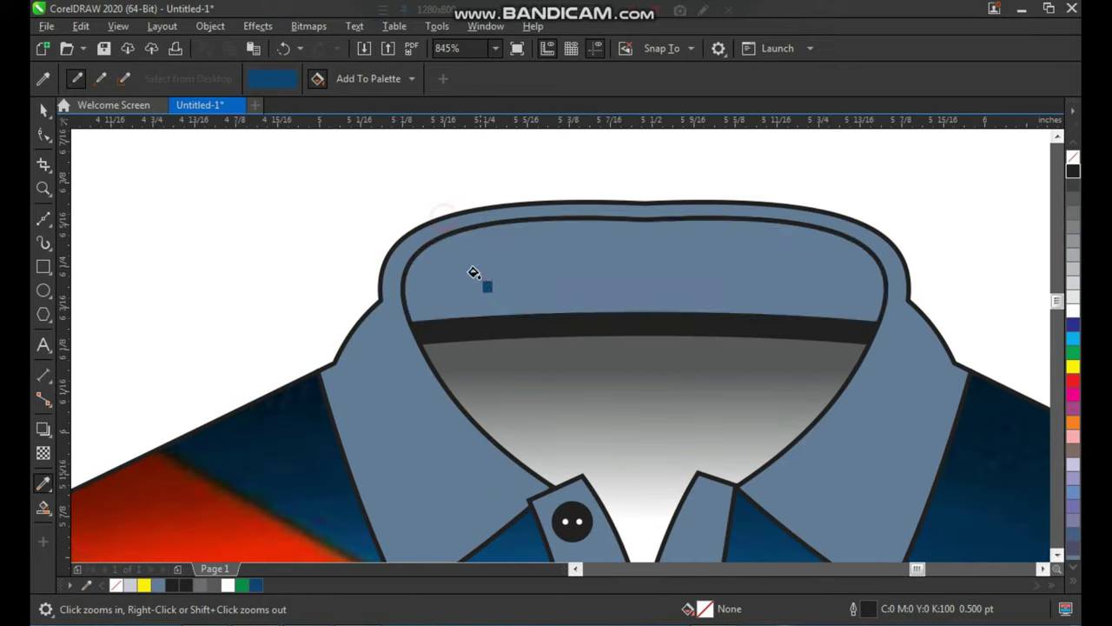
Fill the middle shirt's neckband, outer collar and placket with the sampled dark blue.
{"action": "left_click", "coordinate": [473, 266]}
{"action": "left_click", "coordinate": [432, 221]}
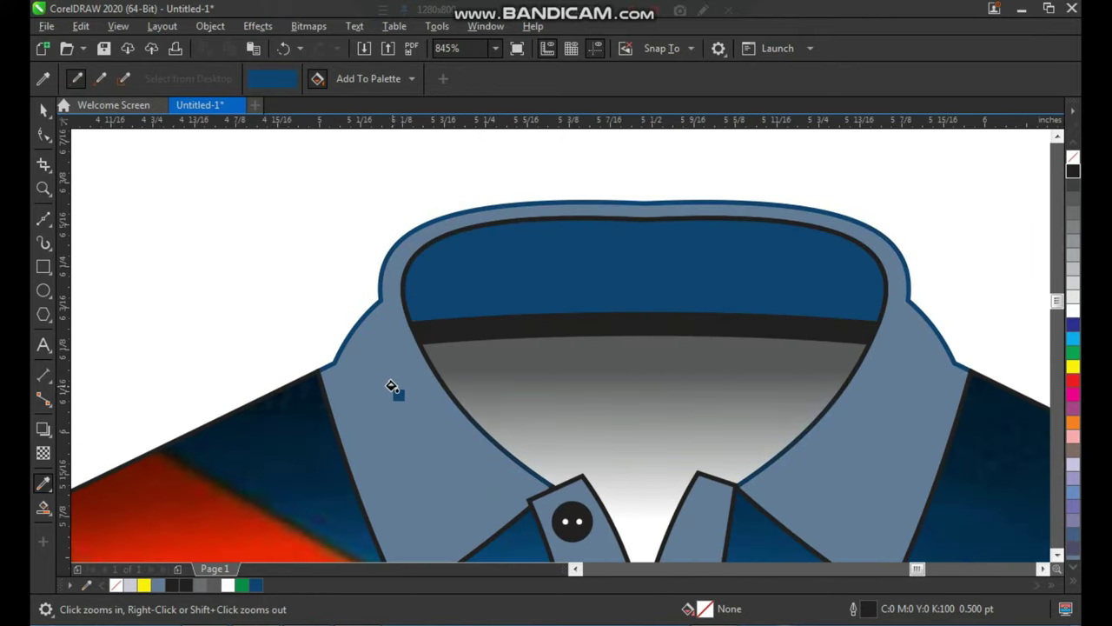
{"action": "left_click", "coordinate": [391, 387]}
{"action": "scroll", "coordinate": [486, 369], "scroll_direction": "down", "scroll_amount": 1}
{"action": "scroll", "coordinate": [565, 482], "scroll_direction": "up", "scroll_amount": 1}
{"action": "left_click", "coordinate": [590, 478]}
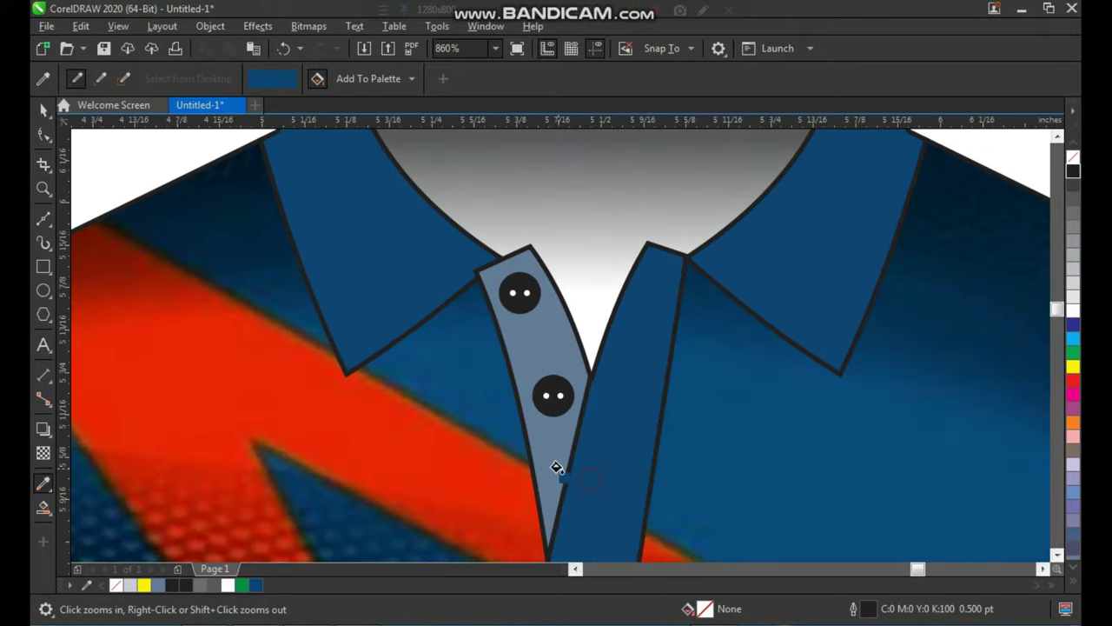
Fill both sleeve cuffs of the middle shirt with the sampled dark blue.
{"action": "scroll", "coordinate": [557, 469], "scroll_direction": "down", "scroll_amount": 5}
{"action": "scroll", "coordinate": [610, 459], "scroll_direction": "up", "scroll_amount": 6}
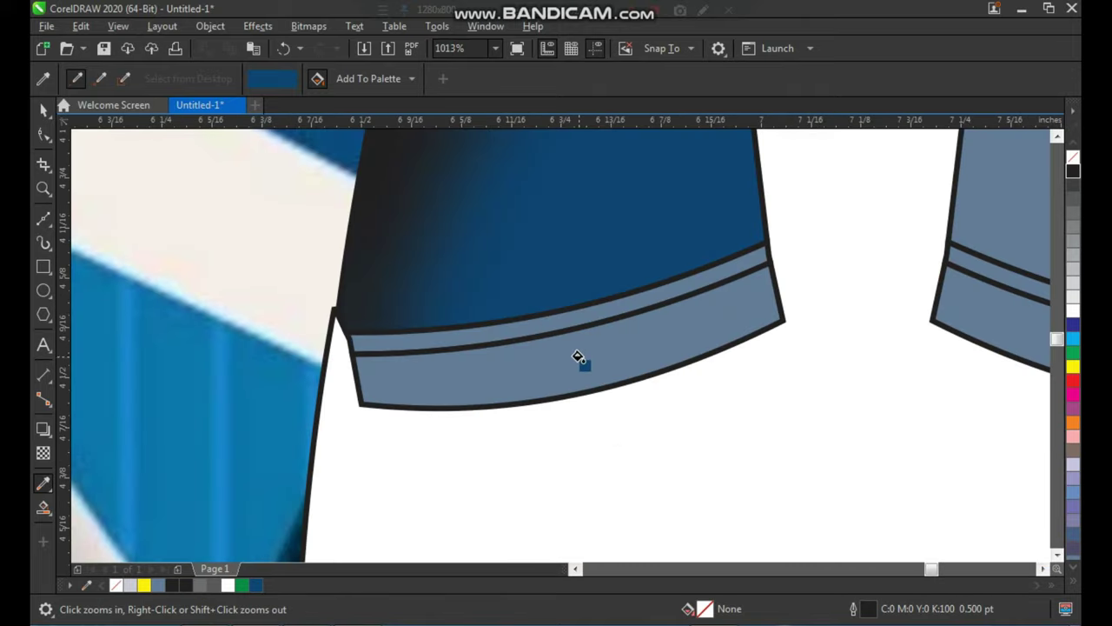
{"action": "scroll", "coordinate": [579, 360], "scroll_direction": "down", "scroll_amount": 6}
{"action": "scroll", "coordinate": [356, 388], "scroll_direction": "up", "scroll_amount": 4}
{"action": "left_click", "coordinate": [394, 310]}
{"action": "key", "text": "space"}
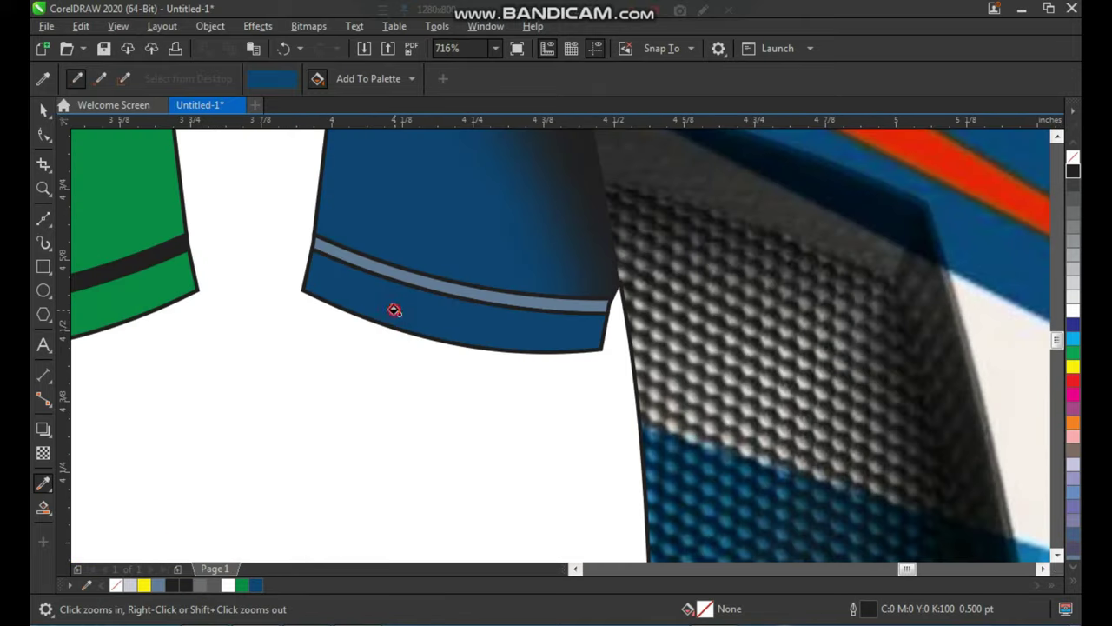
Fill the narrow bands above both cuffs of the middle shirt with black.
{"action": "left_click", "coordinate": [464, 300]}
{"action": "scroll", "coordinate": [608, 299], "scroll_direction": "down", "scroll_amount": 1}
{"action": "scroll", "coordinate": [974, 231], "scroll_direction": "up", "scroll_amount": 2}
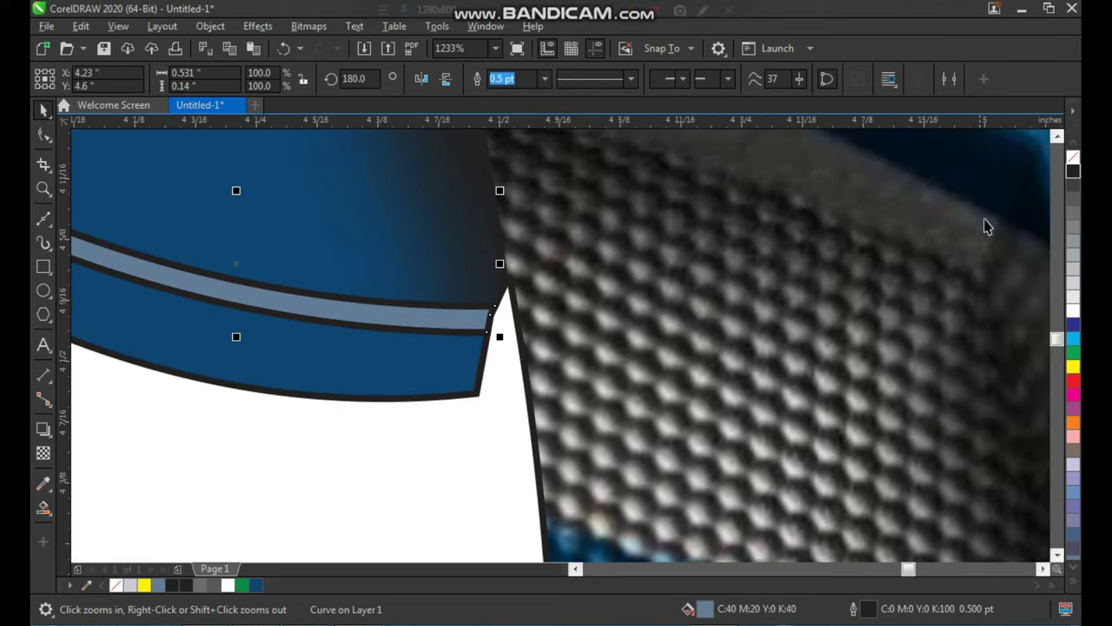
{"action": "left_click", "coordinate": [1072, 172]}
{"action": "scroll", "coordinate": [1017, 186], "scroll_direction": "down", "scroll_amount": 5}
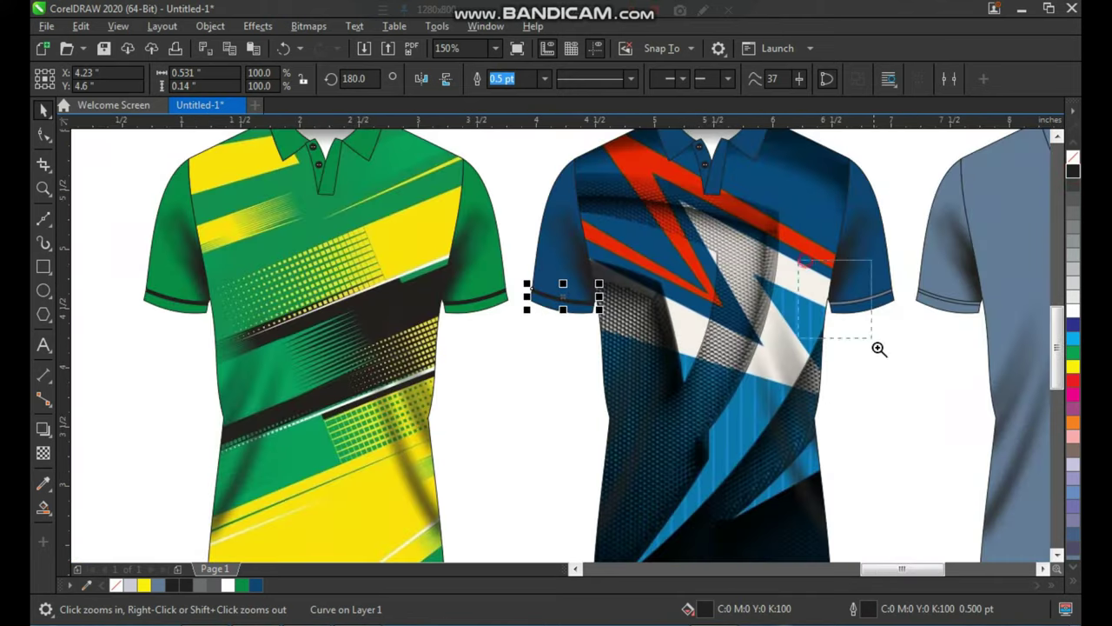
{"action": "scroll", "coordinate": [860, 330], "scroll_direction": "up", "scroll_amount": 4}
{"action": "left_click", "coordinate": [720, 316]}
{"action": "key", "text": "ctrl+r"}
{"action": "scroll", "coordinate": [513, 304], "scroll_direction": "down", "scroll_amount": 4}
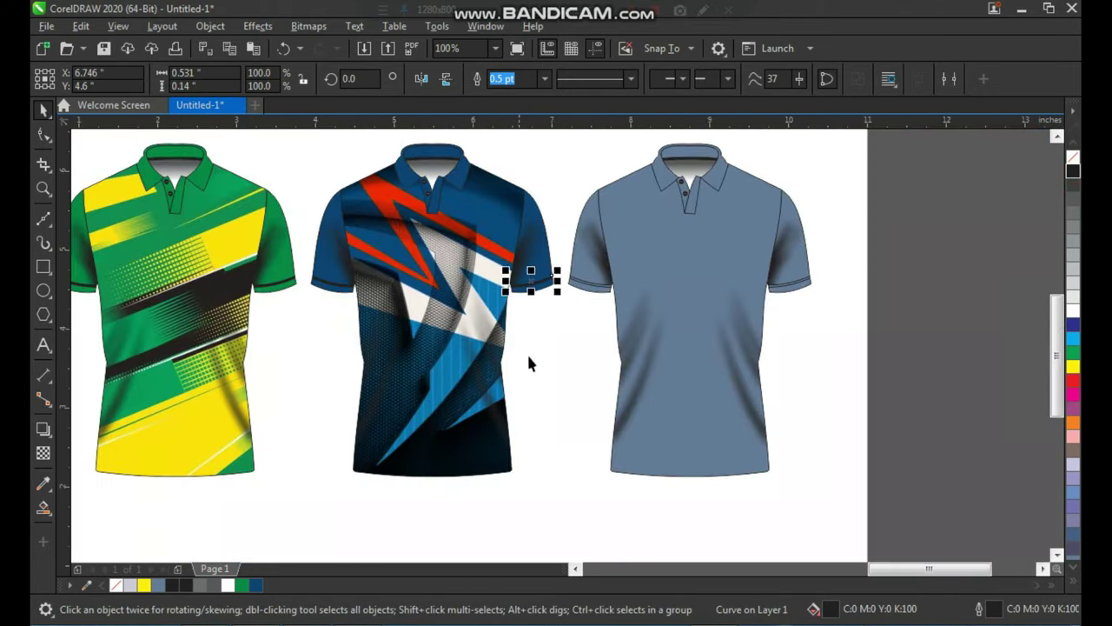
{"action": "left_click", "coordinate": [560, 375]}
Shift the swirl pattern image aside and delete the spare blue and red pattern image beside the page.
{"action": "scroll", "coordinate": [569, 343], "scroll_direction": "down", "scroll_amount": 1}
{"action": "scroll", "coordinate": [371, 412], "scroll_direction": "down", "scroll_amount": 3}
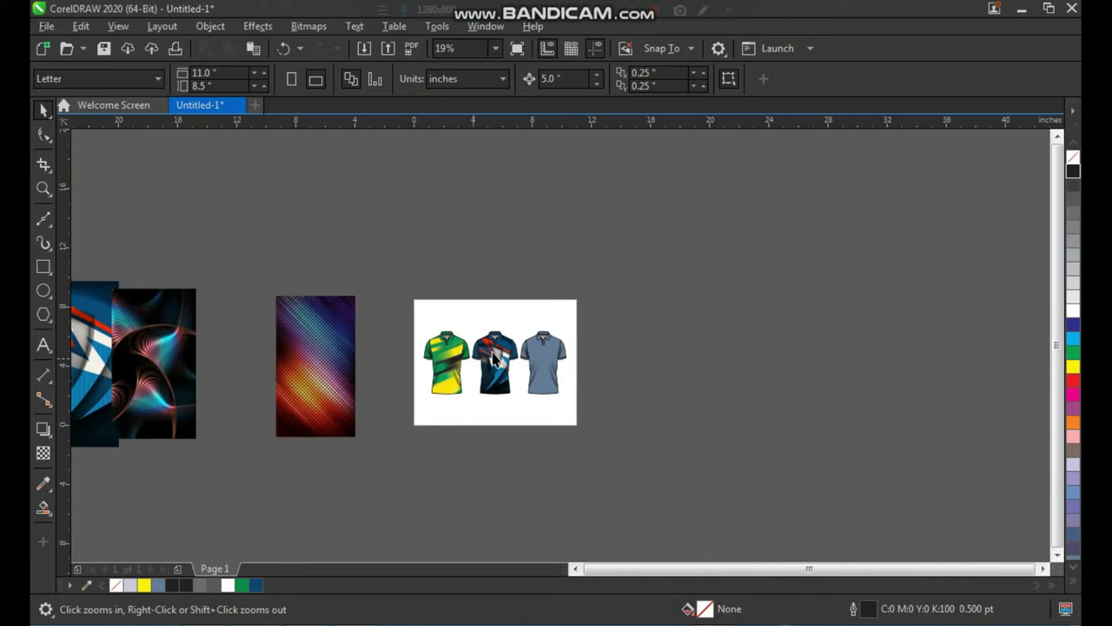
{"action": "left_click_drag", "start_coordinate": [602, 259], "coordinate": [67, 500]}
{"action": "key", "text": "space"}
{"action": "left_click", "coordinate": [347, 379]}
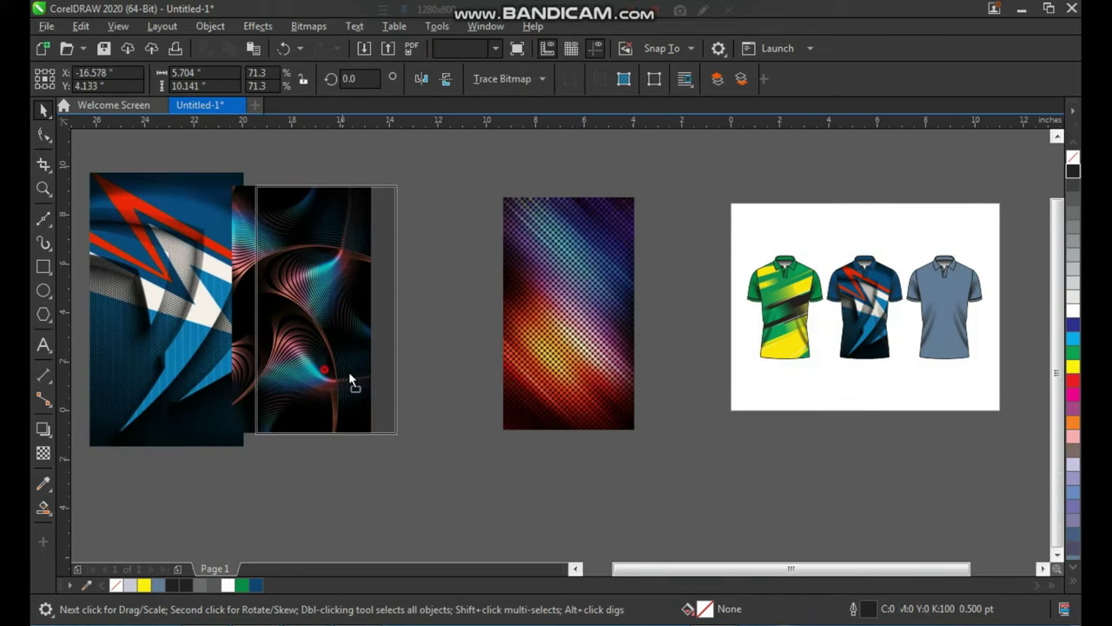
{"action": "left_click", "coordinate": [217, 338]}
{"action": "key", "text": "Delete"}
{"action": "left_click", "coordinate": [306, 345]}
{"action": "key", "text": "Delete"}
{"action": "left_click", "coordinate": [565, 348]}
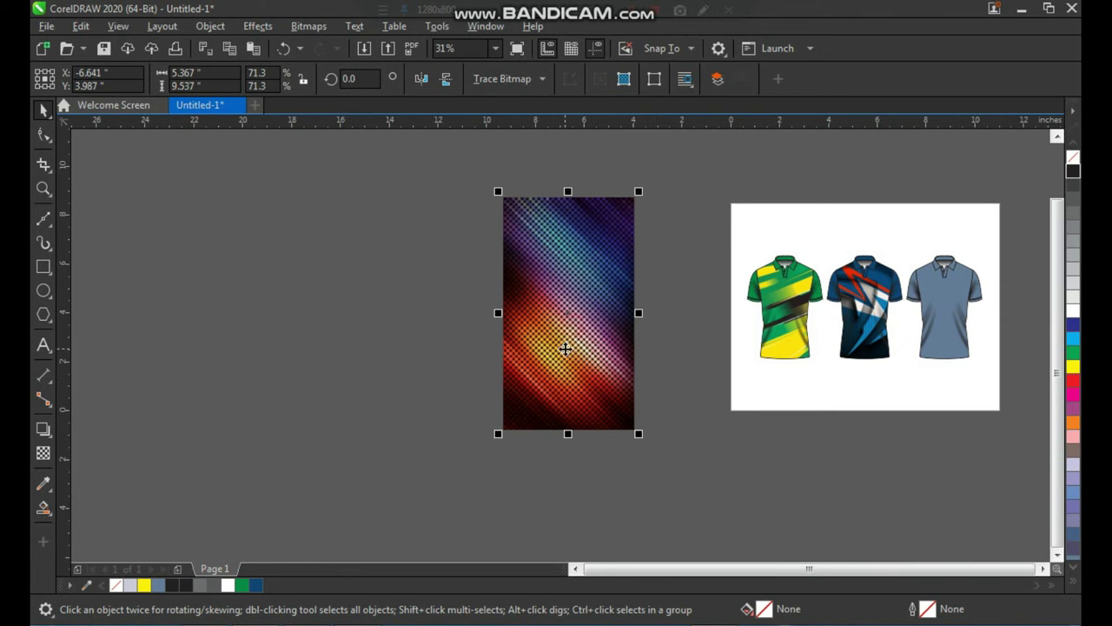
{"action": "key", "text": "ctrl+z"}
Delete the orange and purple halftone pattern image beside the page.
{"action": "left_click", "coordinate": [409, 258]}
{"action": "left_click", "coordinate": [530, 300]}
{"action": "key", "text": "Delete"}
Move the dark swirl pattern image closer to the page and centre it on the third shirt's body.
{"action": "left_click_drag", "start_coordinate": [358, 305], "coordinate": [577, 319]}
{"action": "key", "text": "F2"}
{"action": "left_click_drag", "start_coordinate": [734, 210], "coordinate": [1013, 437]}
{"action": "left_click", "coordinate": [703, 316], "text": "shift"}
{"action": "key", "text": "c"}
{"action": "key", "text": "e"}
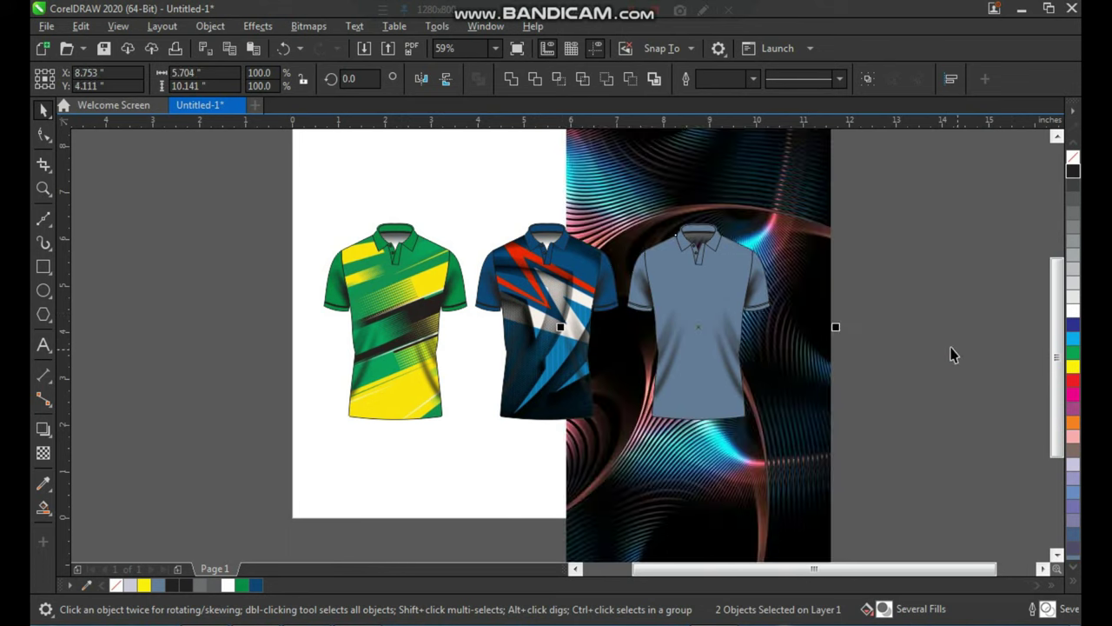
Scale the swirl pattern image down around its centre until it is just larger than the third shirt's body.
{"action": "left_click", "coordinate": [950, 349]}
{"action": "left_click", "coordinate": [771, 416]}
{"action": "key", "text": "F3"}
{"action": "key", "text": "F2"}
{"action": "left_click_drag", "start_coordinate": [628, 311], "coordinate": [785, 493]}
{"action": "left_click_drag", "start_coordinate": [681, 479], "coordinate": [597, 336]}
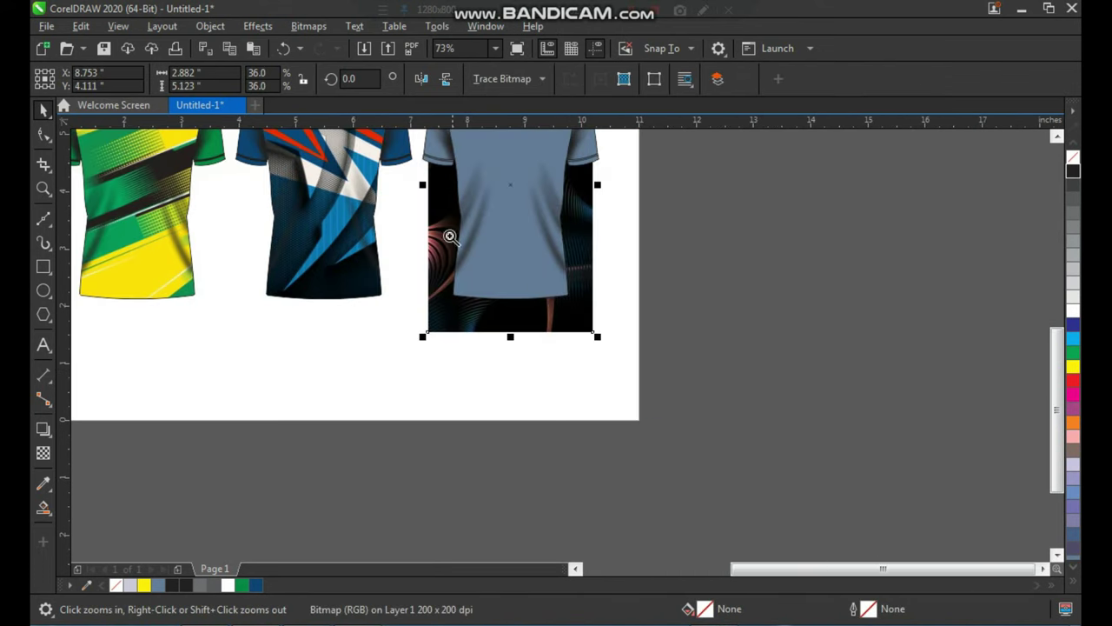
{"action": "left_click_drag", "start_coordinate": [450, 236], "coordinate": [618, 380]}
{"action": "left_click_drag", "start_coordinate": [730, 423], "coordinate": [705, 386]}
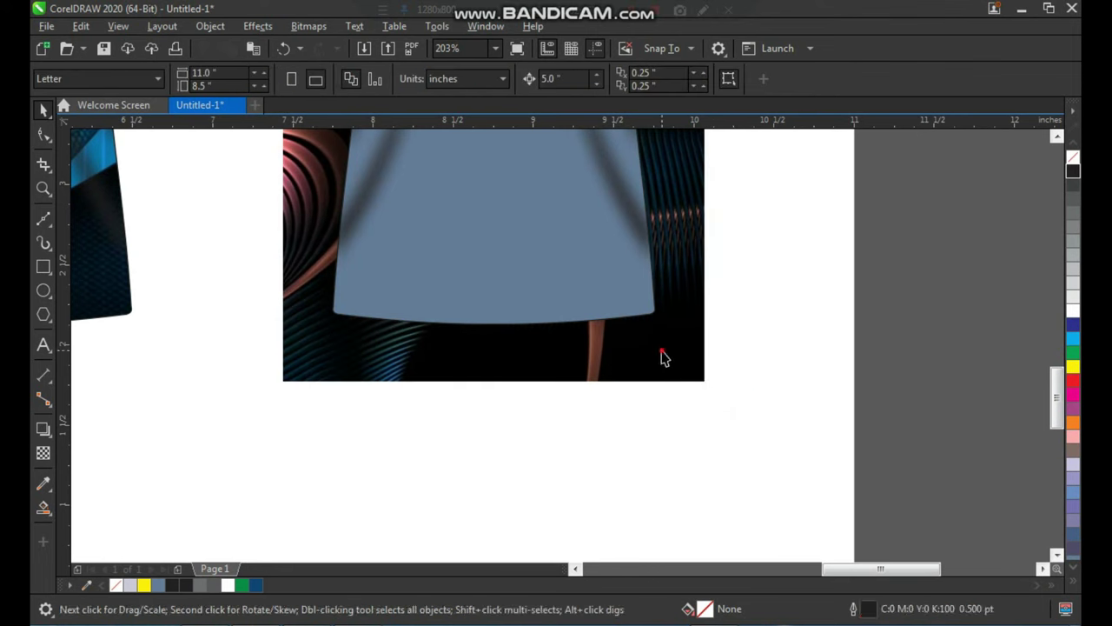
PowerClip the swirl pattern image inside the third shirt's body shape.
{"action": "right_click", "coordinate": [660, 355]}
{"action": "left_click", "coordinate": [728, 374]}
{"action": "left_click", "coordinate": [613, 306]}
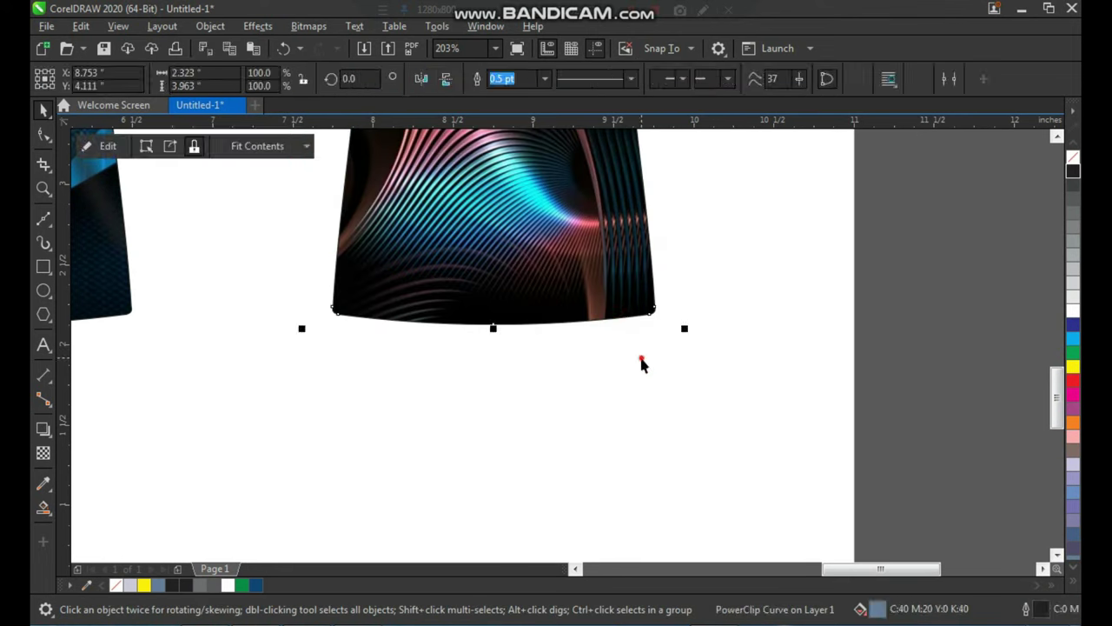
{"action": "scroll", "coordinate": [616, 305], "scroll_direction": "down", "scroll_amount": 2}
{"action": "left_click", "coordinate": [786, 306]}
Sample a coral red from the swirl pattern and fill the third shirt's right-hand sleeve and cuff with it.
{"action": "scroll", "coordinate": [570, 289], "scroll_direction": "down", "scroll_amount": 3}
{"action": "key", "text": "F2"}
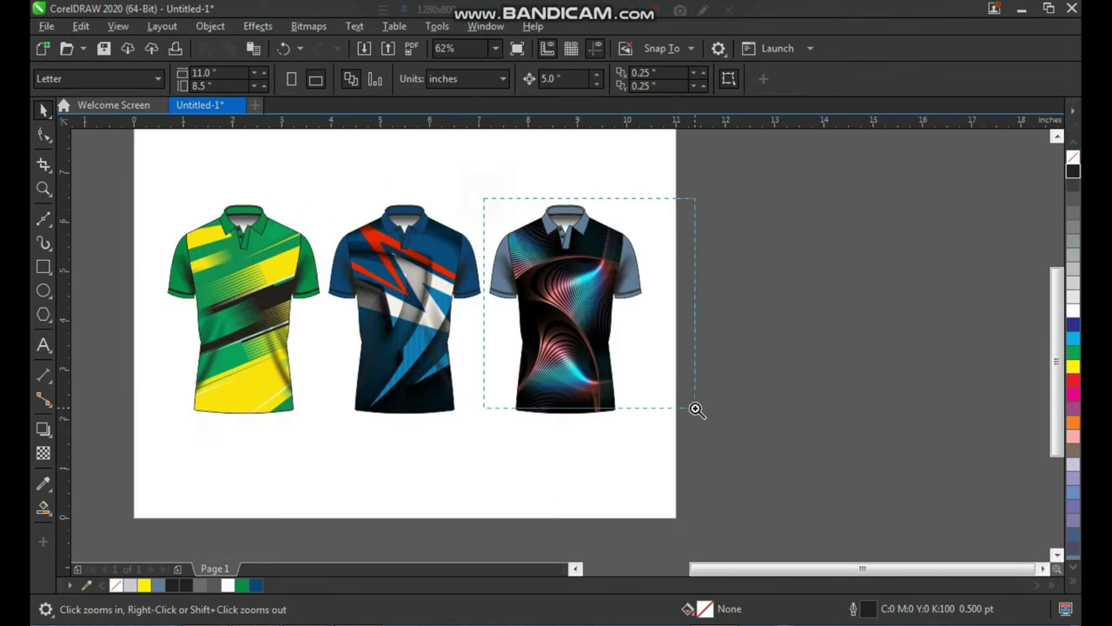
{"action": "left_click_drag", "start_coordinate": [696, 408], "coordinate": [696, 409]}
{"action": "left_click_drag", "start_coordinate": [508, 400], "coordinate": [455, 430]}
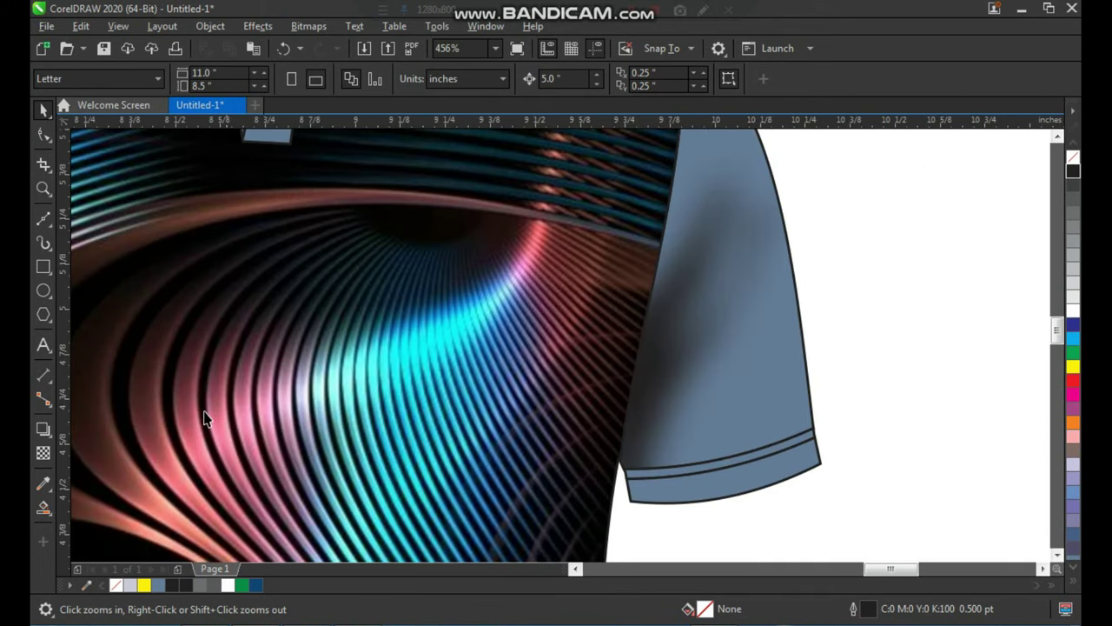
{"action": "left_click", "coordinate": [44, 483]}
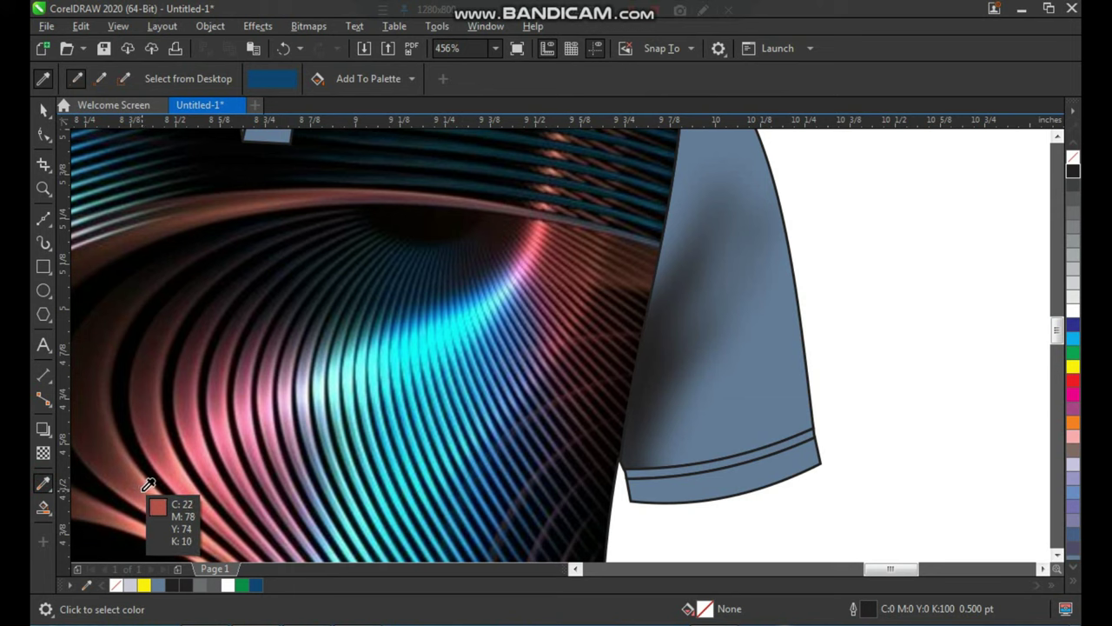
{"action": "left_click", "coordinate": [145, 488]}
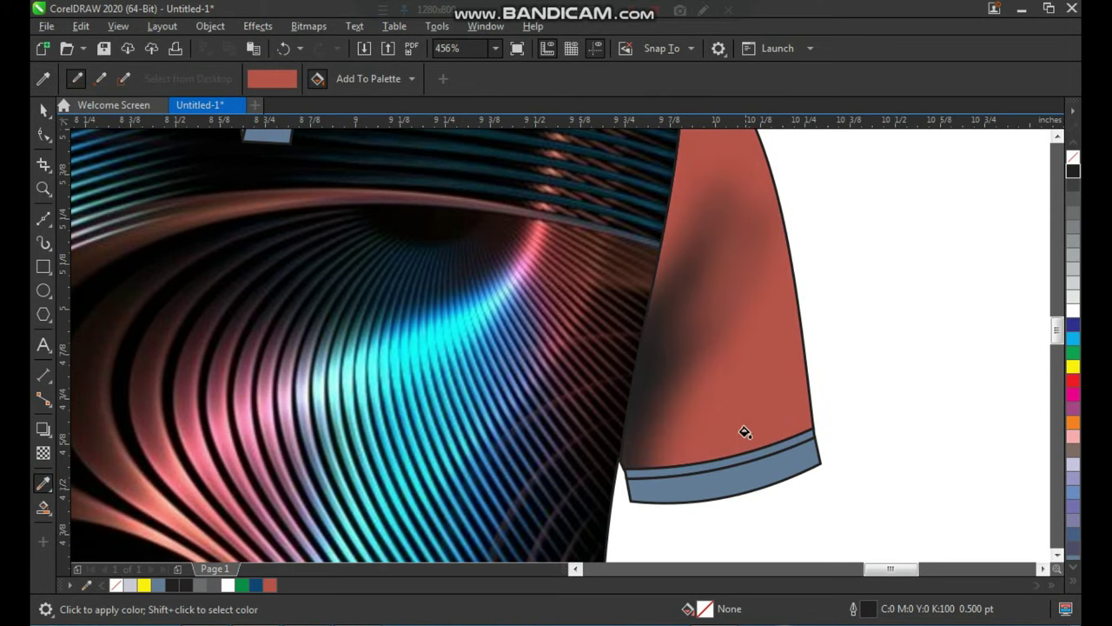
{"action": "left_click", "coordinate": [756, 474]}
Fill the third shirt's left-hand sleeve and cuff with the sampled coral red.
{"action": "key", "text": "F3"}
{"action": "key", "text": "F3"}
{"action": "key", "text": "F2"}
{"action": "left_click_drag", "start_coordinate": [784, 213], "coordinate": [412, 447]}
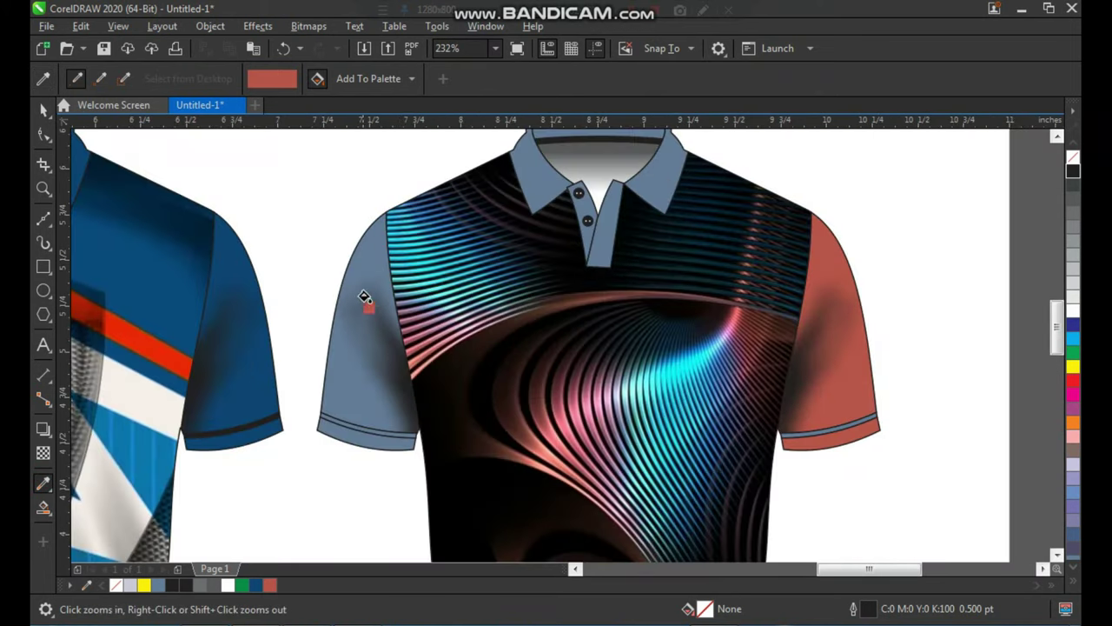
{"action": "left_click_drag", "start_coordinate": [313, 391], "coordinate": [398, 458]}
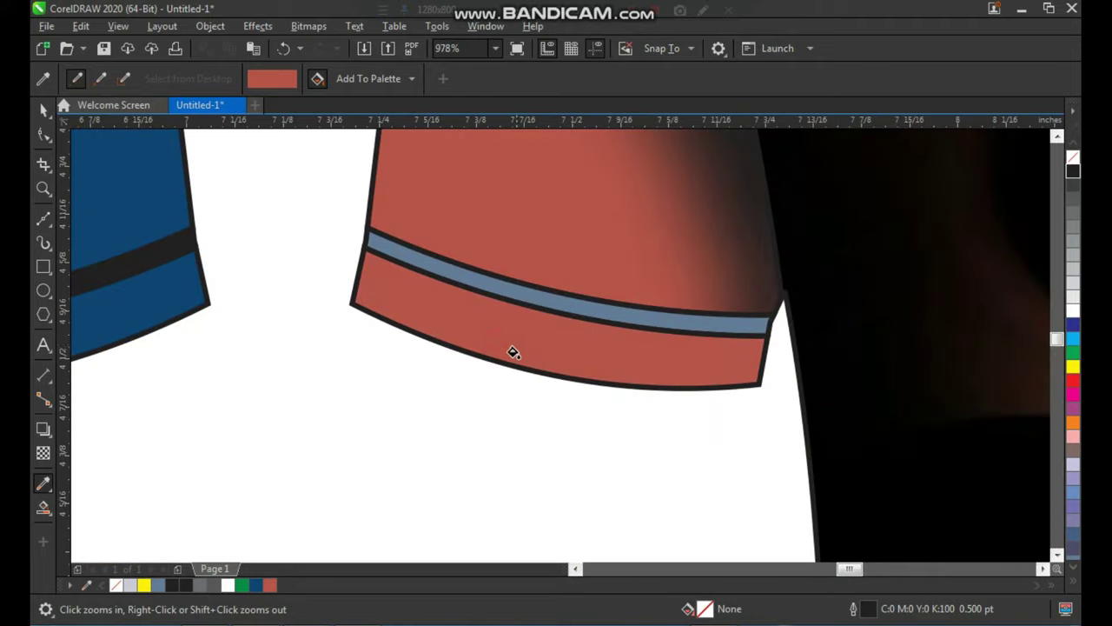
Fill the third shirt's collar pieces and button placket with the sampled coral red.
{"action": "scroll", "coordinate": [519, 346], "scroll_direction": "down", "scroll_amount": 5}
{"action": "scroll", "coordinate": [645, 253], "scroll_direction": "up", "scroll_amount": 5}
{"action": "left_click", "coordinate": [409, 376]}
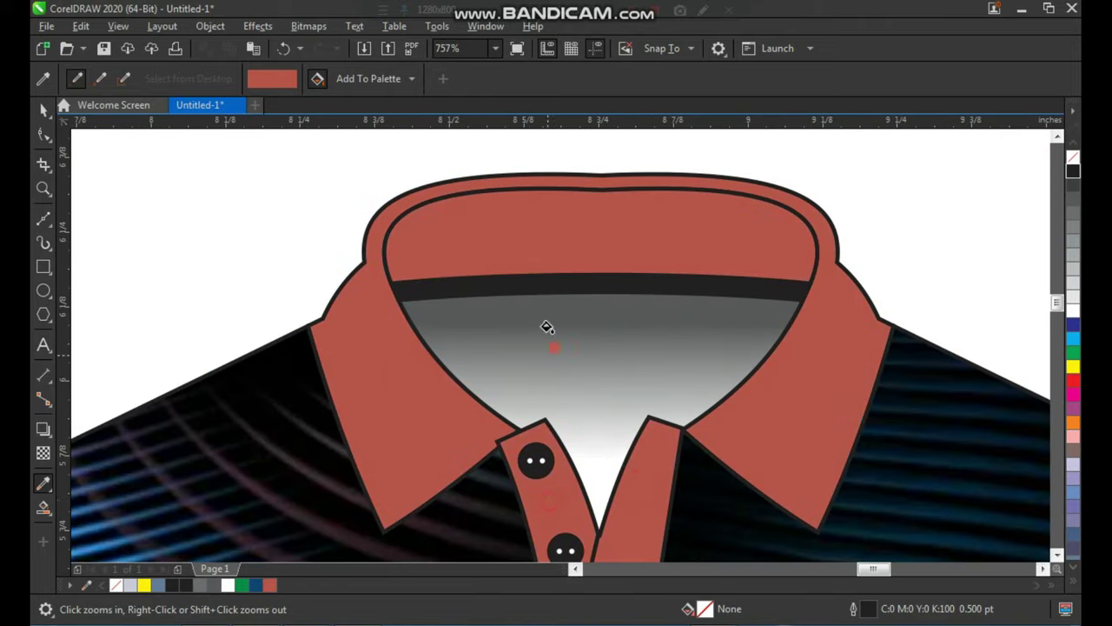
Fill the narrow band above the third shirt's right-hand cuff with black.
{"action": "scroll", "coordinate": [513, 286], "scroll_direction": "down", "scroll_amount": 5}
{"action": "left_click_drag", "start_coordinate": [685, 553], "coordinate": [709, 563]}
{"action": "scroll", "coordinate": [572, 271], "scroll_direction": "down", "scroll_amount": 1}
{"action": "key", "text": "F2"}
{"action": "left_click_drag", "start_coordinate": [486, 208], "coordinate": [681, 390]}
{"action": "key", "text": "space"}
{"action": "key", "text": "F2"}
{"action": "left_click_drag", "start_coordinate": [693, 310], "coordinate": [614, 379]}
{"action": "left_click", "coordinate": [624, 266]}
{"action": "left_click", "coordinate": [1074, 172]}
Repeat the black fill on the narrow band above the third shirt's left-hand cuff and deselect it.
{"action": "scroll", "coordinate": [612, 339], "scroll_direction": "down", "scroll_amount": 3}
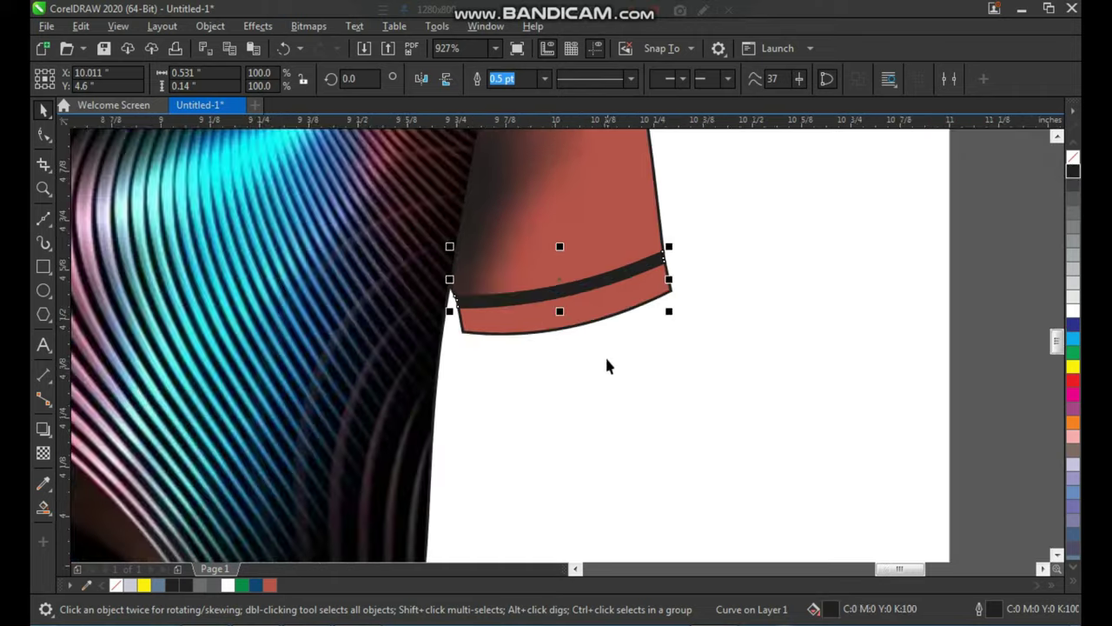
{"action": "key", "text": "F2"}
{"action": "left_click_drag", "start_coordinate": [314, 291], "coordinate": [358, 349]}
{"action": "key", "text": "ctrl+r"}
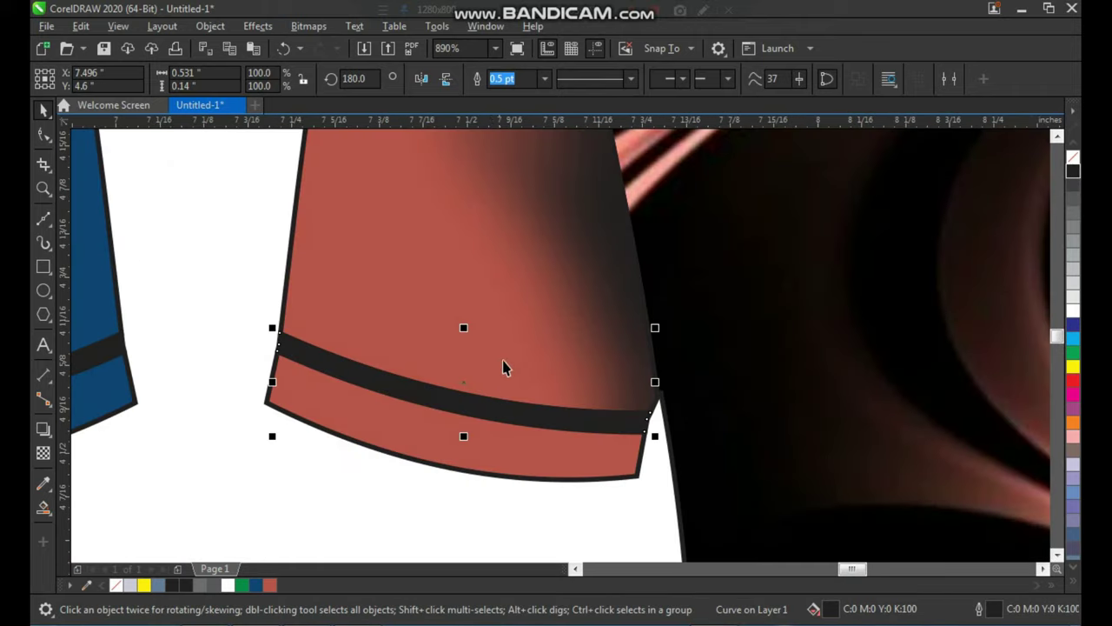
{"action": "scroll", "coordinate": [506, 367], "scroll_direction": "down", "scroll_amount": 4}
{"action": "left_click", "coordinate": [656, 285]}
Frame all three finished shirts together and check them in a full-screen preview.
{"action": "left_click_drag", "start_coordinate": [297, 470], "coordinate": [233, 463]}
{"action": "key", "text": "z"}
{"action": "left_click_drag", "start_coordinate": [620, 470], "coordinate": [627, 469]}
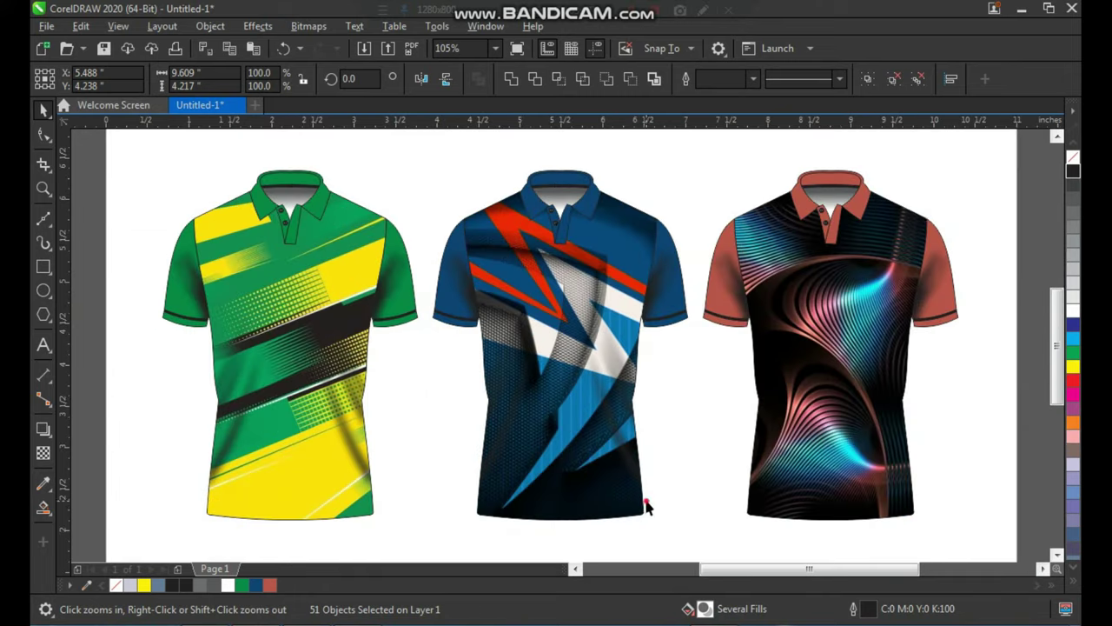
{"action": "left_click", "coordinate": [653, 495]}
{"action": "key", "text": "z"}
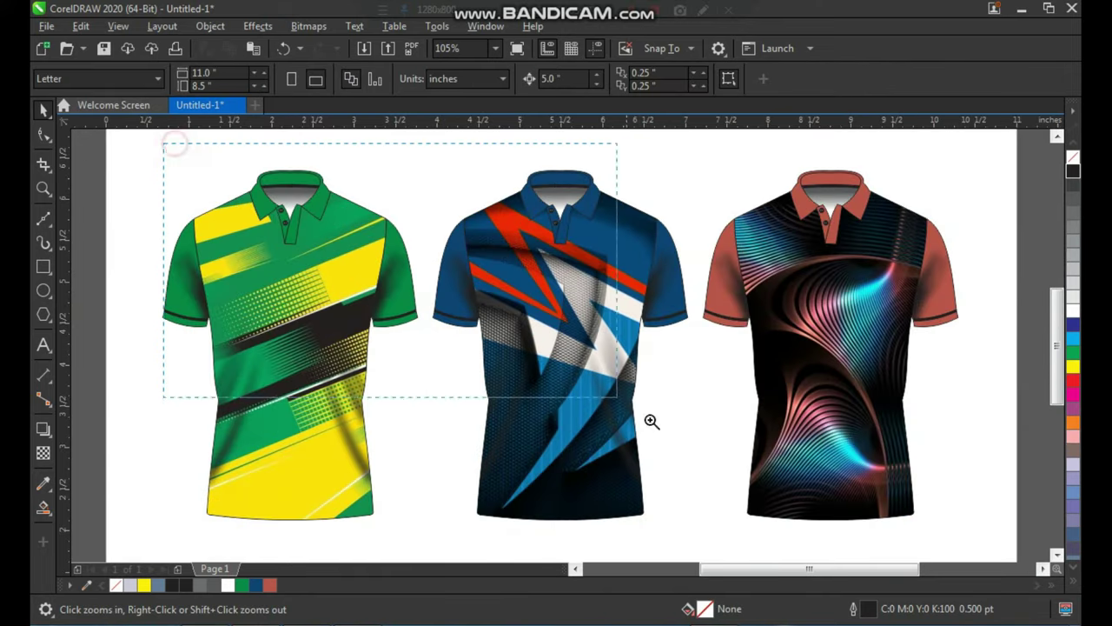
{"action": "left_click_drag", "start_coordinate": [651, 422], "coordinate": [953, 526]}
{"action": "key", "text": "space"}
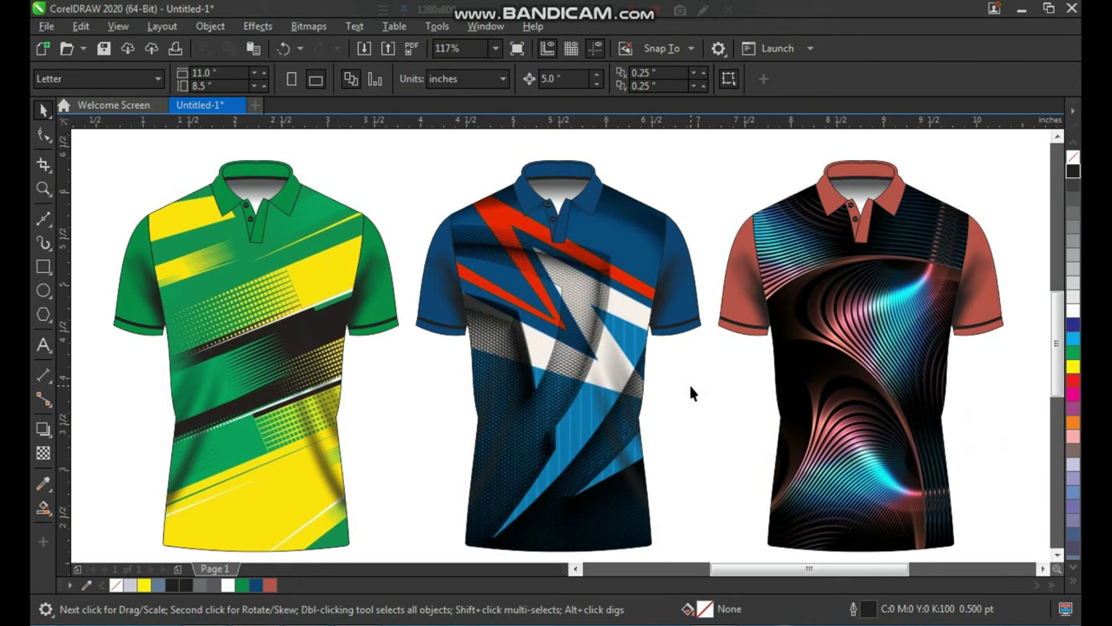
{"action": "key", "text": "F9"}
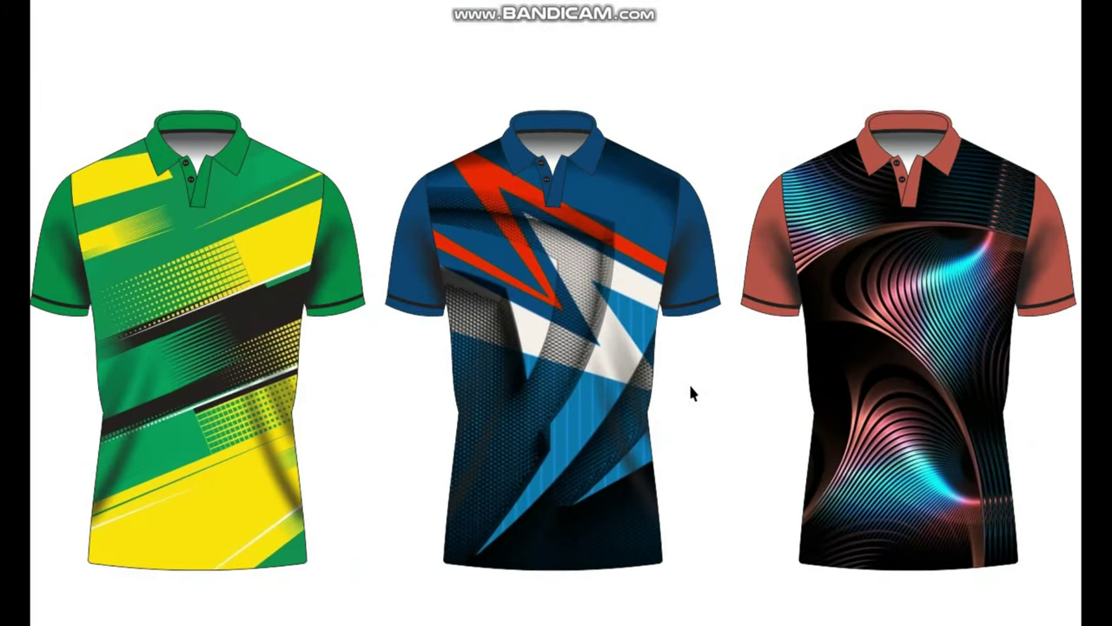
{"action": "key", "text": "Escape"}
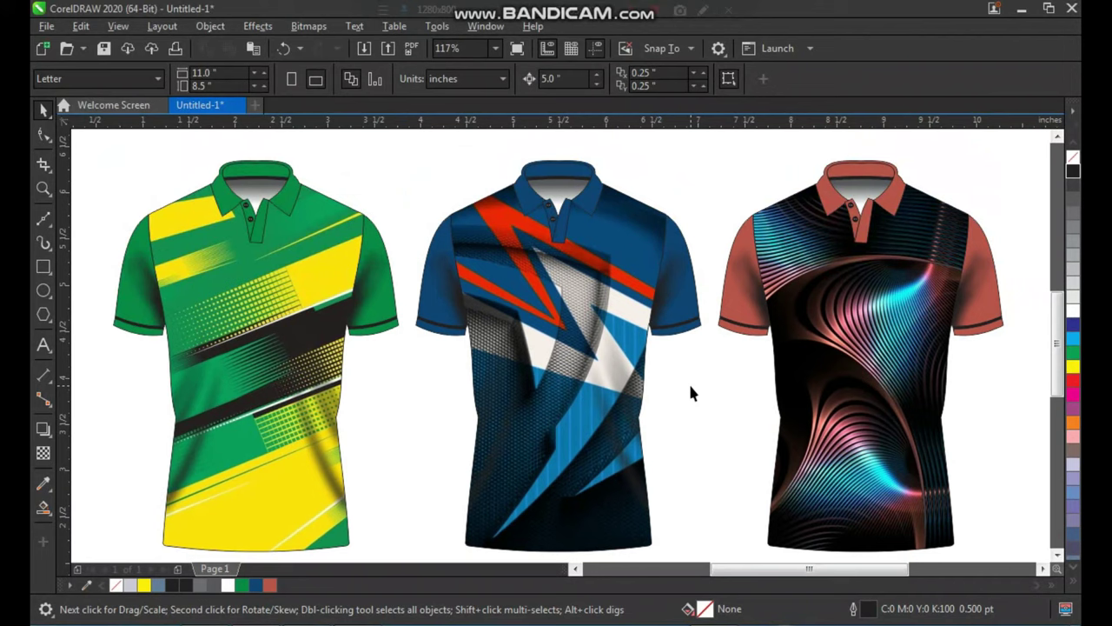